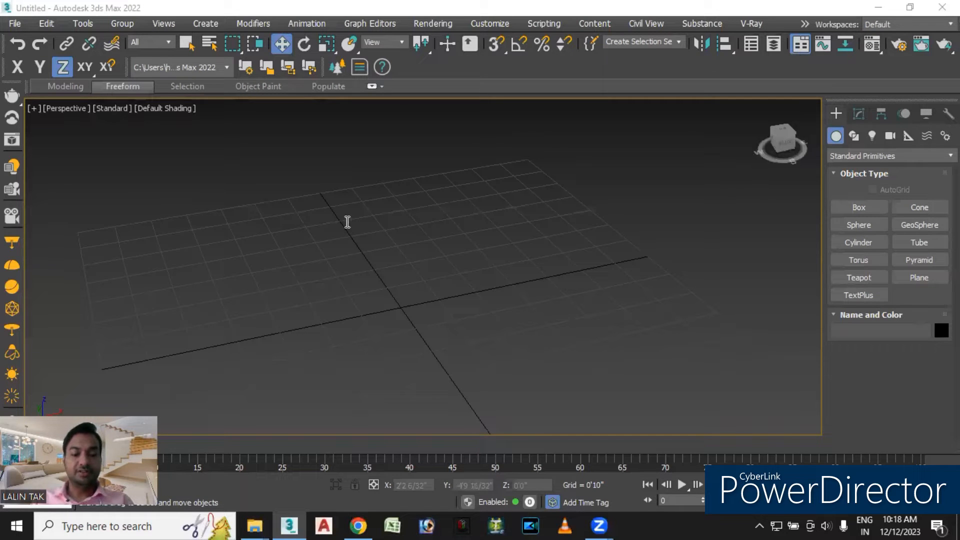
Switch to Google Chrome and search Google for "interior night view".
text(inter)
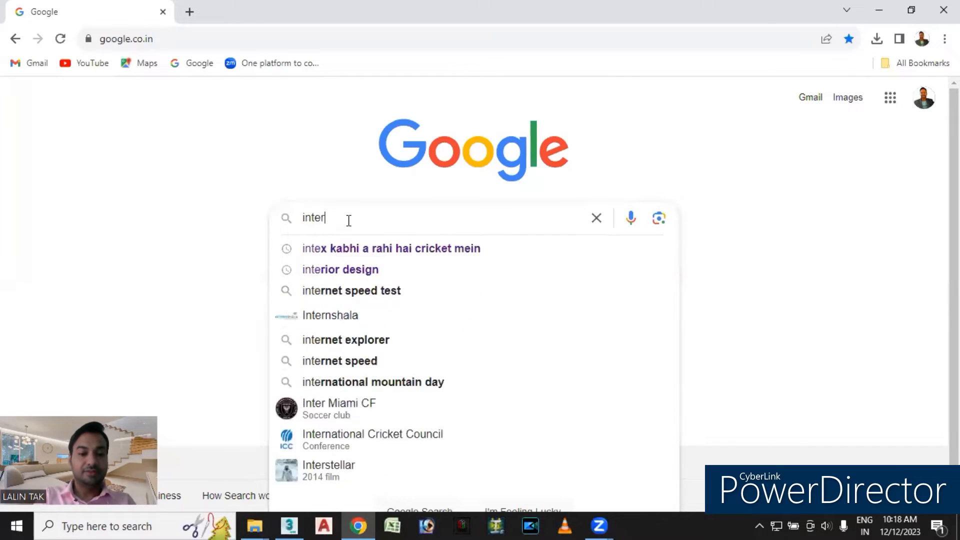
text(ior)
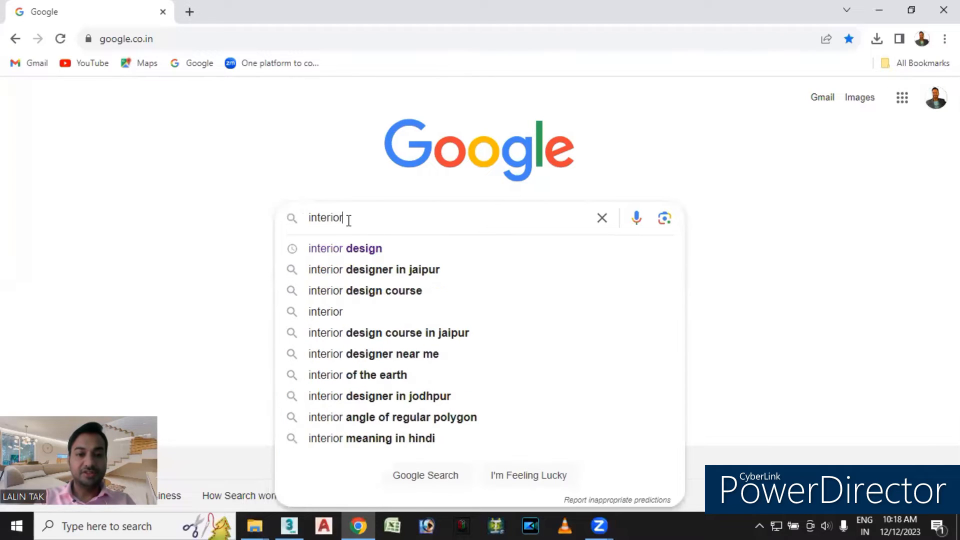
text( ni)
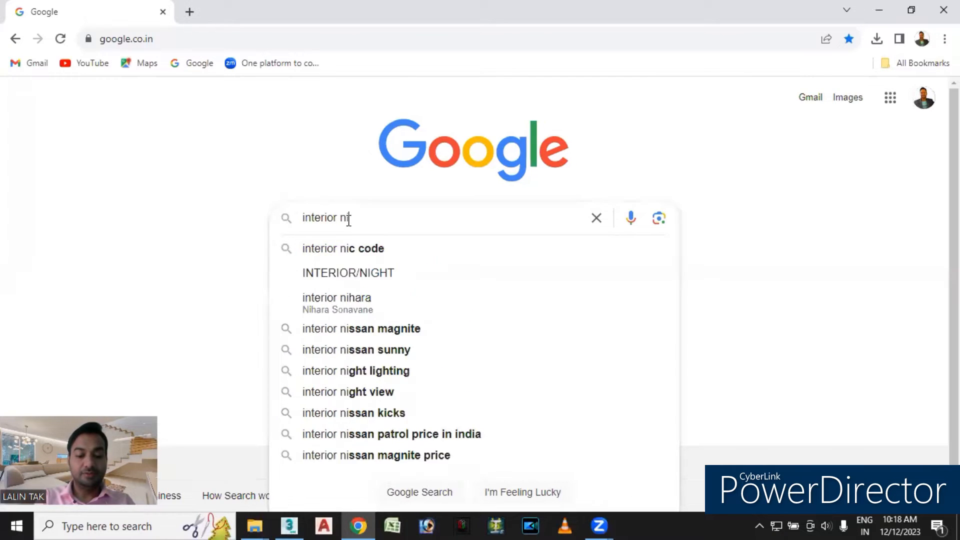
text(ght v)
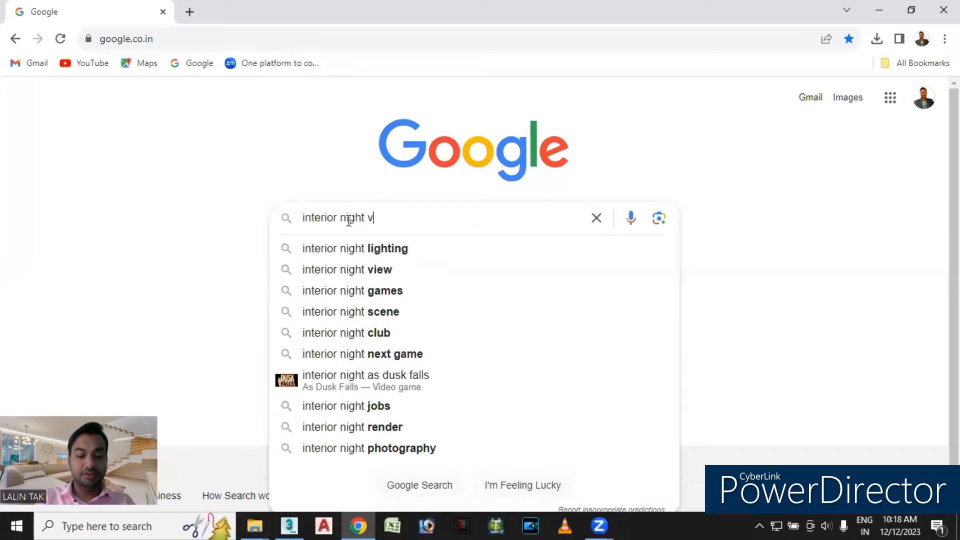
text(iew)
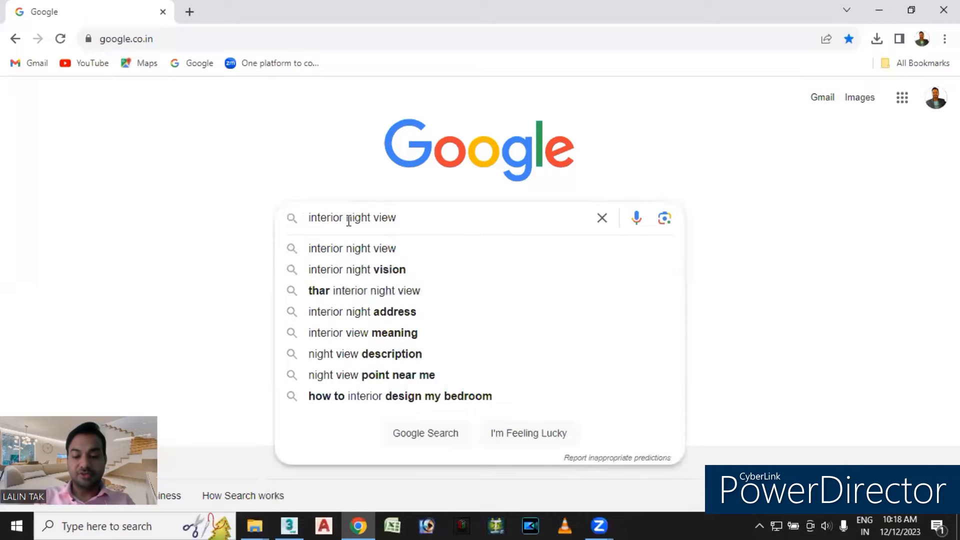
key(Return)
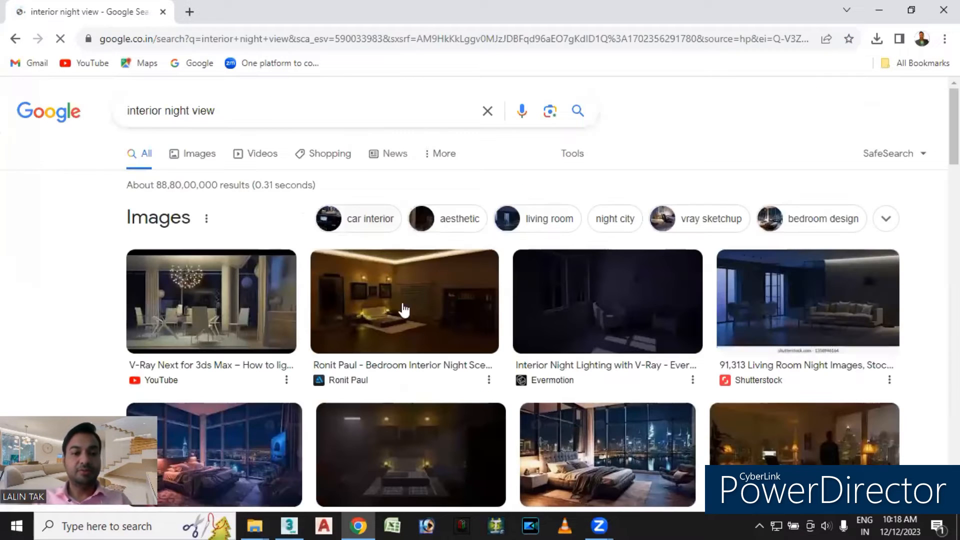
Browse the image results for night interiors and open the preview of Happho's living room with the orange feature wall.
scroll(290, 207, down, 1)
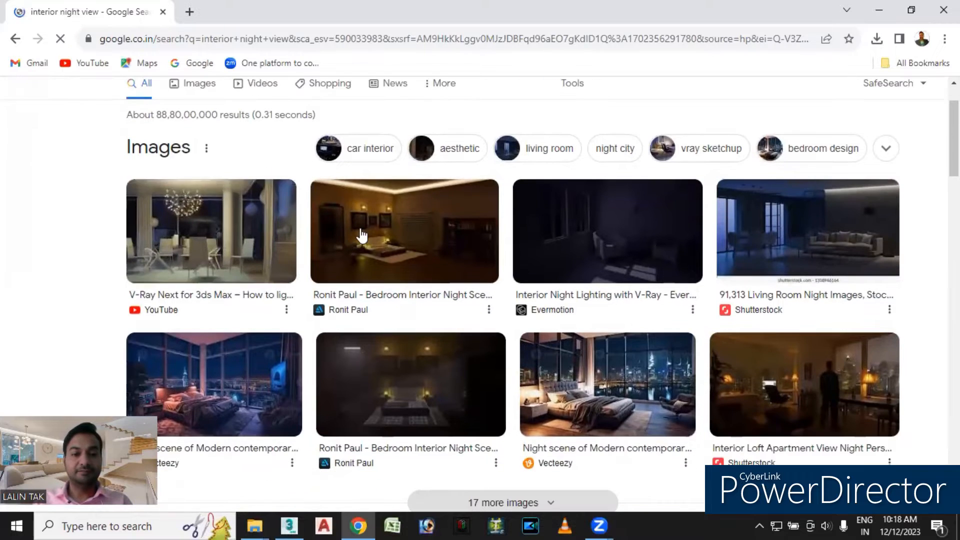
scroll(302, 224, down, 1)
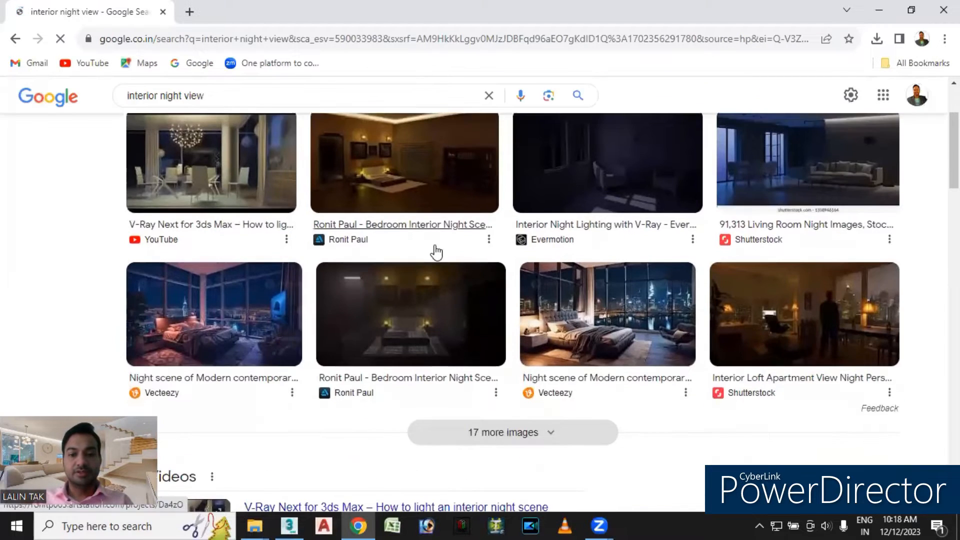
scroll(436, 252, up, 1)
scroll(208, 175, up, 1)
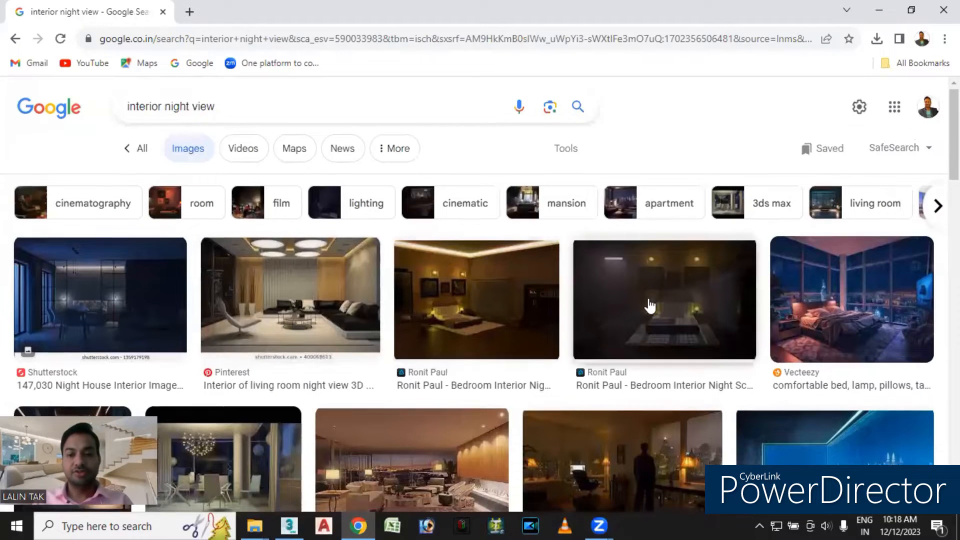
scroll(569, 353, down, 1)
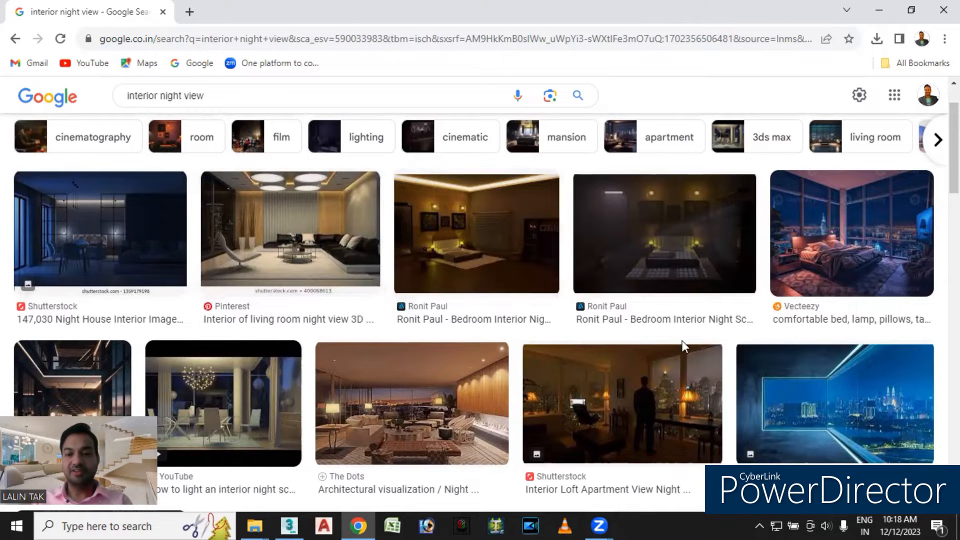
scroll(431, 328, down, 4)
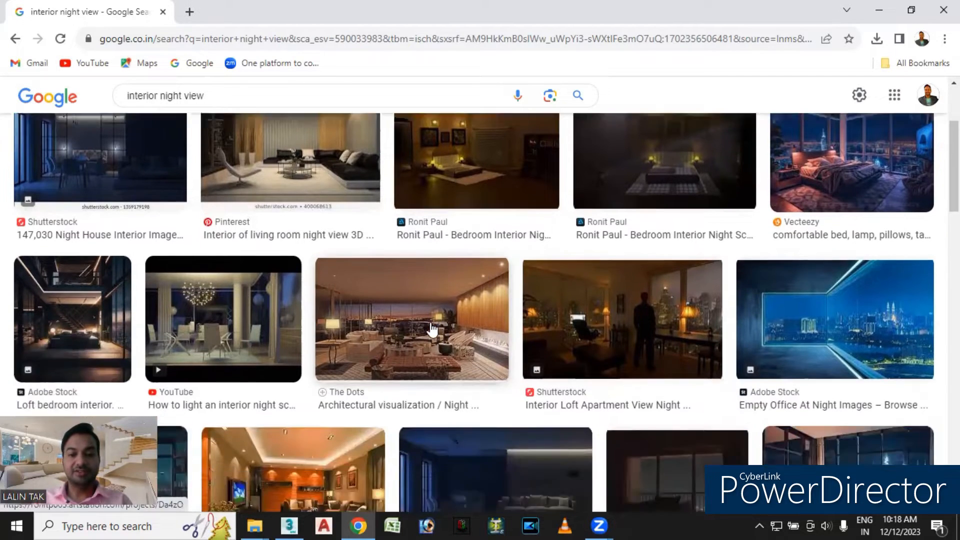
scroll(431, 327, down, 1)
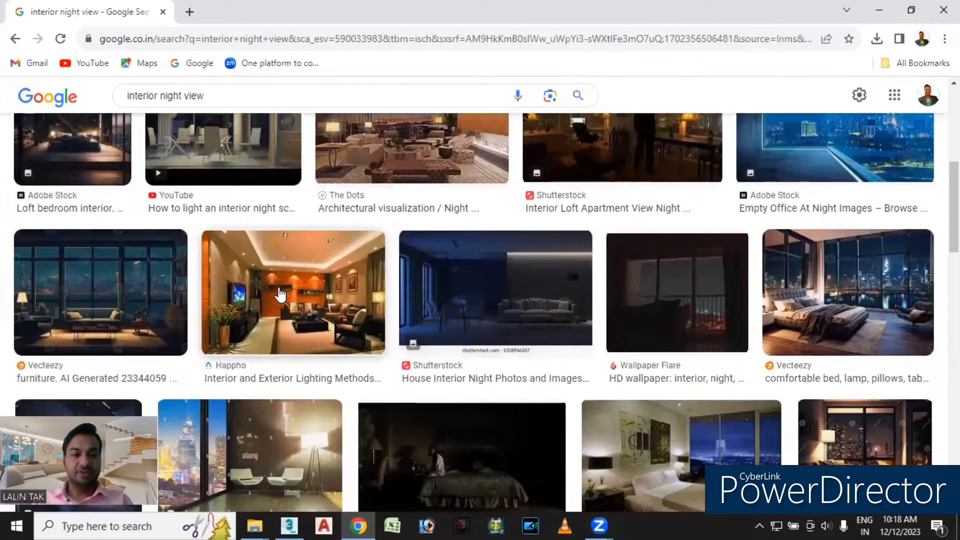
click(323, 317)
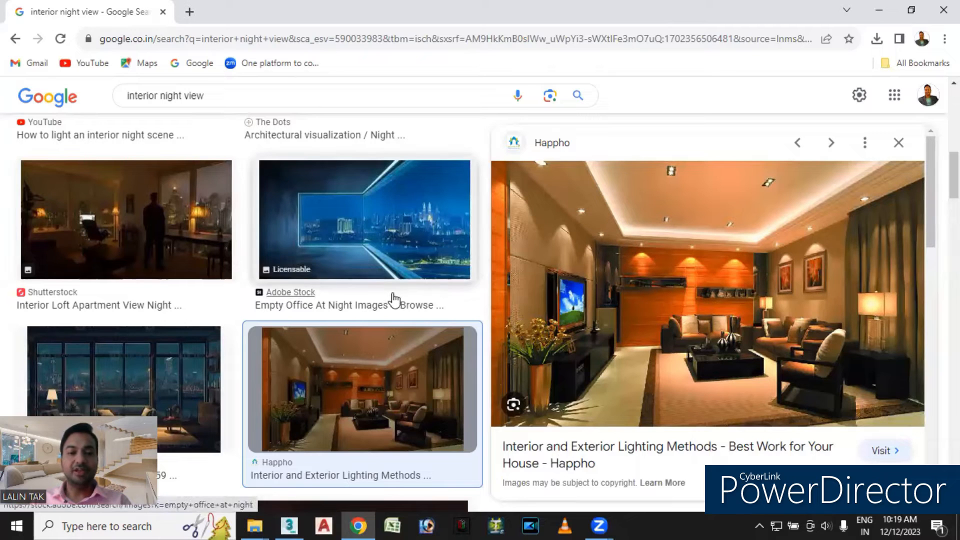
Close the Happho preview and look through more night interior image results for lighting references.
scroll(393, 303, down, 5)
scroll(395, 307, down, 1)
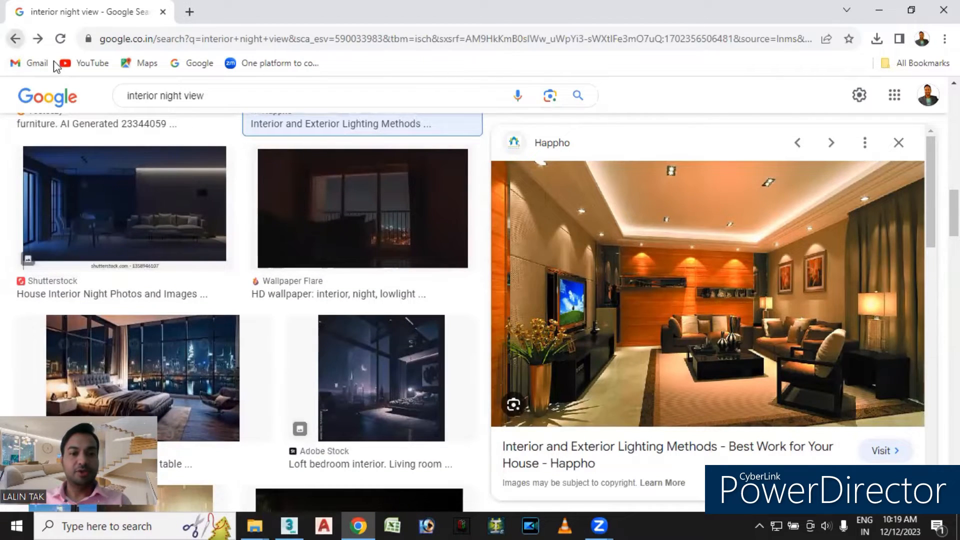
click(15, 39)
scroll(419, 279, down, 4)
scroll(419, 279, down, 9)
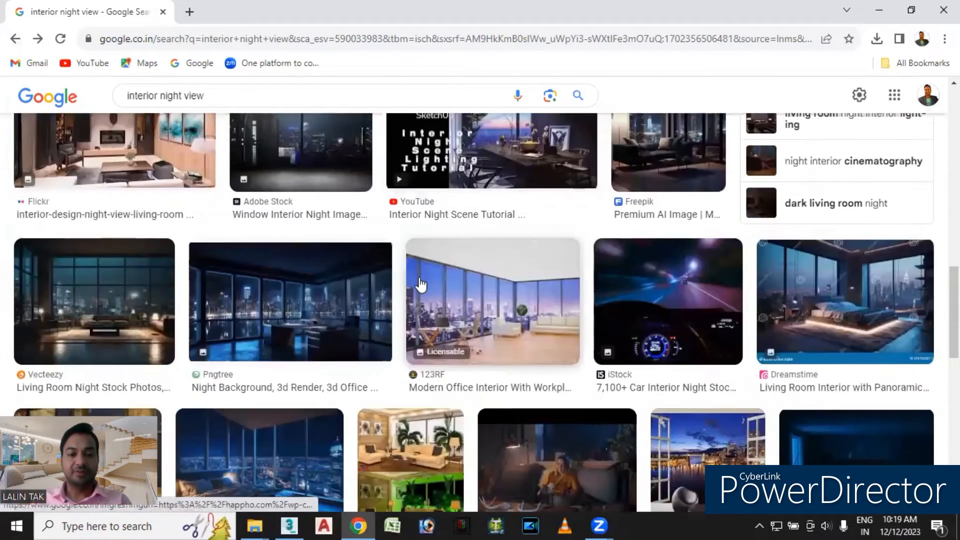
scroll(494, 275, down, 3)
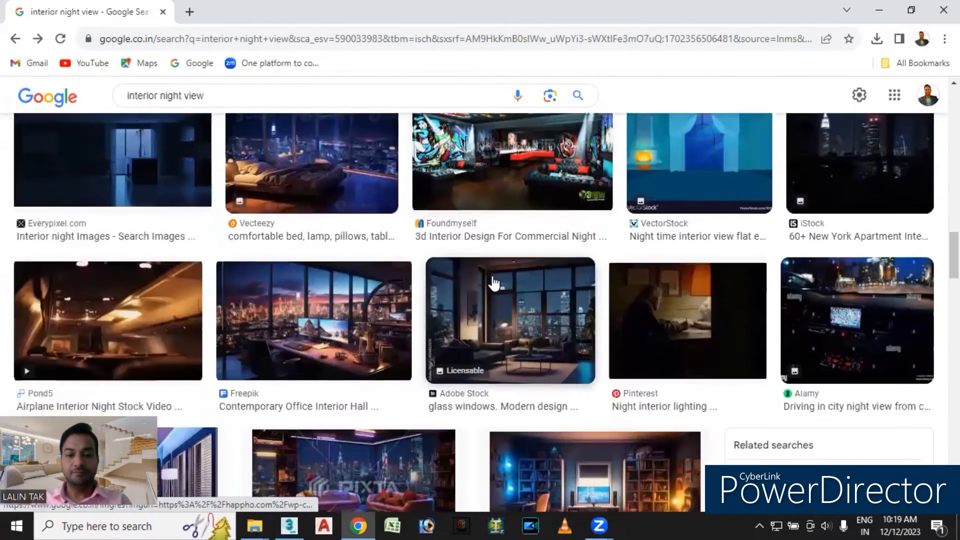
scroll(495, 293, down, 4)
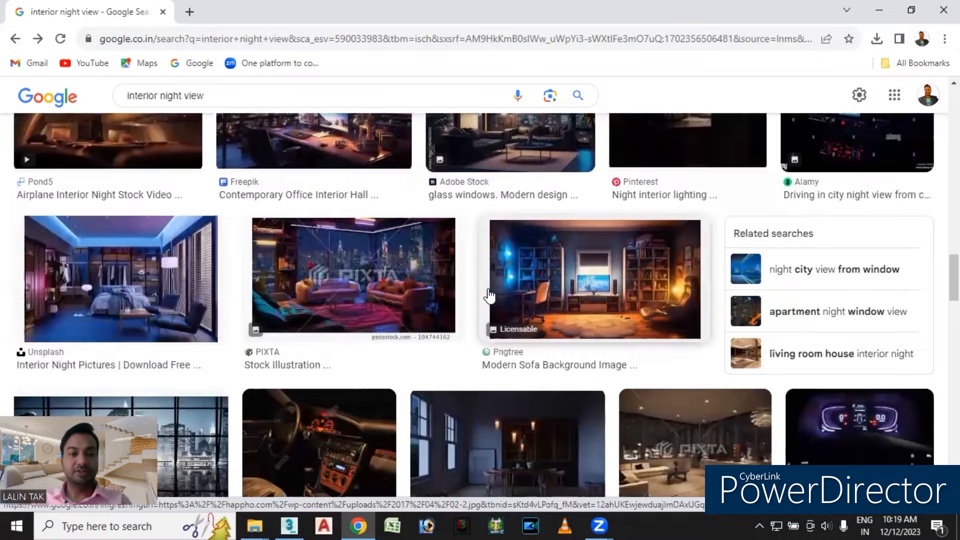
scroll(455, 310, up, 10)
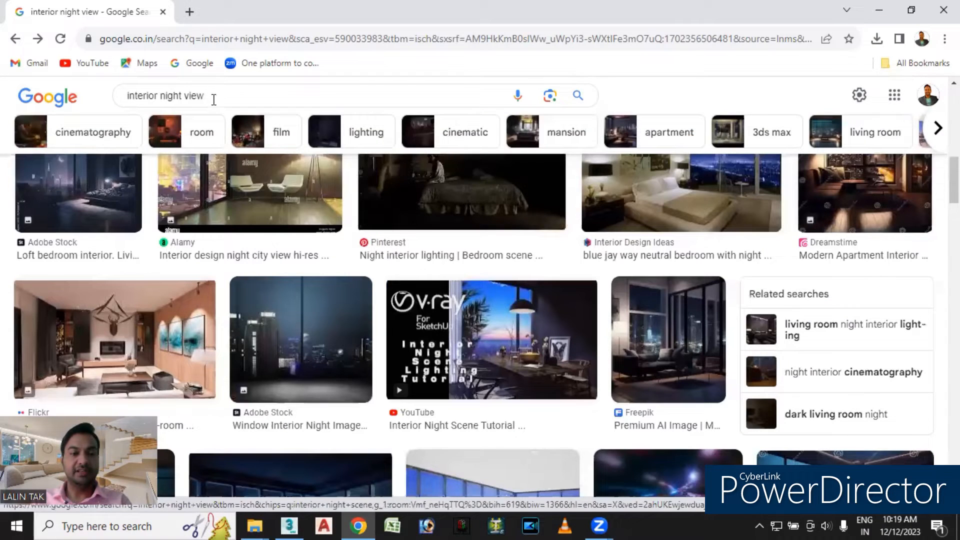
Replace the image search query with "lamp lights" and run the search.
click(214, 99)
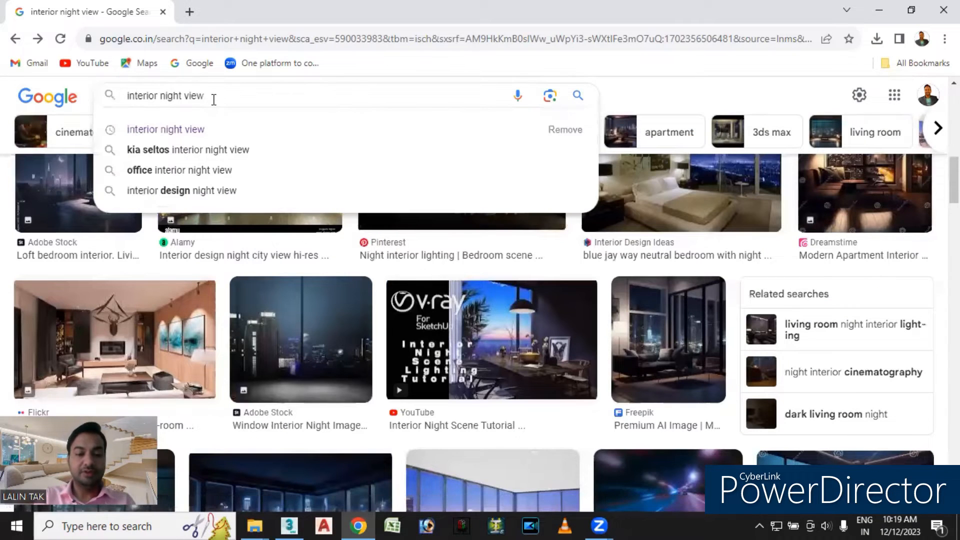
key(BackSpace)
key(BackSpace)
key(BackSpace)
key(BackSpace)
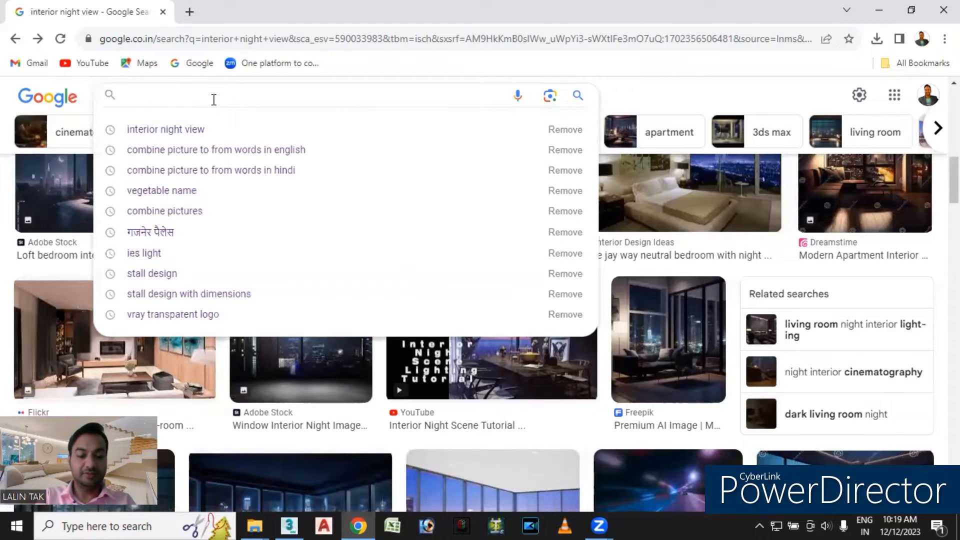
text(lap)
key(BackSpace)
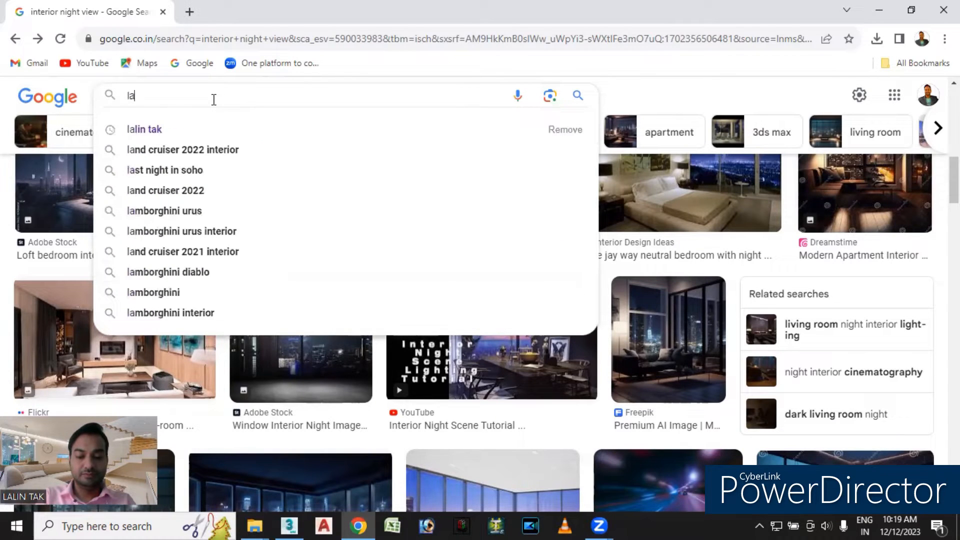
text(mp)
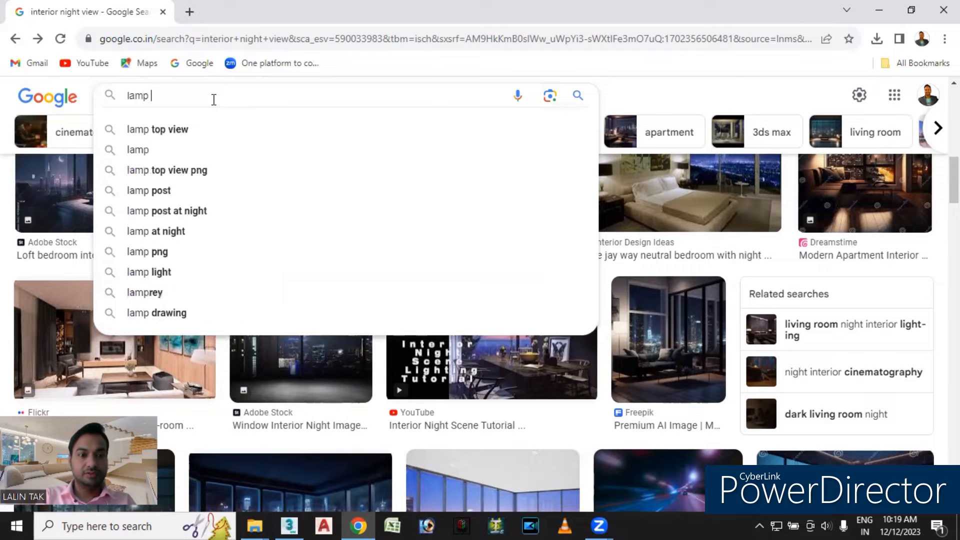
text( lights)
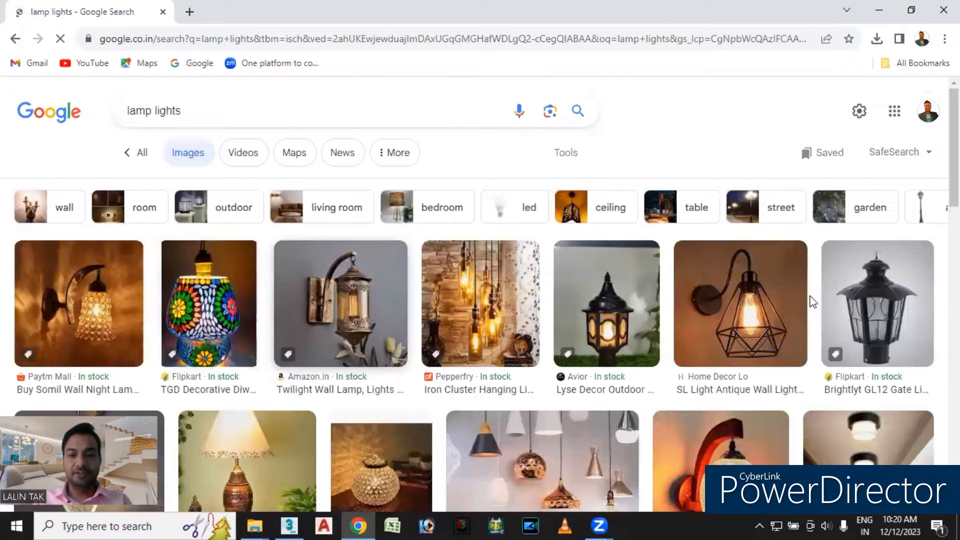
Browse the lamp images and open the preview of The Times of India's wooden tripod table lamp.
scroll(550, 316, down, 1)
scroll(550, 316, down, 1)
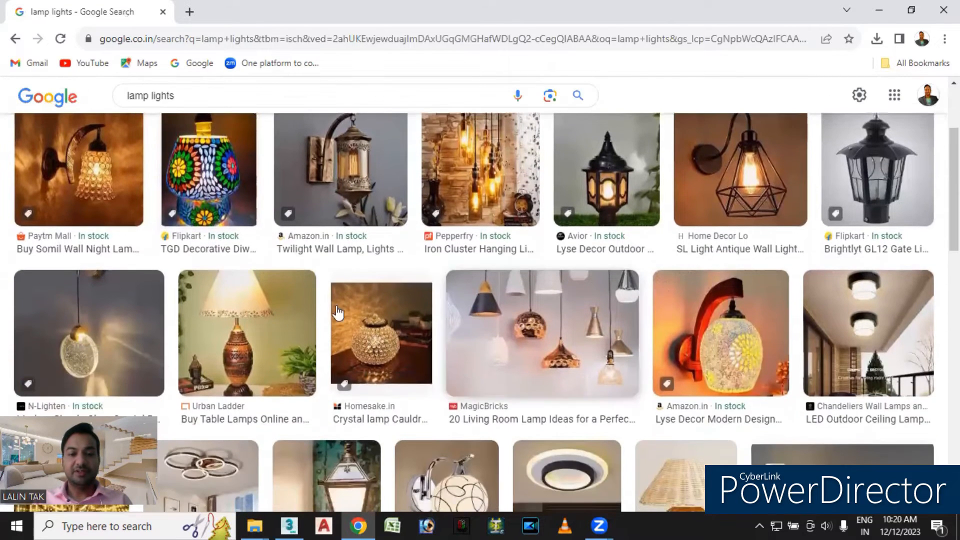
scroll(488, 279, down, 3)
scroll(485, 279, down, 2)
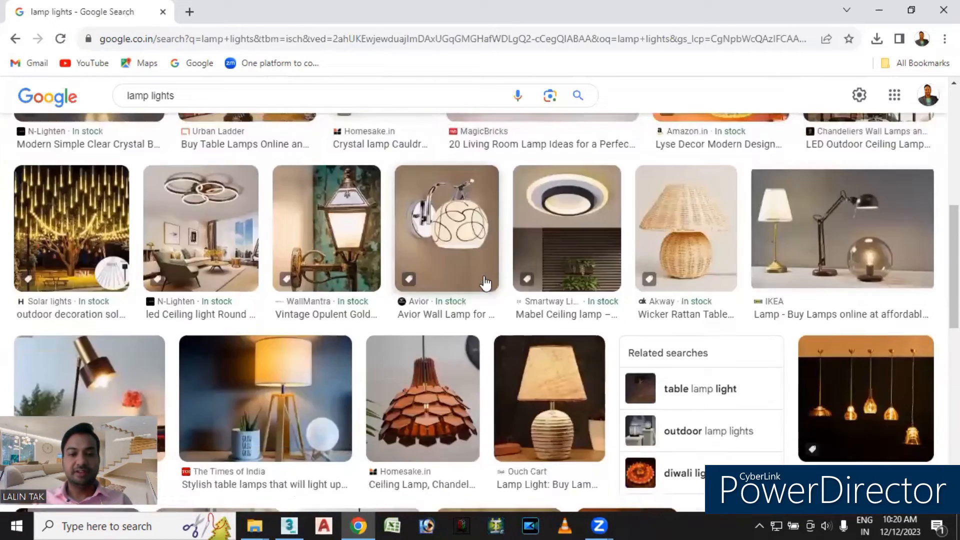
click(272, 324)
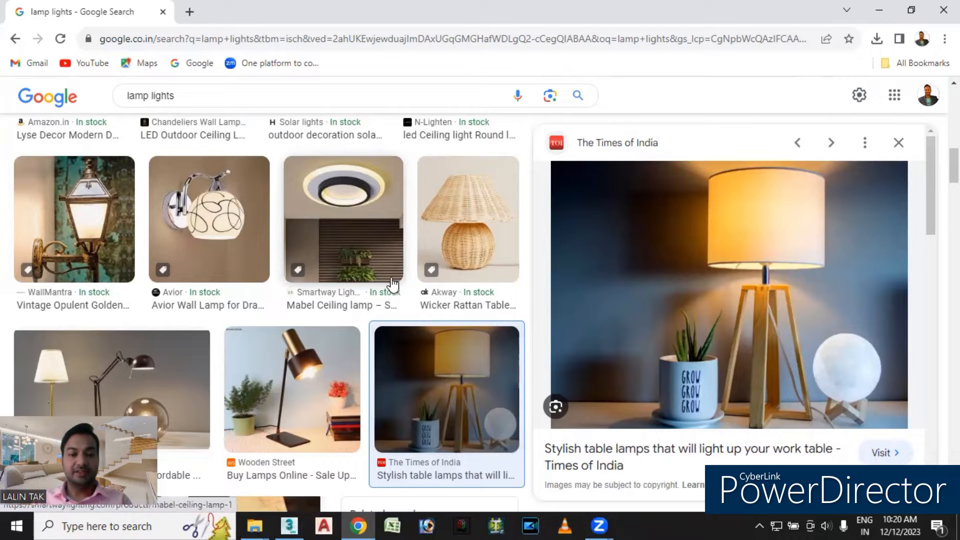
Look through the images related to the tripod table lamp, open more of them, and return to the lamp results.
scroll(392, 285, down, 7)
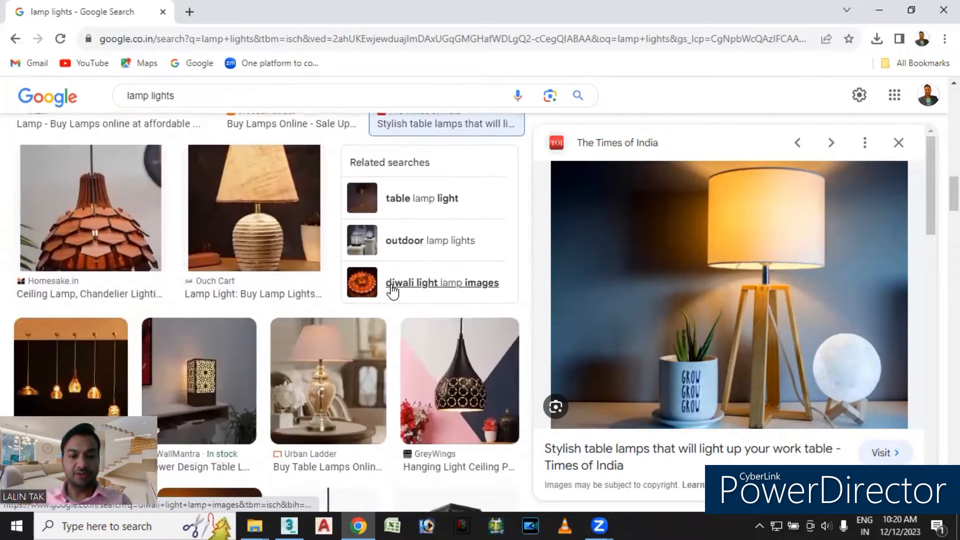
scroll(393, 290, down, 1)
scroll(765, 304, down, 5)
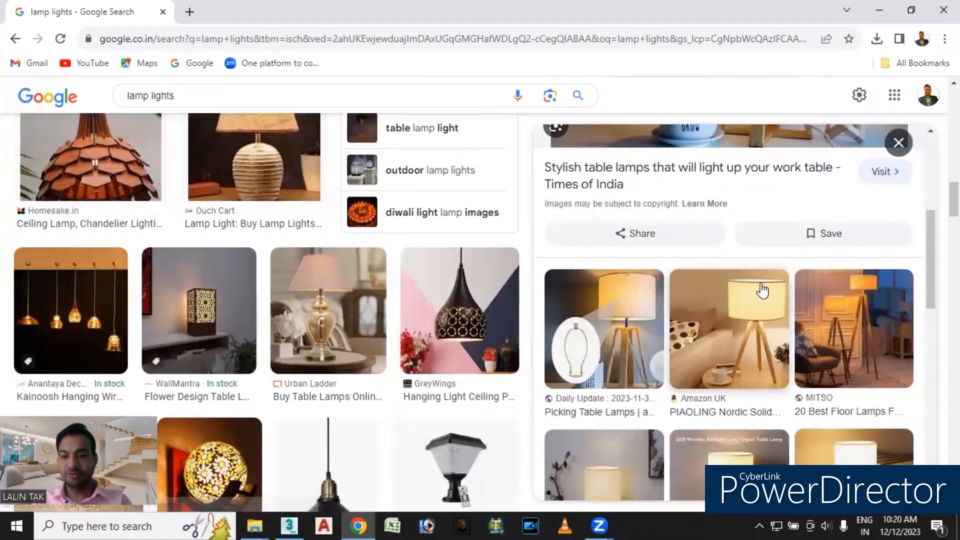
scroll(762, 290, down, 1)
scroll(762, 294, down, 5)
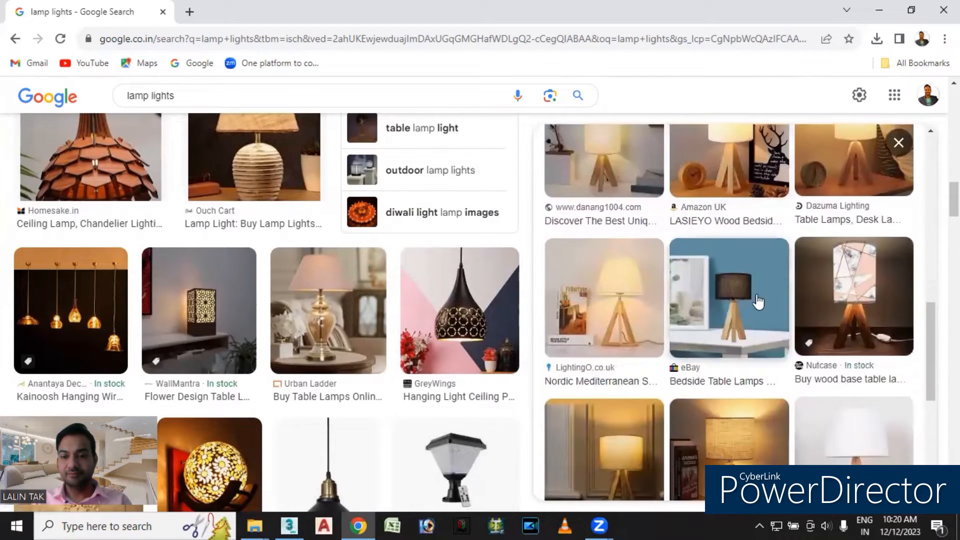
scroll(751, 307, down, 4)
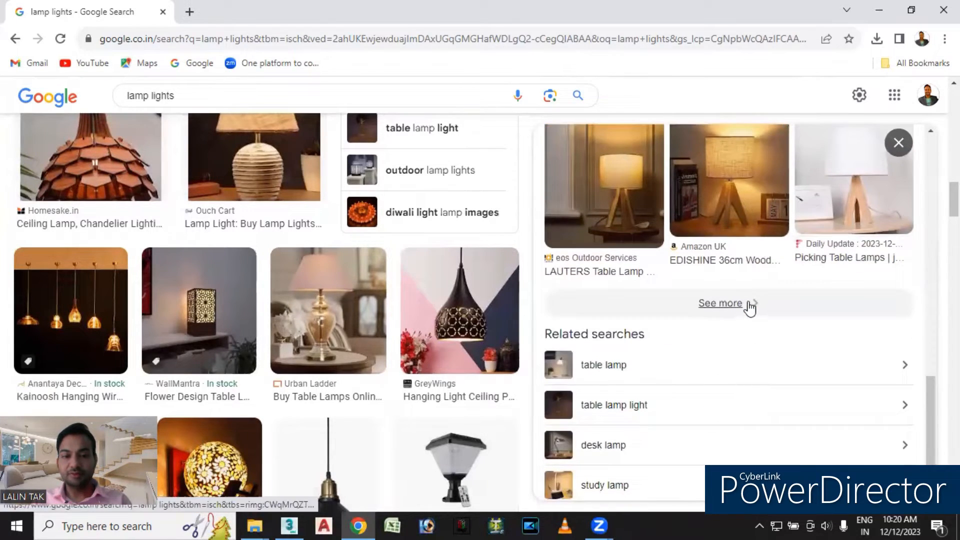
click(748, 306)
click(15, 39)
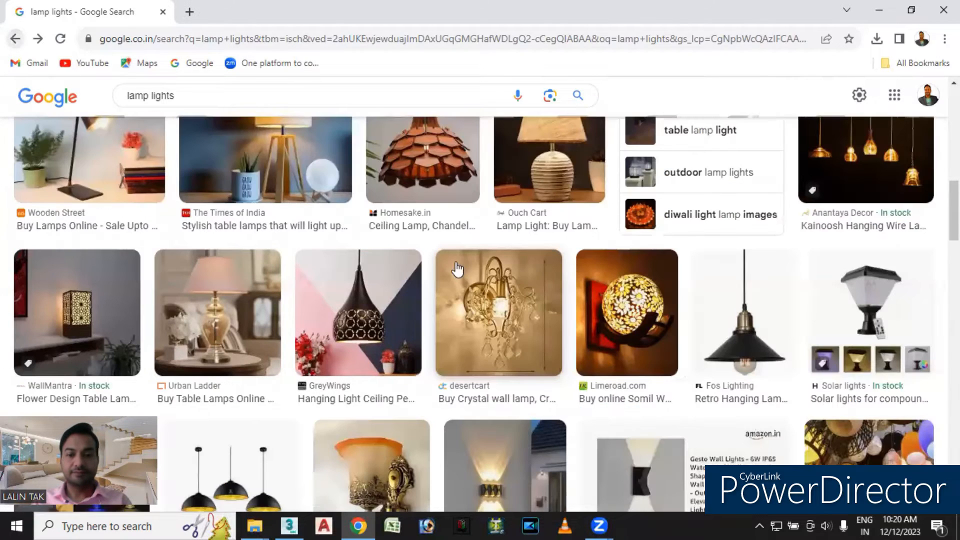
Browse further lamp results and open the preview of the Blue light glasses bedside lamp glowing against a dark wall.
scroll(530, 286, down, 10)
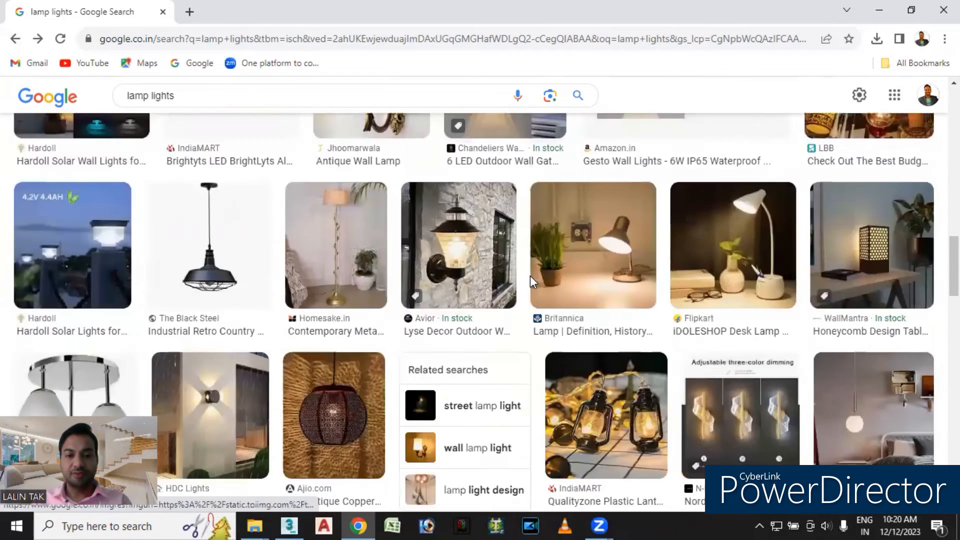
scroll(532, 286, down, 8)
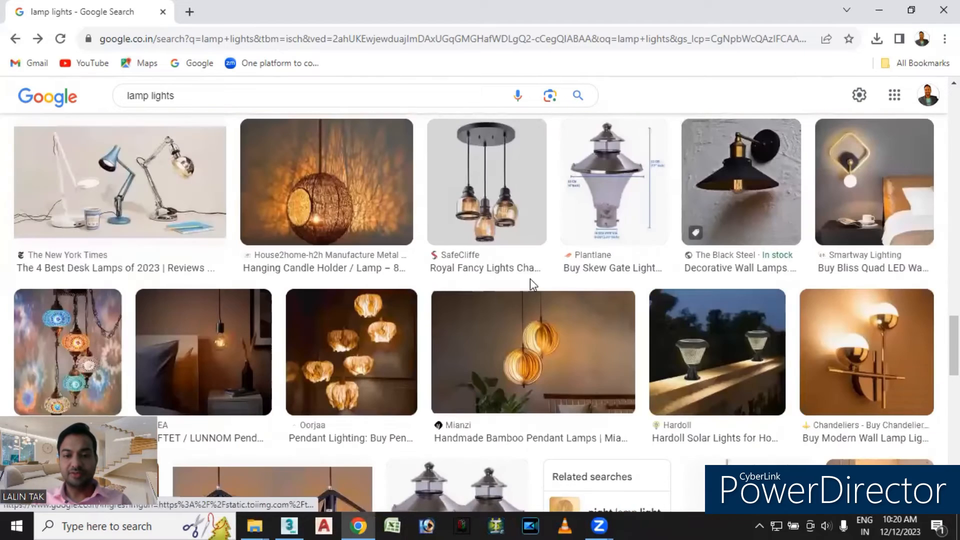
scroll(541, 287, down, 7)
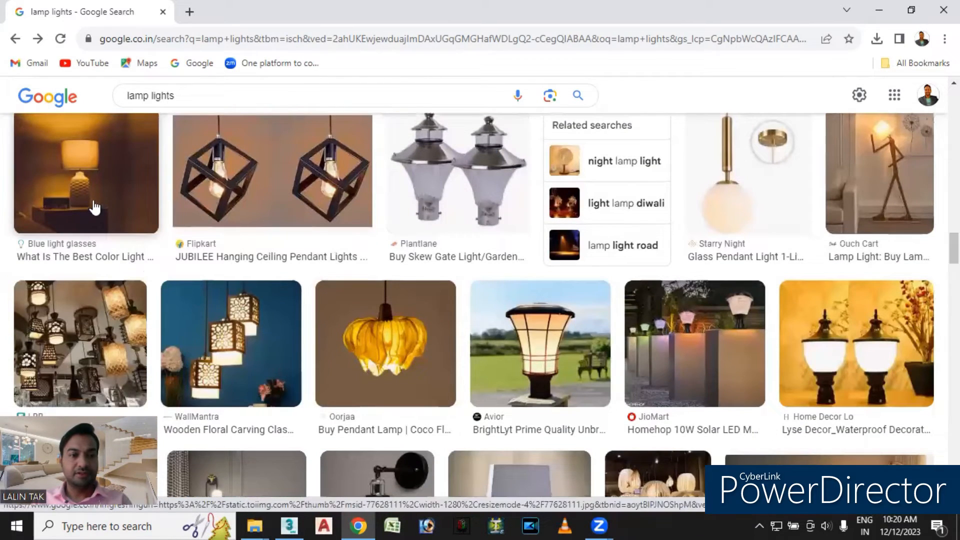
click(96, 199)
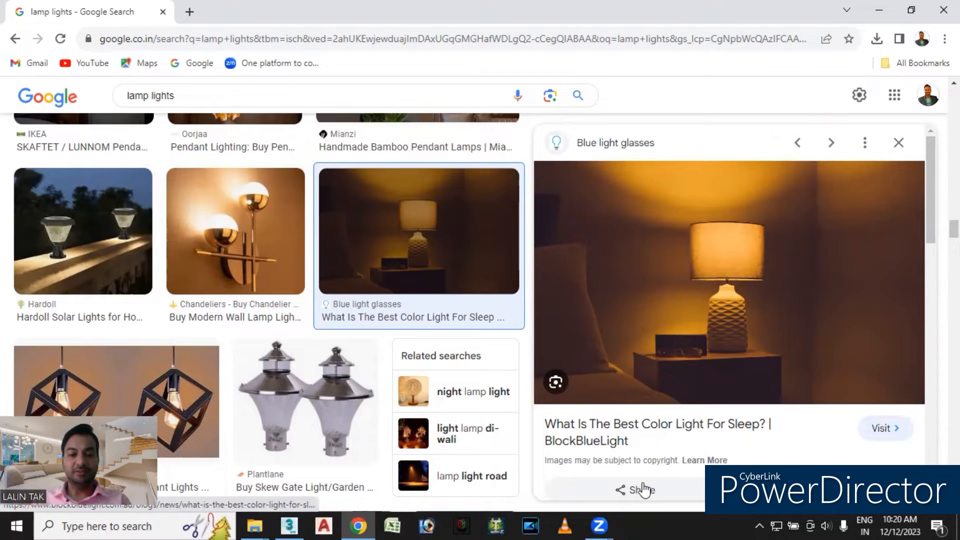
Switch to 3ds Max and create a box on the grid about 7'11" long, 6'8" wide and 6'5" high.
click(289, 525)
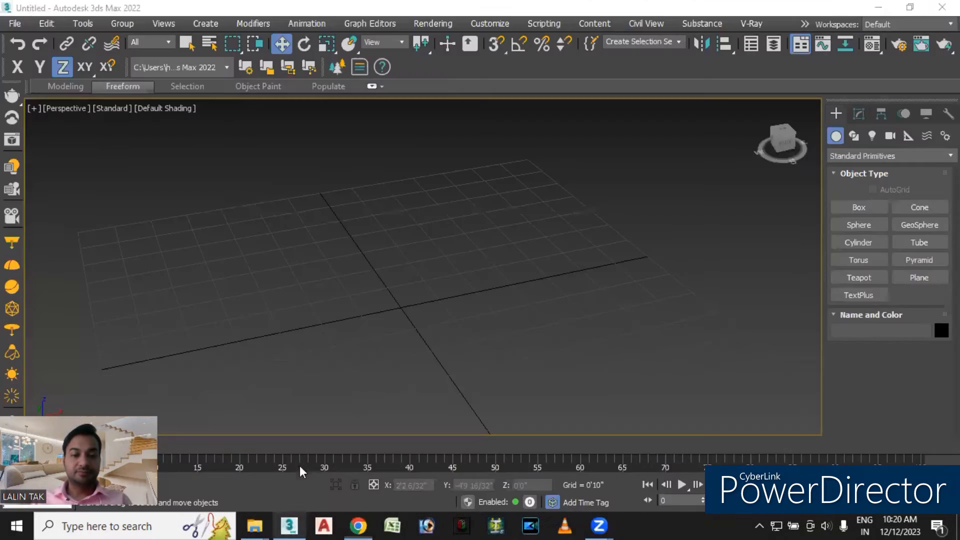
scroll(404, 234, down, 5)
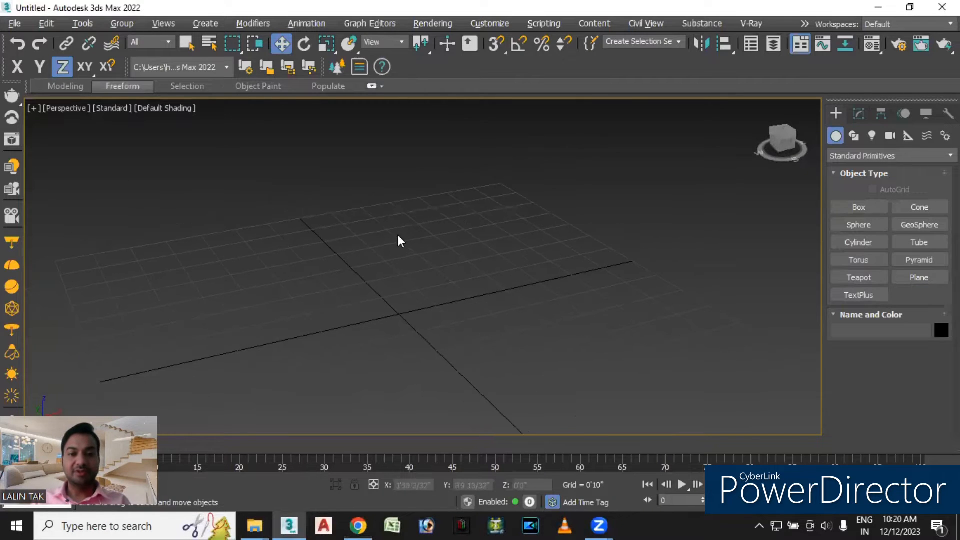
scroll(410, 298, down, 1)
click(858, 207)
drag(292, 278, 550, 328)
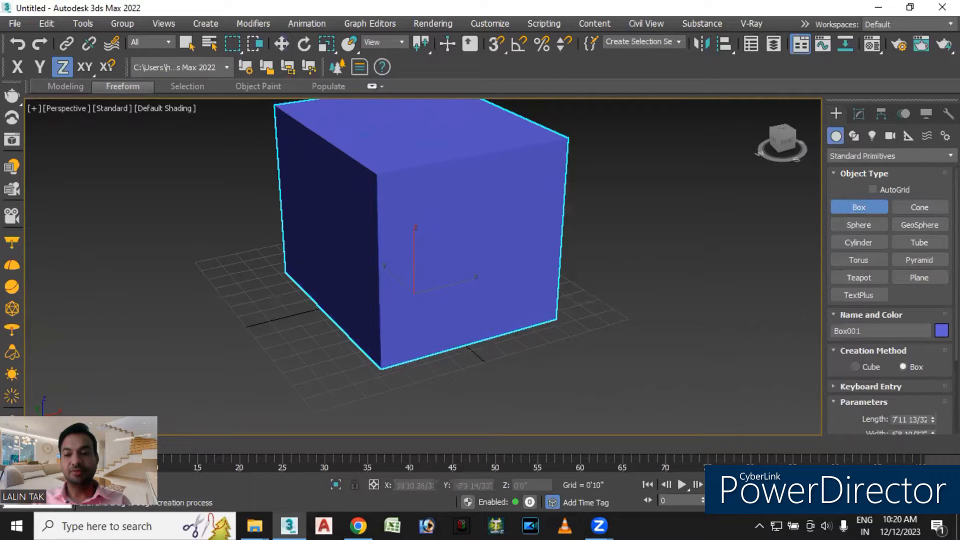
Set the box's length, width and height to 10' each.
scroll(889, 320, down, 1)
scroll(908, 325, down, 3)
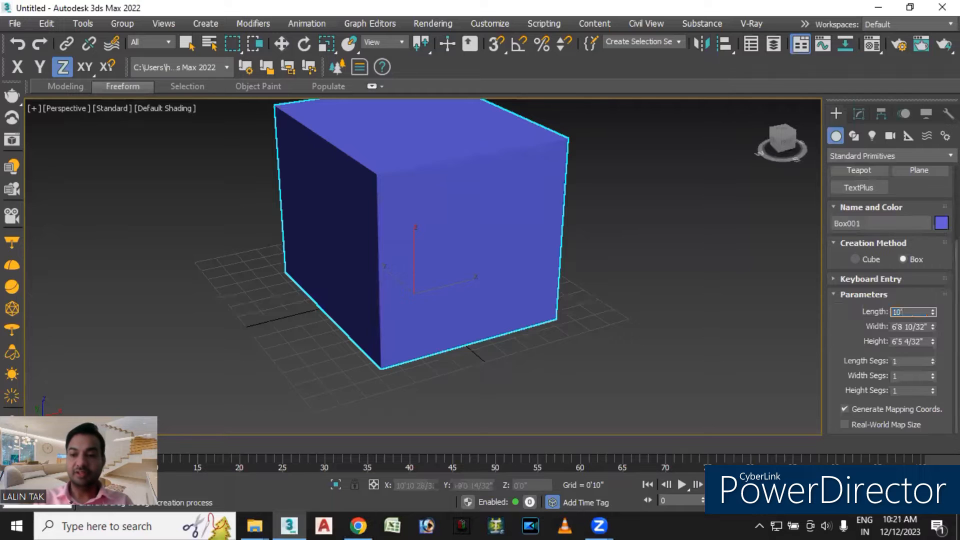
key(Tab)
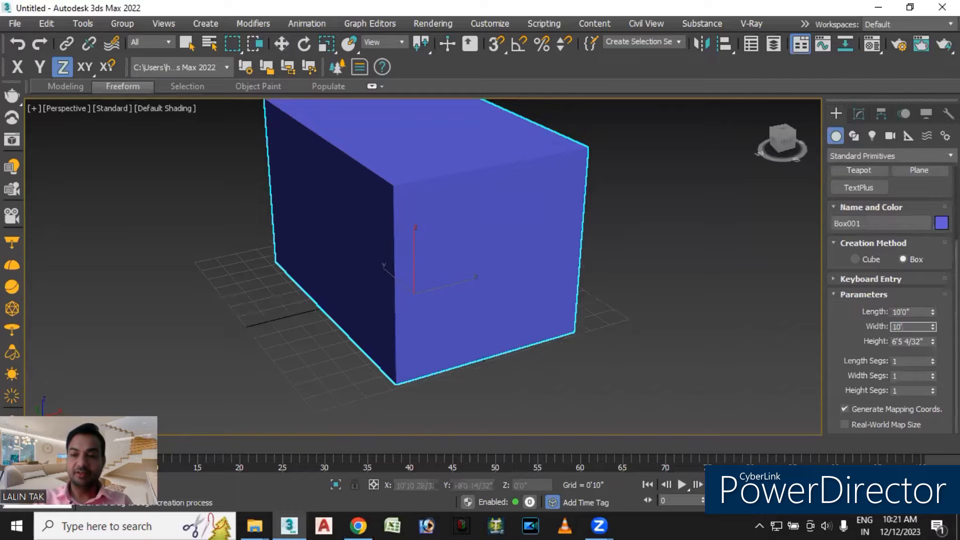
key(Tab)
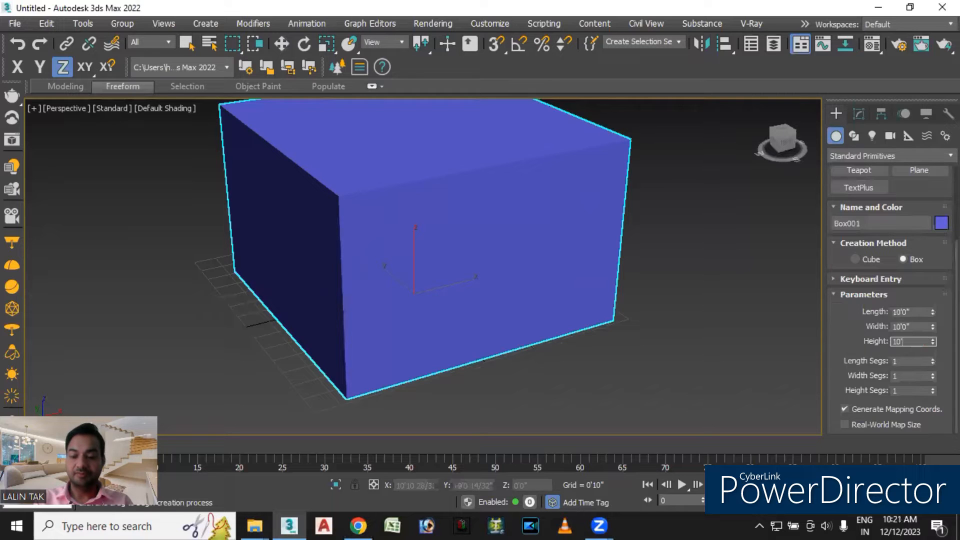
key(shift+Tab)
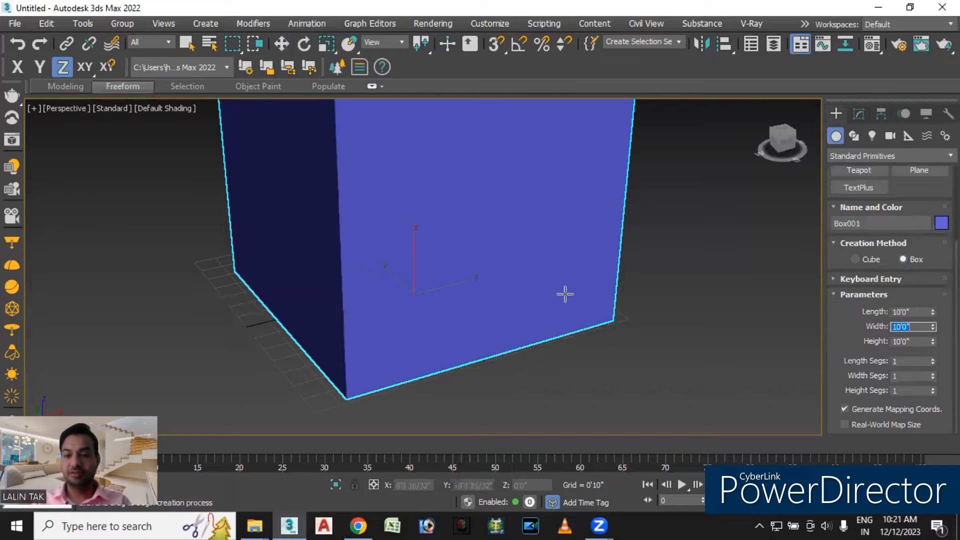
Lower the box's height to about 8'7" and finish box creation.
scroll(568, 292, down, 2)
alt+middle_drag(506, 363, 515, 363)
middle_drag(509, 239, 447, 266)
drag(933, 344, 932, 351)
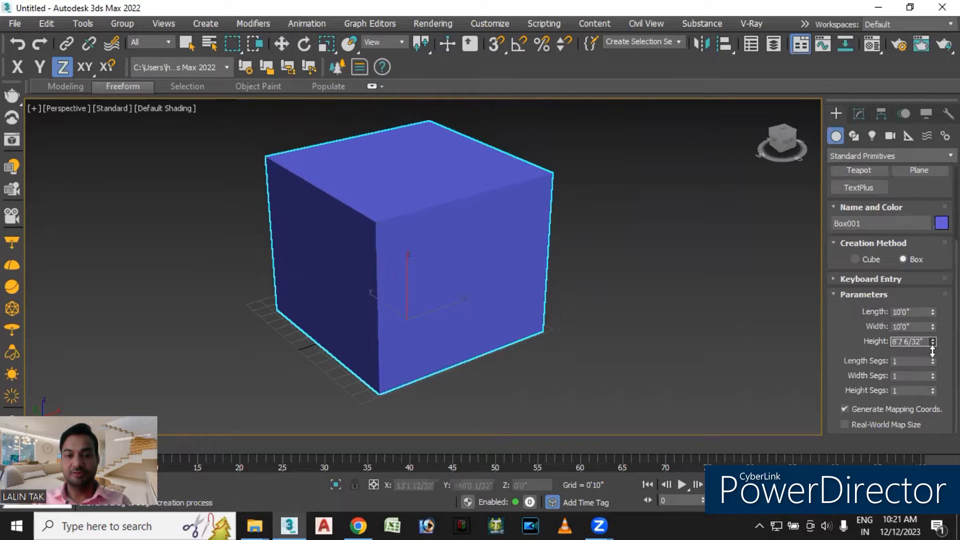
right_click(643, 368)
right_click(635, 332)
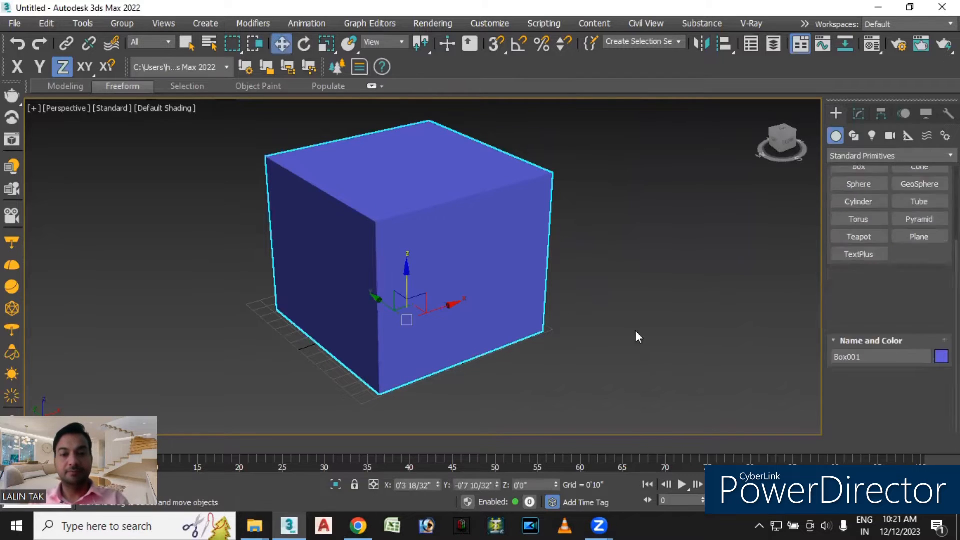
Convert the box to an Editable Poly and delete its front polygon to open one side of the room.
right_click(470, 273)
mouse_move(553, 423)
click(624, 434)
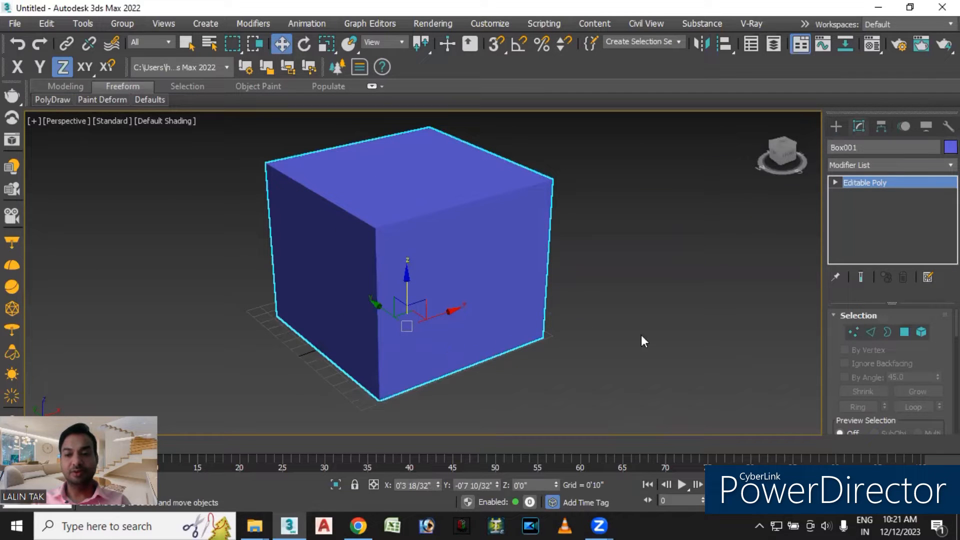
key(4)
click(474, 276)
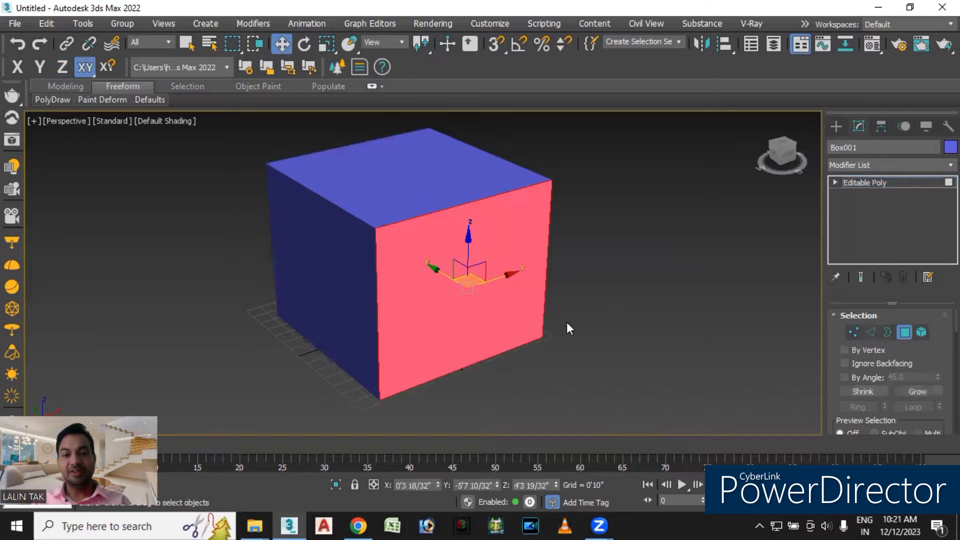
key(Delete)
mouse_move(556, 331)
alt+middle_down()
mouse_move(530, 338)
mouse_move(568, 326)
alt+middle_up()
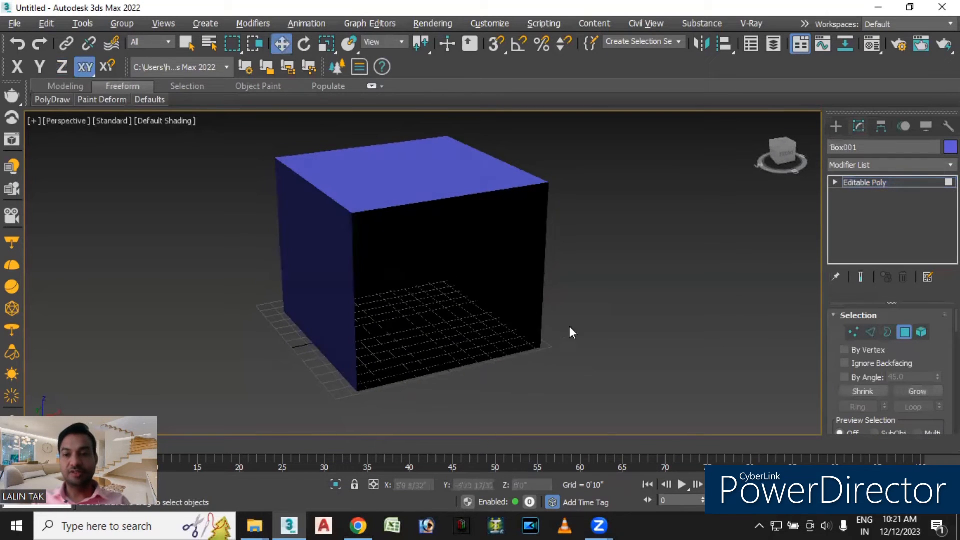
Apply the Shell modifier to the open box.
click(842, 164)
text(shell)
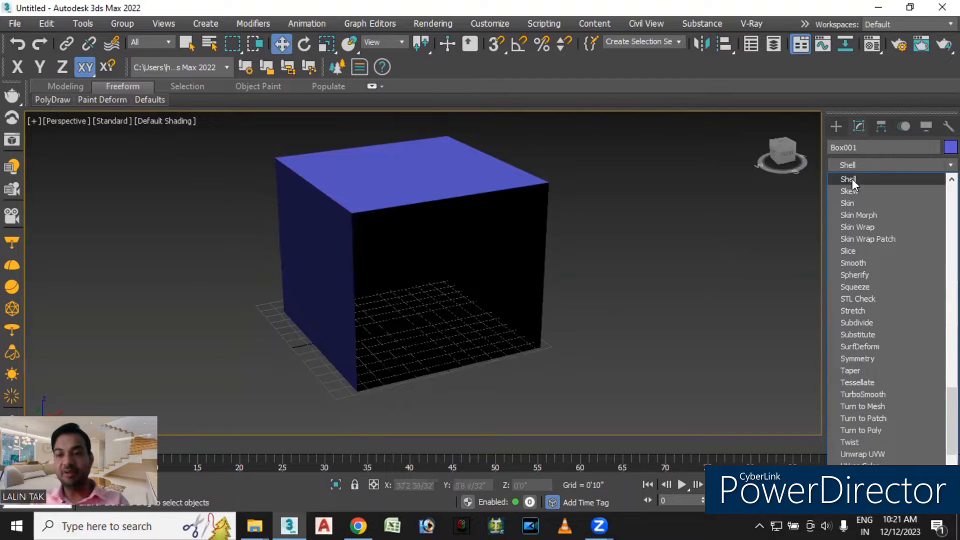
click(852, 179)
scroll(480, 355, up, 5)
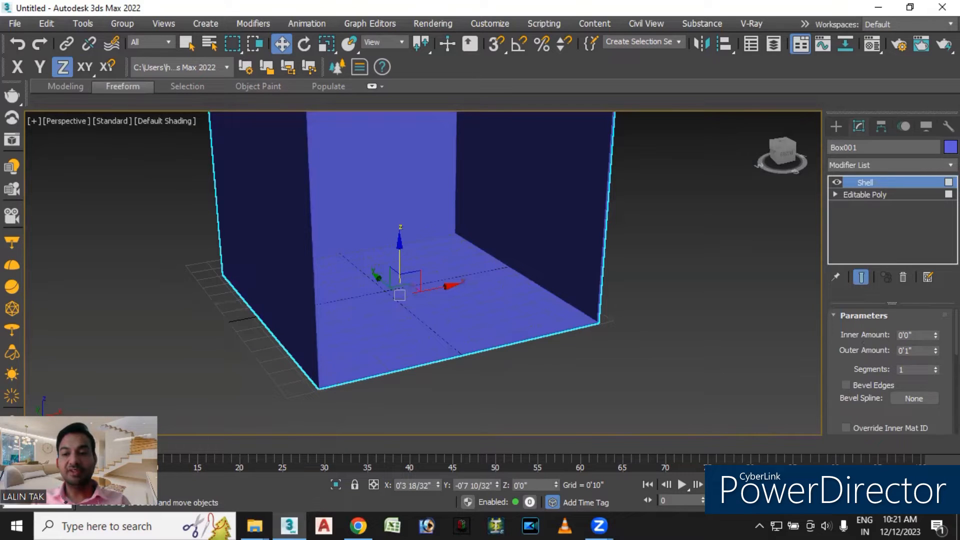
Set the Shell's inner amount to 0'0" and its outer amount to 0'4", and deselect the box.
mouse_move(936, 335)
mouse_down()
mouse_move(935, 318)
mouse_move(898, 268)
mouse_move(920, 430)
mouse_move(930, 395)
mouse_move(924, 345)
mouse_up()
right_click(935, 337)
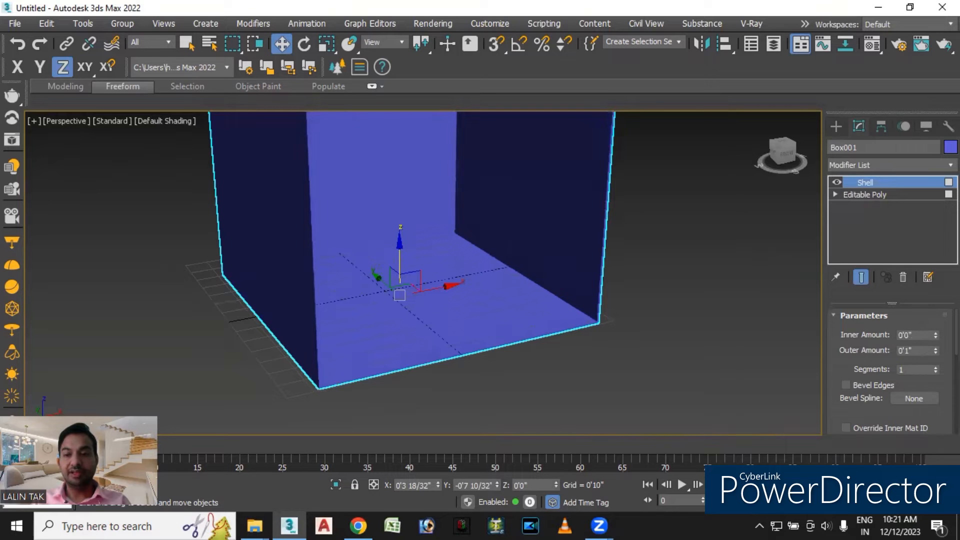
click(935, 349)
drag(936, 350, 934, 238)
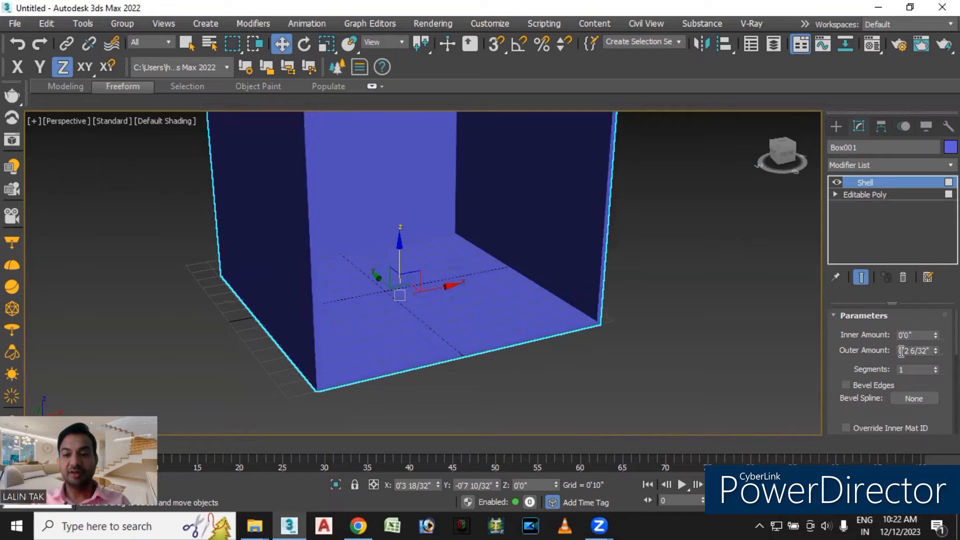
double_click(901, 351)
text(4)
middle_drag(553, 352, 547, 362)
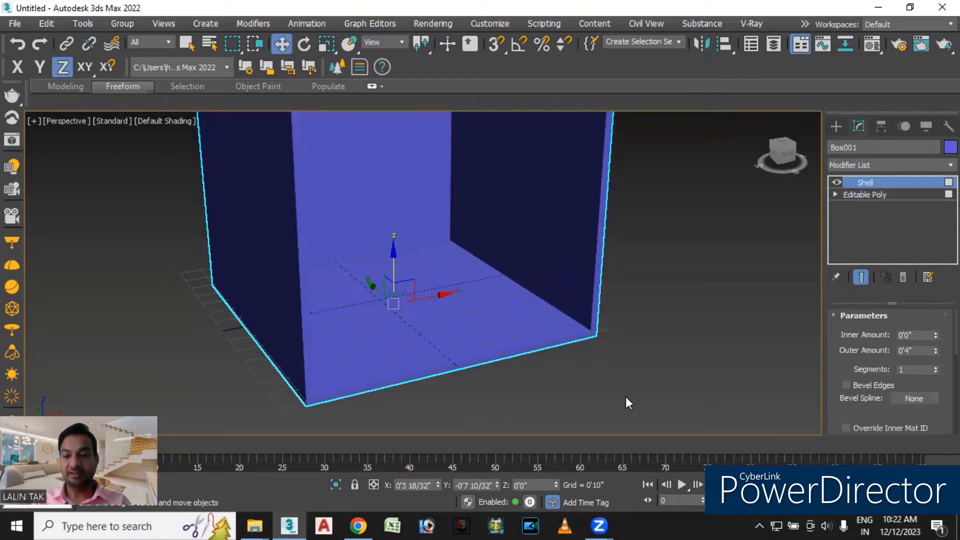
click(650, 353)
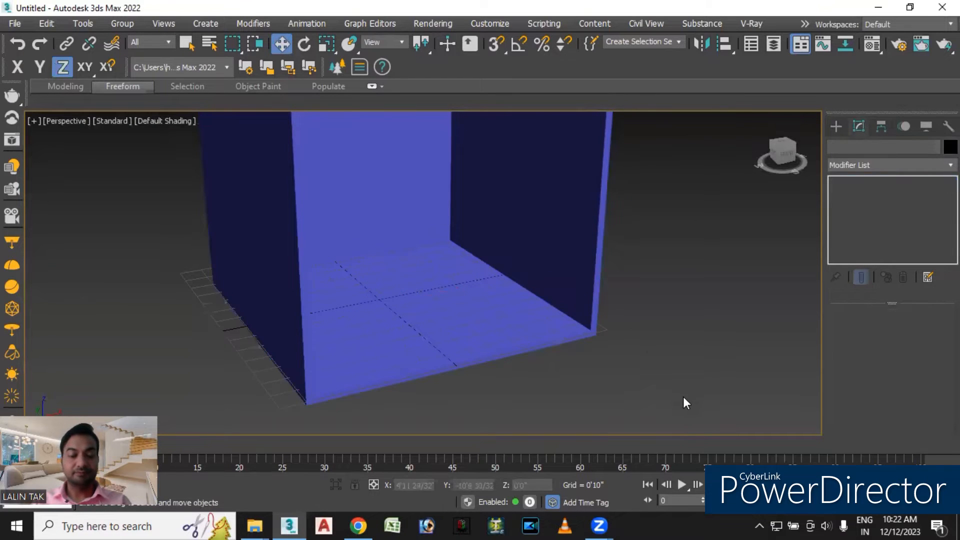
alt+middle_drag(682, 396, 661, 391)
scroll(627, 308, down, 3)
mouse_move(622, 322)
alt+middle_down()
mouse_move(583, 293)
mouse_move(634, 307)
mouse_move(638, 321)
alt+middle_up()
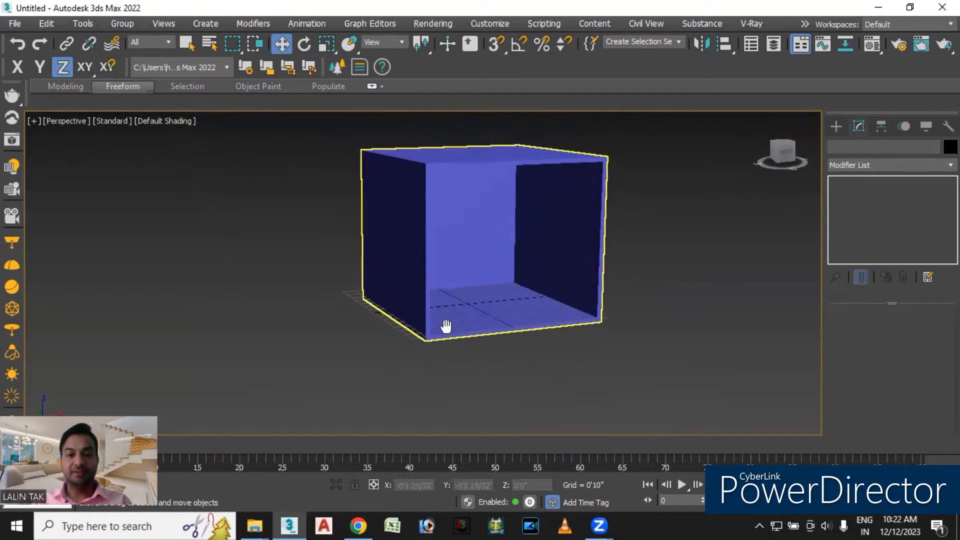
scroll(446, 326, up, 8)
alt+middle_drag(441, 320, 506, 367)
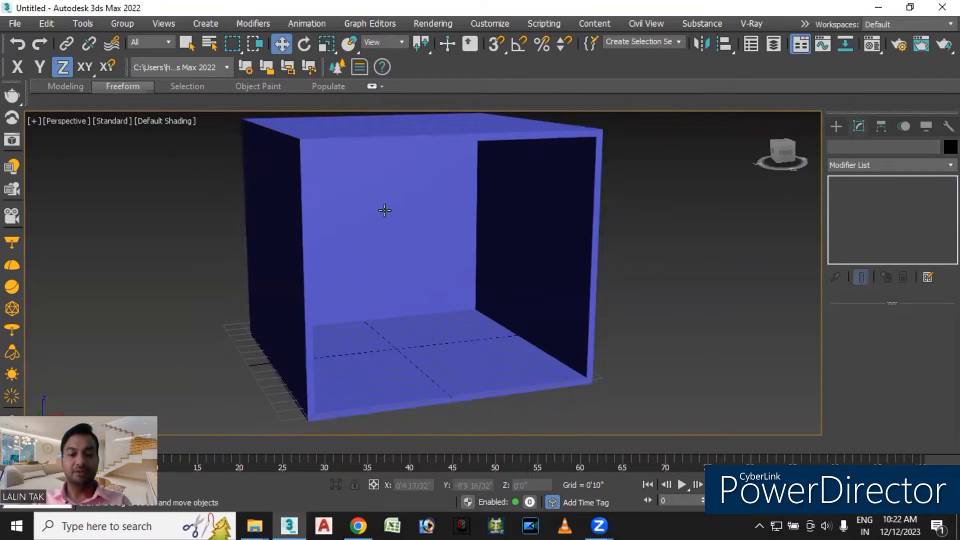
Switch to Chrome and change the image search to "lamp 3d model".
mouse_move(358, 523)
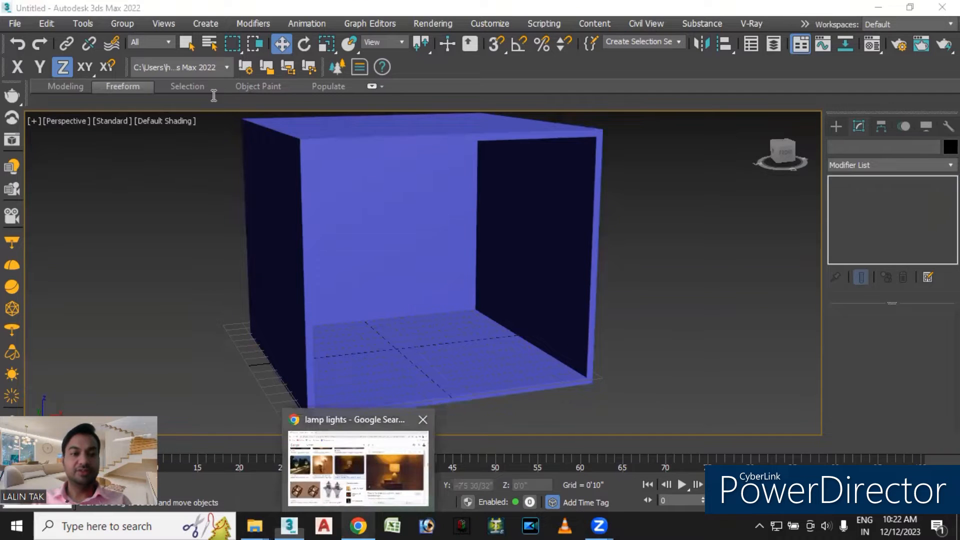
click(378, 468)
click(195, 96)
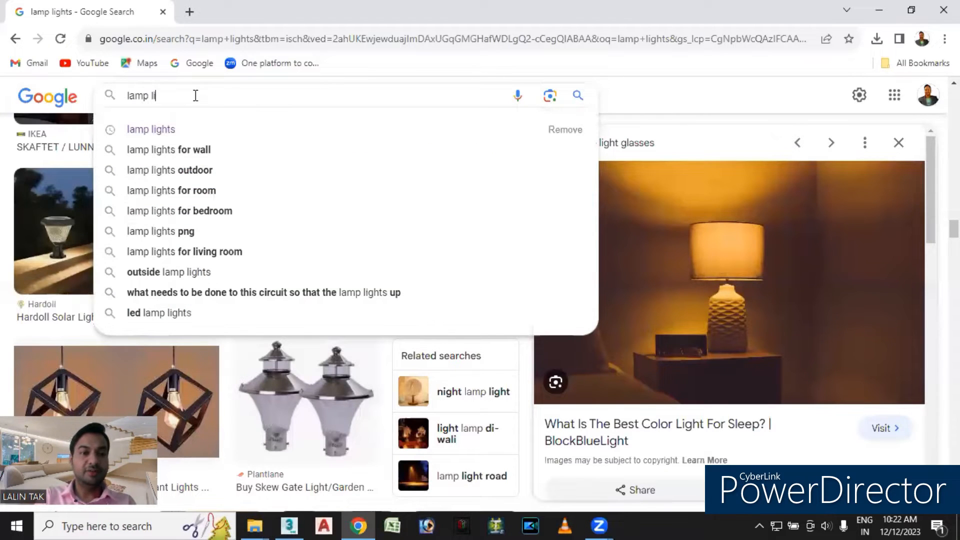
key(BackSpace)
key(BackSpace)
text(3d)
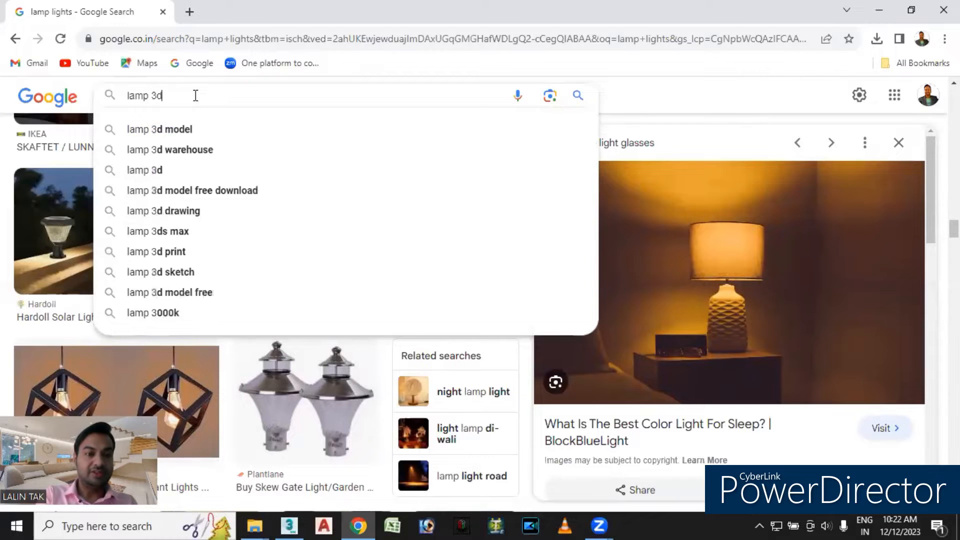
click(185, 129)
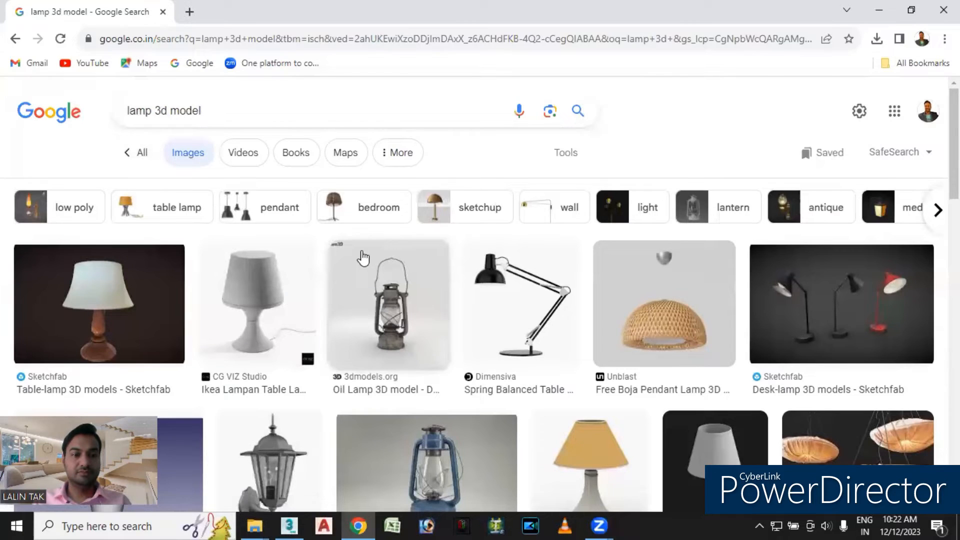
Show all web results for the lamp model search and open the Archive 3D free models page.
click(142, 155)
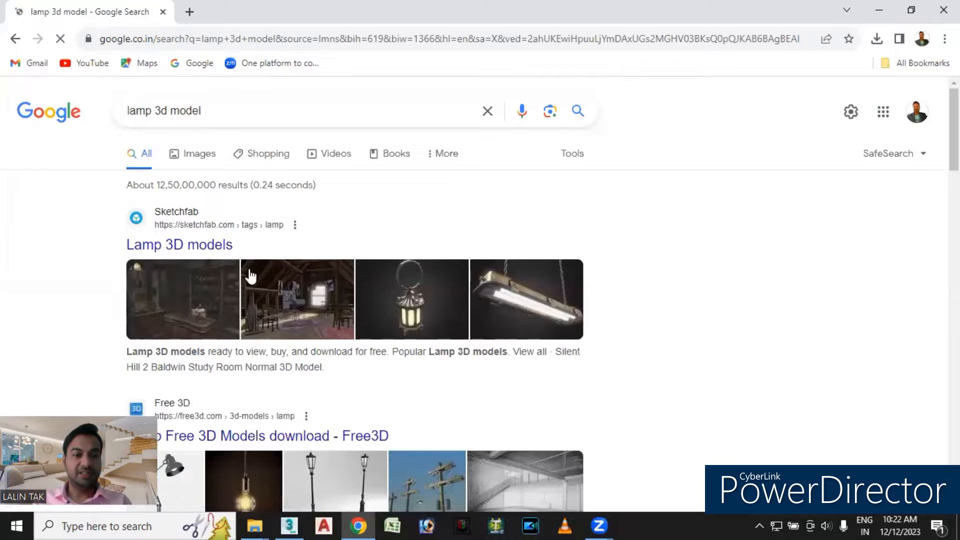
scroll(251, 278, down, 3)
scroll(250, 302, down, 4)
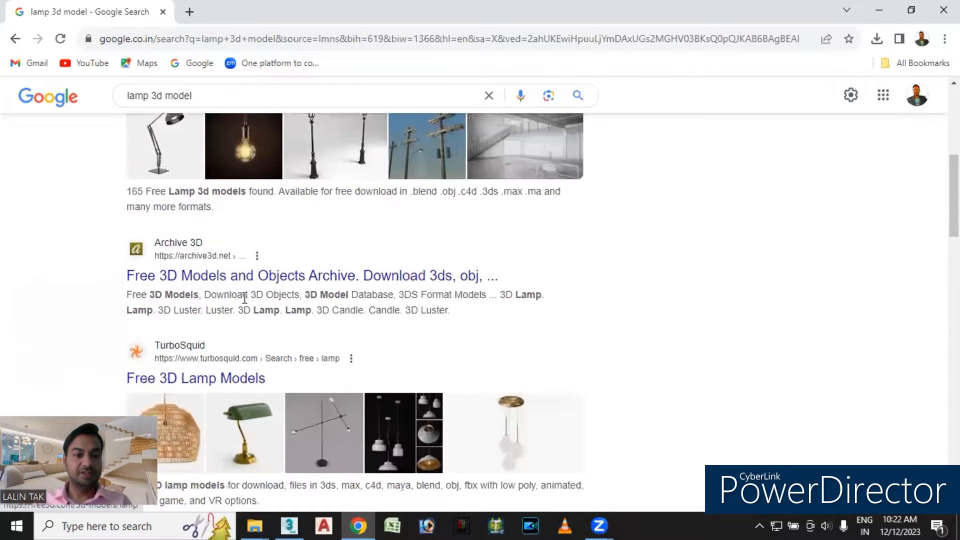
click(220, 278)
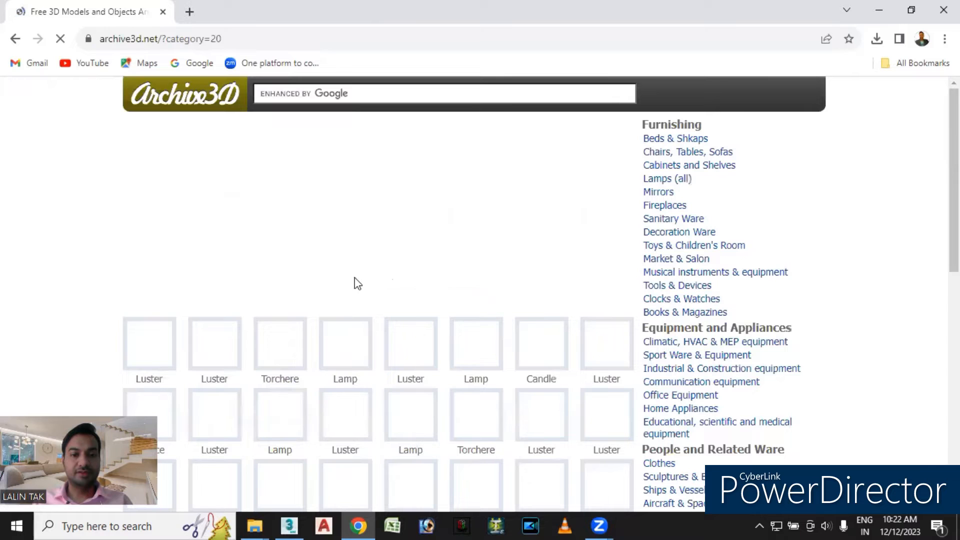
Look through the first page of Archive3D lamp models and go to the next page, dismissing the advertisement.
scroll(485, 267, down, 1)
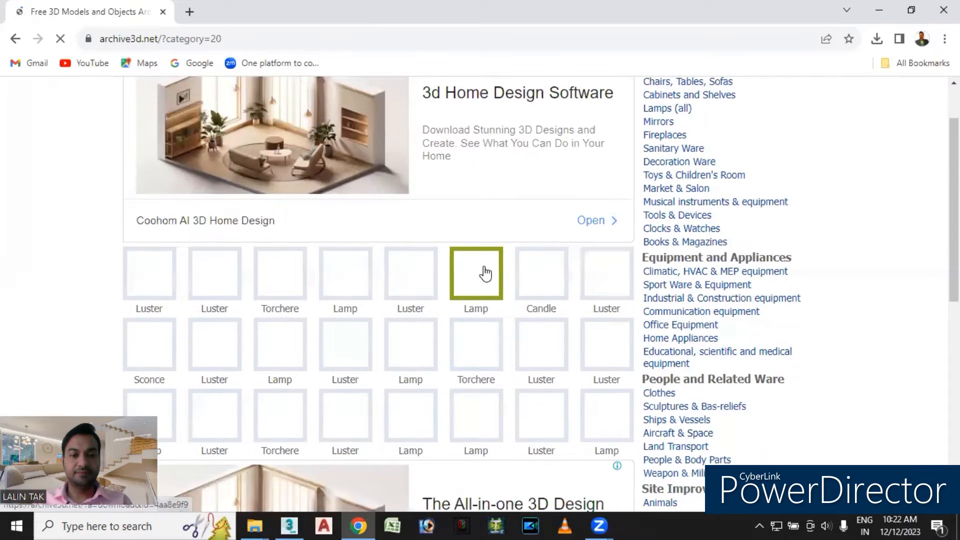
scroll(483, 270, down, 3)
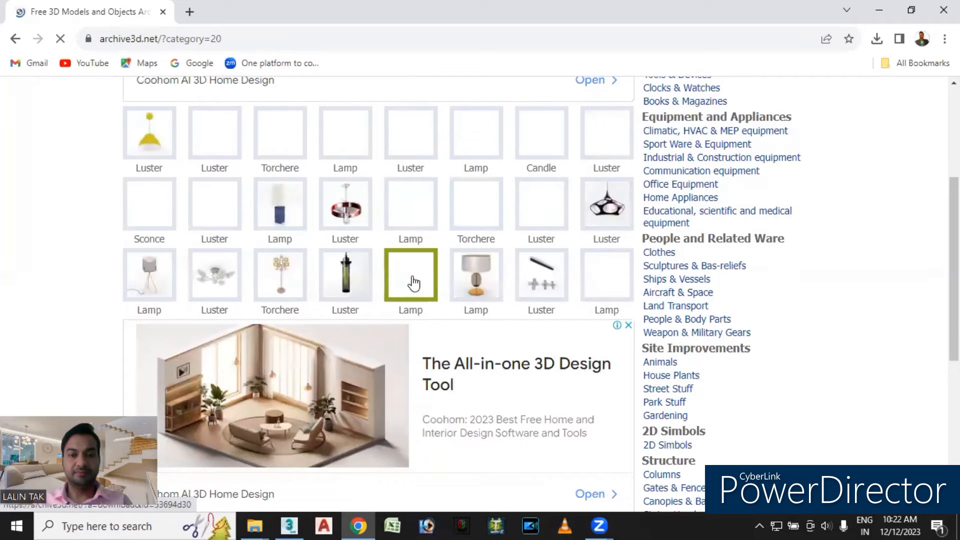
scroll(230, 234, up, 1)
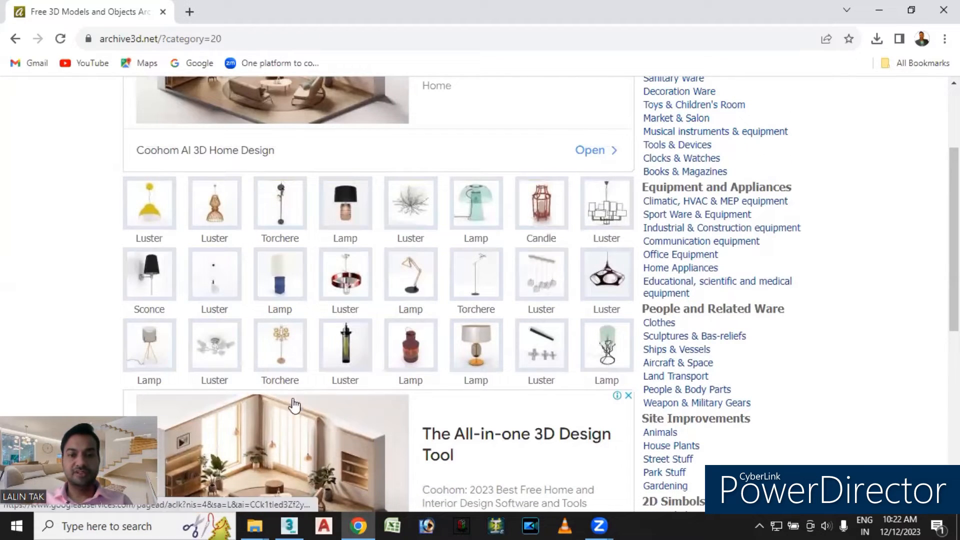
scroll(329, 330, down, 5)
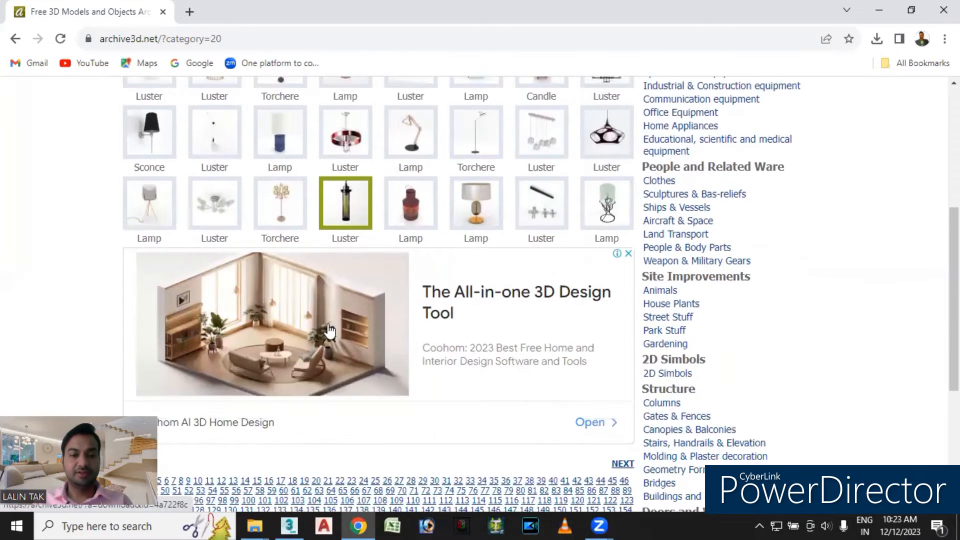
click(617, 325)
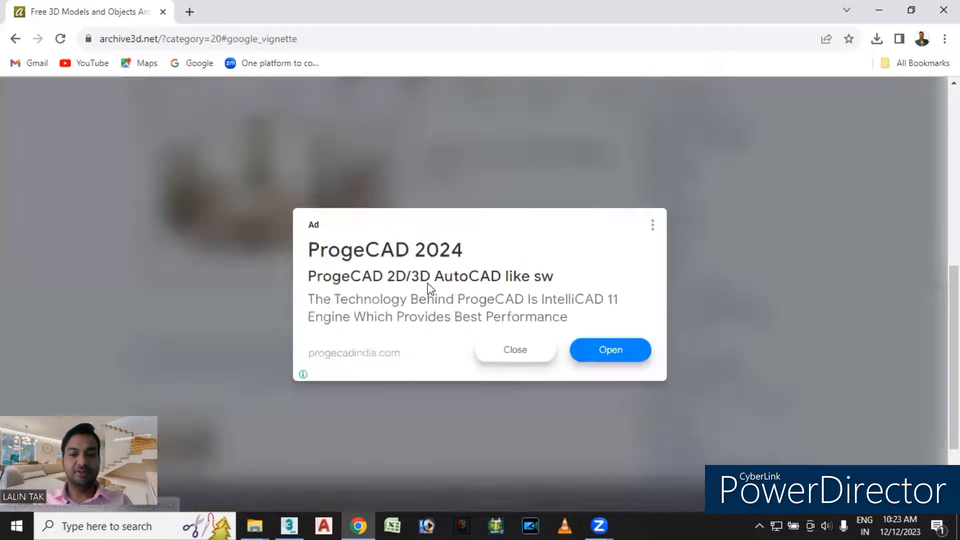
click(523, 356)
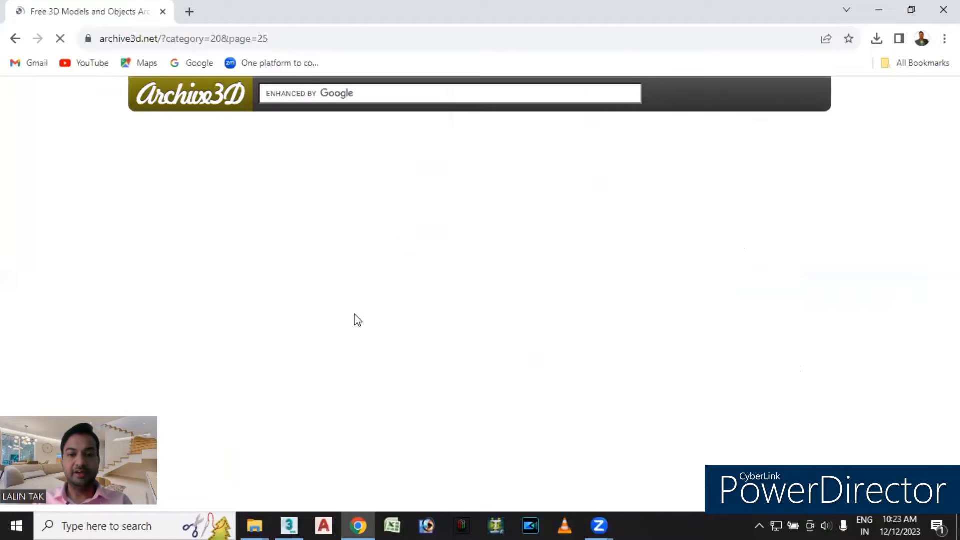
Open the download page of the brown-shaded table lamp at the end of the second page's last row.
scroll(249, 292, down, 2)
scroll(252, 295, down, 2)
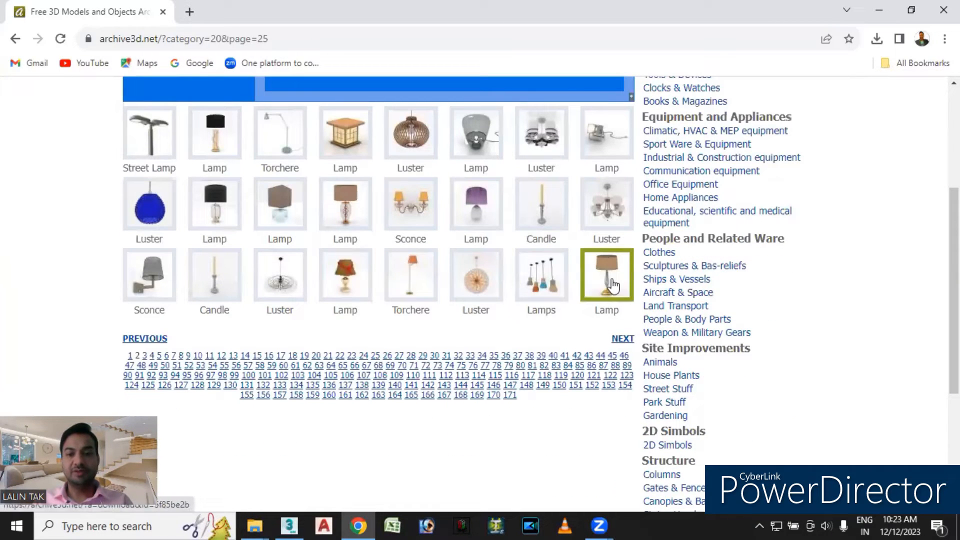
scroll(602, 280, up, 1)
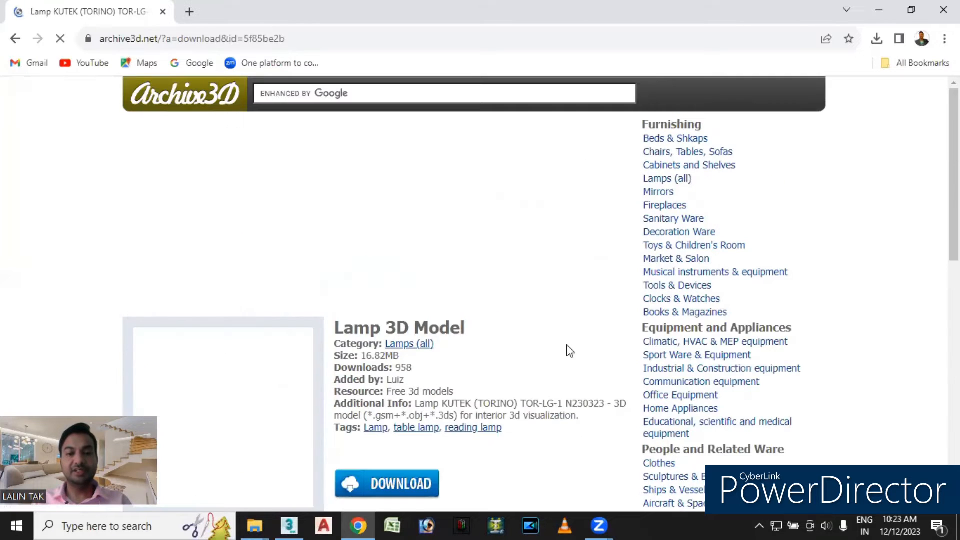
Open the download terms of the KUTEK (TORINO) table lamp model and read through them.
scroll(451, 285, down, 5)
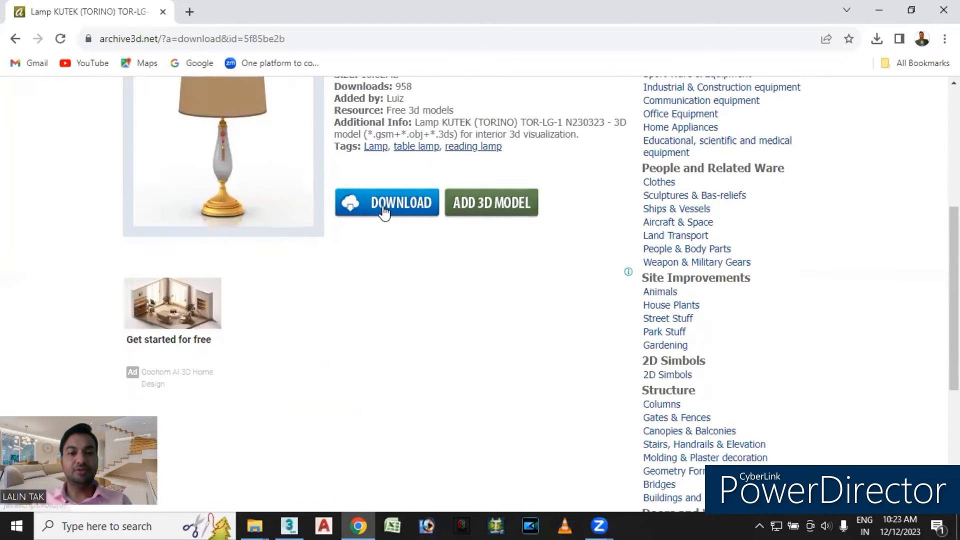
click(386, 212)
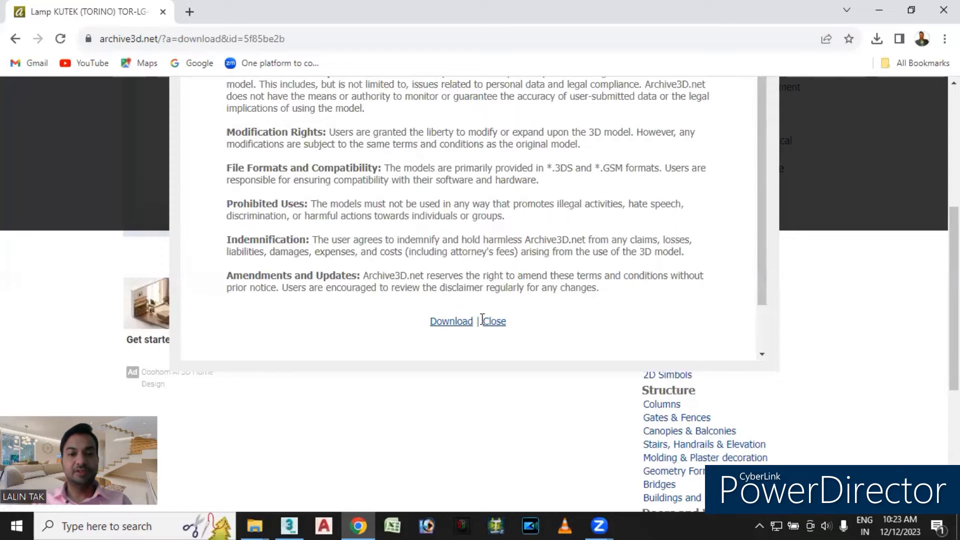
scroll(520, 278, up, 10)
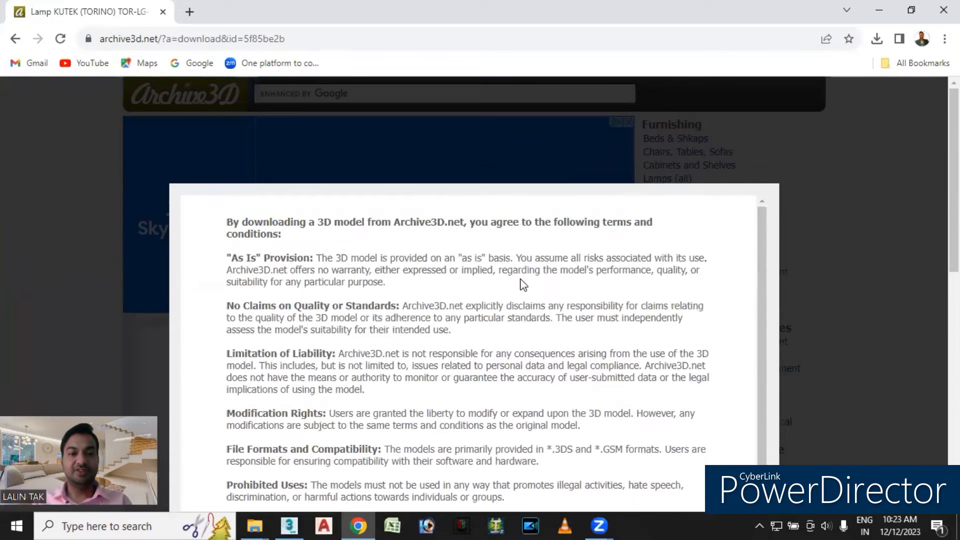
scroll(523, 282, down, 1)
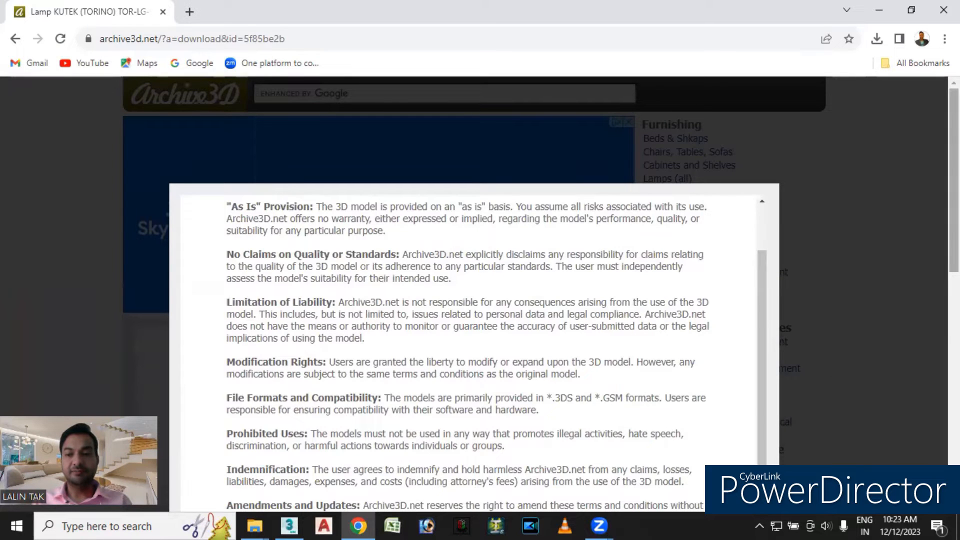
scroll(500, 298, down, 5)
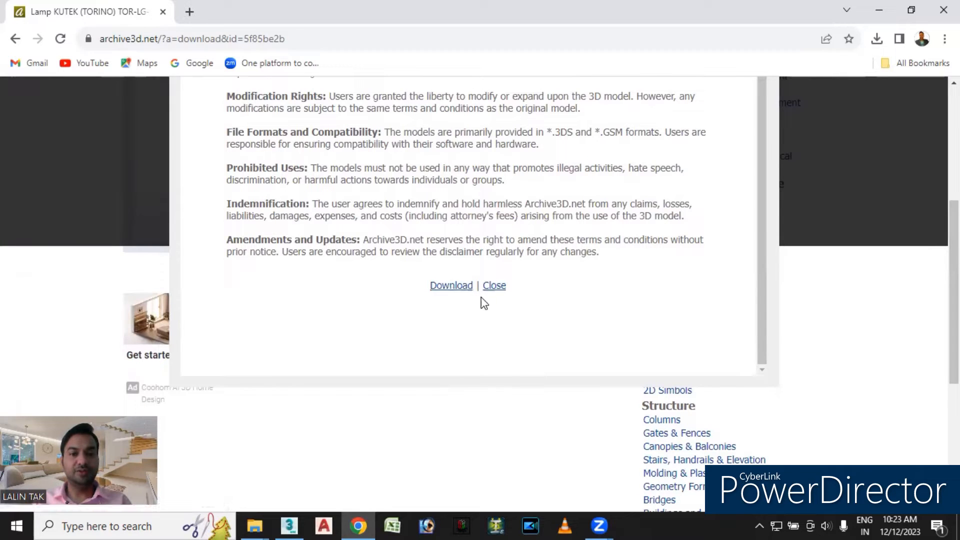
scroll(453, 297, up, 2)
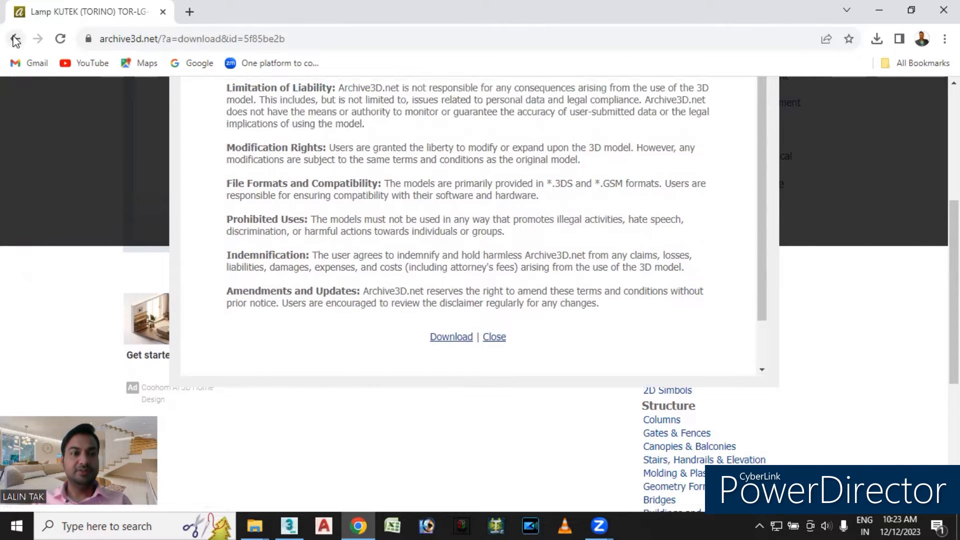
Go back to the first page of Archive3D lamp models and search the site for "curtain".
click(15, 39)
click(16, 39)
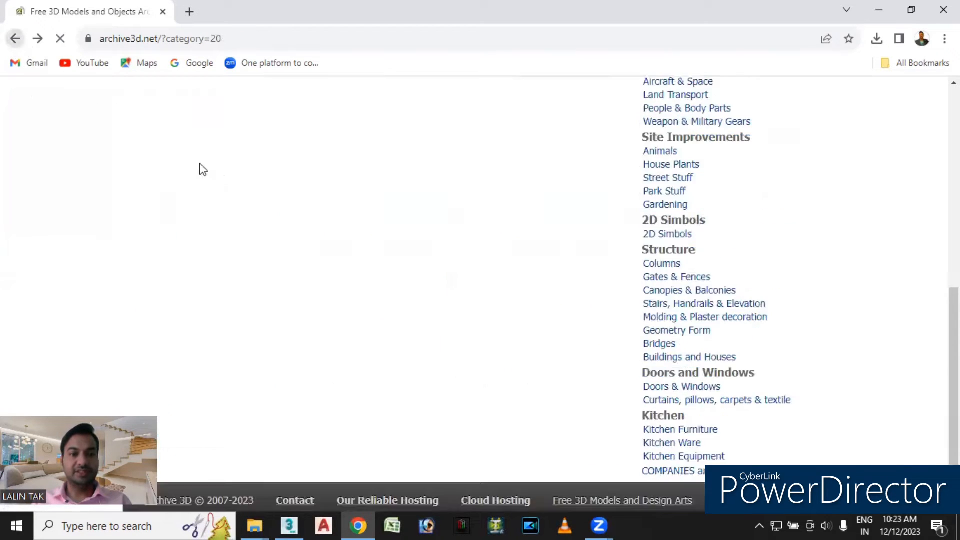
scroll(349, 245, up, 8)
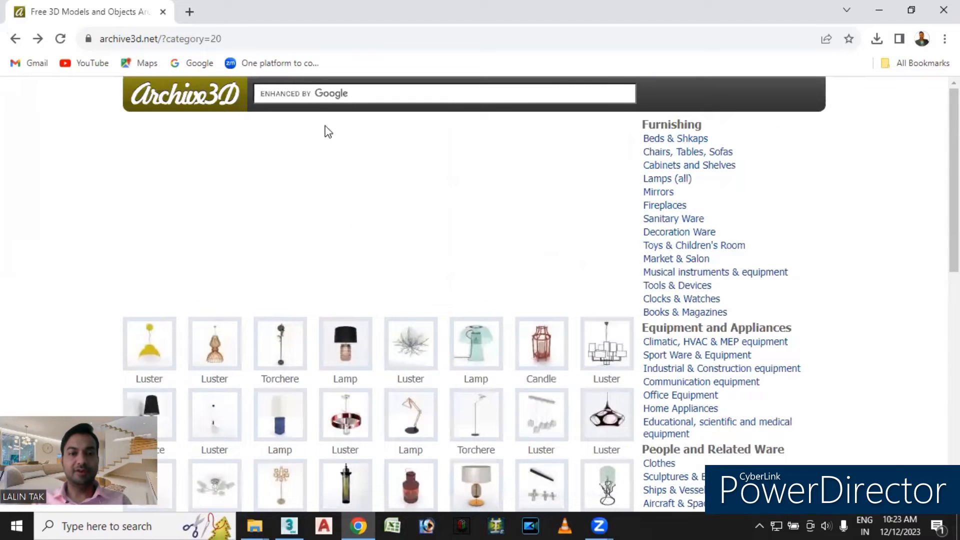
click(309, 96)
text(curtain)
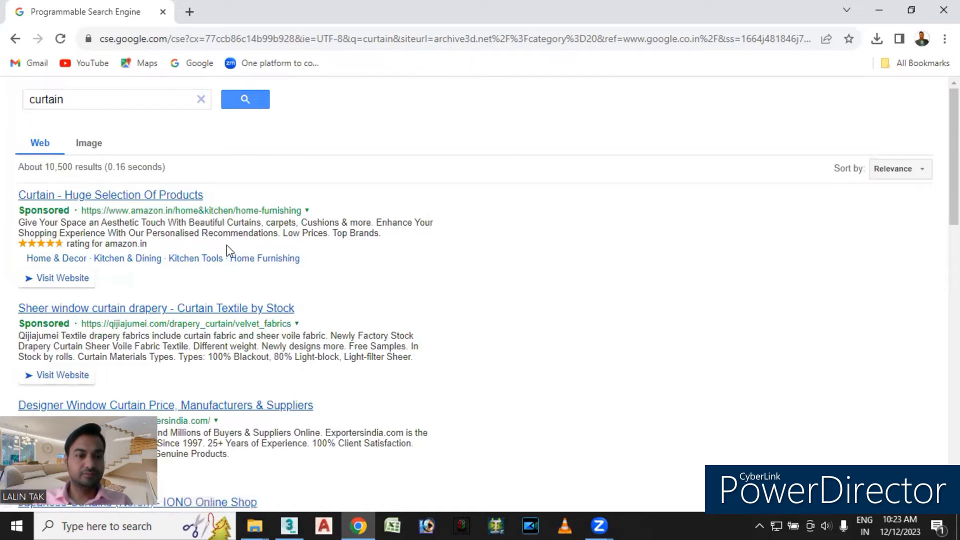
Look past the sponsored curtain results and open the first Archive3D result.
scroll(227, 245, down, 3)
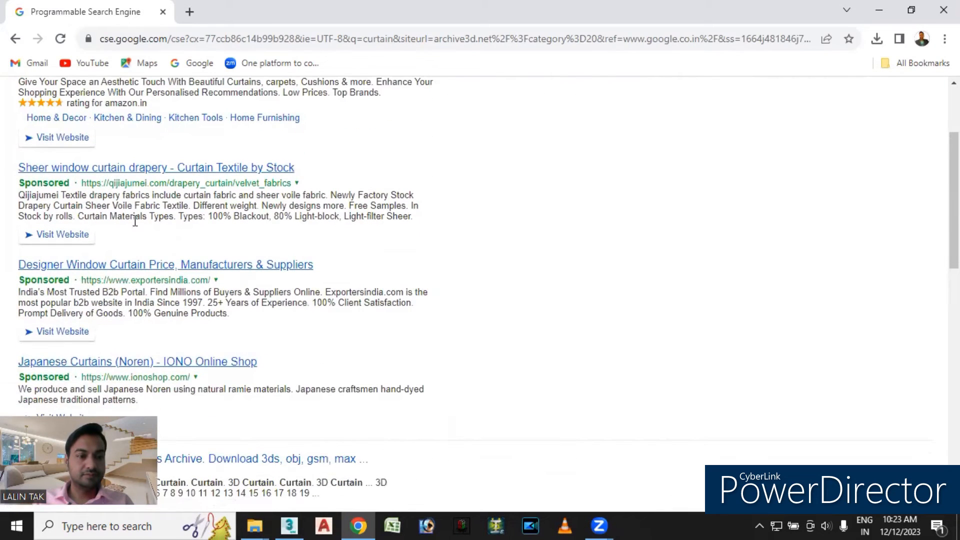
scroll(173, 268, down, 3)
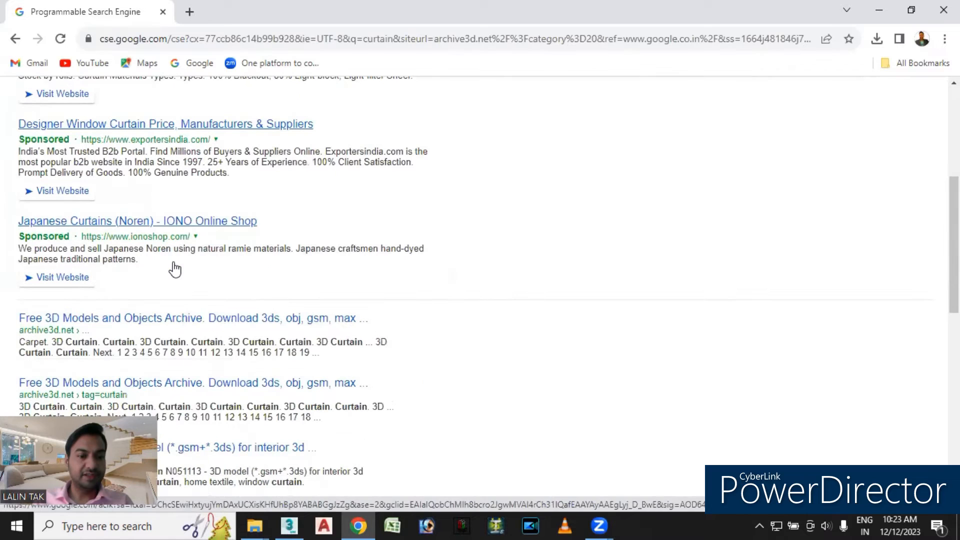
click(258, 318)
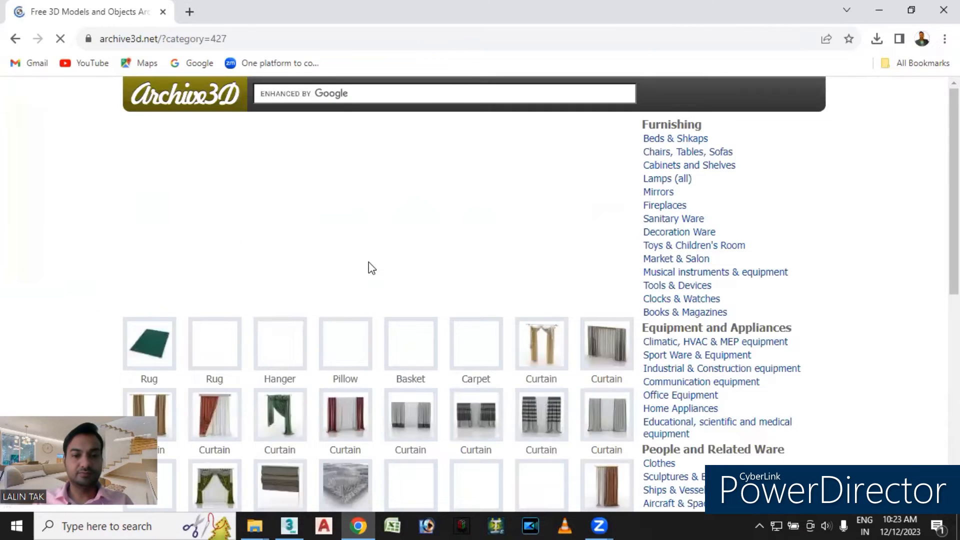
Open the page of the grey curtain with white sheer at the end of the second row and display its download terms.
scroll(368, 268, down, 3)
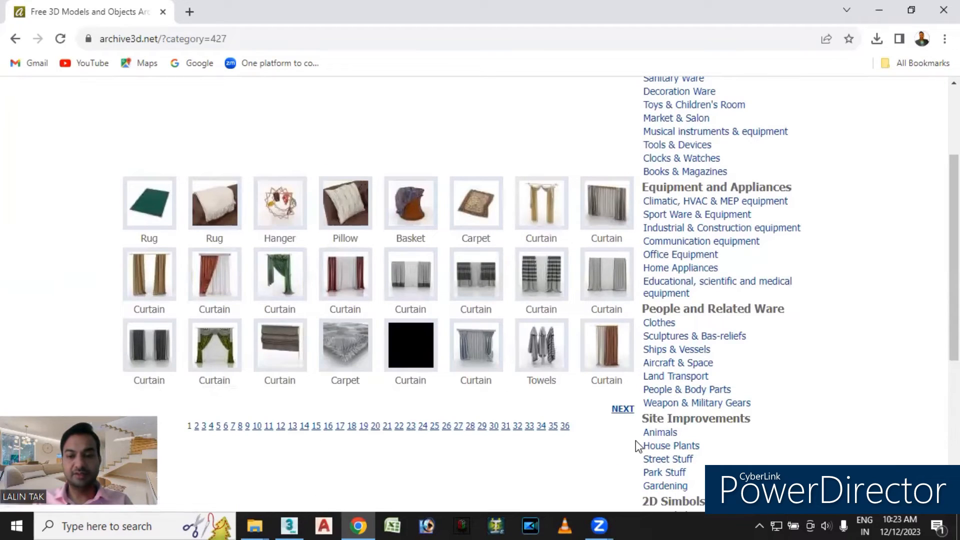
click(607, 280)
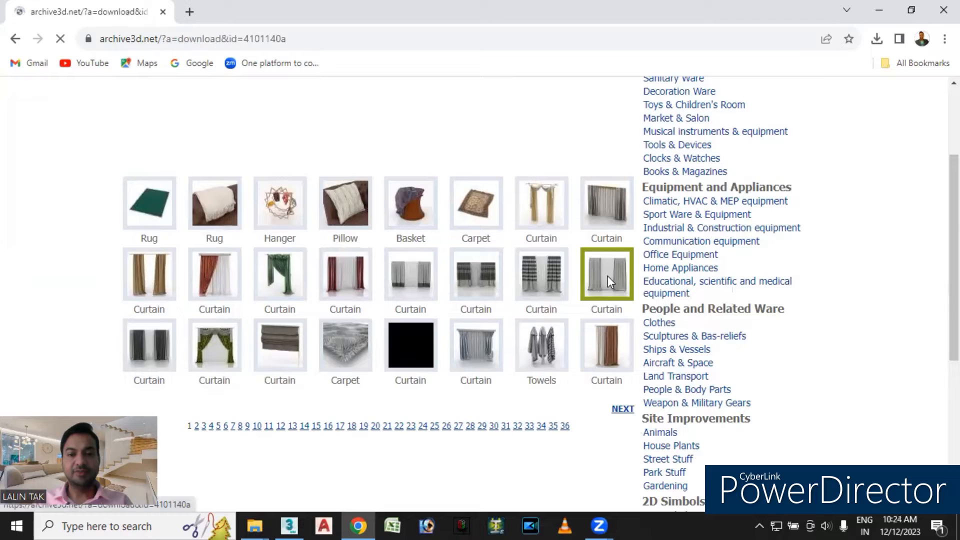
scroll(464, 326, down, 4)
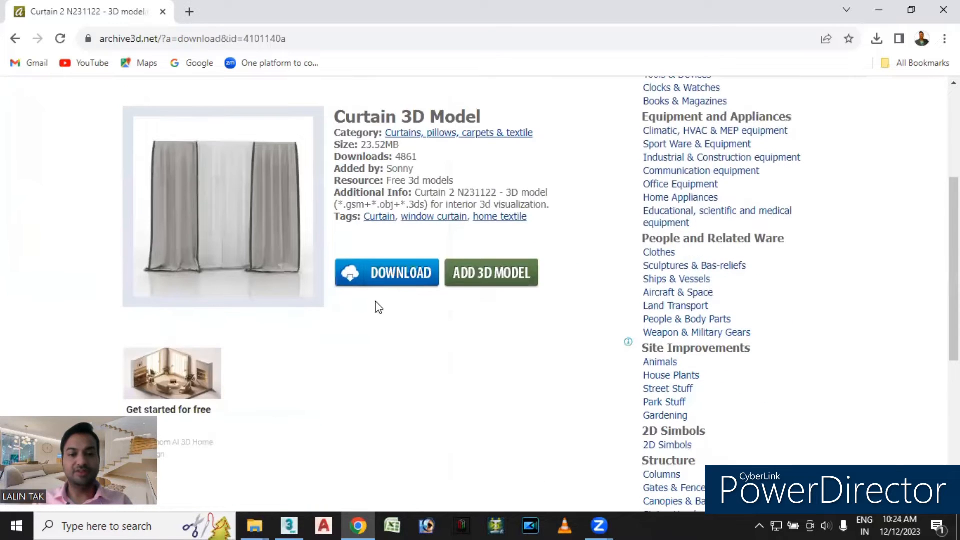
click(392, 275)
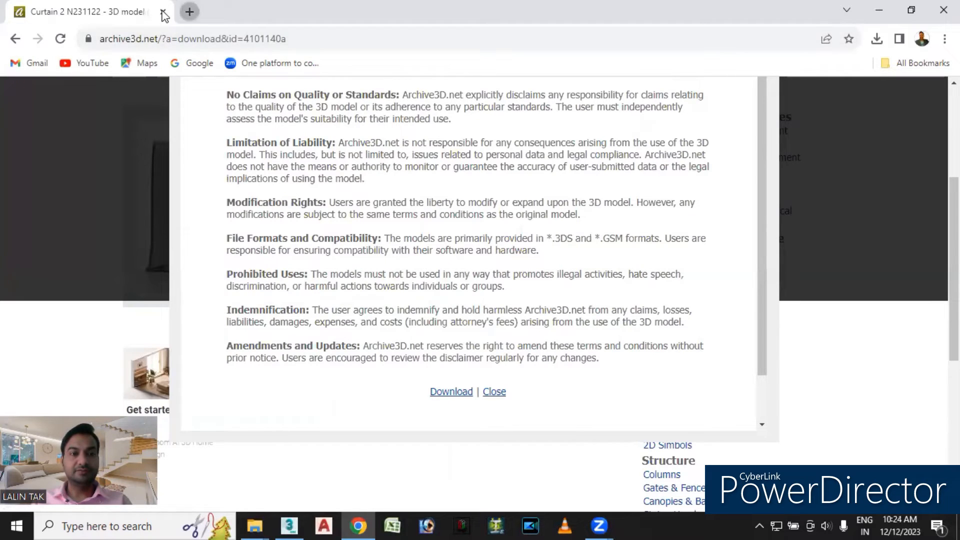
Close the curtain page, leaving a blank browser tab, and switch to the room scene in 3ds Max.
click(190, 11)
click(161, 12)
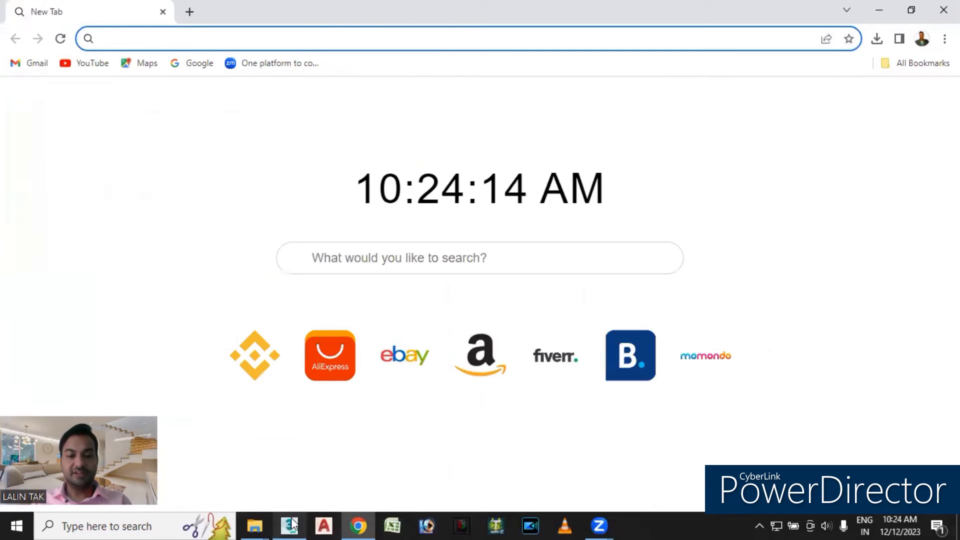
mouse_move(289, 525)
click(287, 471)
scroll(387, 249, down, 2)
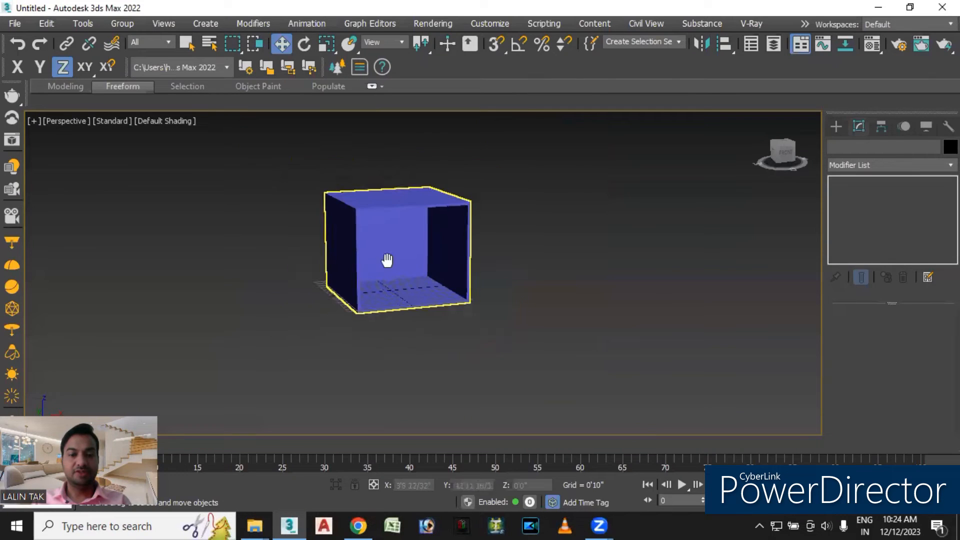
scroll(392, 249, up, 5)
middle_drag(380, 261, 379, 275)
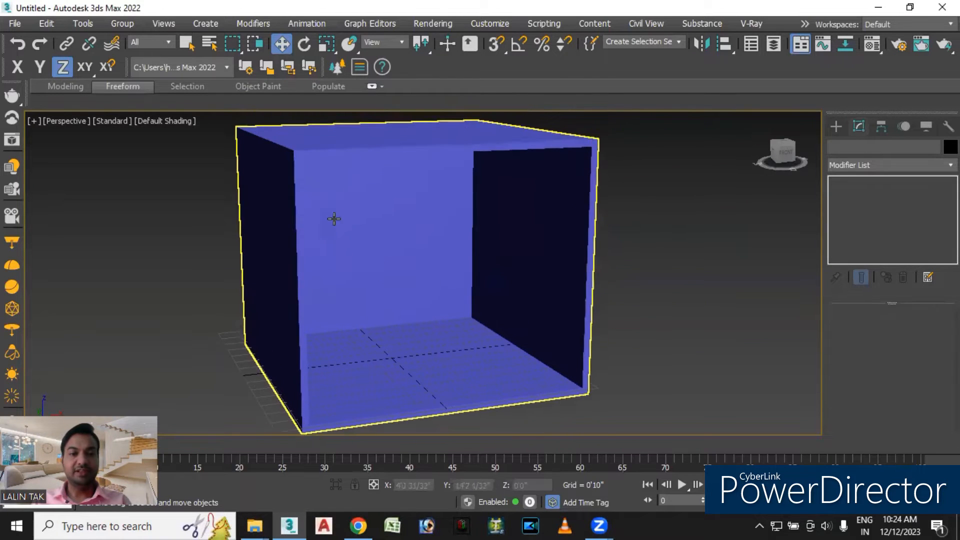
Start merging a file into the scene and browse to the Lamp KUTEK (TORINO) TOR-LG-1 N230323 folder inside the desktop's lamp folder.
click(15, 25)
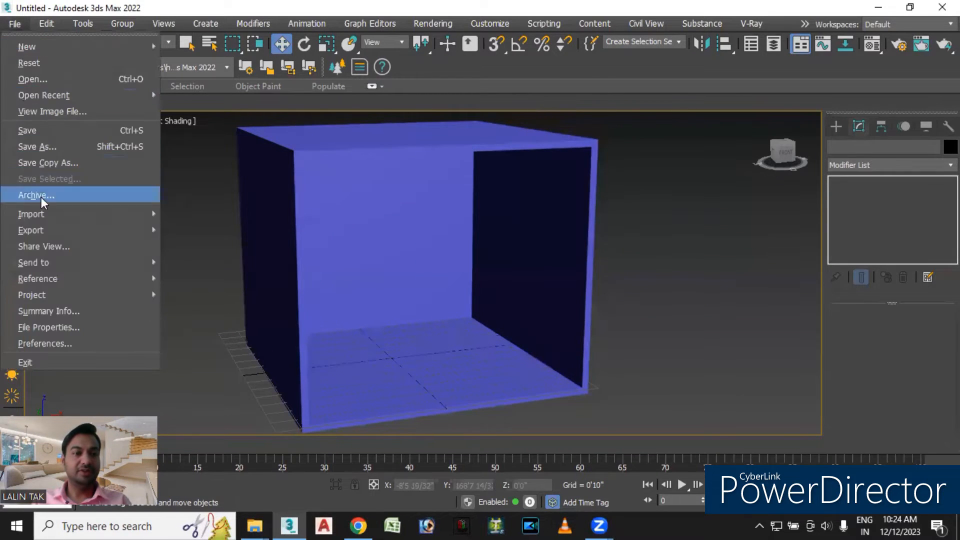
mouse_move(52, 215)
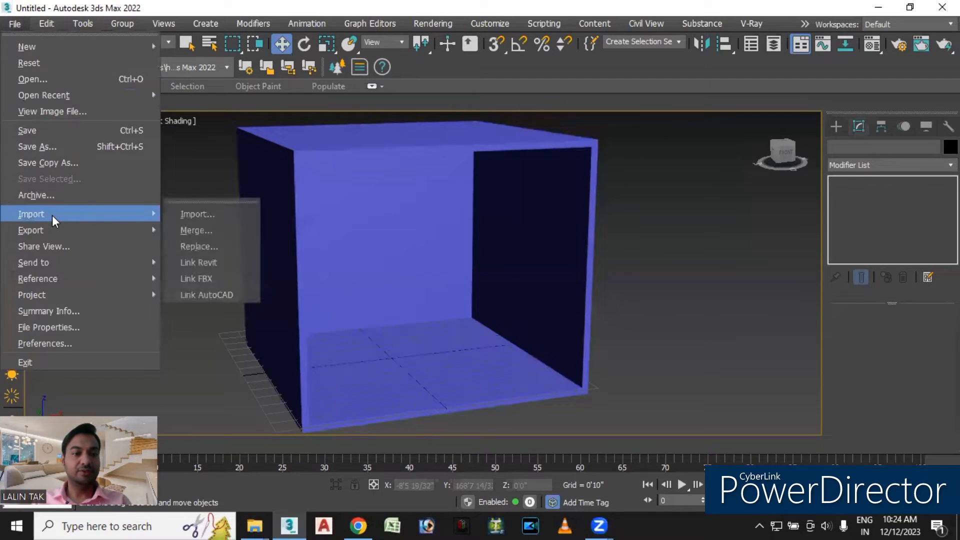
click(210, 230)
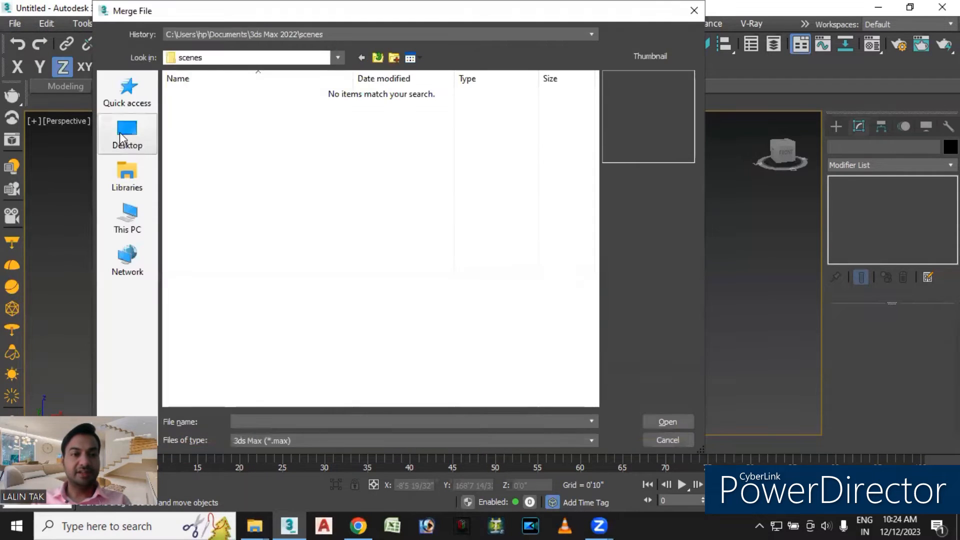
click(120, 134)
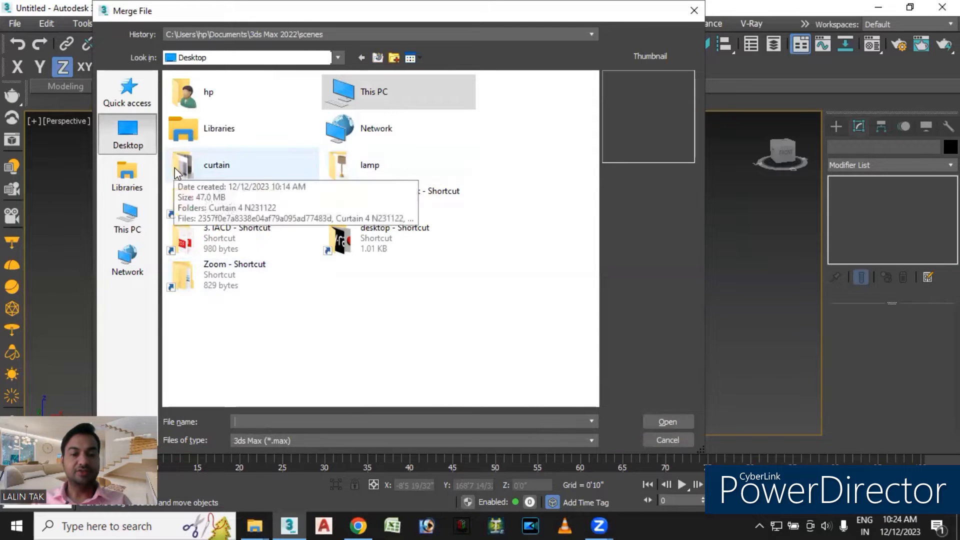
double_click(371, 169)
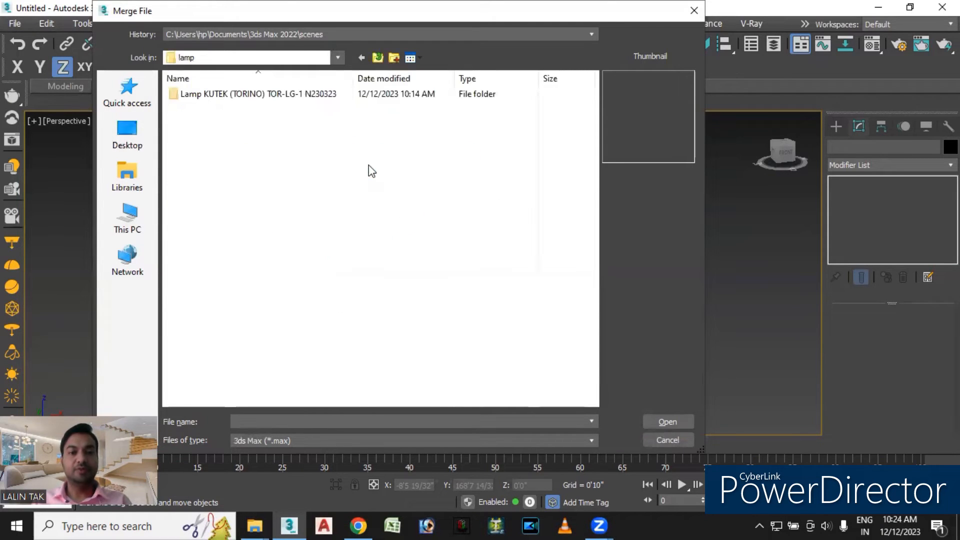
double_click(223, 95)
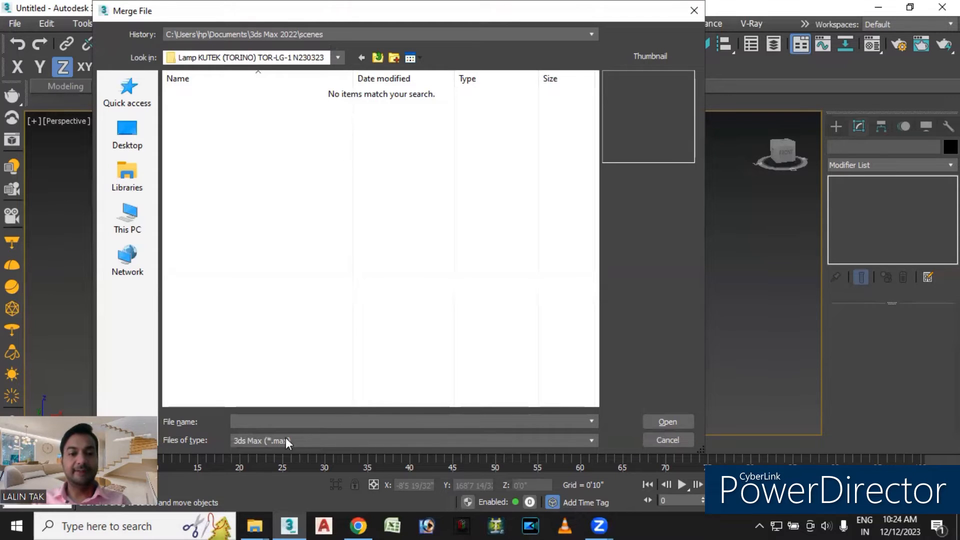
List all file types and merge the lamp's 3D Studio file into the current scene with units converted, matching its stored animation length.
click(591, 441)
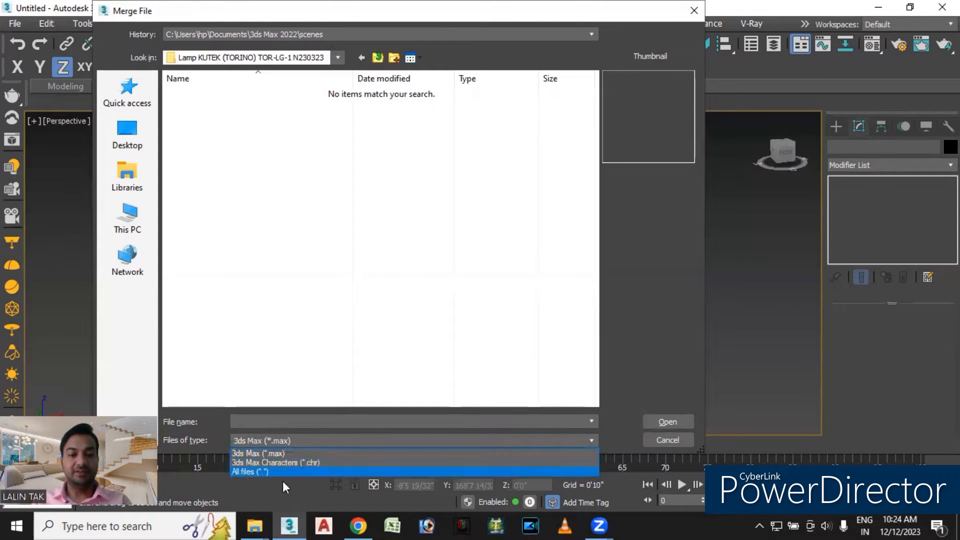
click(243, 472)
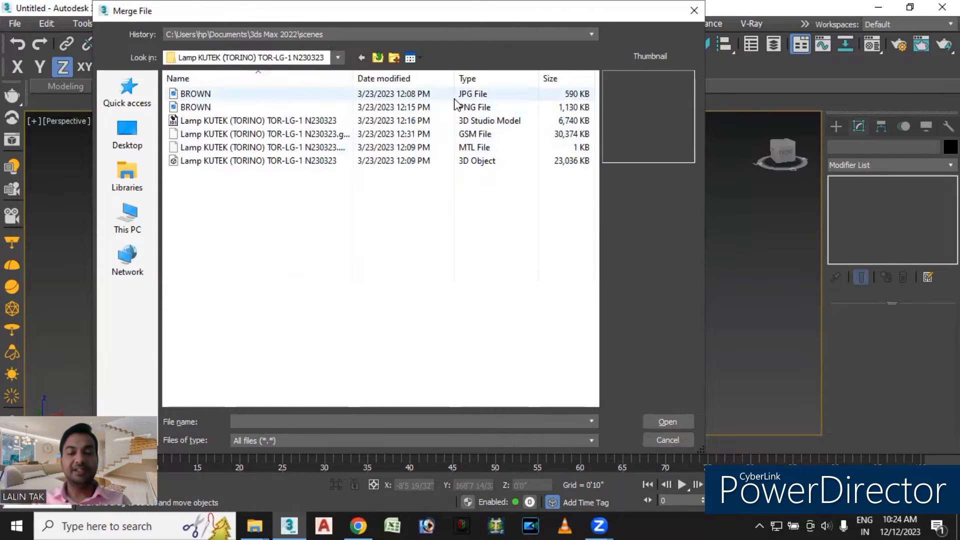
click(472, 125)
click(662, 420)
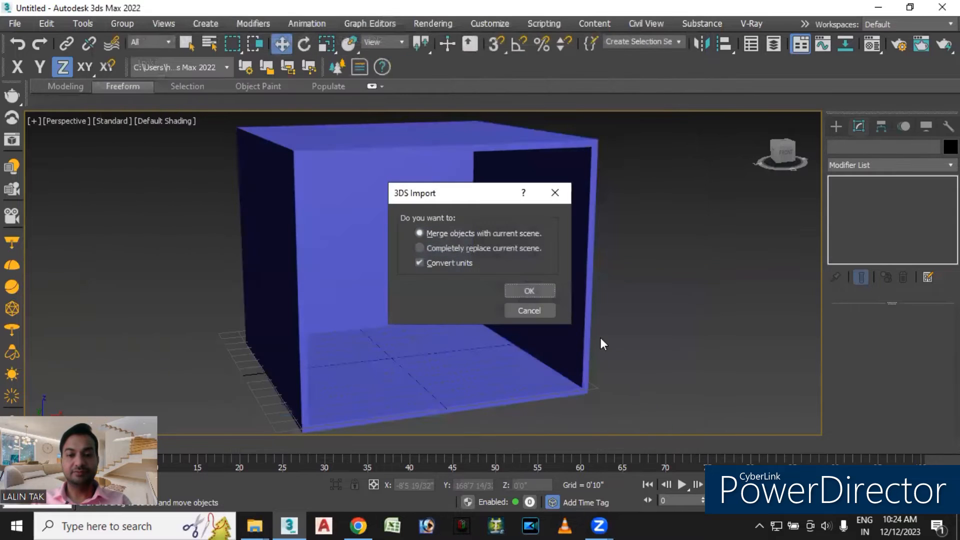
click(529, 291)
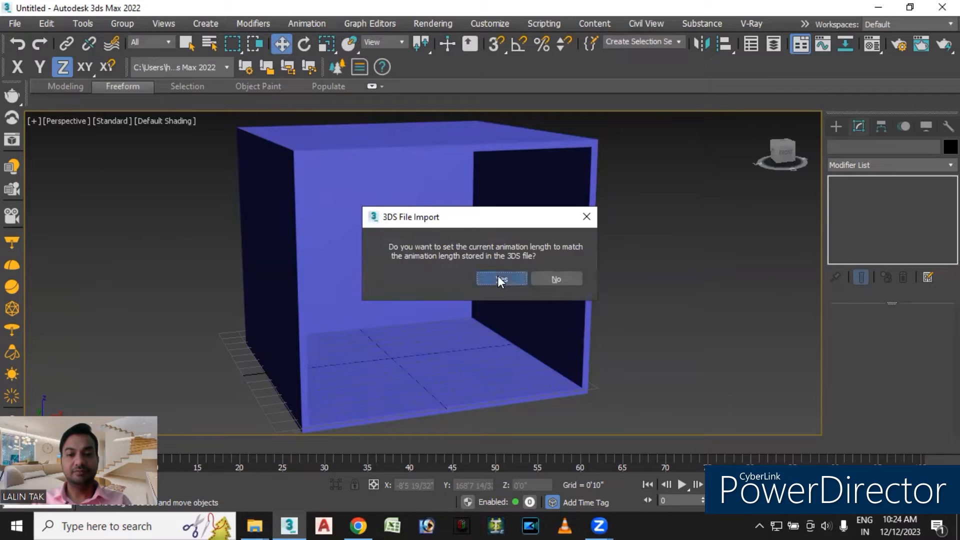
click(499, 279)
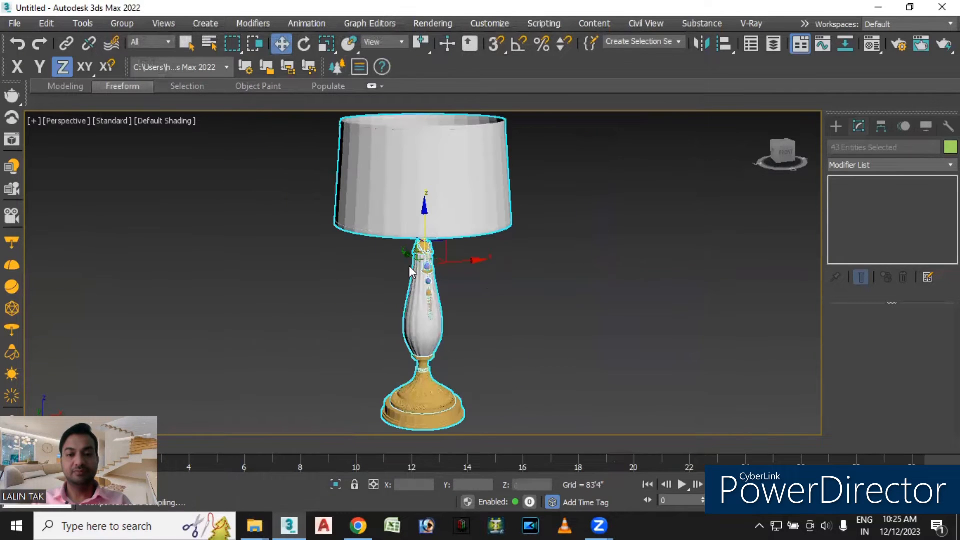
Examine the imported lamp from its shade to its base and return the perspective view to its home orientation.
scroll(409, 265, down, 5)
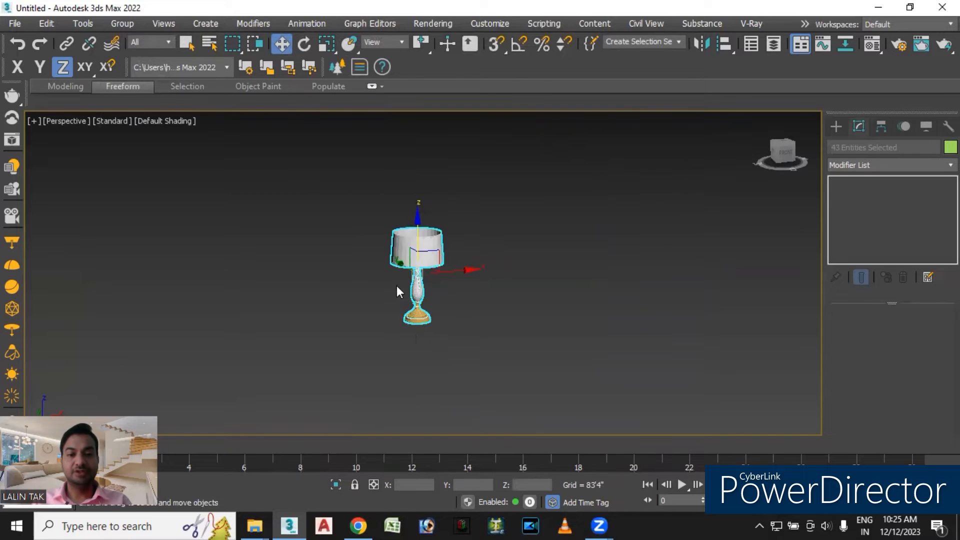
scroll(397, 286, up, 4)
middle_drag(452, 360, 454, 334)
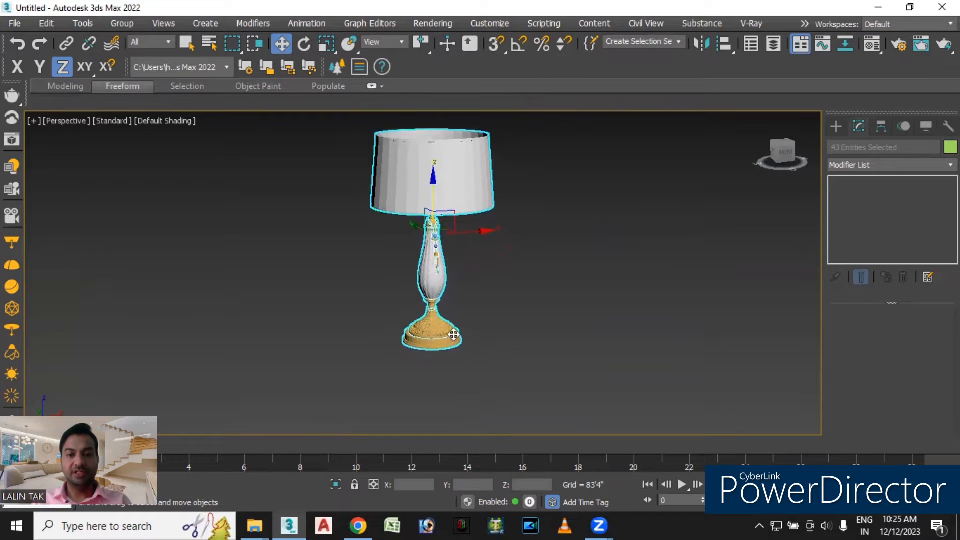
scroll(454, 334, up, 2)
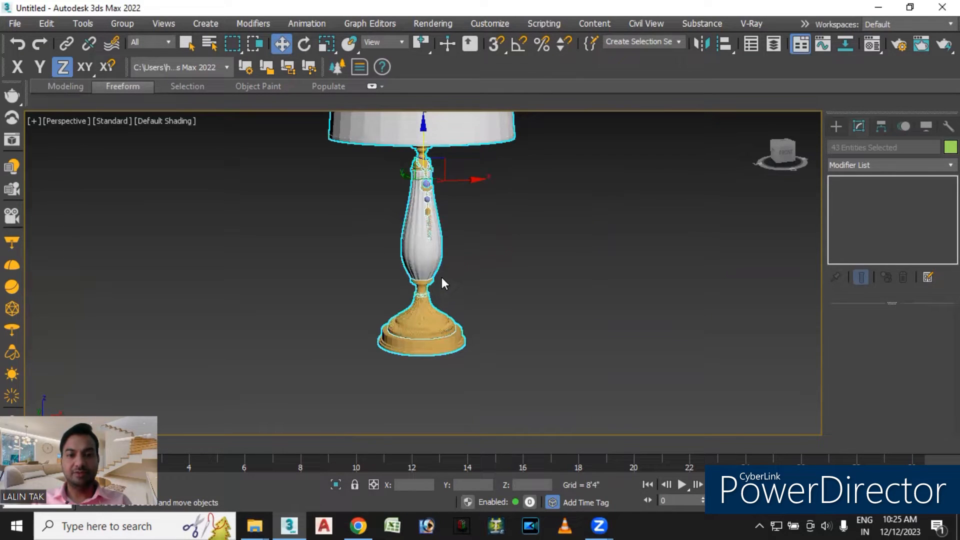
scroll(469, 300, down, 1)
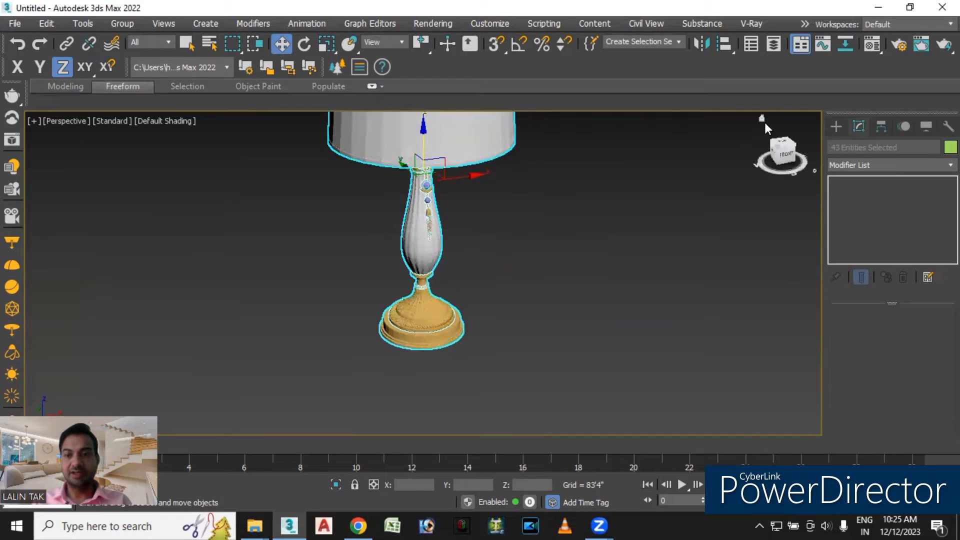
click(761, 119)
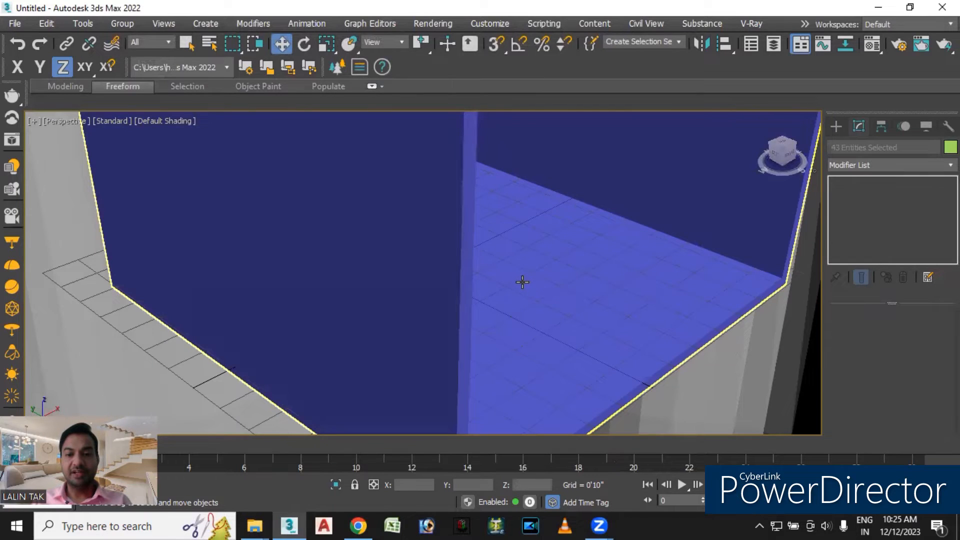
Group all the selected parts of the imported lamp into a single object under the default group name.
scroll(522, 283, down, 2)
scroll(519, 286, up, 5)
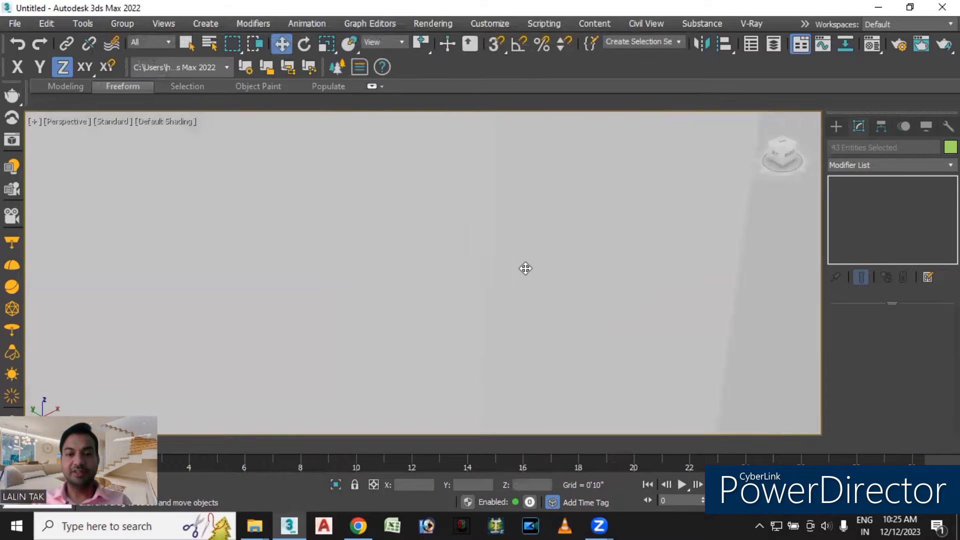
scroll(521, 278, down, 3)
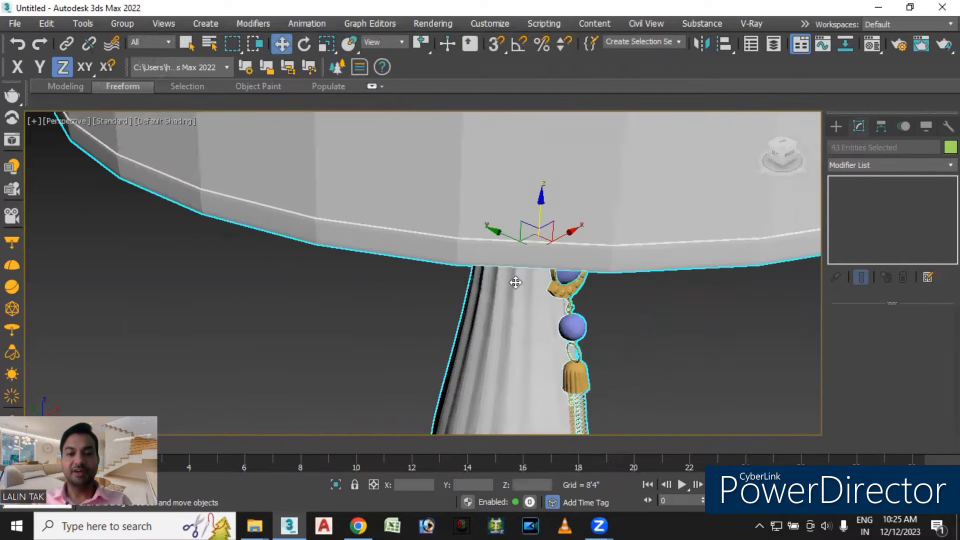
scroll(515, 282, down, 5)
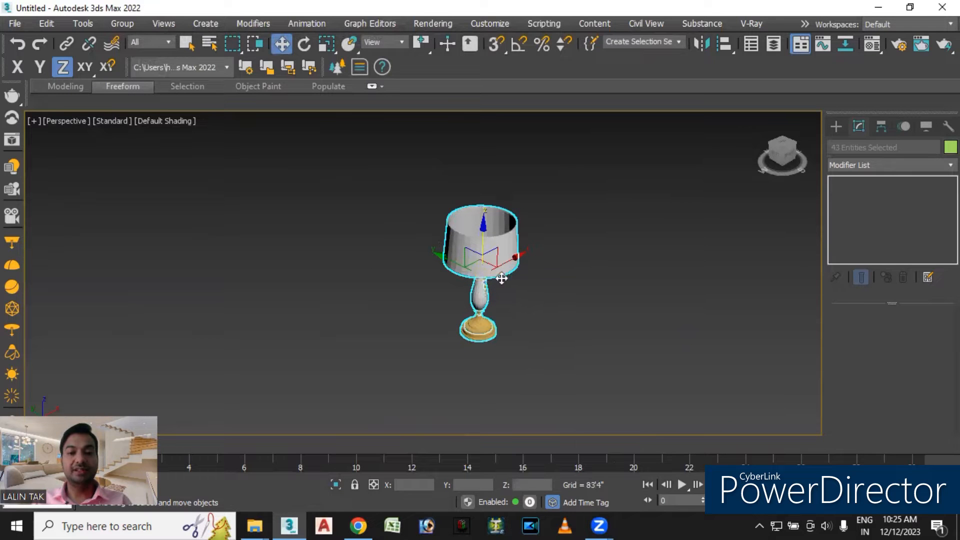
click(119, 24)
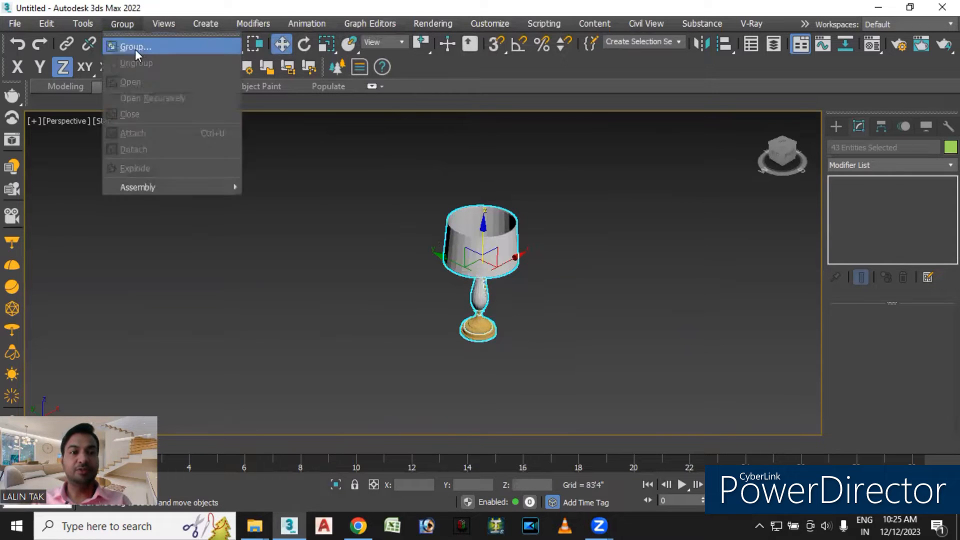
click(144, 48)
key(Return)
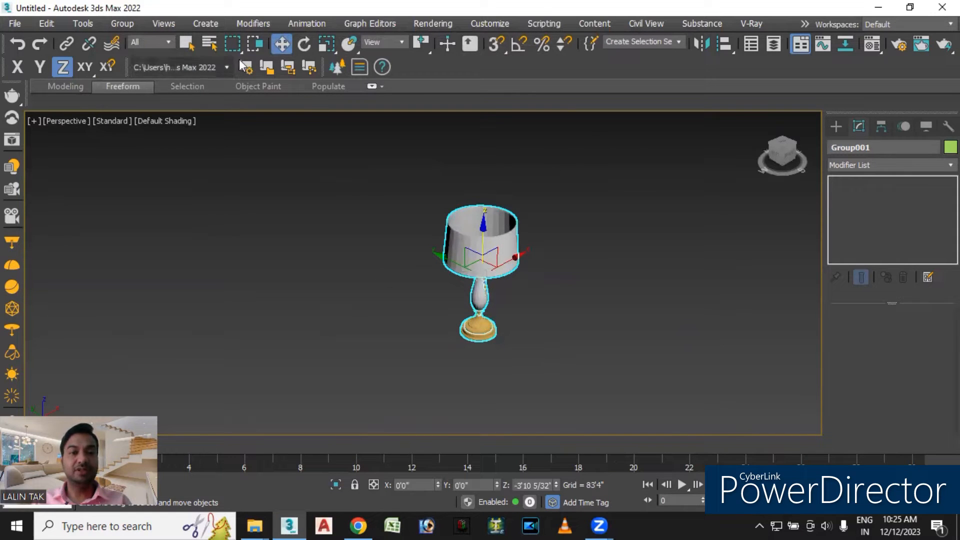
Scale the lamp group down uniformly to about 0.24 so that it suits the size of the room.
click(326, 44)
drag(487, 270, 505, 350)
mouse_move(488, 275)
mouse_down()
mouse_move(540, 407)
mouse_move(477, 276)
mouse_up()
scroll(478, 276, up, 5)
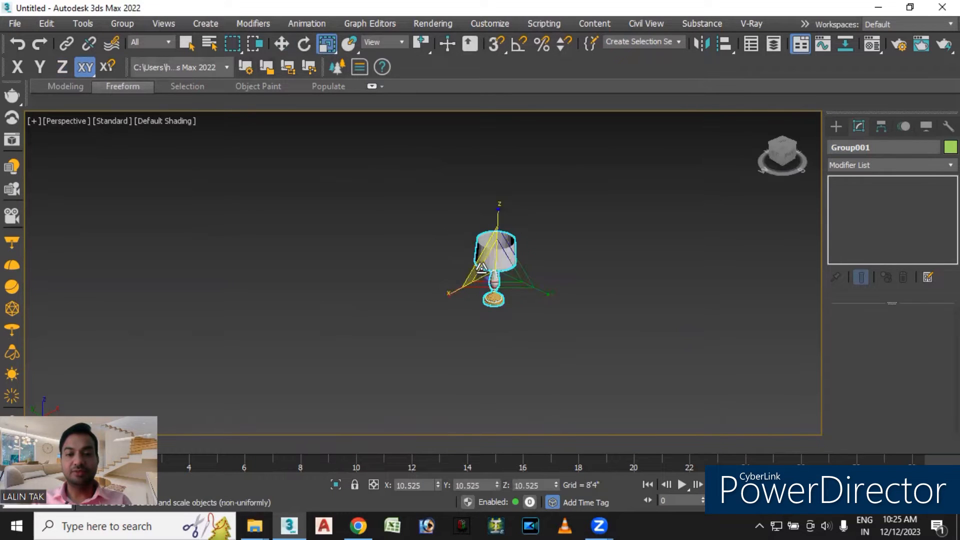
drag(537, 261, 623, 452)
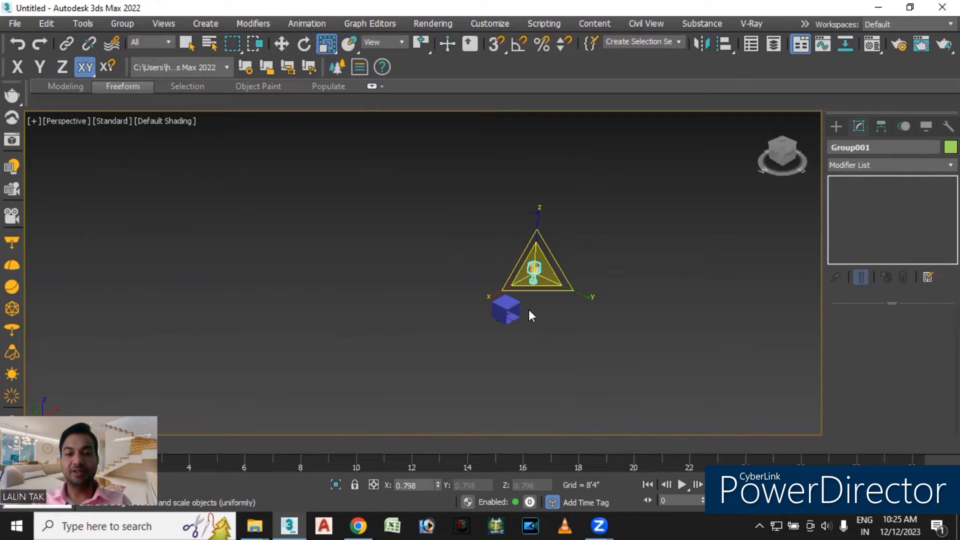
scroll(527, 308, up, 6)
scroll(484, 310, down, 3)
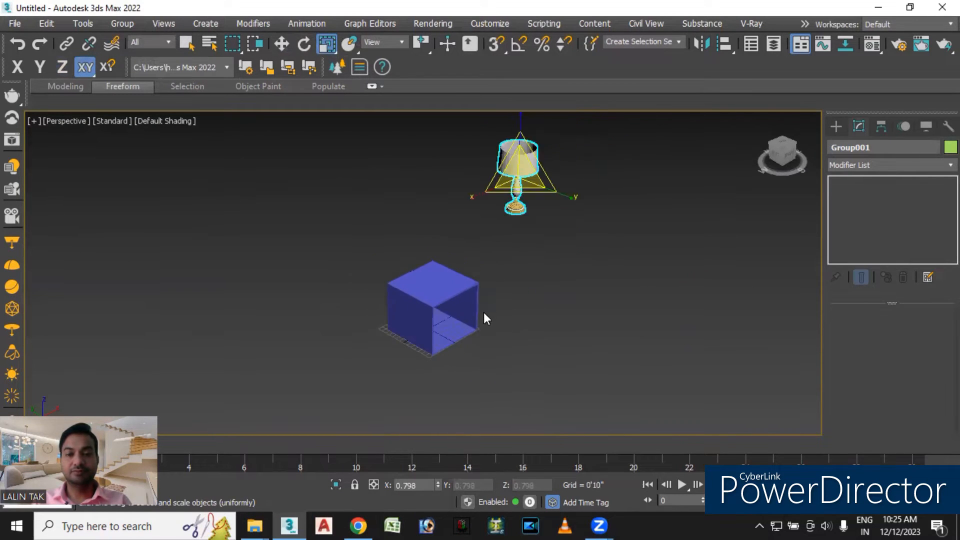
drag(527, 186, 614, 334)
Move the lamp into the room by resetting its X, Y and Z position to 0'0".
click(281, 44)
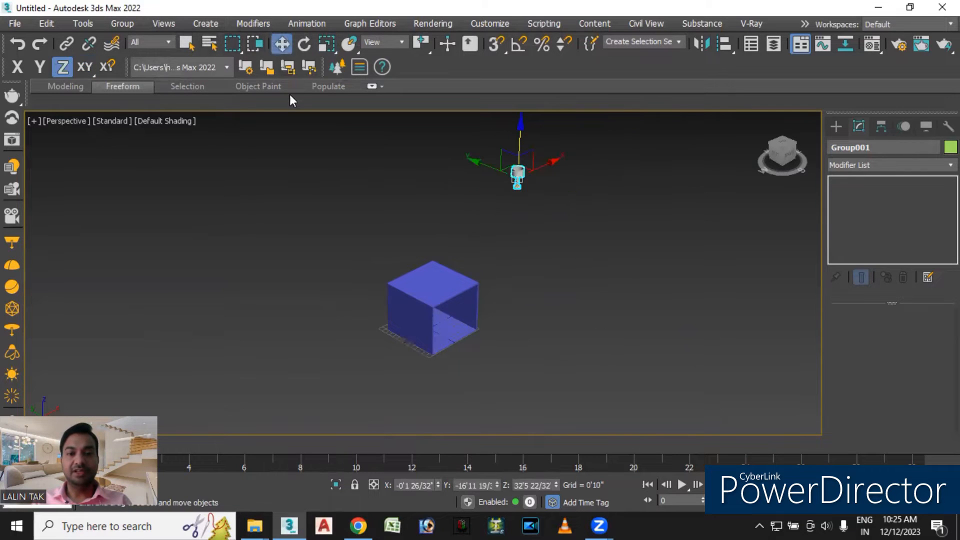
right_click(439, 484)
right_click(497, 483)
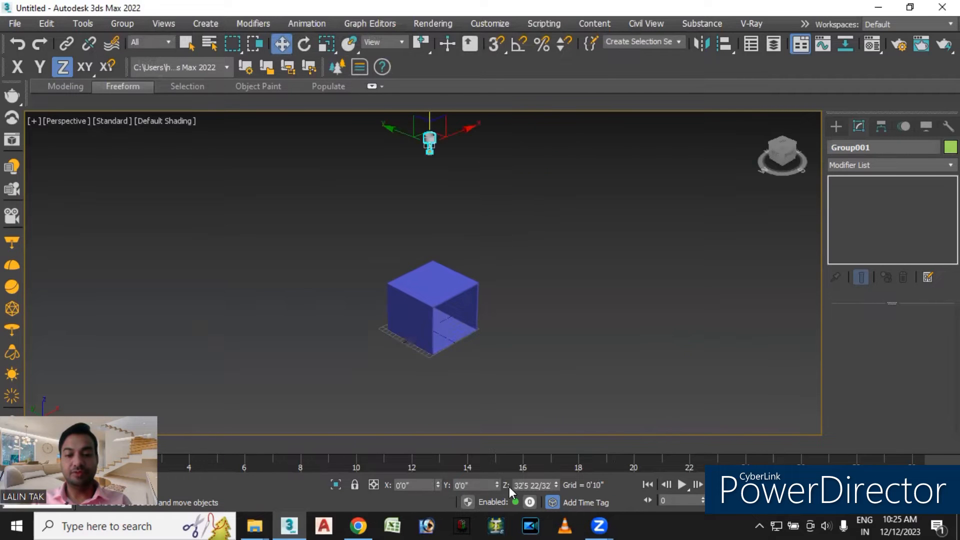
right_click(555, 485)
alt+middle_drag(470, 378, 371, 359)
scroll(429, 325, up, 10)
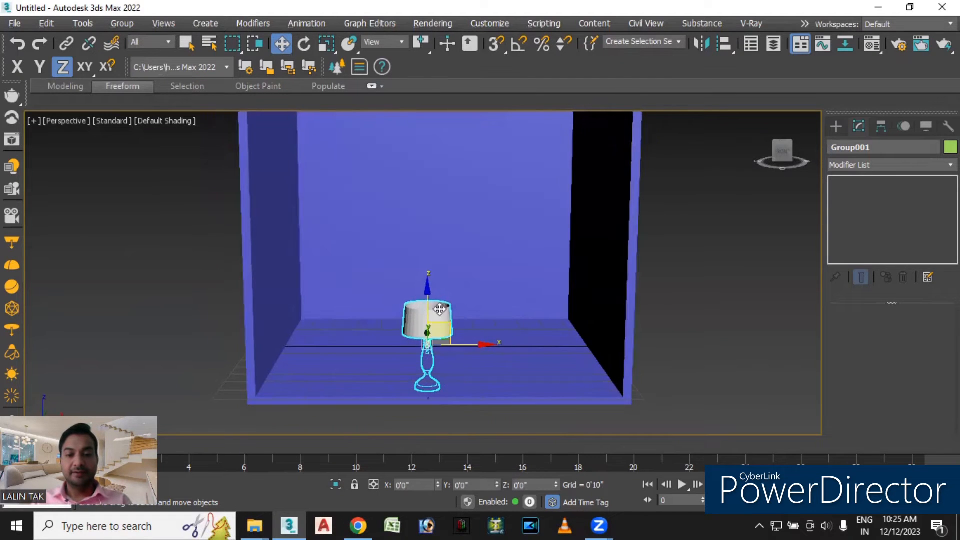
Raise the lamp above the room floor to about Z 2'0" and enlarge it uniformly to about 0.314.
drag(424, 285, 426, 235)
alt+middle_drag(463, 352, 442, 383)
click(327, 43)
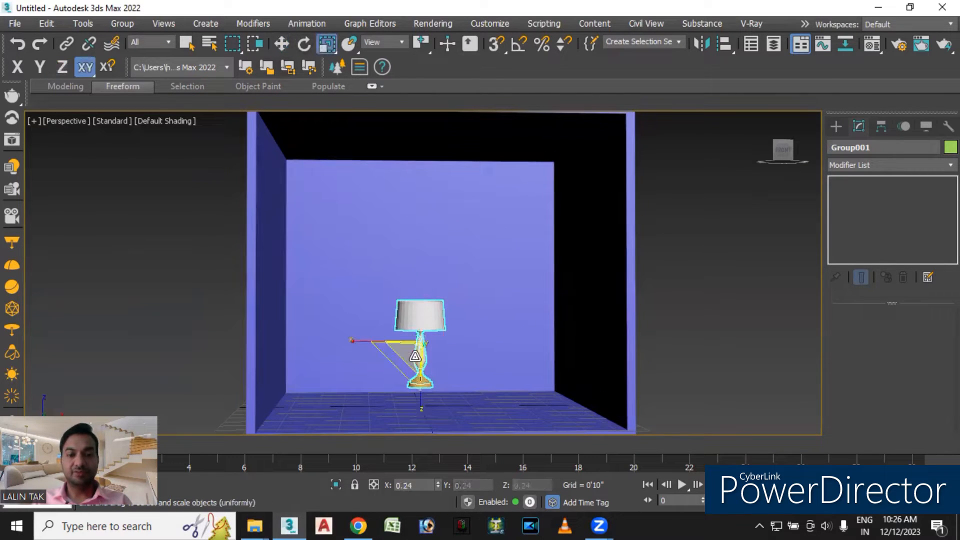
alt+middle_drag(422, 345, 469, 395)
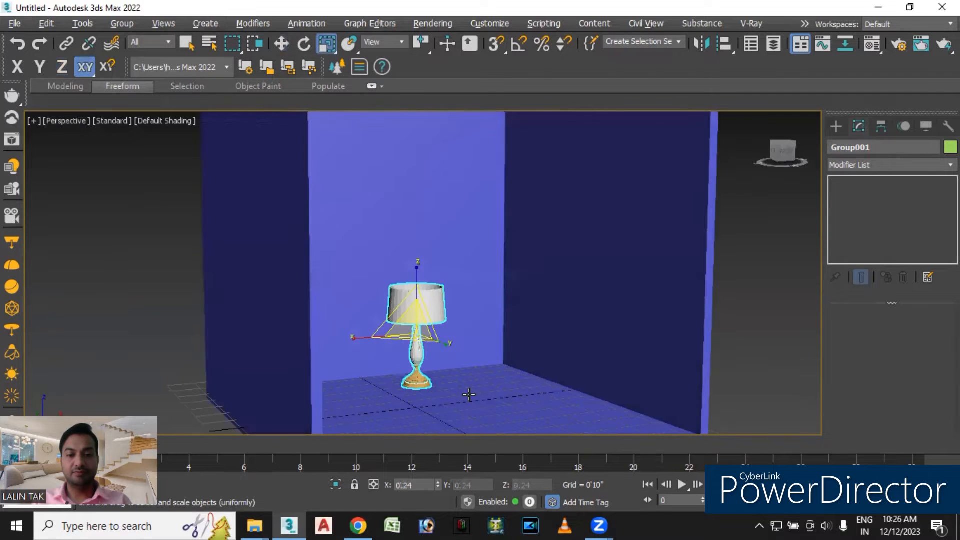
drag(410, 325, 511, 377)
middle_drag(511, 376, 397, 295)
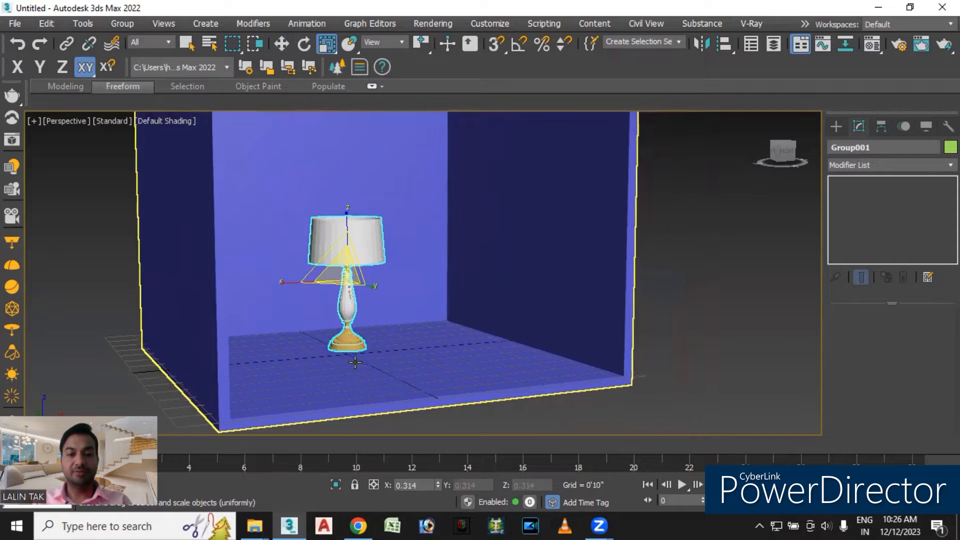
Examine the deselected lamp's placement in the top and front views, including its base relative to the room floor.
click(651, 309)
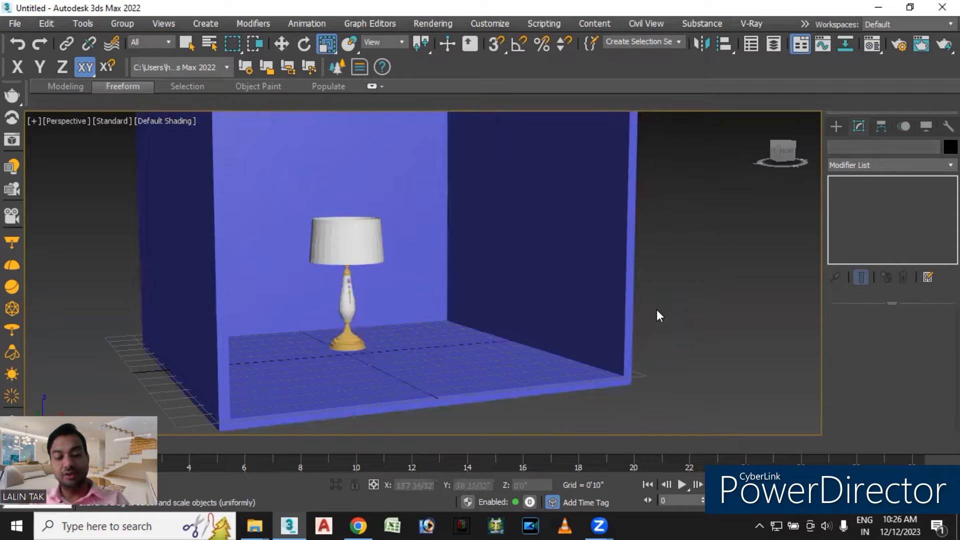
key(t)
middle_drag(458, 256, 459, 319)
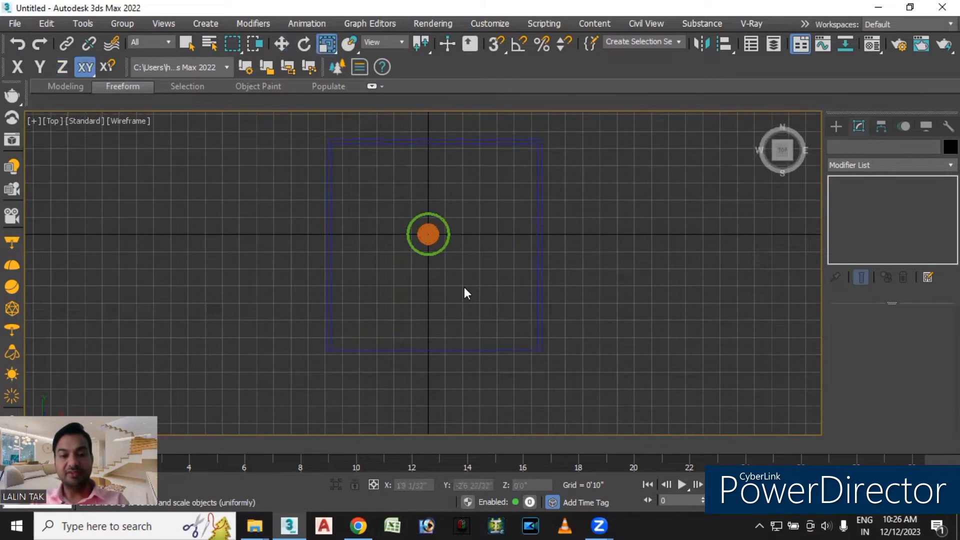
key(f)
scroll(382, 322, up, 3)
scroll(290, 308, down, 2)
middle_drag(288, 315, 371, 274)
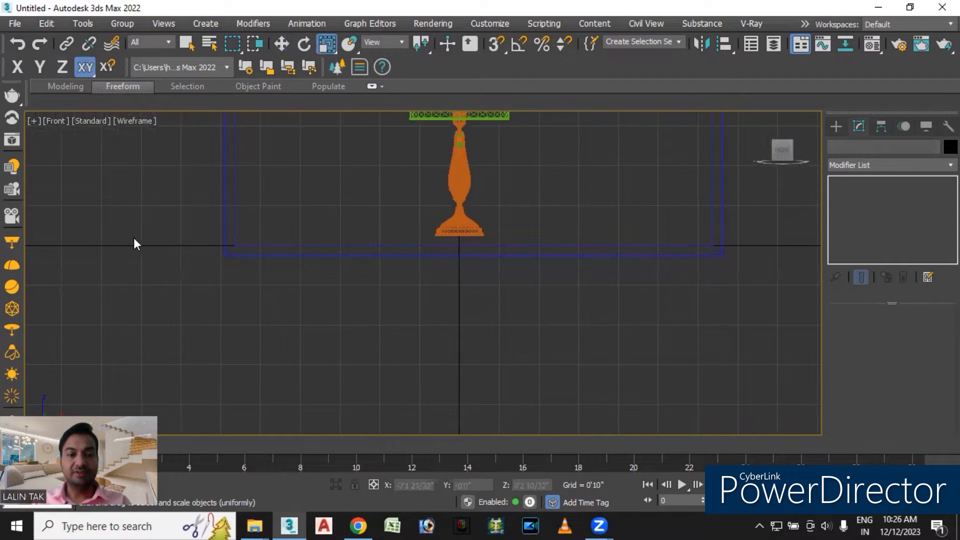
scroll(315, 252, down, 2)
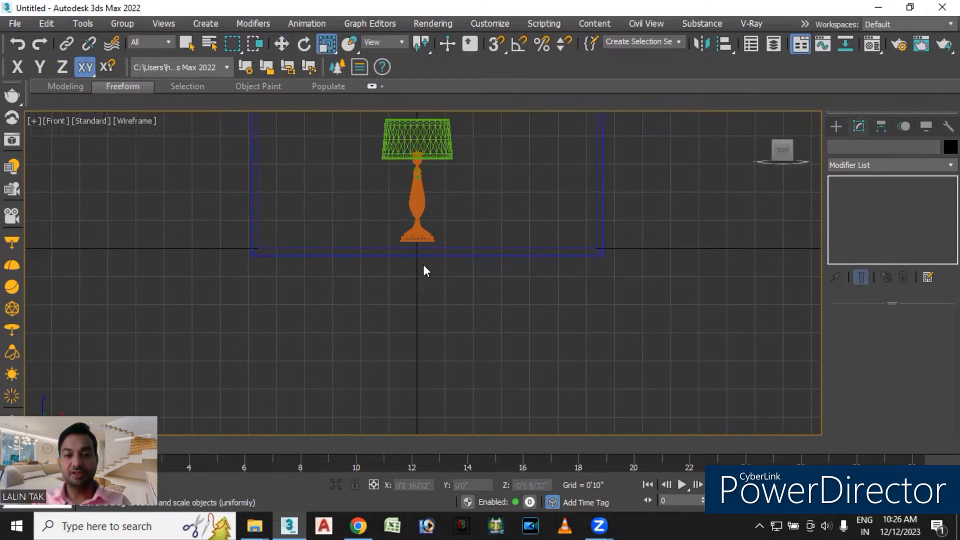
scroll(422, 257, up, 4)
scroll(429, 206, down, 3)
middle_drag(505, 143, 443, 281)
Turn on 3D snapping and enable Grid Points as a snap target.
click(497, 45)
right_click(496, 43)
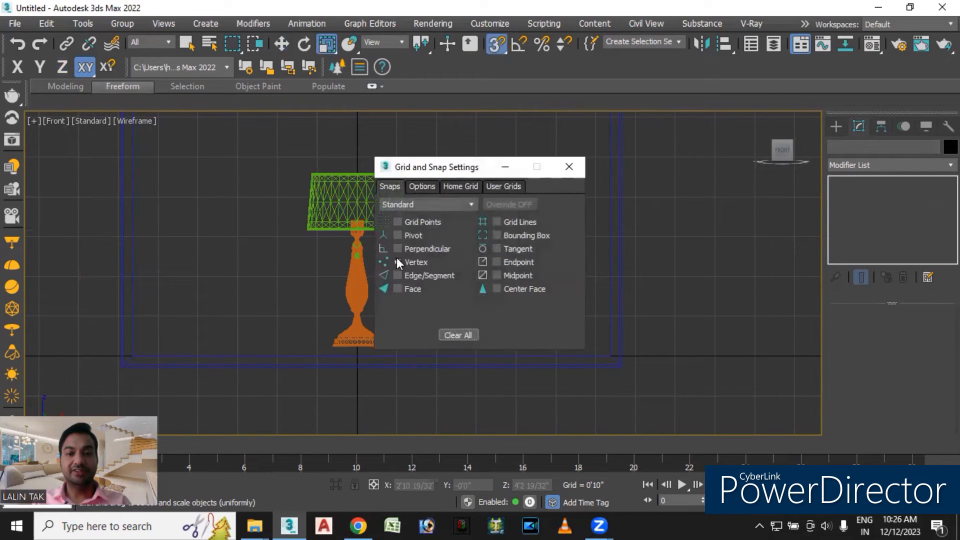
click(399, 222)
click(568, 170)
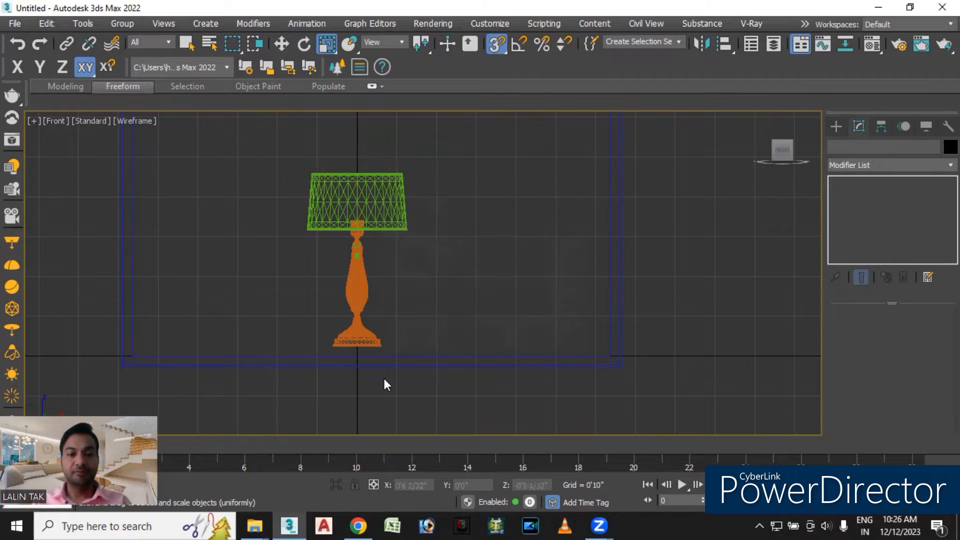
Lower the lamp onto the room floor by snapping the corner of its base to the origin, and deselect it.
scroll(351, 350, up, 6)
click(383, 308)
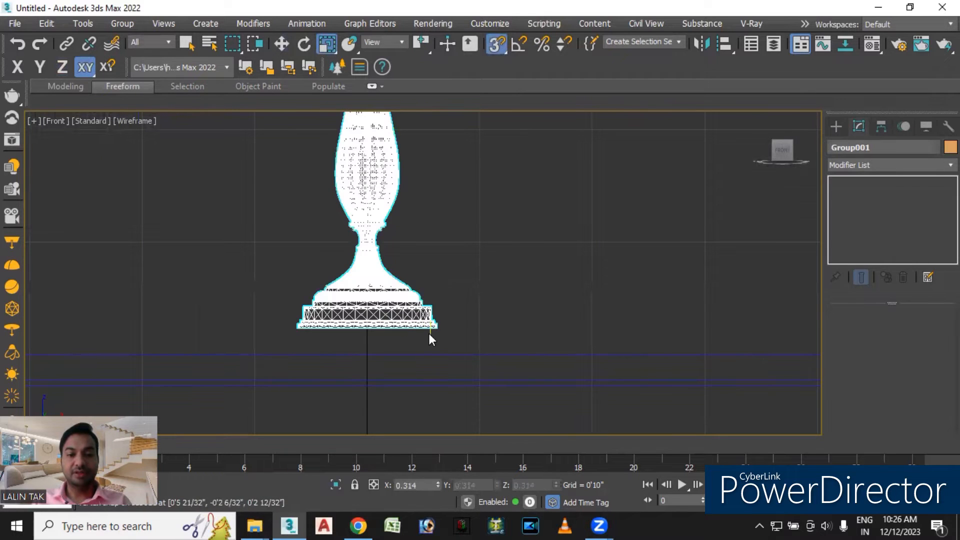
drag(436, 328, 438, 348)
right_click(439, 347)
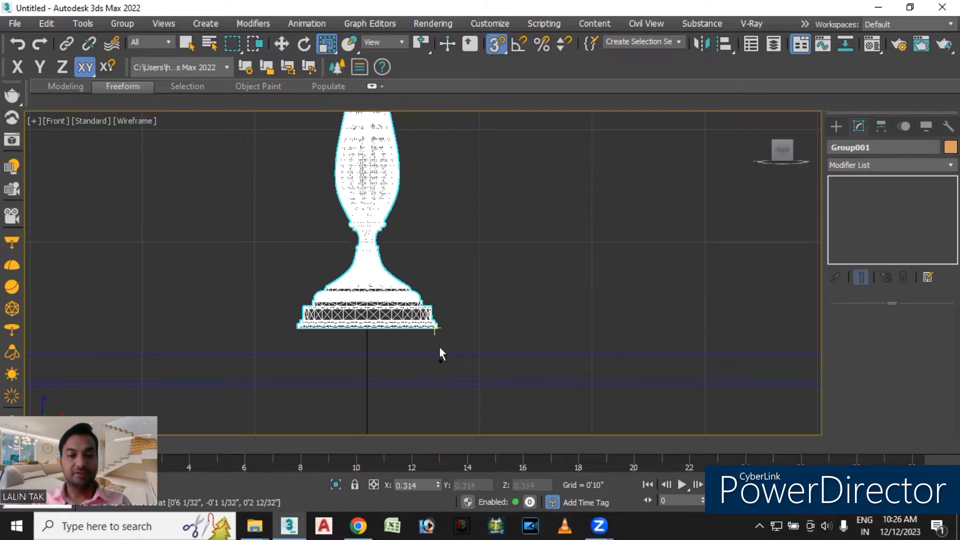
click(281, 43)
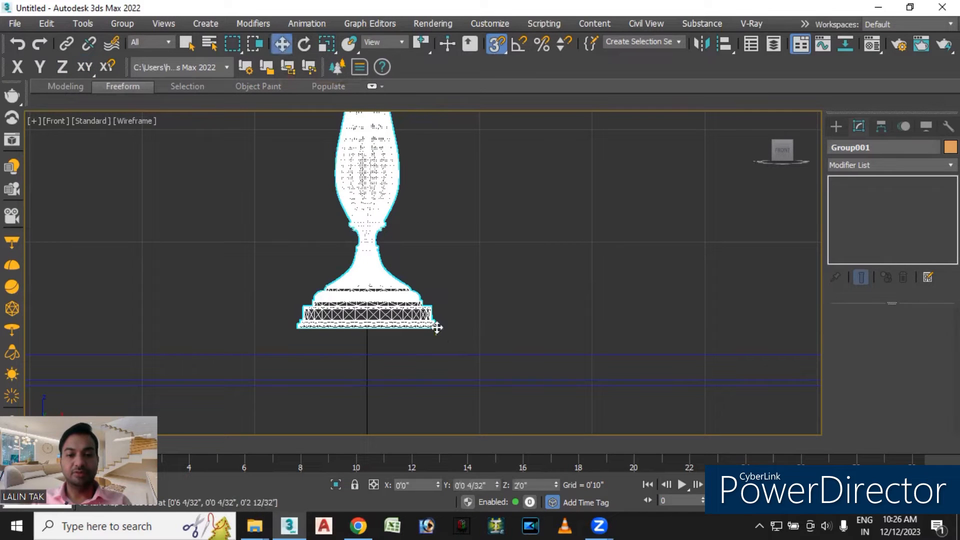
mouse_move(436, 328)
mouse_down()
mouse_move(437, 360)
mouse_move(429, 315)
mouse_move(450, 337)
mouse_move(398, 339)
mouse_up()
scroll(426, 323, down, 3)
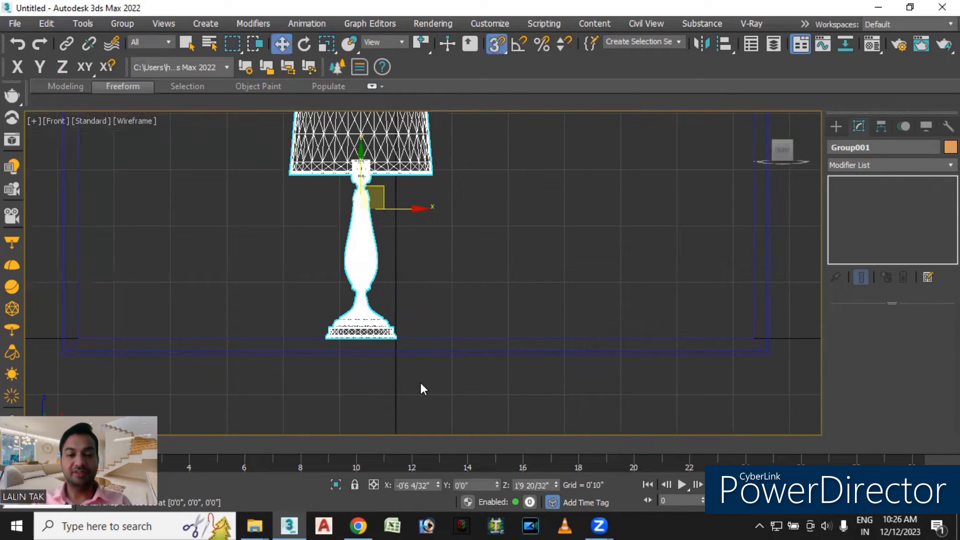
click(421, 382)
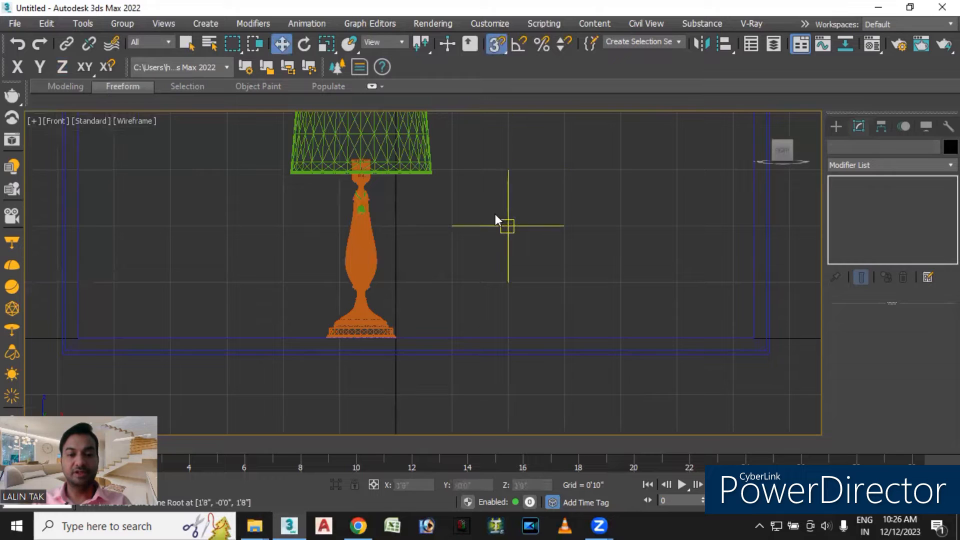
Check in perspective how the lamp's base meets the floor, and turn off snapping.
key(p)
alt+middle_drag(656, 313, 598, 347)
scroll(317, 409, up, 6)
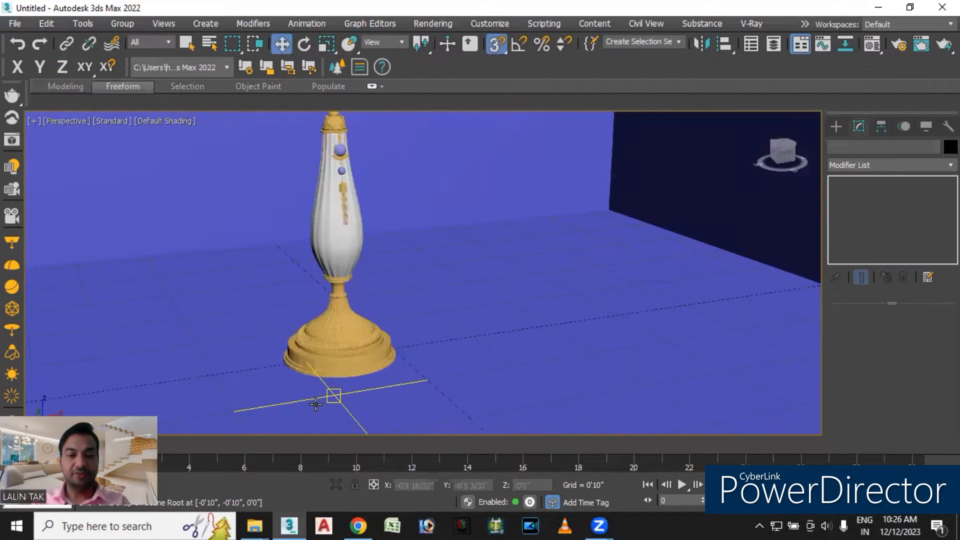
scroll(332, 365, up, 3)
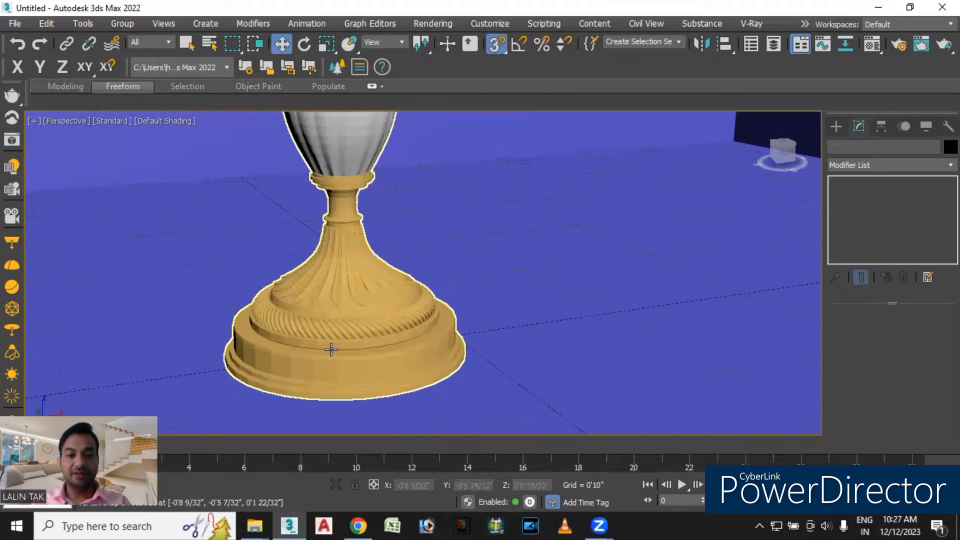
scroll(331, 349, down, 10)
click(494, 42)
Slide the lamp along the X axis to about 0'1 30/32", near the middle of the room.
alt+middle_drag(627, 337, 606, 347)
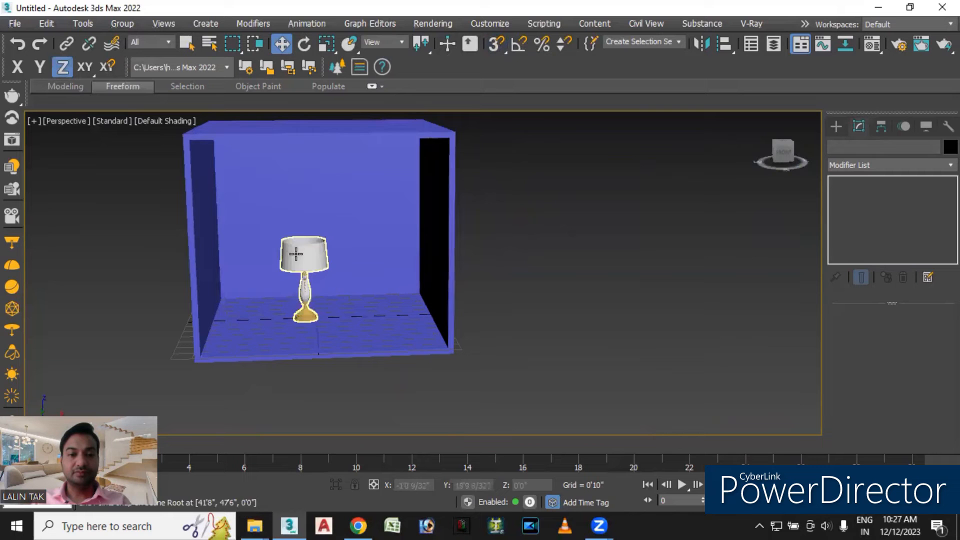
click(295, 254)
drag(346, 274, 361, 275)
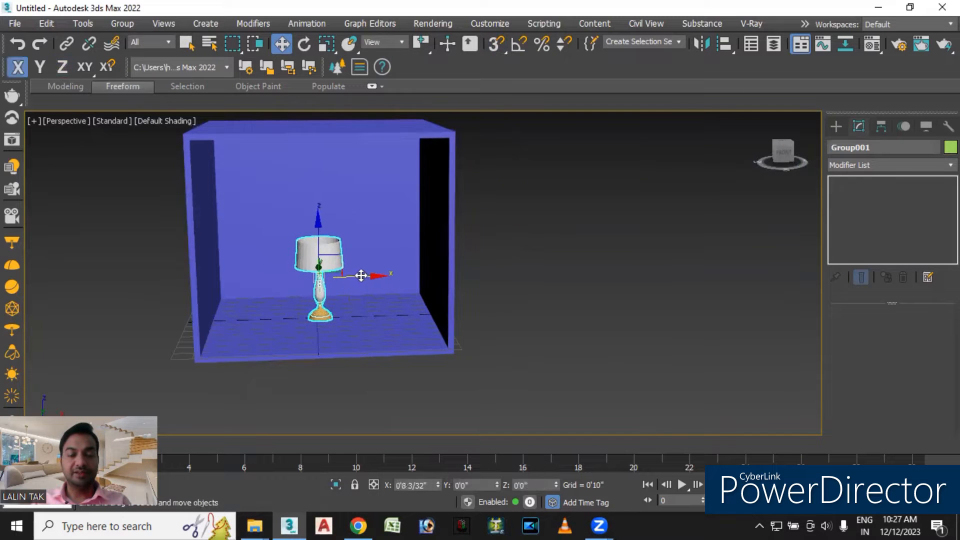
middle_drag(360, 319, 413, 339)
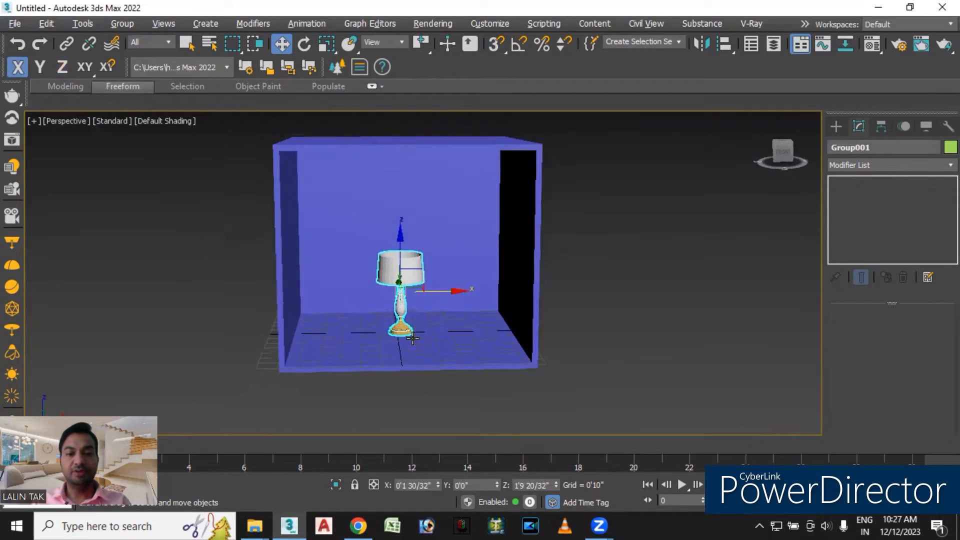
Start a V-Ray test render of the lamp in the room, stop it and close the frame buffer.
scroll(413, 339, up, 4)
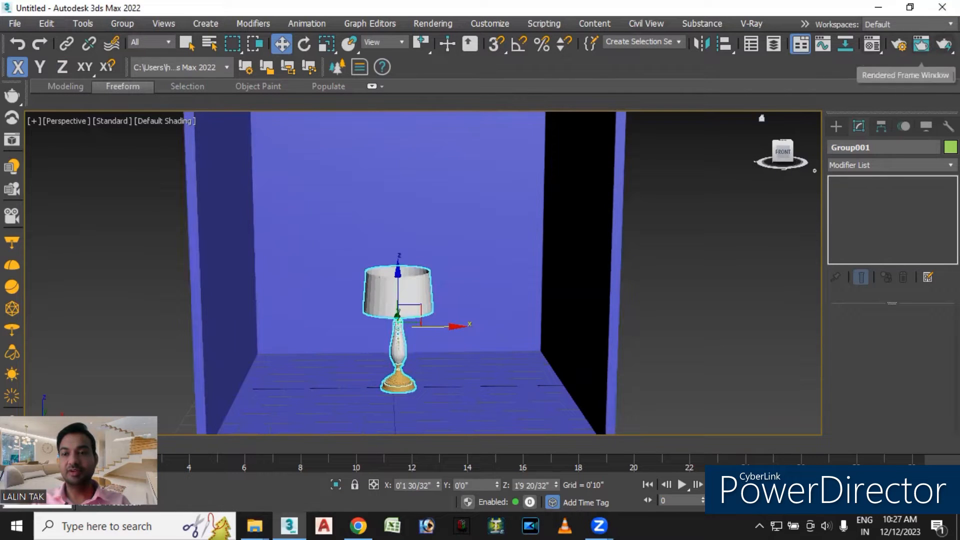
click(943, 44)
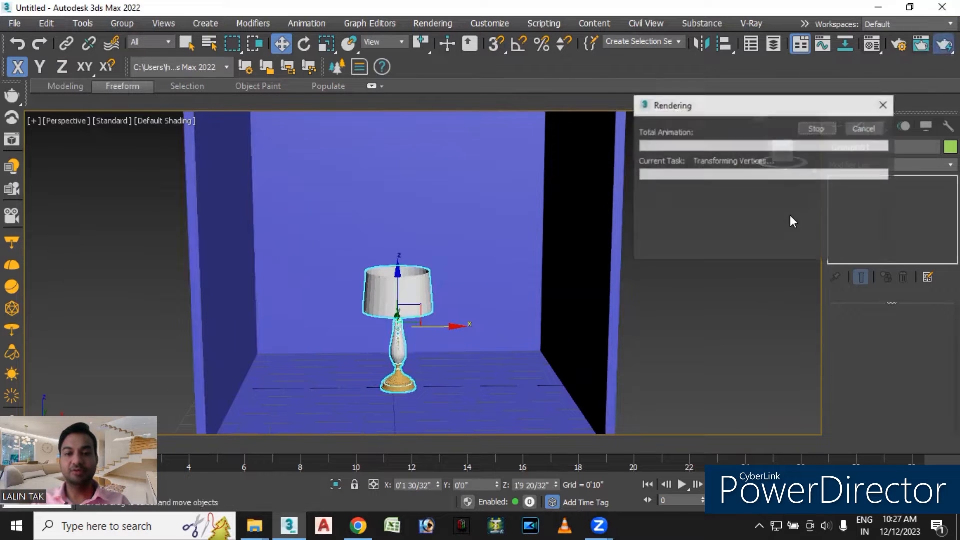
click(815, 128)
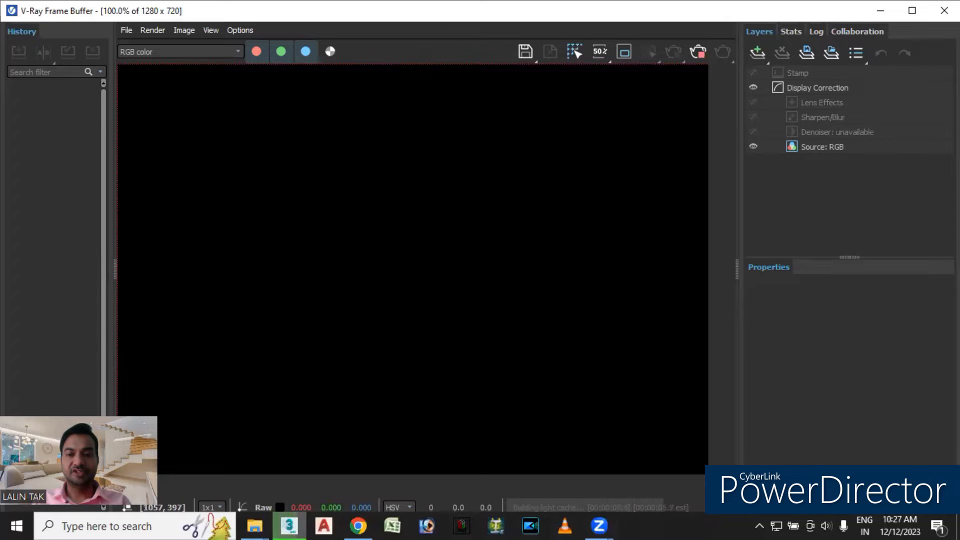
click(943, 11)
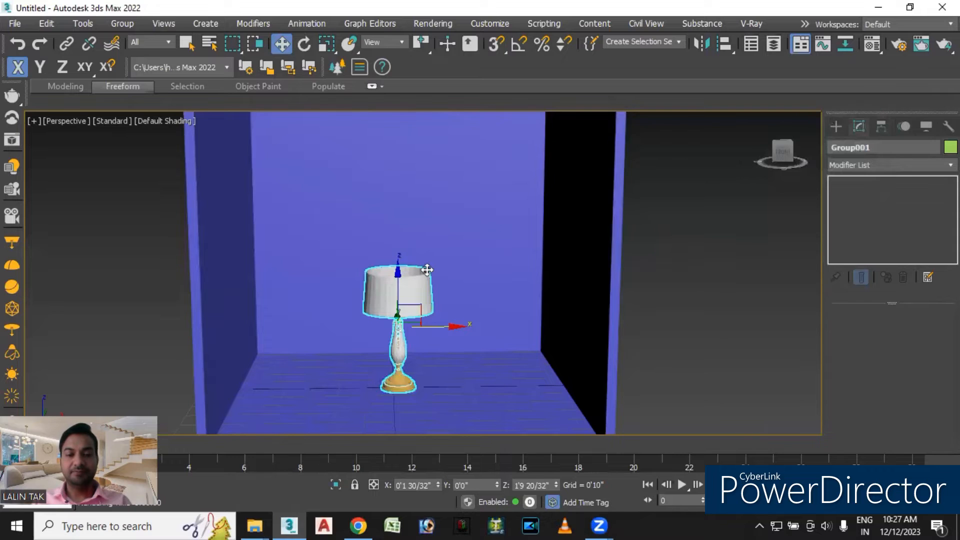
scroll(440, 265, down, 4)
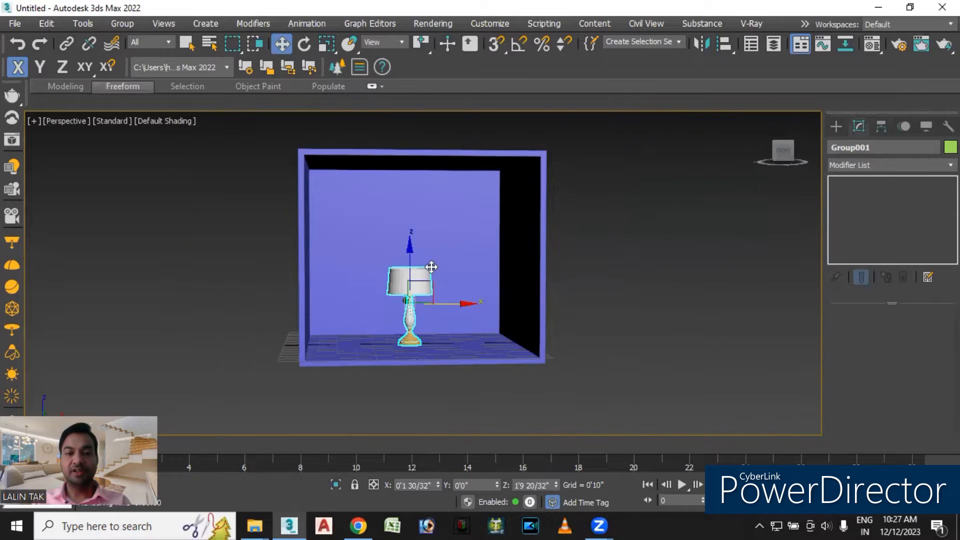
Slide the lamp along the Y axis by about 1'11 16/32" toward the room's back wall.
alt+middle_drag(422, 343, 354, 313)
scroll(428, 300, up, 4)
drag(358, 306, 322, 291)
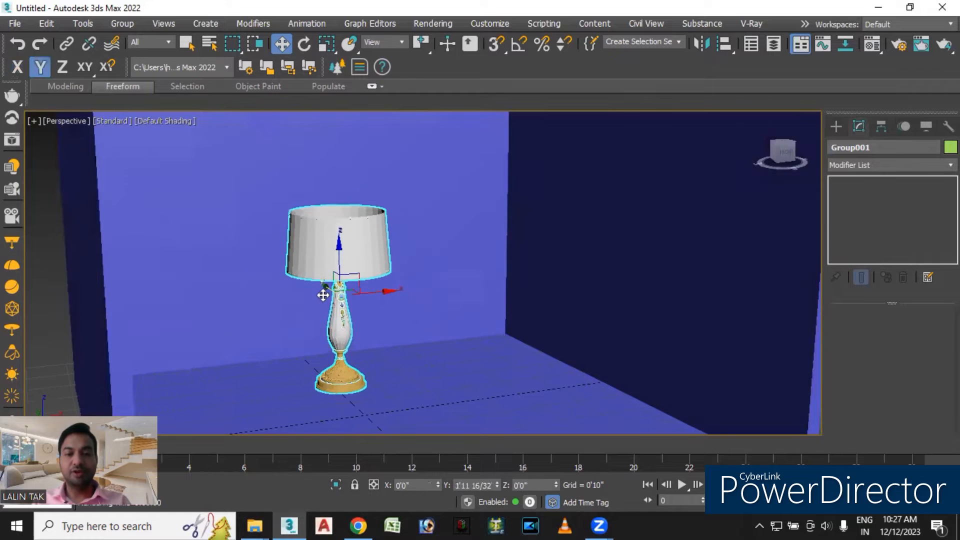
alt+middle_drag(421, 348, 447, 337)
Draw a V-Ray plane light about 10'3" by 8'9" across the room's open front, and set its multiplier to 5.
click(836, 126)
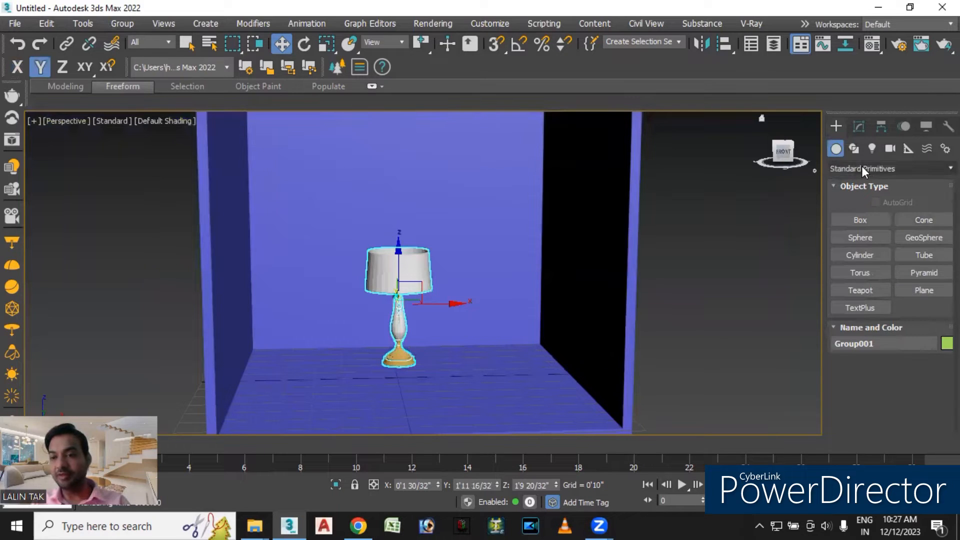
click(871, 149)
click(875, 167)
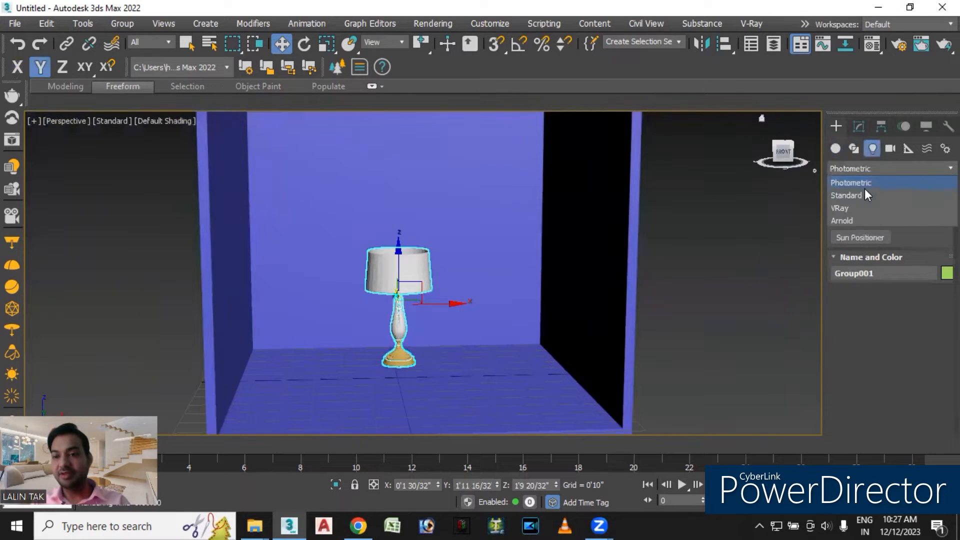
click(866, 209)
click(859, 220)
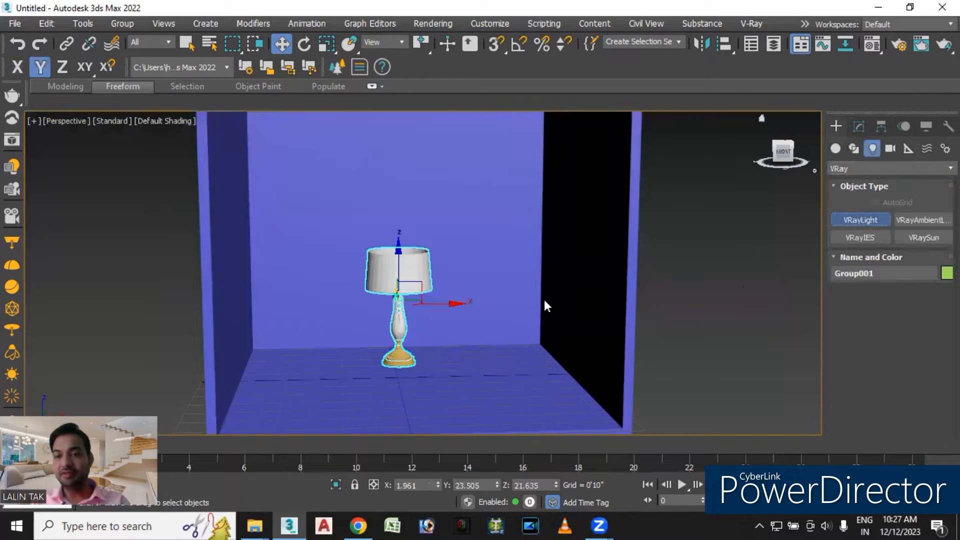
scroll(451, 256, down, 3)
middle_drag(599, 271, 628, 260)
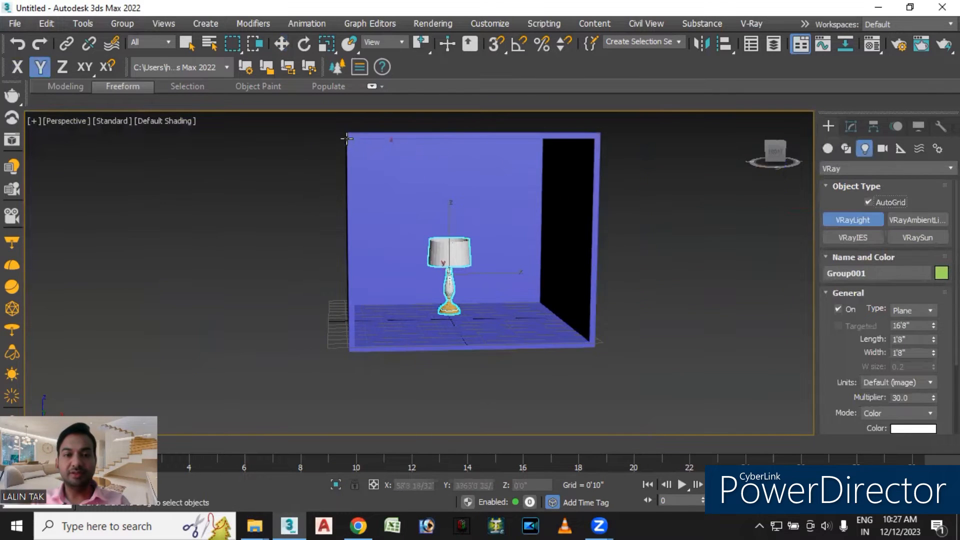
scroll(346, 138, up, 5)
drag(355, 124, 456, 231)
scroll(450, 221, down, 5)
drag(485, 271, 594, 358)
scroll(584, 331, up, 4)
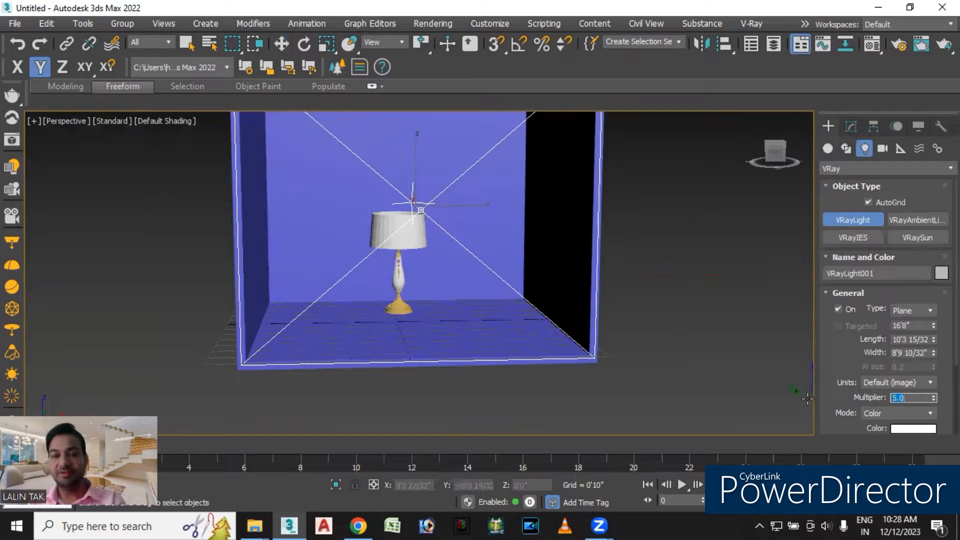
Start a V-Ray test render with the plane light, close the frame buffer and end light creation.
scroll(765, 333, up, 1)
alt+middle_drag(762, 332, 712, 300)
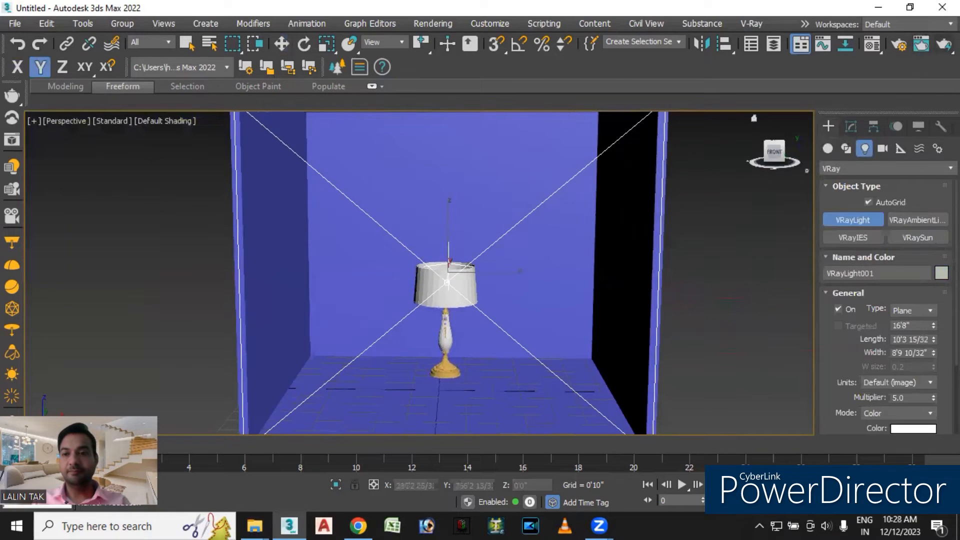
click(913, 47)
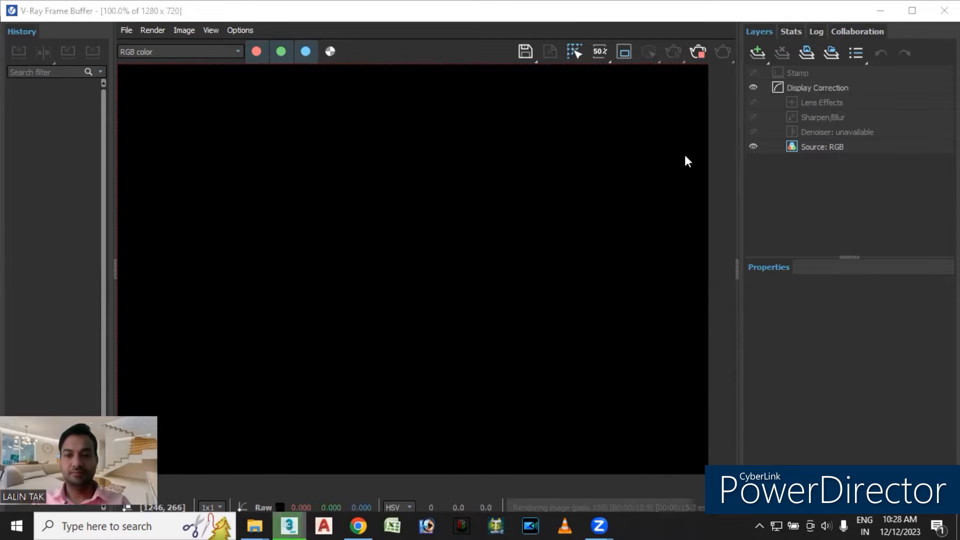
click(943, 10)
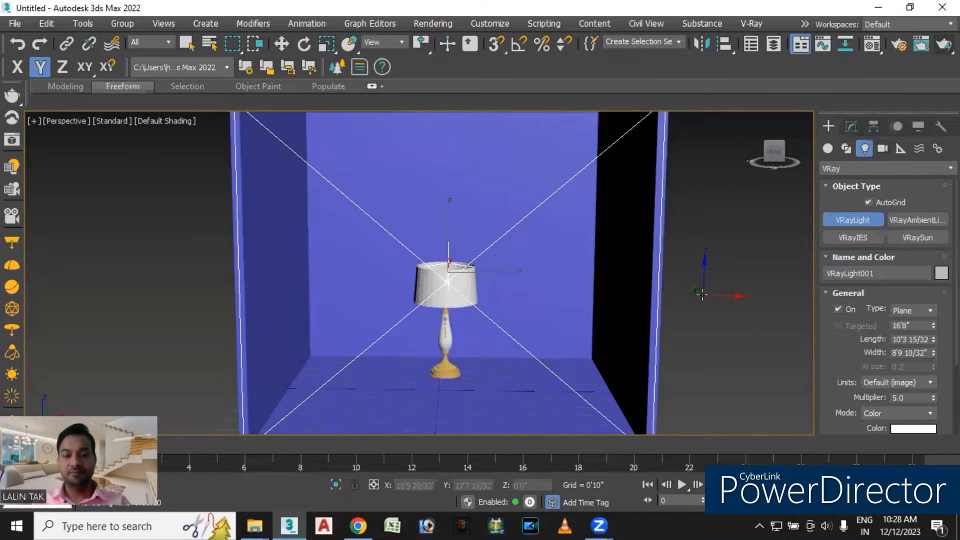
right_click(702, 293)
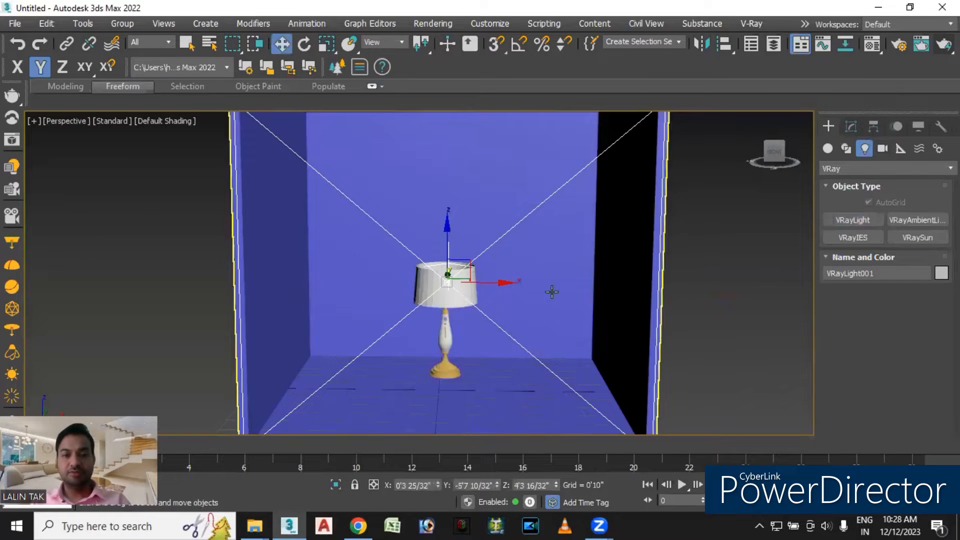
Make the plane light invisible in its light options.
click(850, 126)
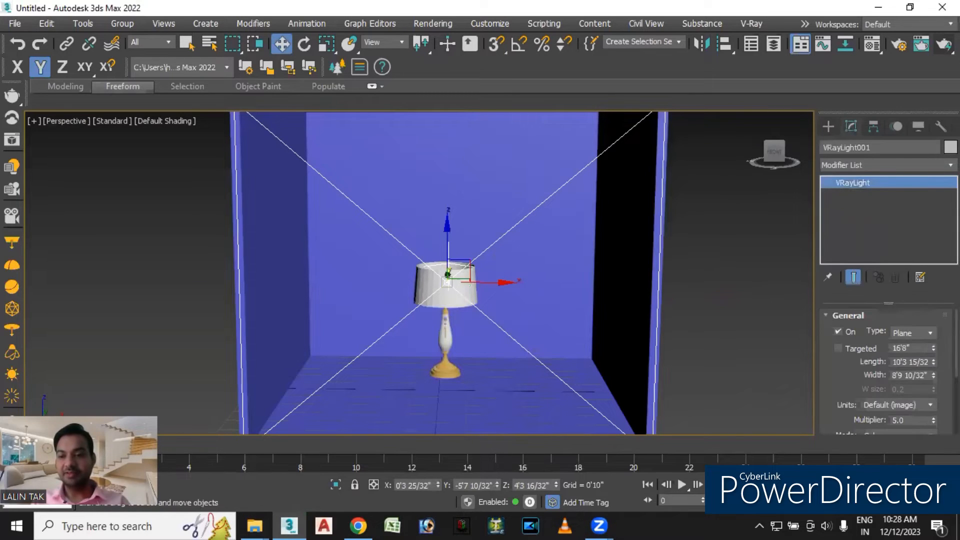
scroll(887, 370, down, 4)
click(857, 398)
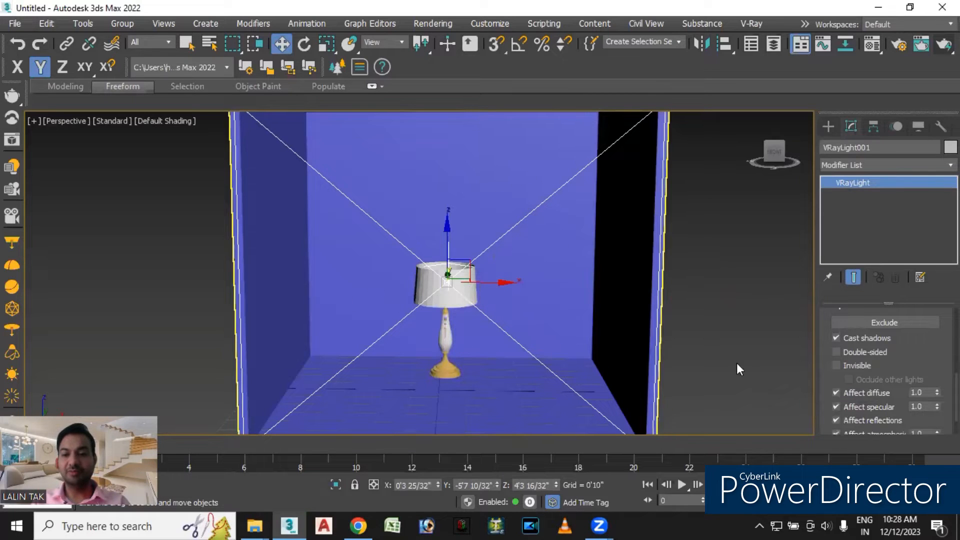
click(836, 365)
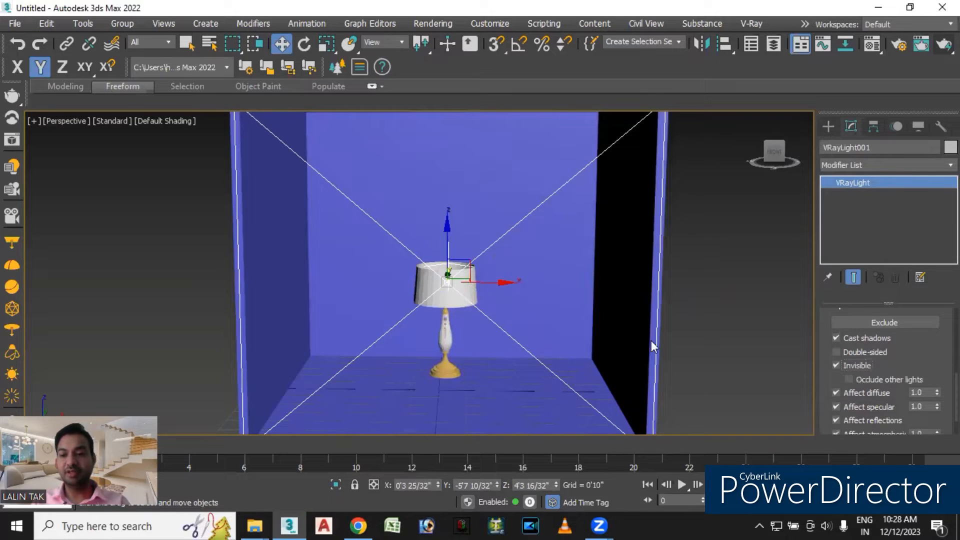
Render the room again with V-Ray, inspect the lamp's lighting and close the frame buffer.
click(942, 45)
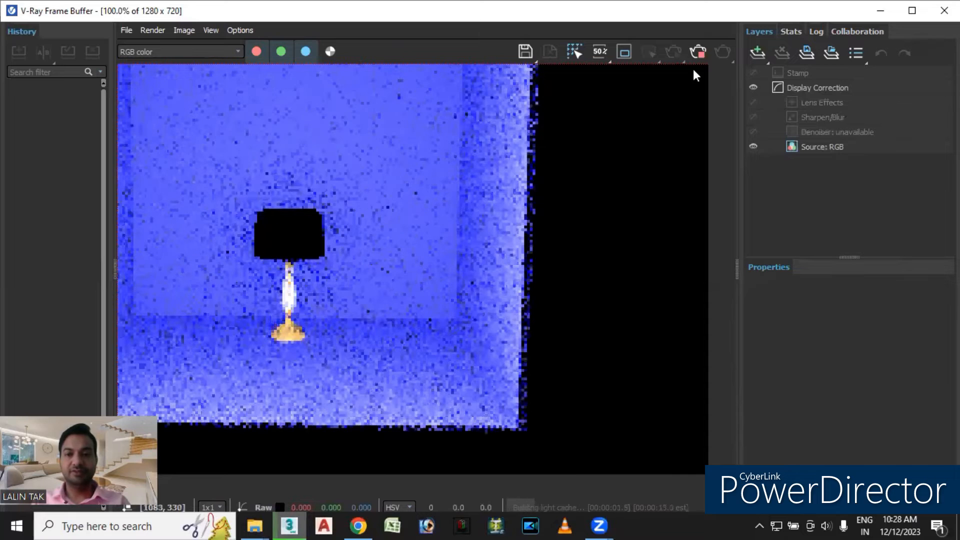
scroll(407, 254, up, 1)
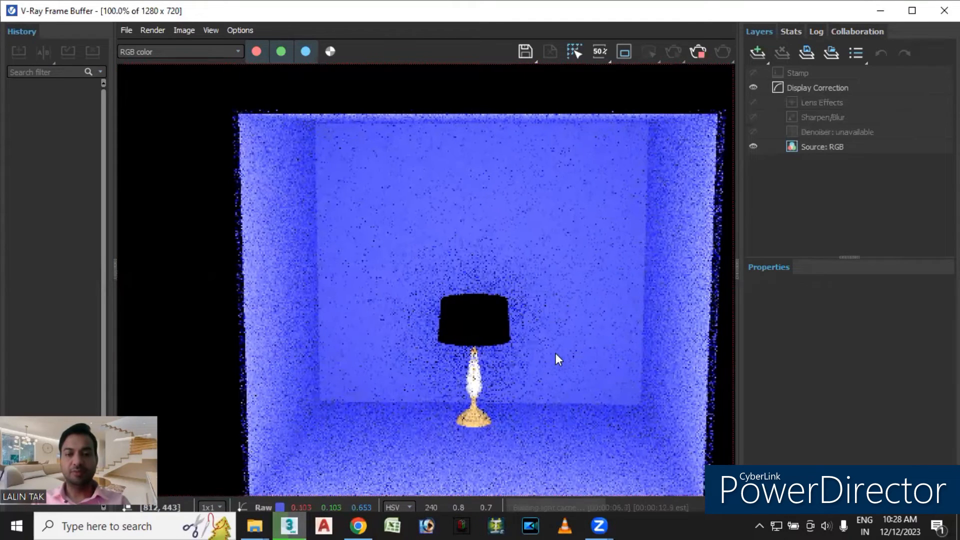
middle_drag(553, 357, 541, 343)
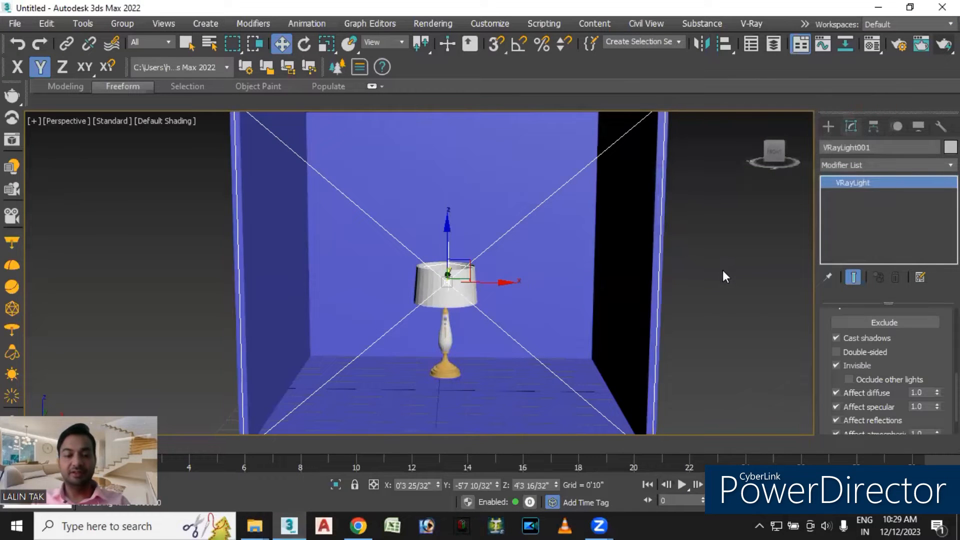
Start another V-Ray light for the lampshade, with its type set to Sphere.
alt+middle_drag(715, 278, 694, 285)
scroll(472, 279, up, 10)
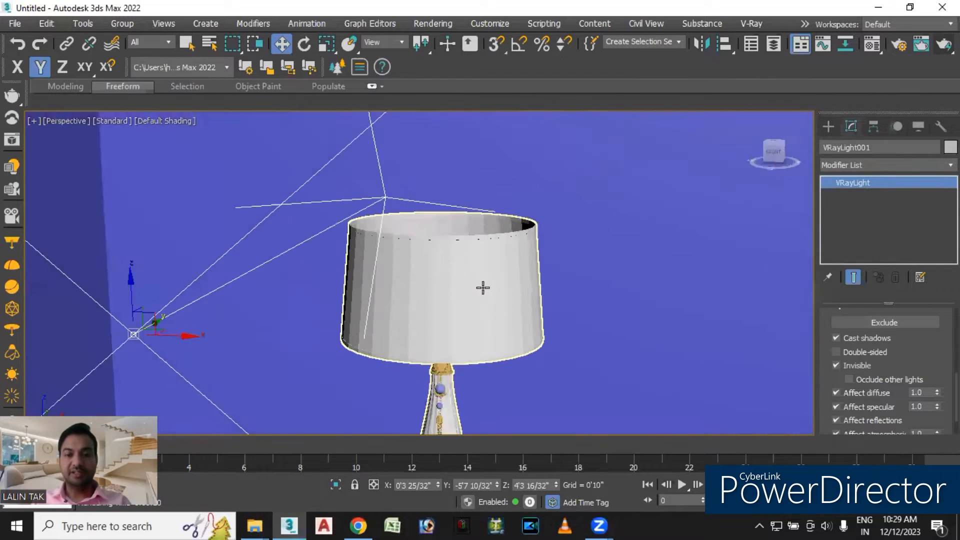
click(830, 127)
click(859, 218)
click(916, 314)
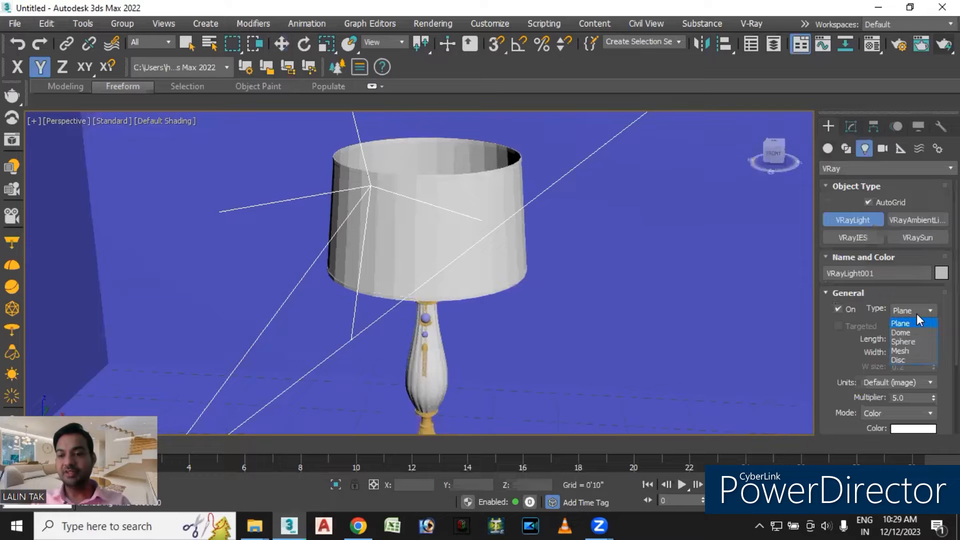
click(910, 343)
Look down into the lampshade for a spot for the sphere light, and switch to the Top view.
alt+middle_drag(541, 252, 539, 270)
middle_drag(483, 187, 481, 325)
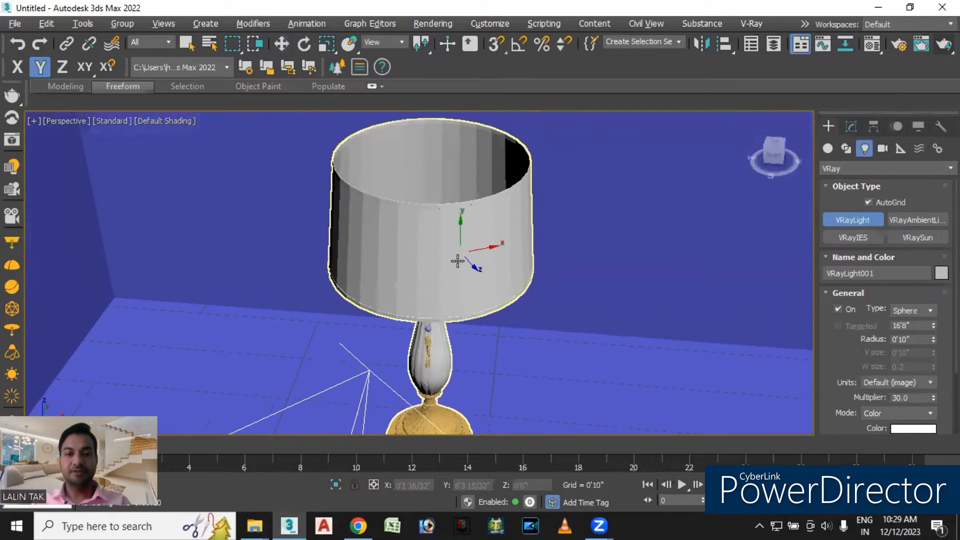
alt+middle_drag(456, 261, 460, 283)
middle_drag(463, 196, 431, 309)
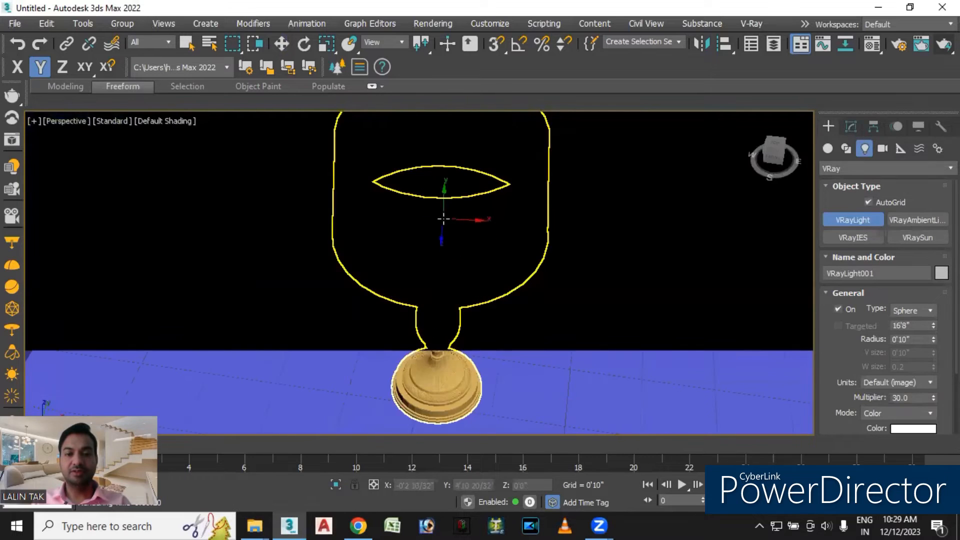
scroll(517, 235, down, 3)
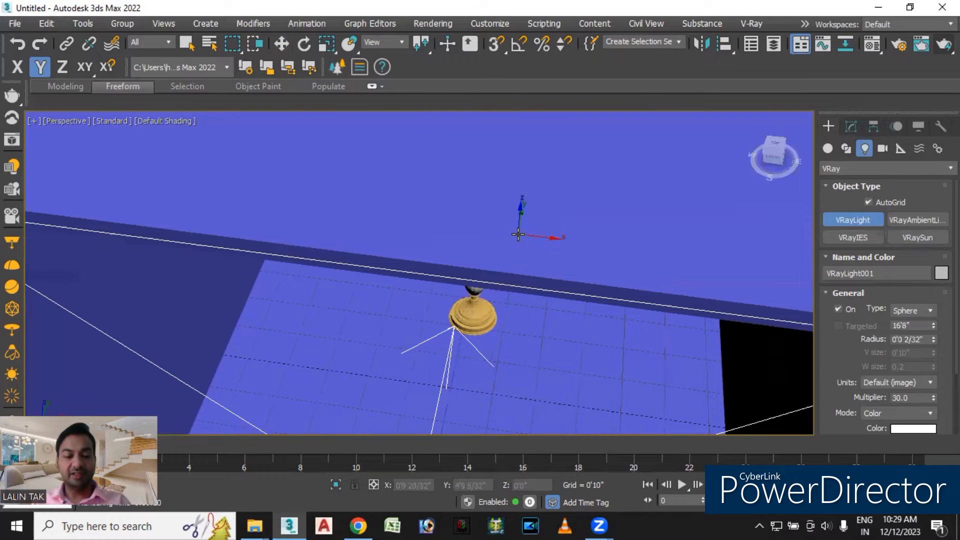
key(t)
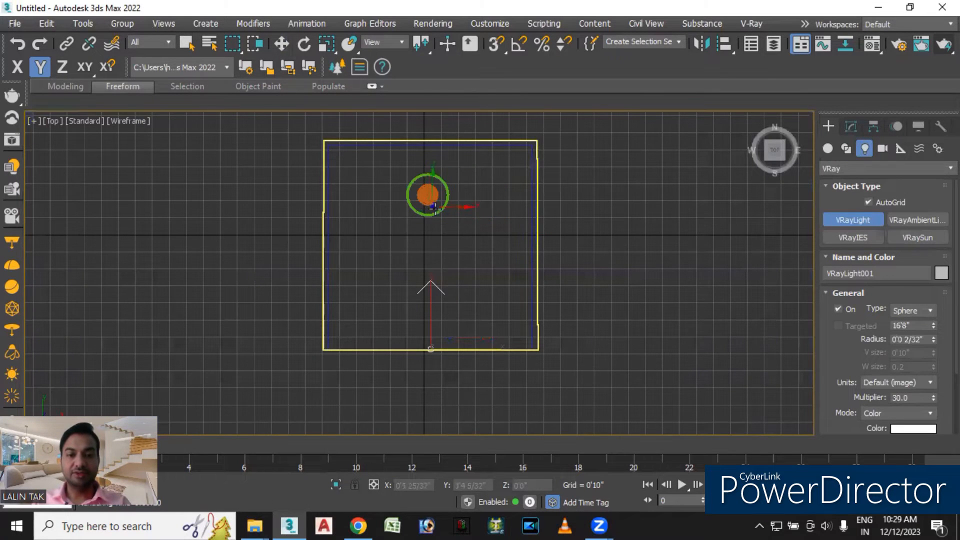
scroll(434, 207, down, 3)
scroll(433, 207, up, 3)
Try moving the plane light along the Y axis, and undo the move.
click(281, 44)
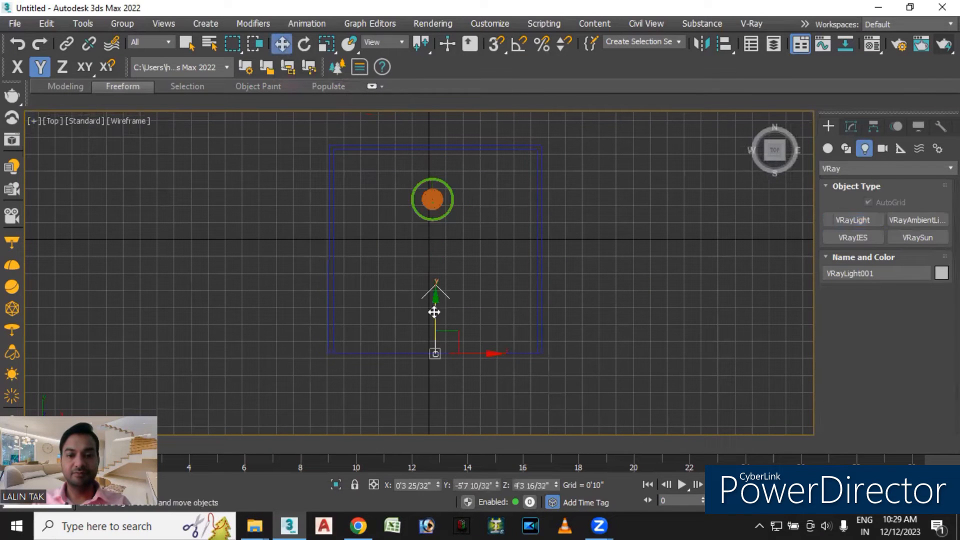
drag(437, 302, 436, 293)
key(ctrl+z)
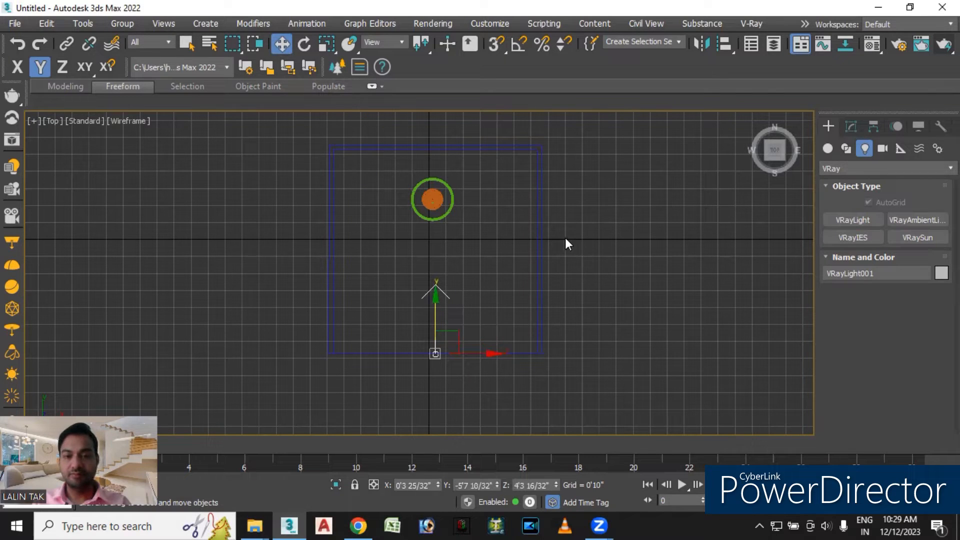
Restrict the selection filter to Lights and clear the current selection.
click(166, 40)
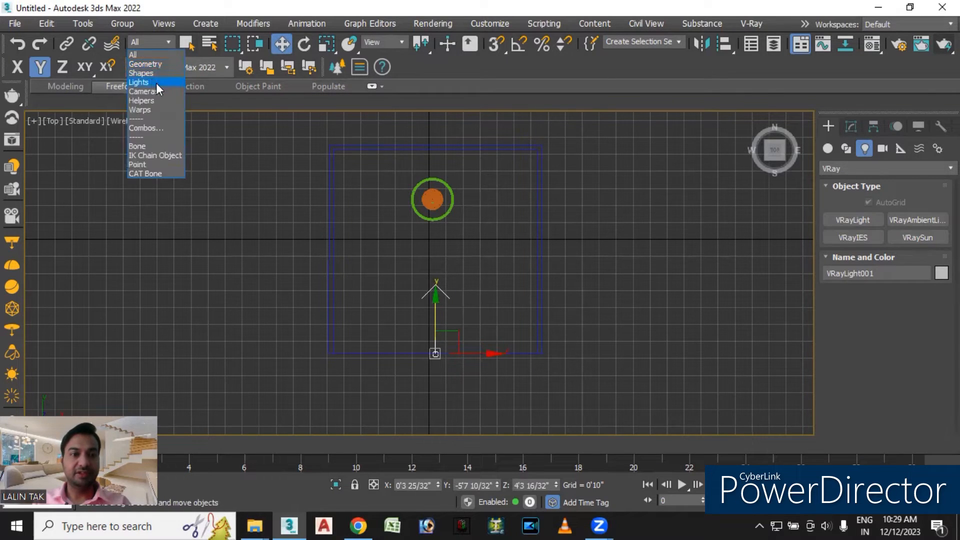
click(156, 83)
click(639, 268)
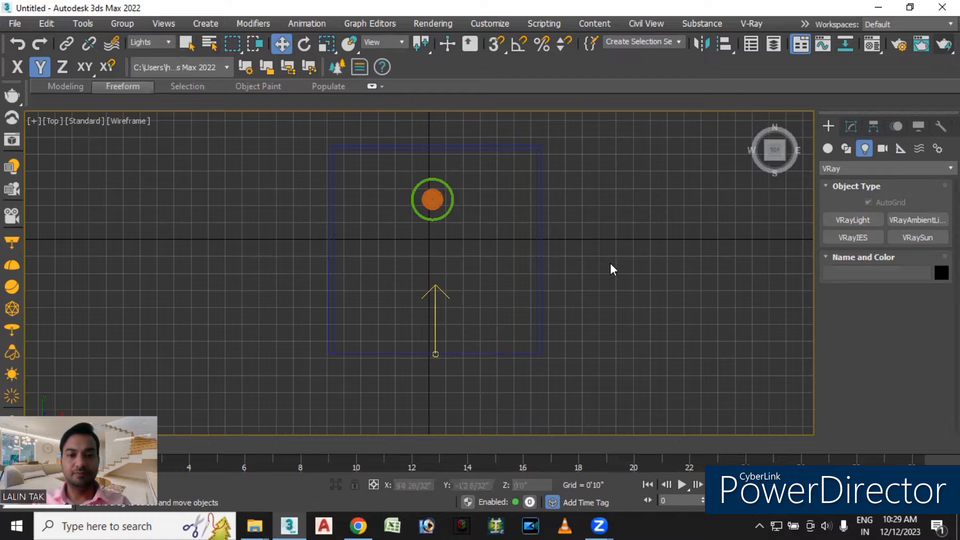
Check the Top view for stray lights around the lamp and room, using a region selection of the lights.
scroll(596, 274, down, 10)
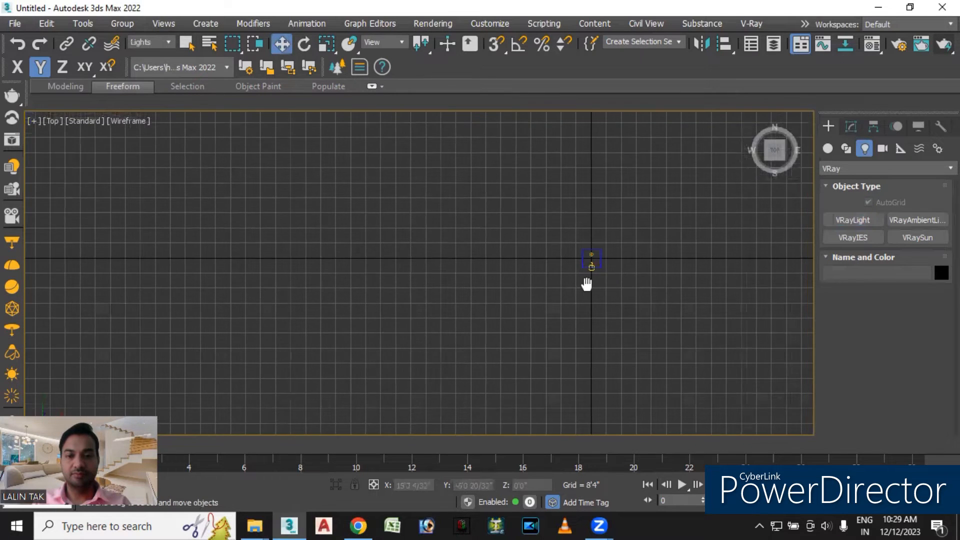
scroll(506, 294, up, 10)
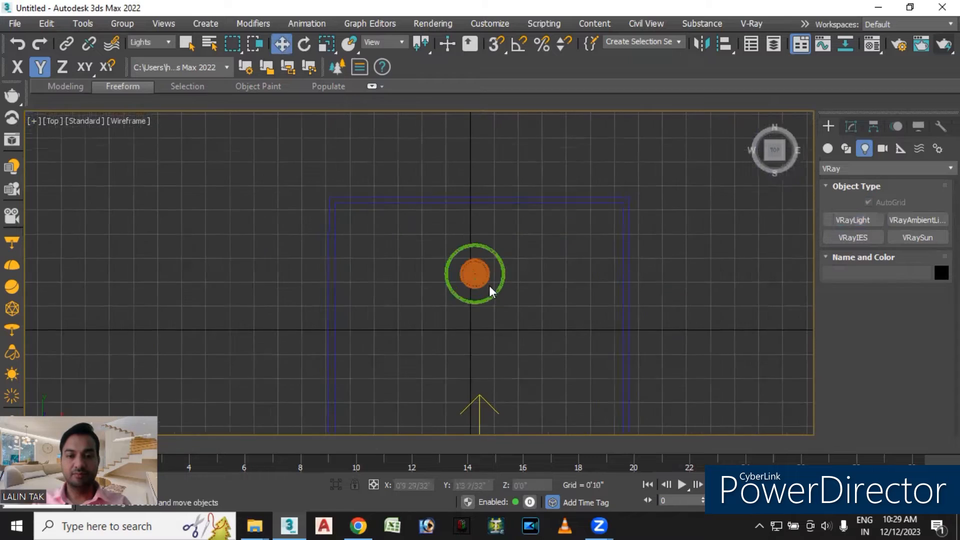
scroll(462, 276, up, 12)
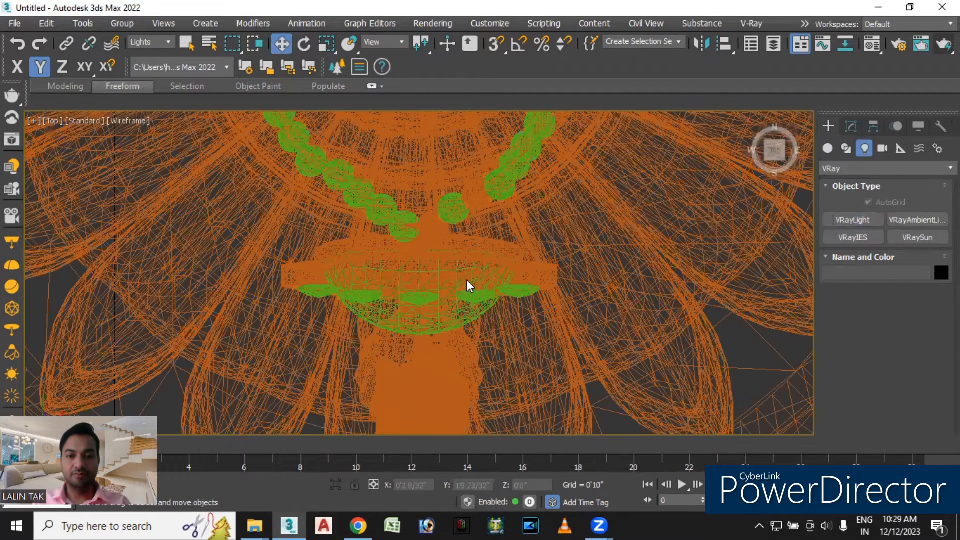
scroll(467, 280, down, 15)
scroll(532, 301, down, 6)
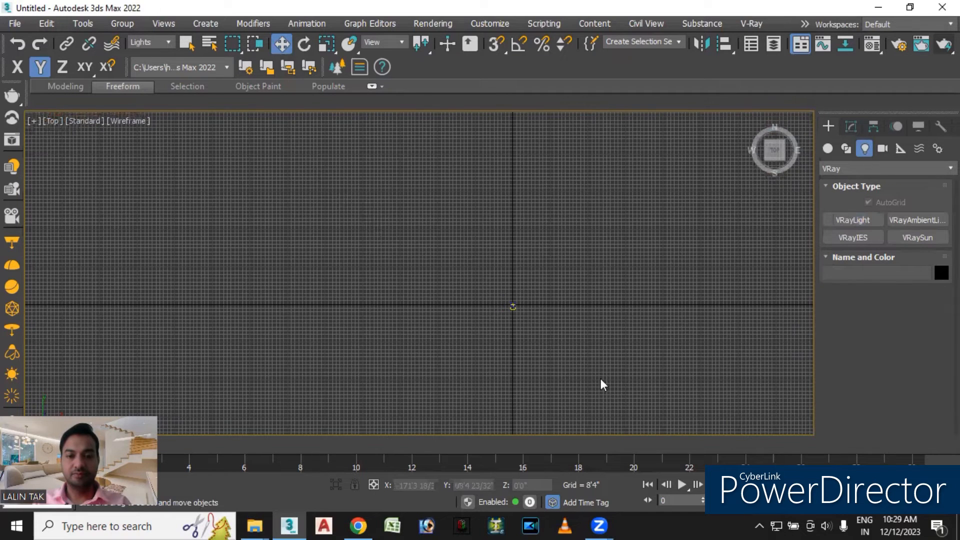
drag(600, 377, 764, 429)
scroll(527, 316, up, 3)
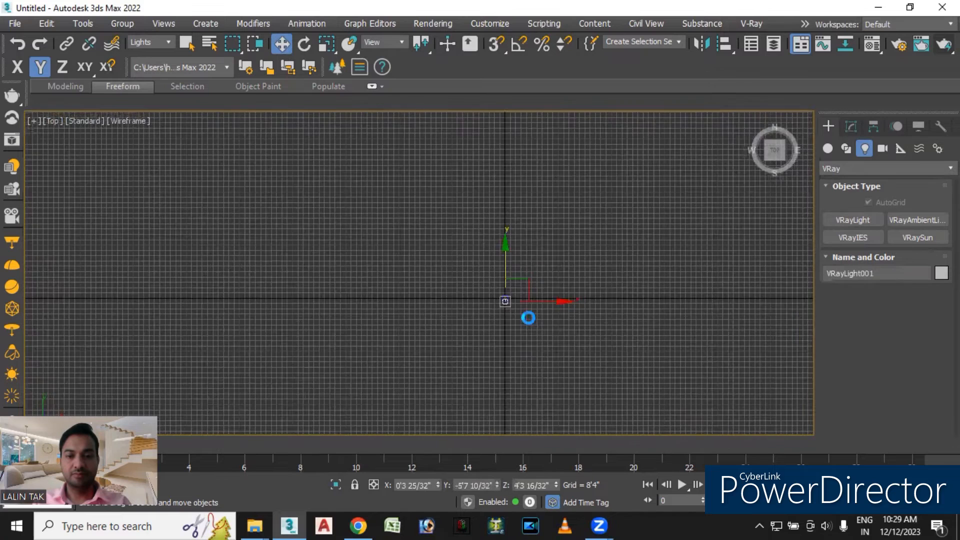
scroll(502, 300, up, 3)
scroll(445, 249, up, 8)
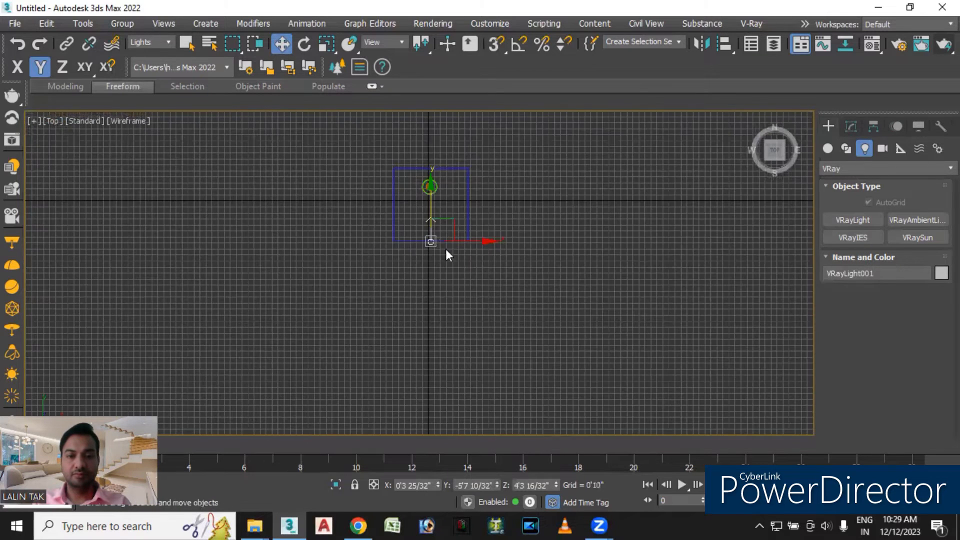
middle_drag(443, 270, 492, 396)
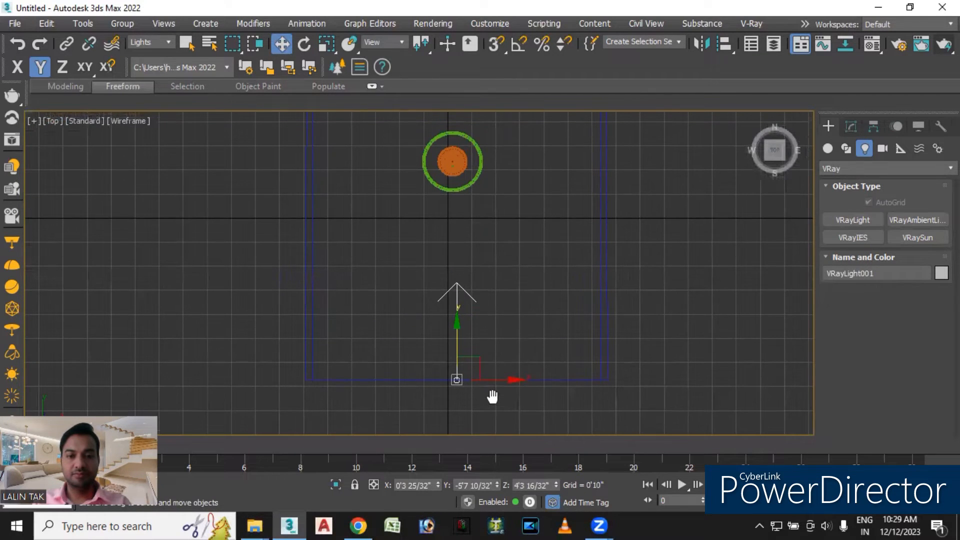
Try moving the selected plane light along the X axis, and undo the move.
scroll(514, 379, down, 3)
drag(534, 379, 733, 400)
key(ctrl+z)
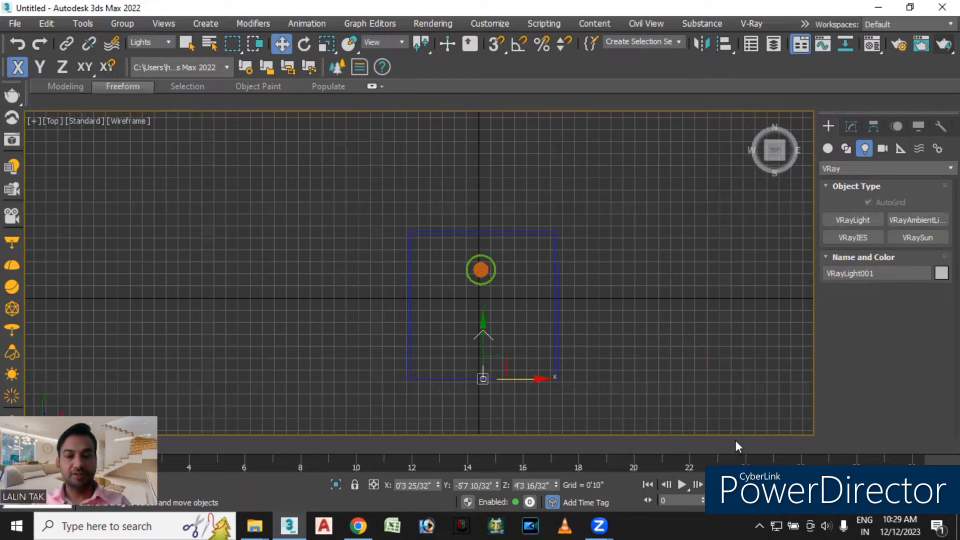
Draw a VRayLight sphere about 0'0 24/32" in radius at the lamp's centre in the Top view.
click(852, 220)
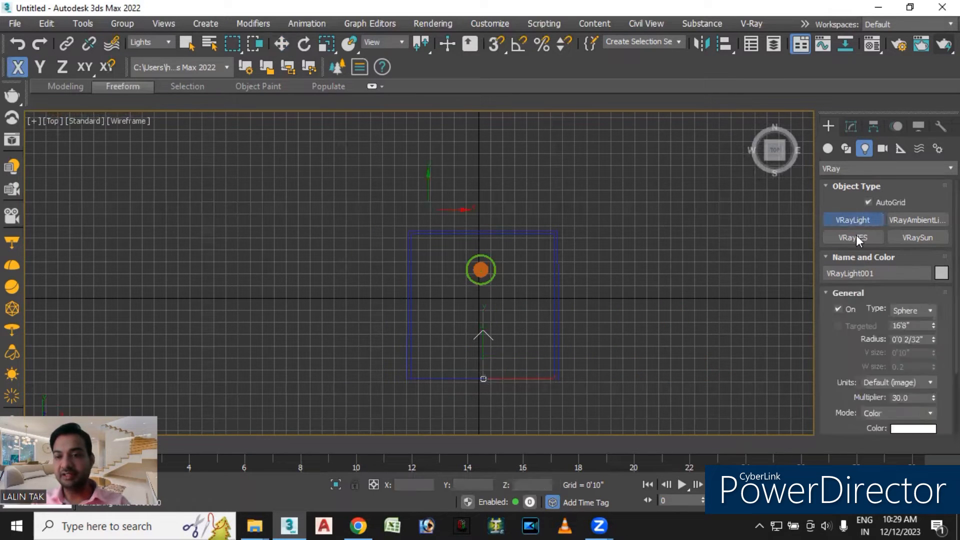
scroll(483, 278, up, 9)
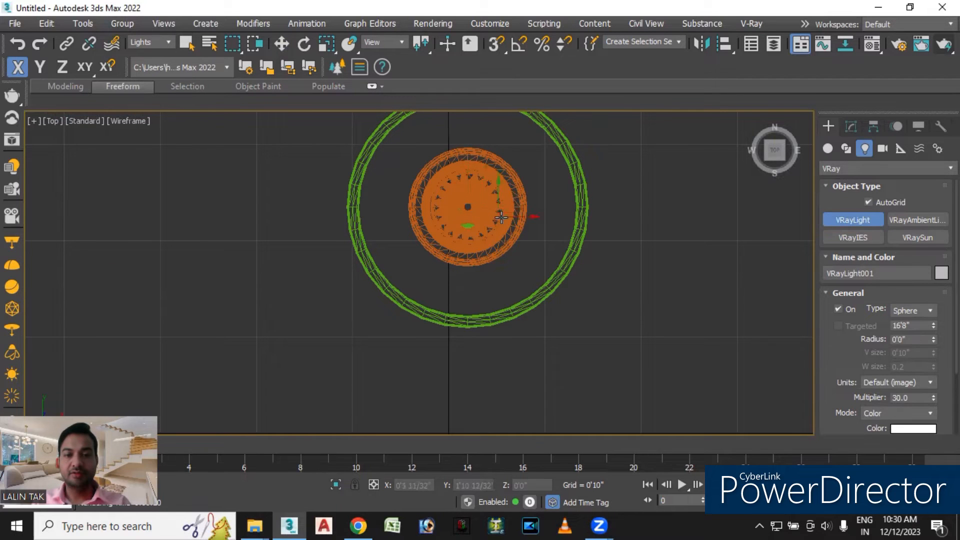
drag(467, 207, 472, 210)
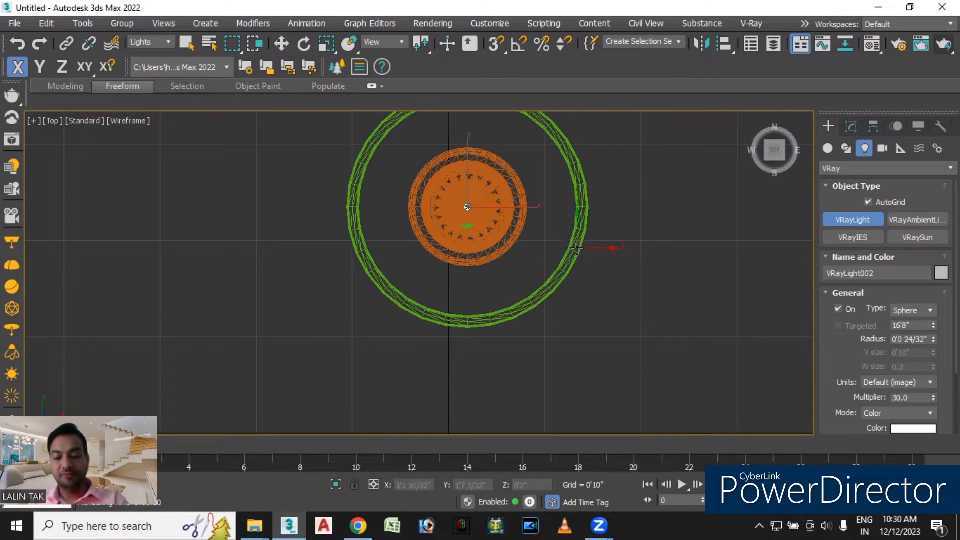
Enlarge the new sphere light's radius to about 0'8 2/32", checking its size against the lamp in the Front view.
key(f)
scroll(480, 200, down, 3)
middle_drag(465, 271, 456, 341)
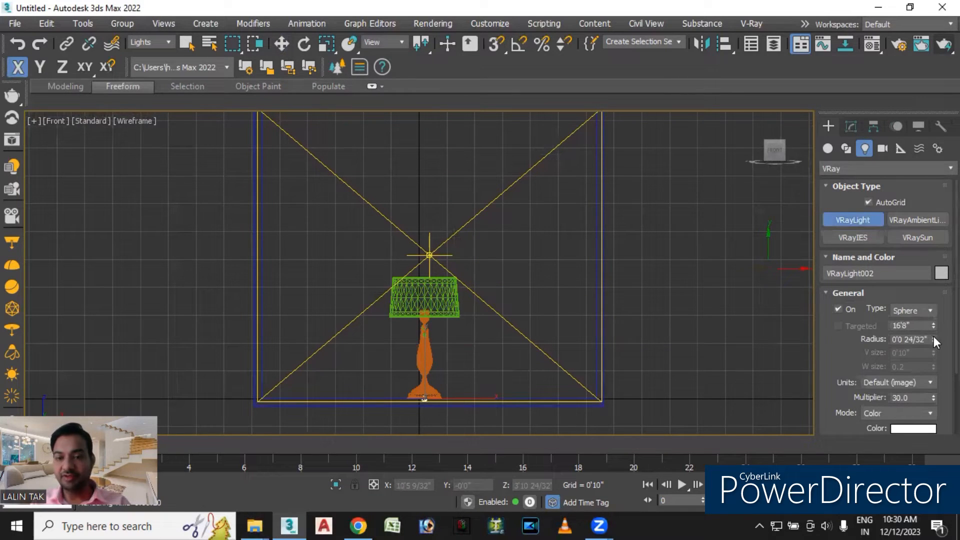
drag(933, 338, 919, 248)
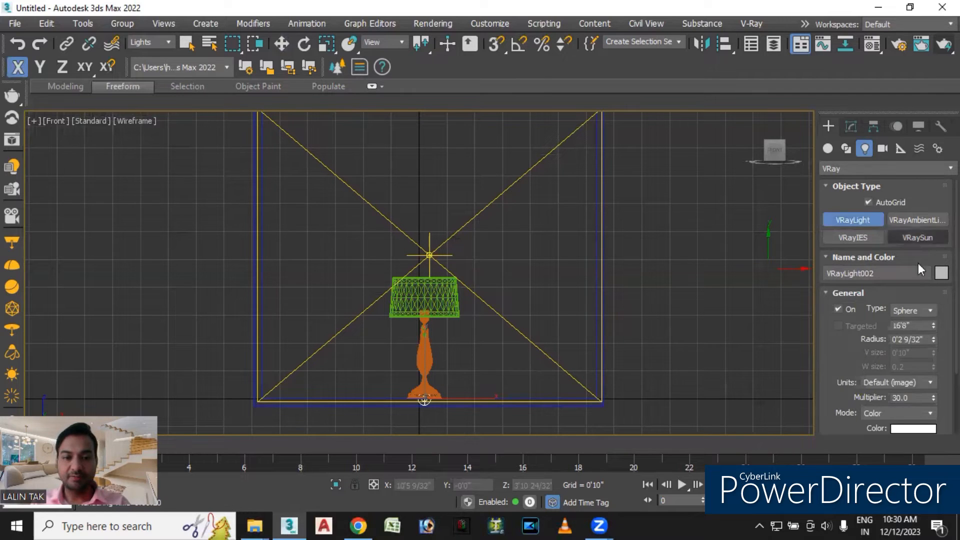
drag(931, 337, 937, 160)
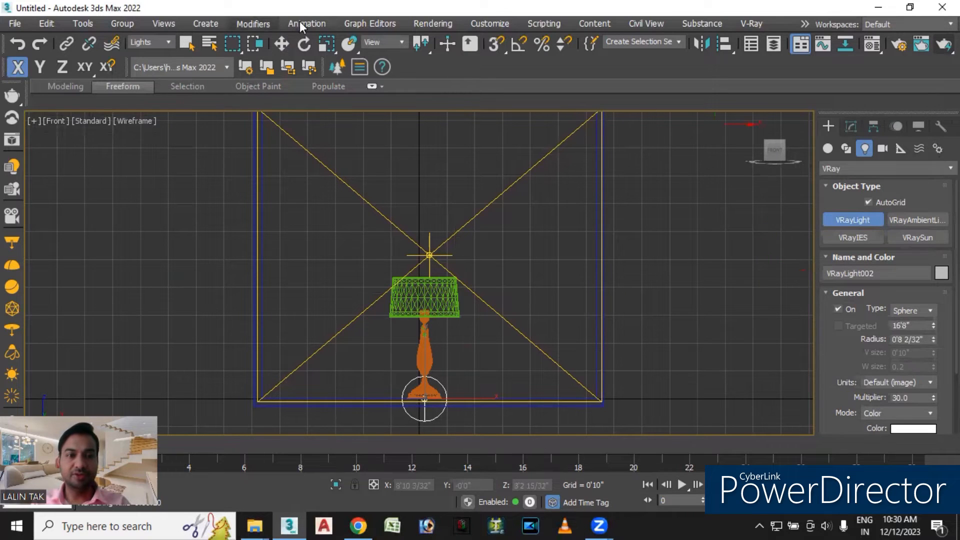
Move the sphere light straight up from the lamp base into the lampshade in the Front view.
click(281, 43)
drag(426, 355, 426, 248)
scroll(426, 310, up, 5)
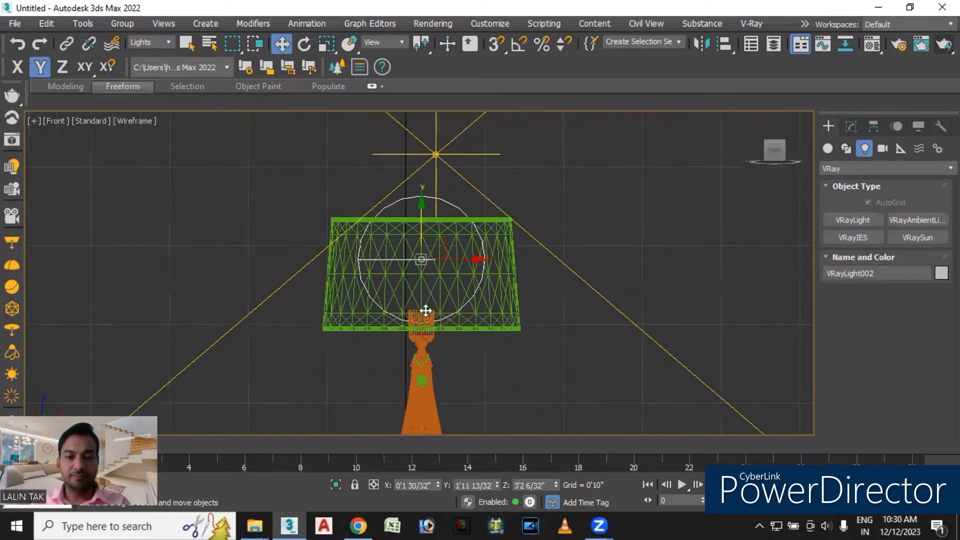
Reduce the sphere light's radius to about 0'5 6/32" and lower it slightly to fit inside the lampshade.
click(850, 125)
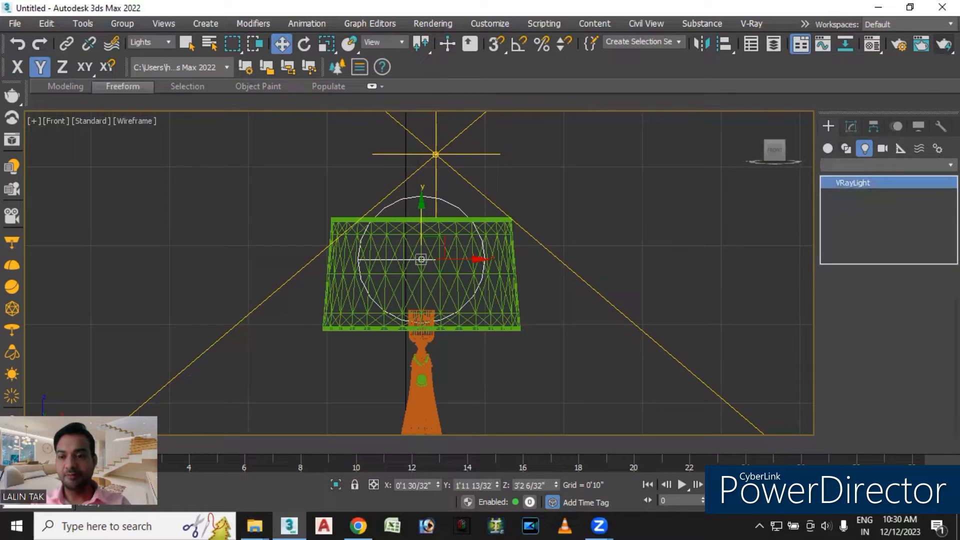
scroll(888, 370, up, 7)
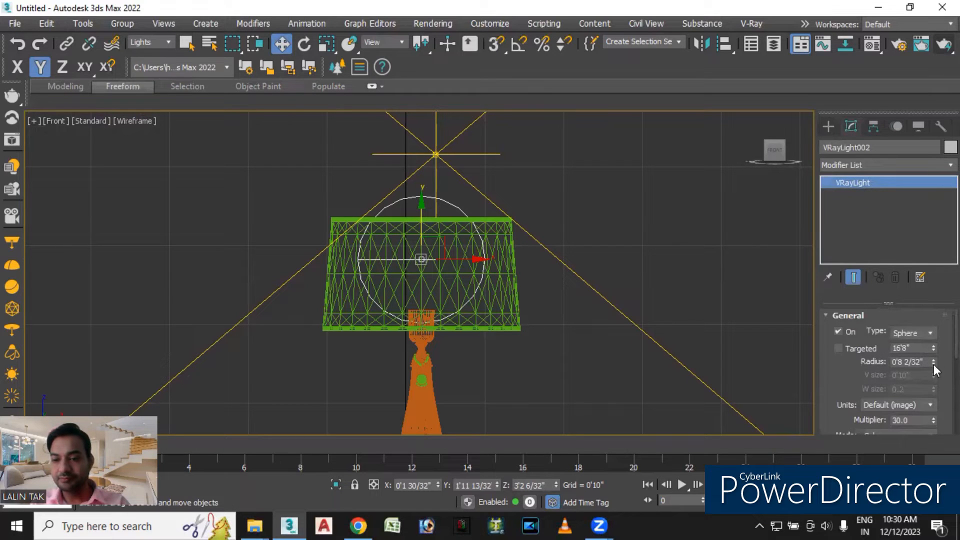
drag(934, 363, 934, 364)
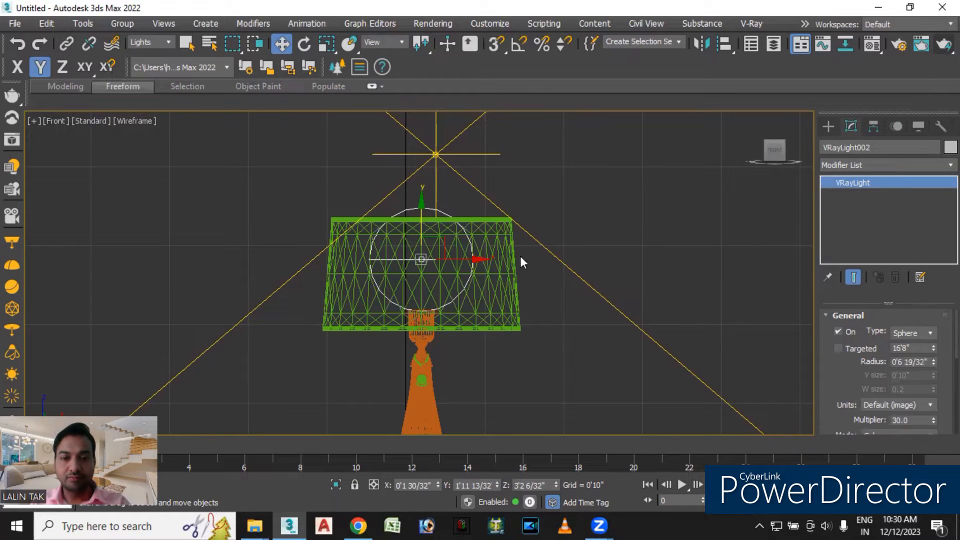
drag(420, 201, 421, 216)
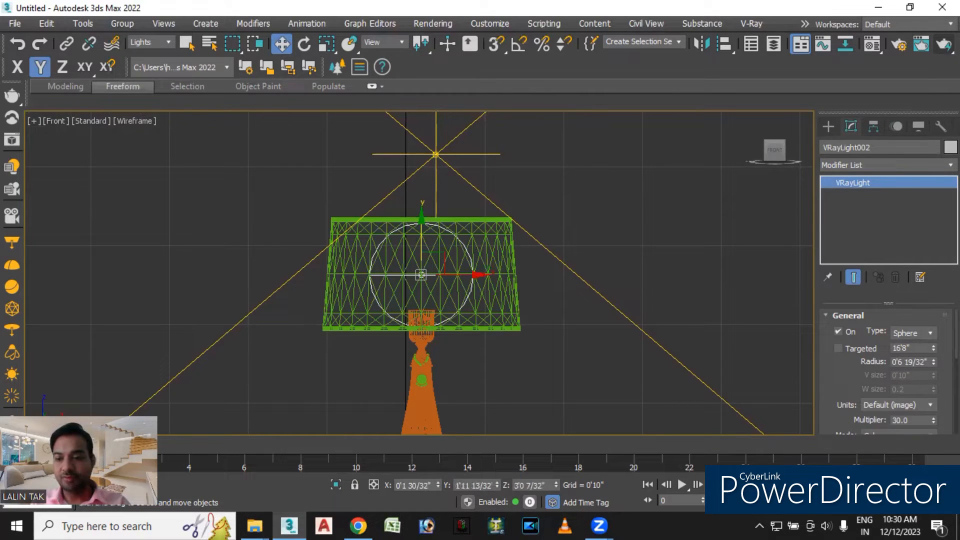
drag(932, 363, 930, 370)
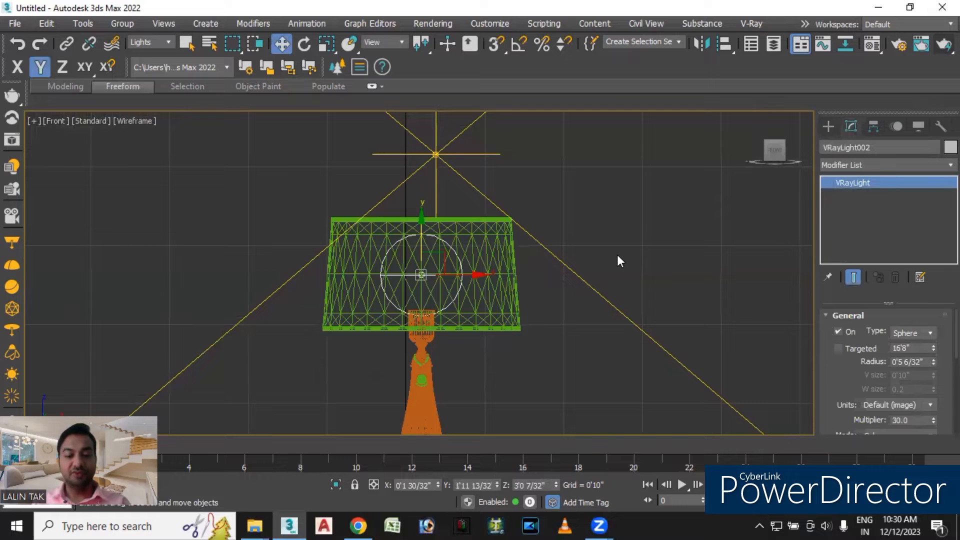
Check the light's position in the Left view, and run a V-Ray test render of the lamp from a frontal Perspective view.
key(l)
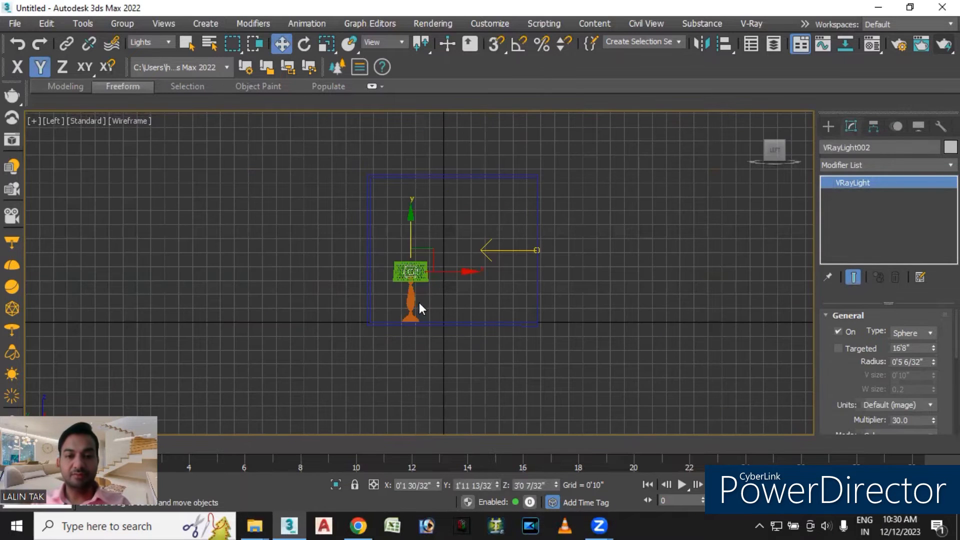
scroll(412, 280, up, 5)
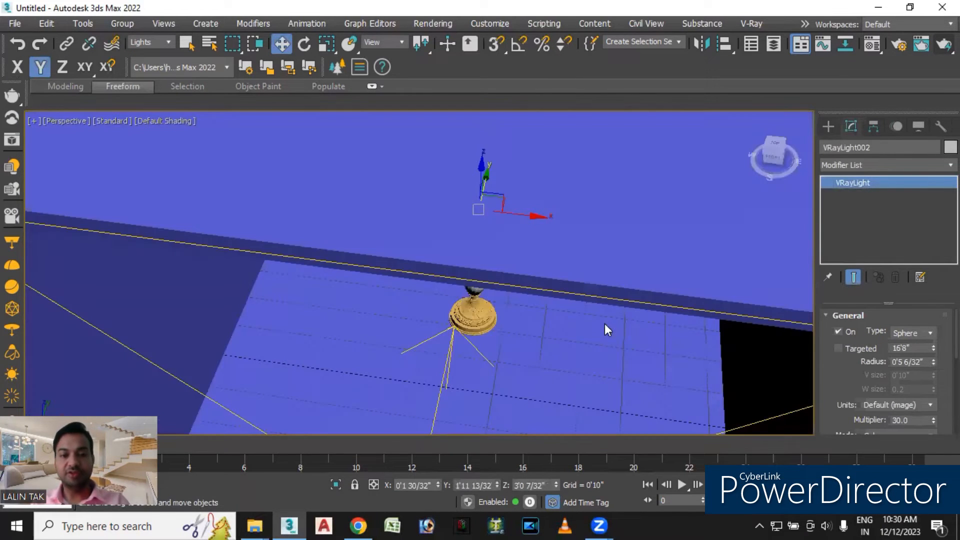
key(p)
scroll(525, 312, down, 2)
alt+middle_drag(535, 344, 553, 291)
middle_drag(519, 200, 430, 218)
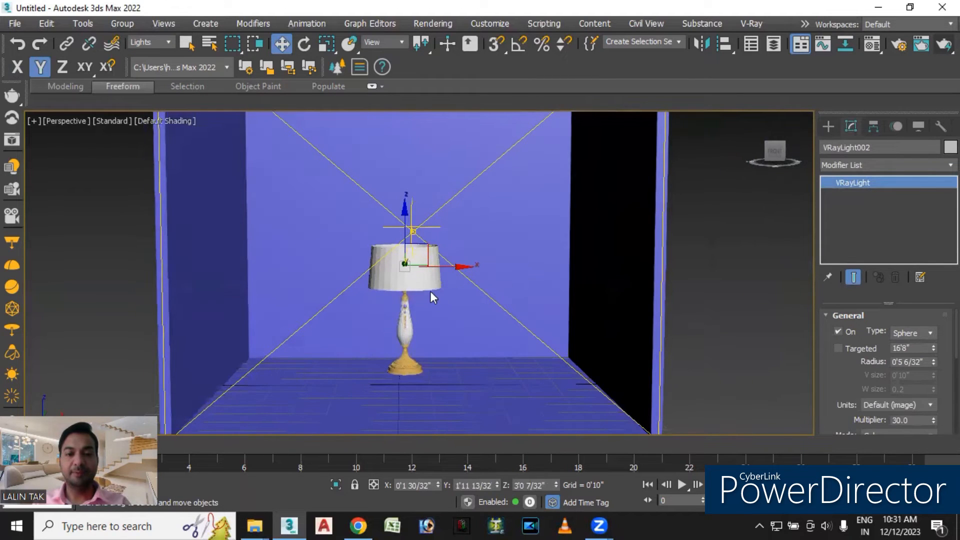
scroll(430, 291, up, 3)
mouse_move(436, 308)
alt+middle_down()
mouse_move(429, 303)
mouse_move(430, 312)
alt+middle_up()
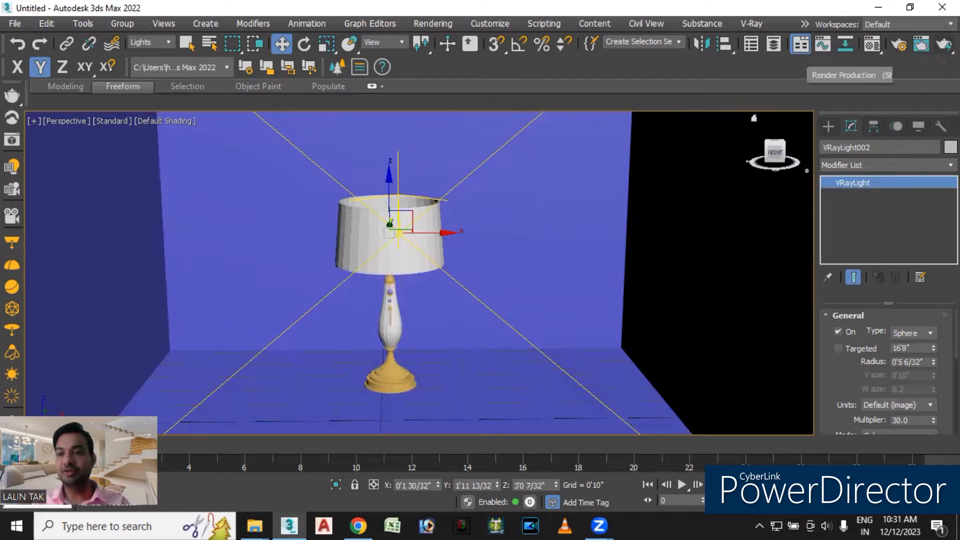
click(944, 44)
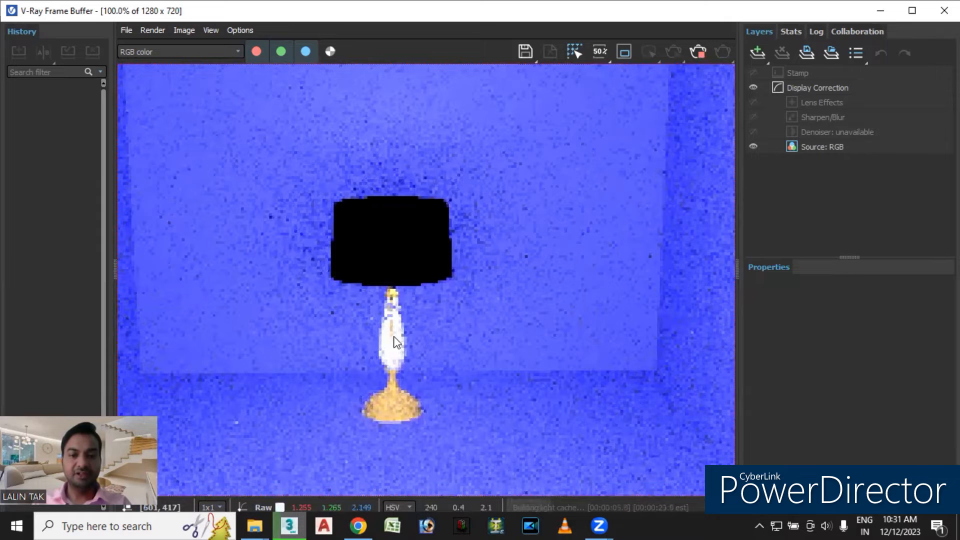
click(944, 10)
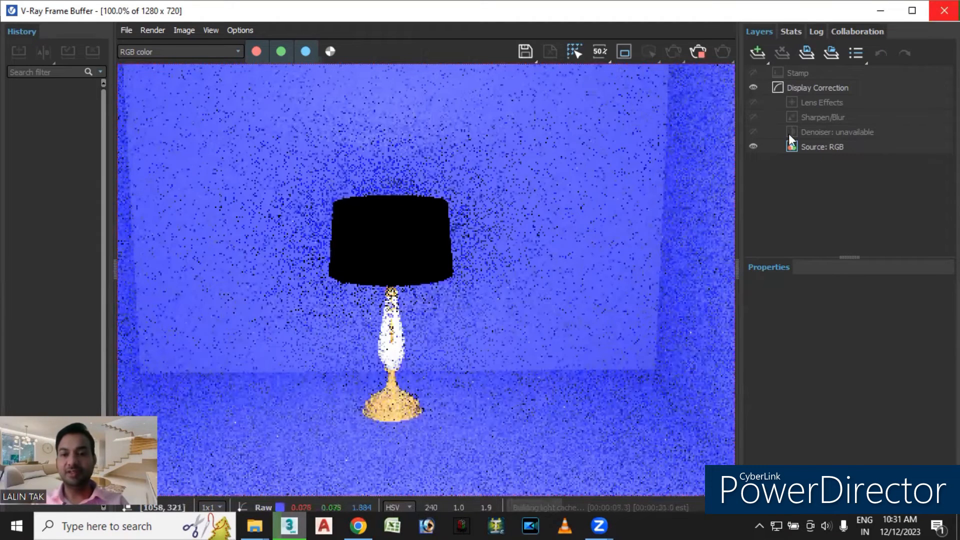
click(885, 104)
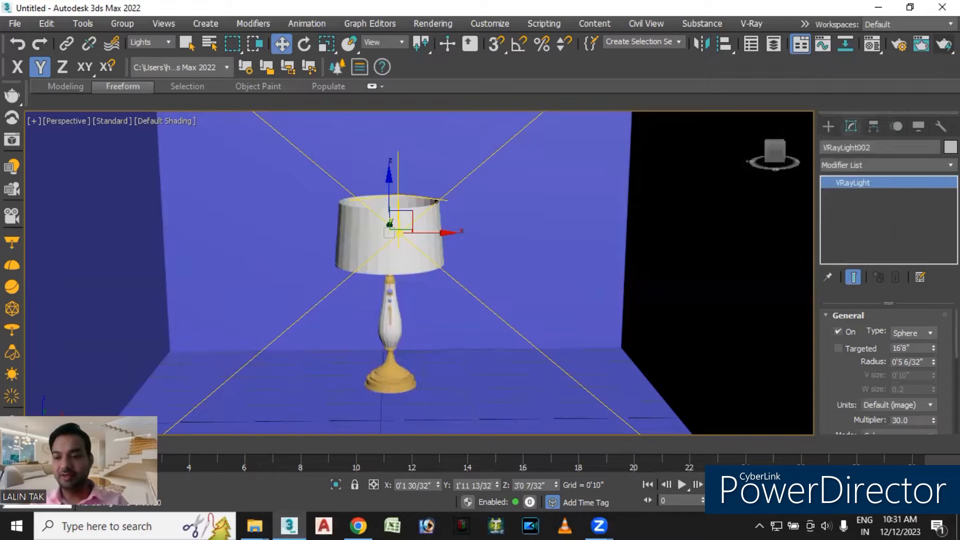
Set the sphere light's intensity multiplier to 100.
scroll(887, 370, down, 3)
double_click(909, 365)
text(100)
key(Return)
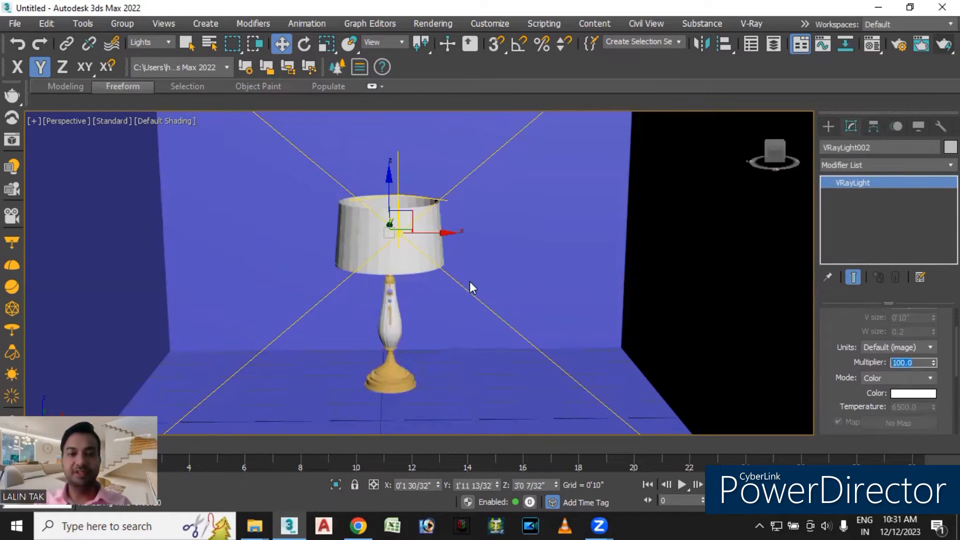
Run another V-Ray test render of the lamp from a lower Perspective angle and close the frame buffer.
alt+middle_drag(490, 268, 489, 281)
mouse_move(482, 277)
alt+middle_down()
mouse_move(467, 305)
mouse_move(478, 256)
mouse_move(470, 288)
alt+middle_up()
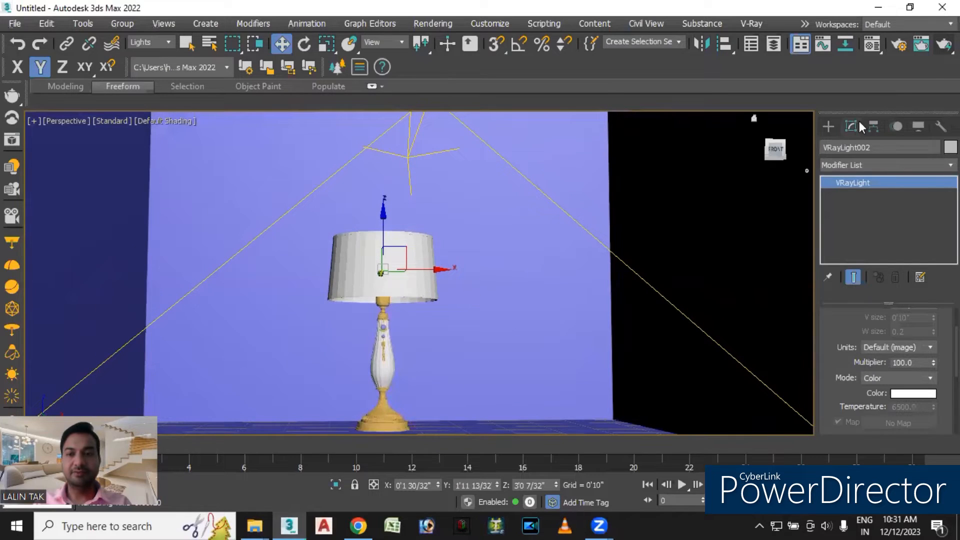
click(943, 44)
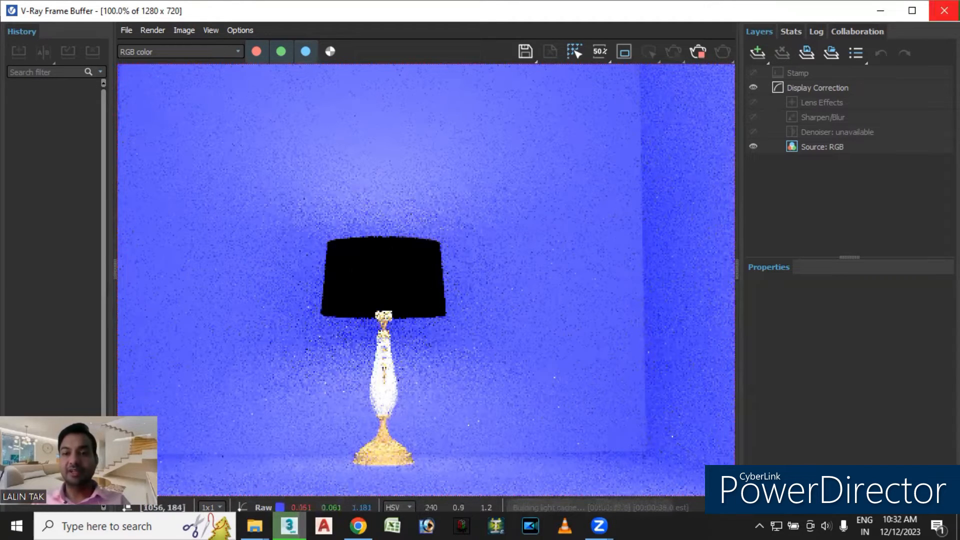
click(943, 11)
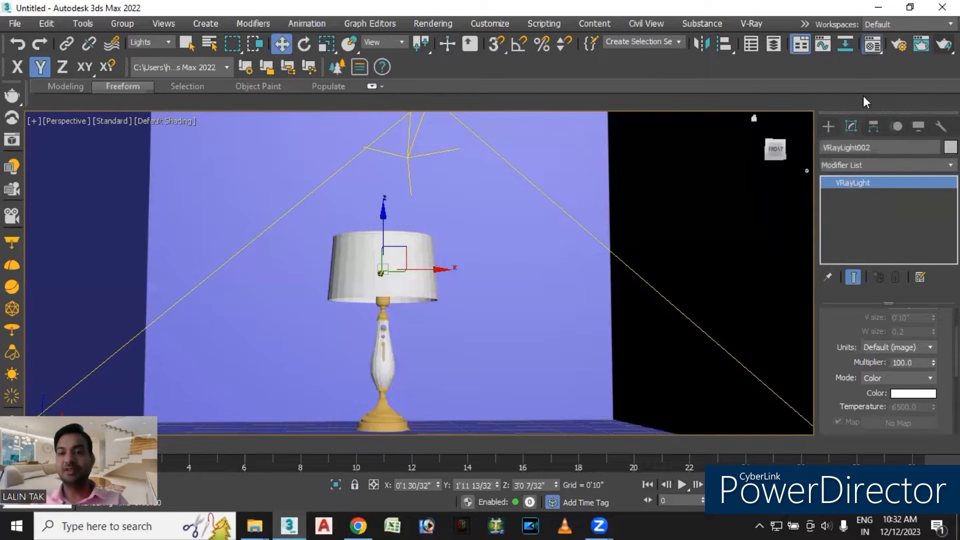
Change the first Material Editor slot to a VRay2SidedMtl, discarding the old material.
click(872, 44)
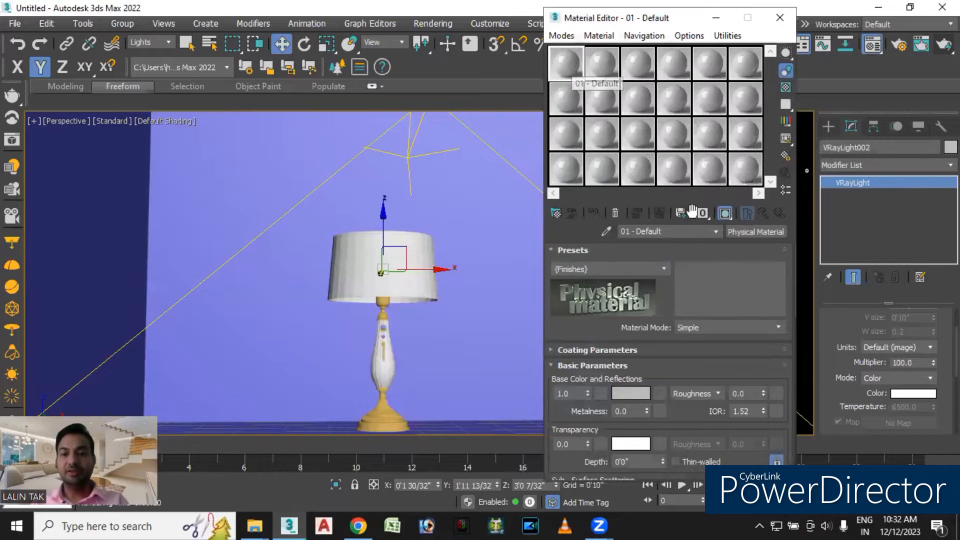
click(746, 232)
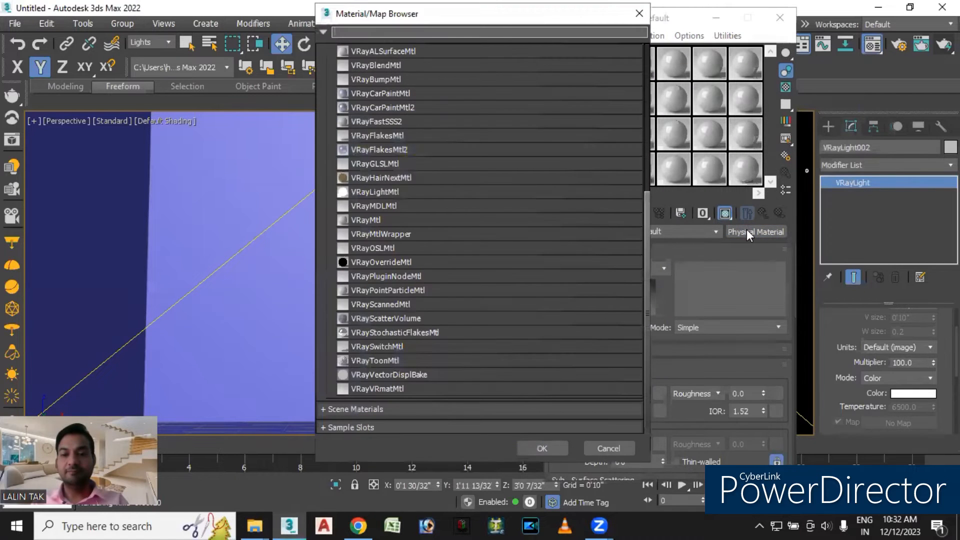
scroll(419, 335, up, 3)
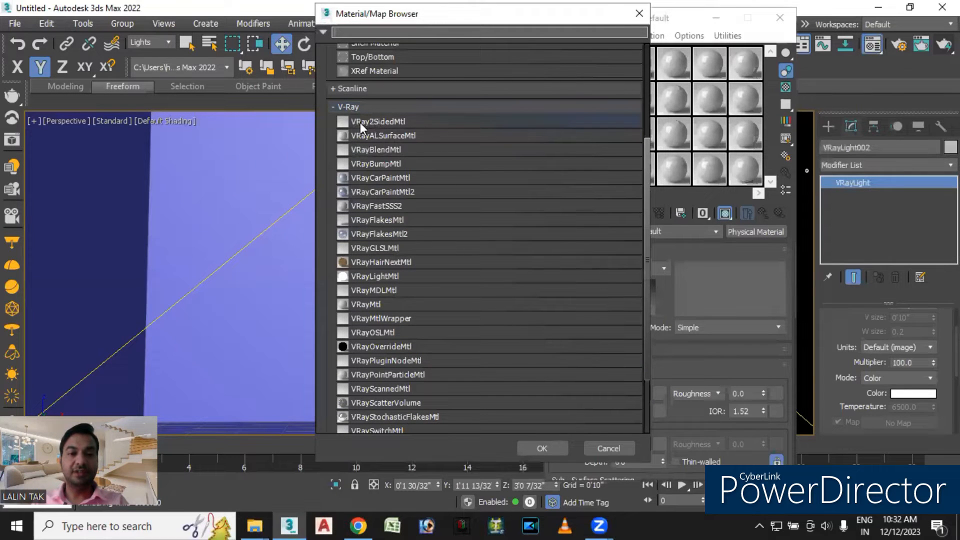
click(392, 121)
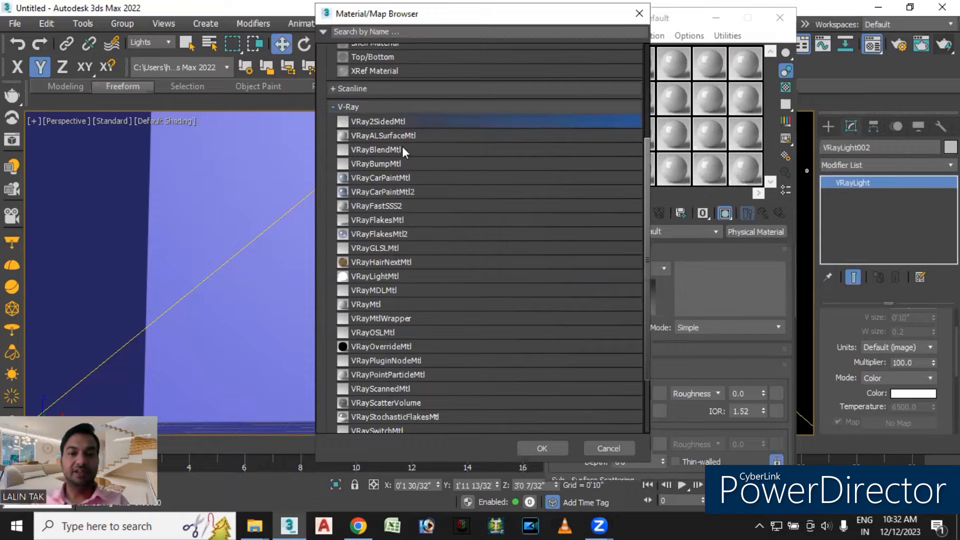
click(529, 445)
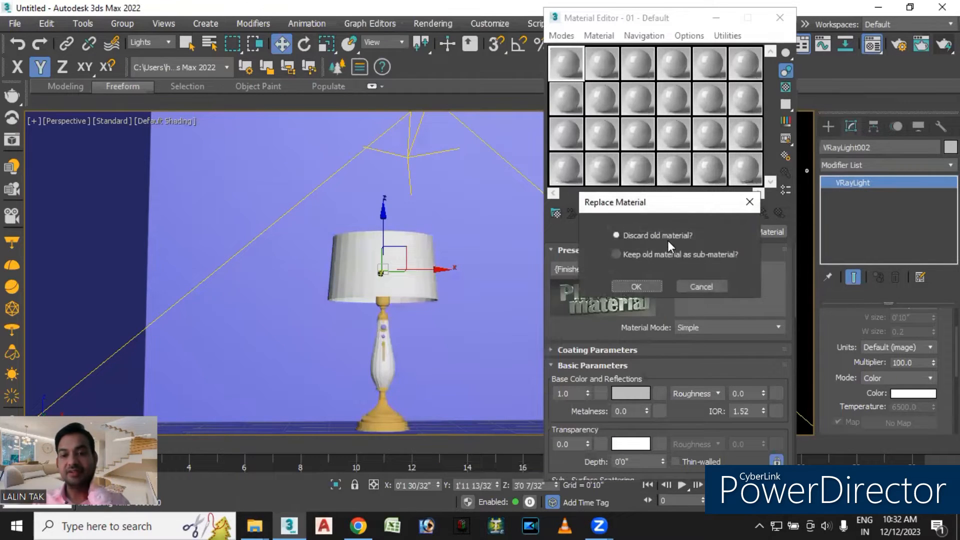
click(648, 282)
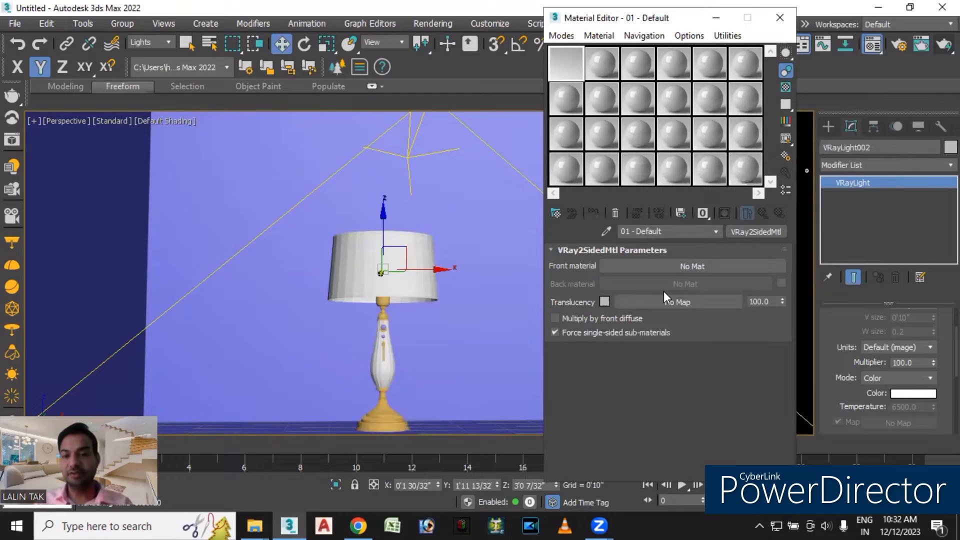
Assign a VRayMtl as the front material of the two-sided material.
click(664, 264)
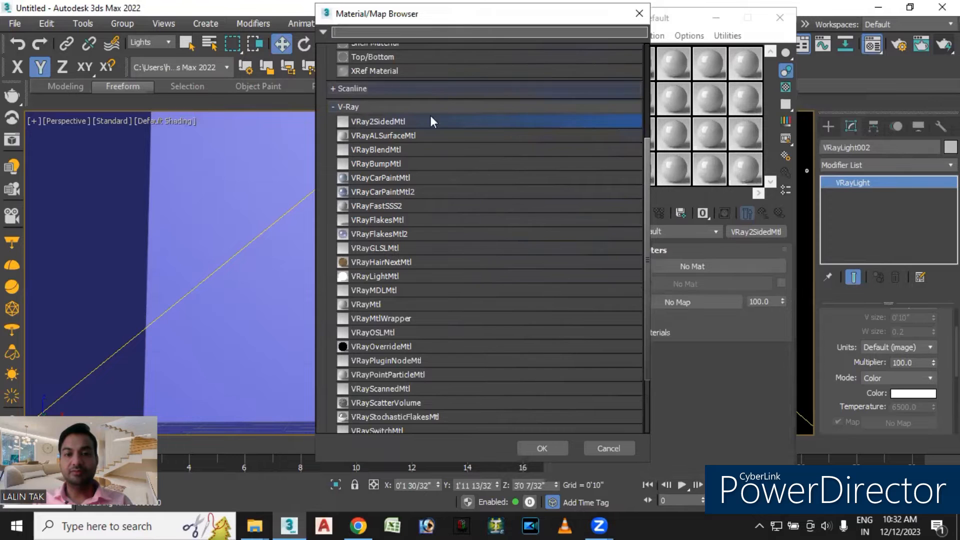
click(376, 304)
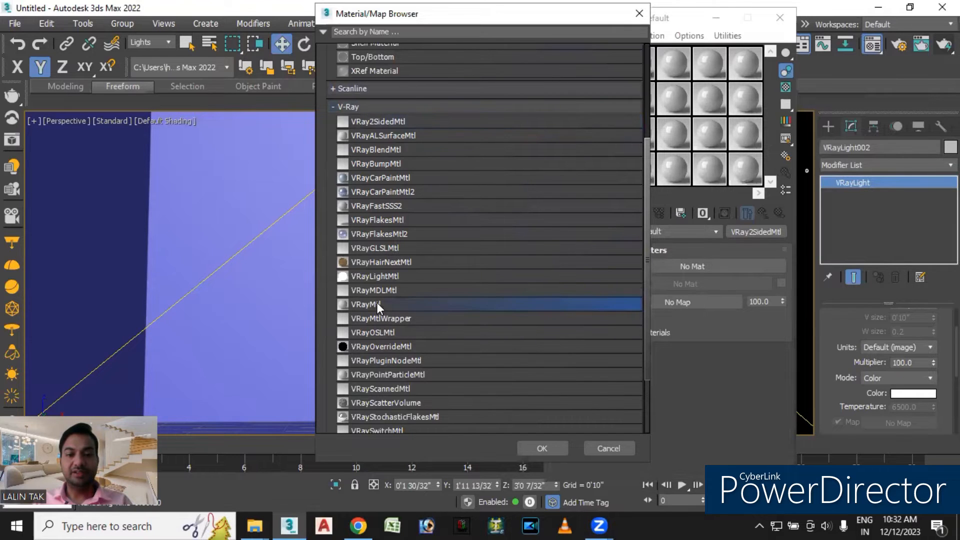
click(564, 448)
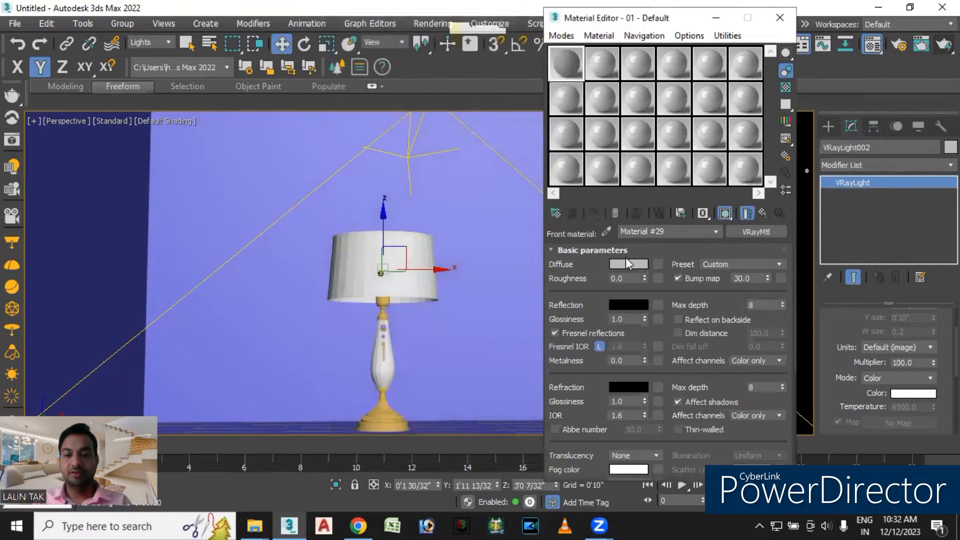
Set the front VRayMtl's diffuse colour to a saturated green, RGB 19, 161, 0.
click(626, 263)
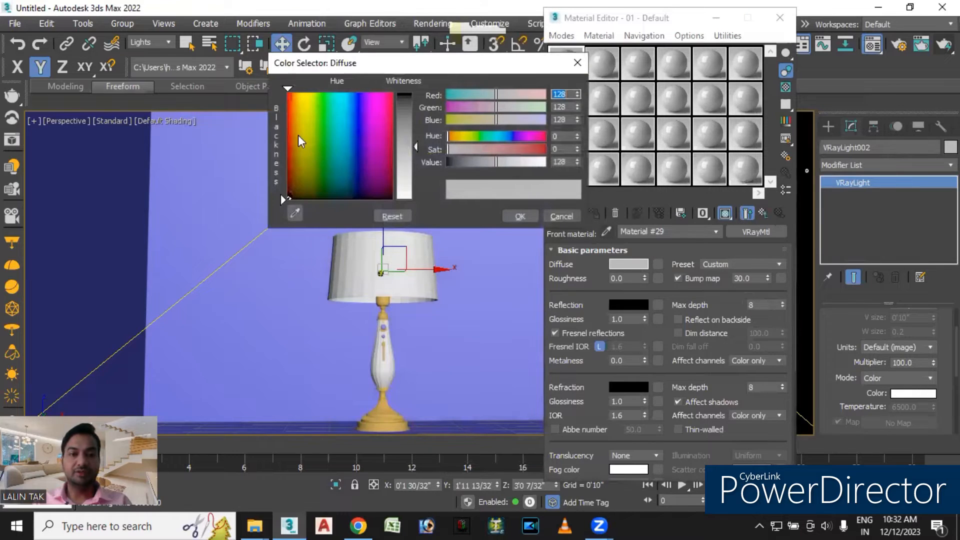
click(320, 133)
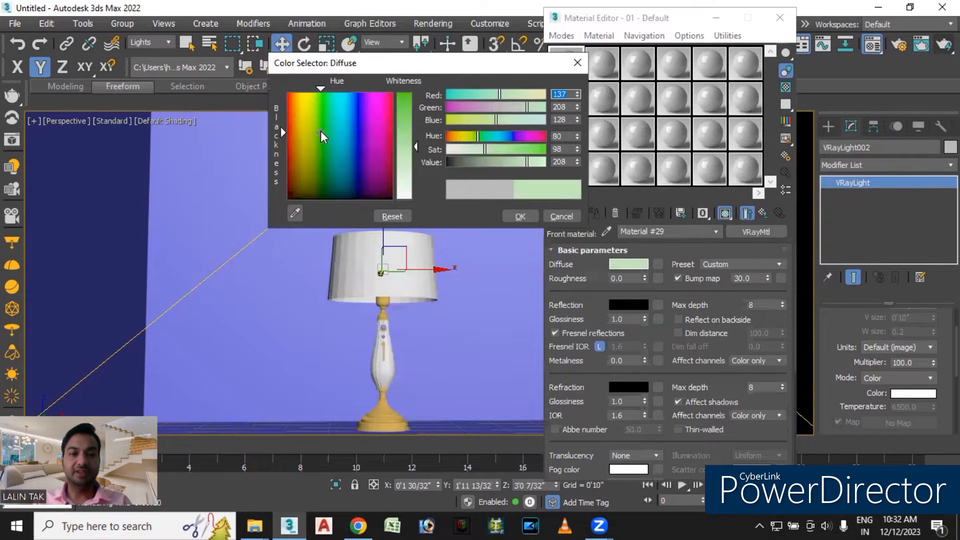
drag(411, 150, 415, 94)
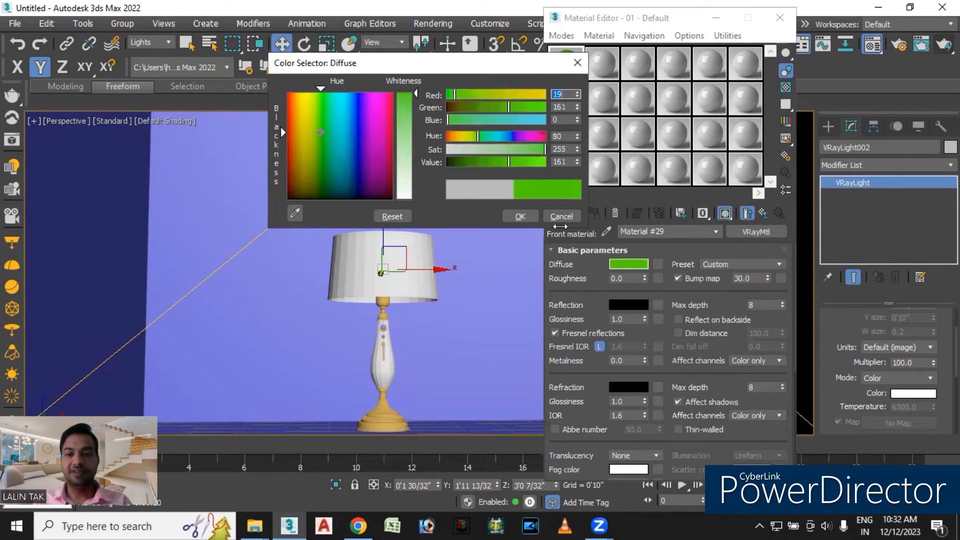
click(521, 217)
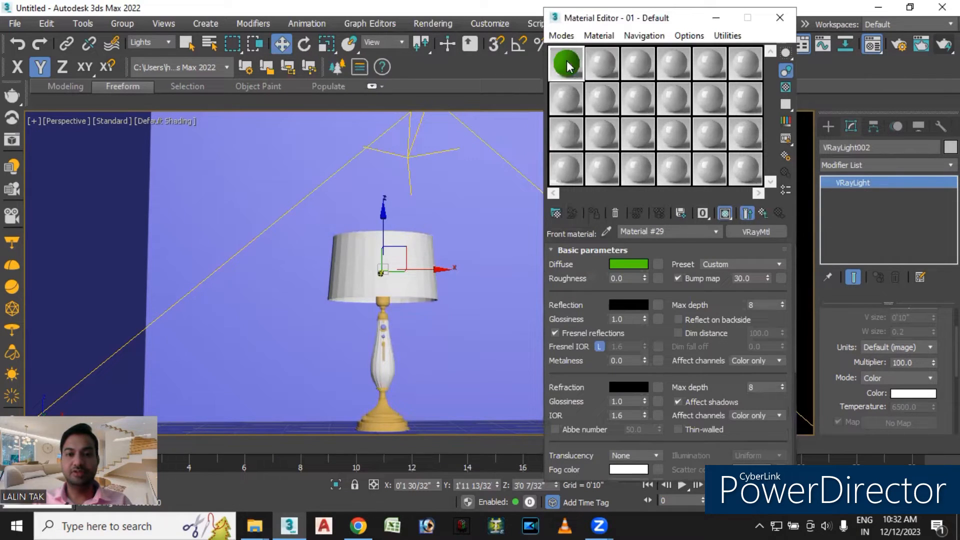
Set the selection filter to All, assign the green two-sided material to the lampshade, and minimize the Material Editor.
drag(566, 61, 416, 259)
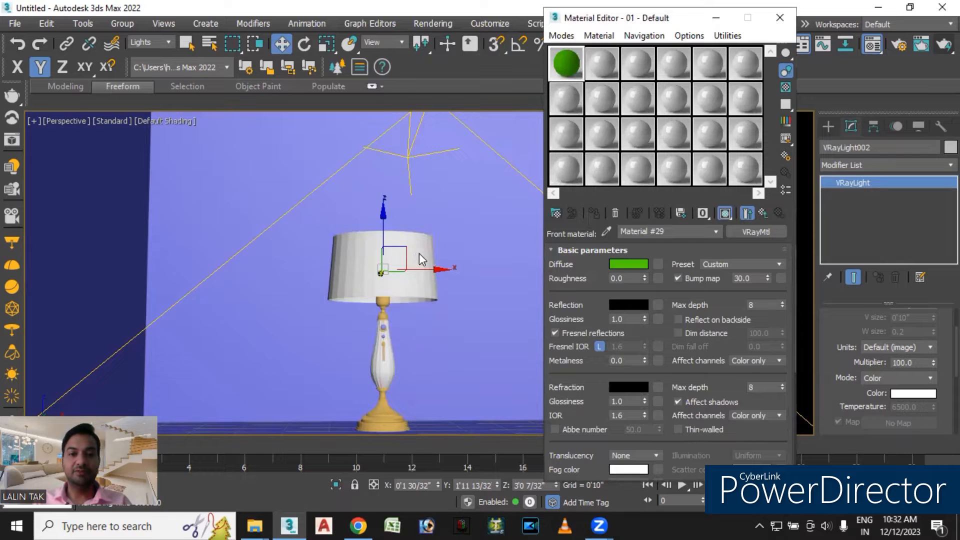
click(149, 42)
click(145, 52)
drag(561, 70, 413, 261)
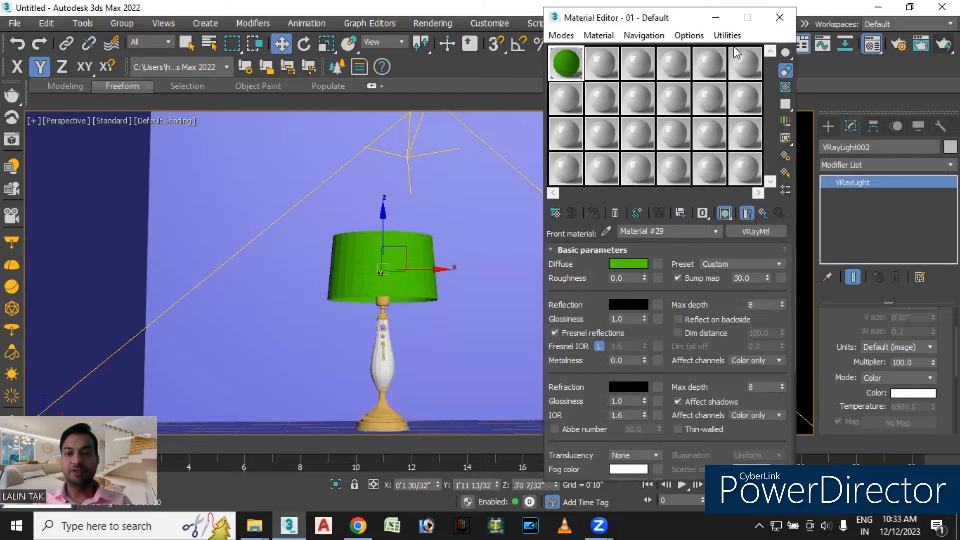
click(716, 17)
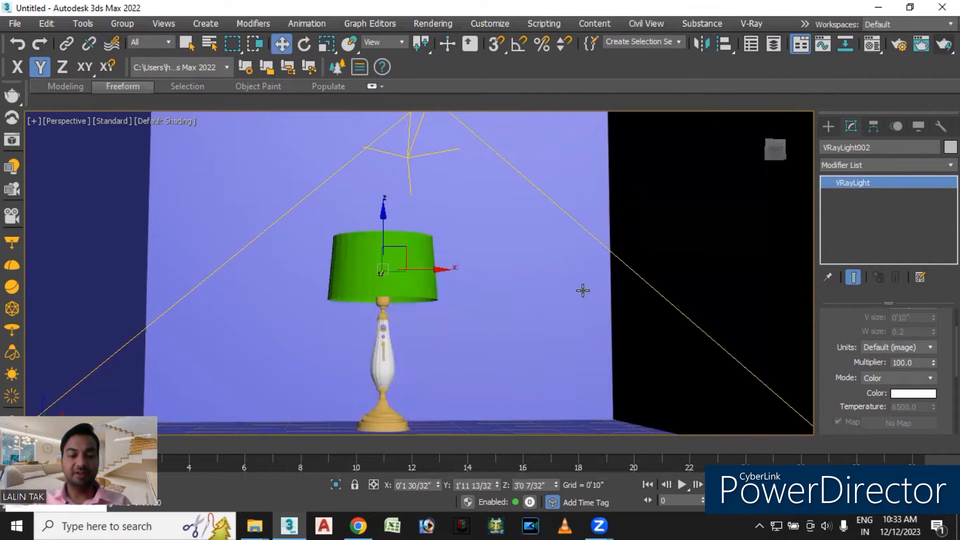
Run a V-Ray test render of the lamp with its green shade and close the frame buffer.
alt+middle_drag(580, 297, 599, 229)
scroll(578, 305, up, 1)
alt+middle_drag(559, 275, 595, 242)
click(944, 45)
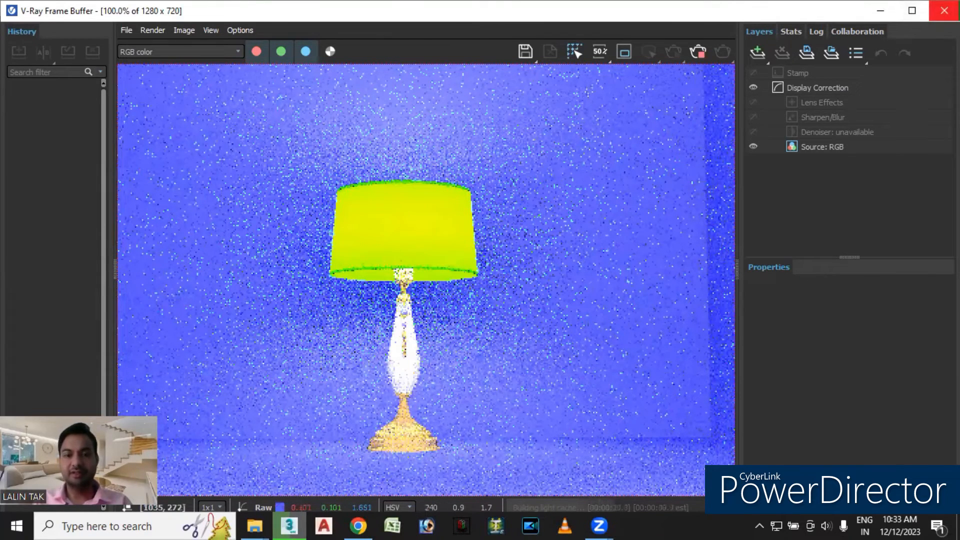
click(944, 10)
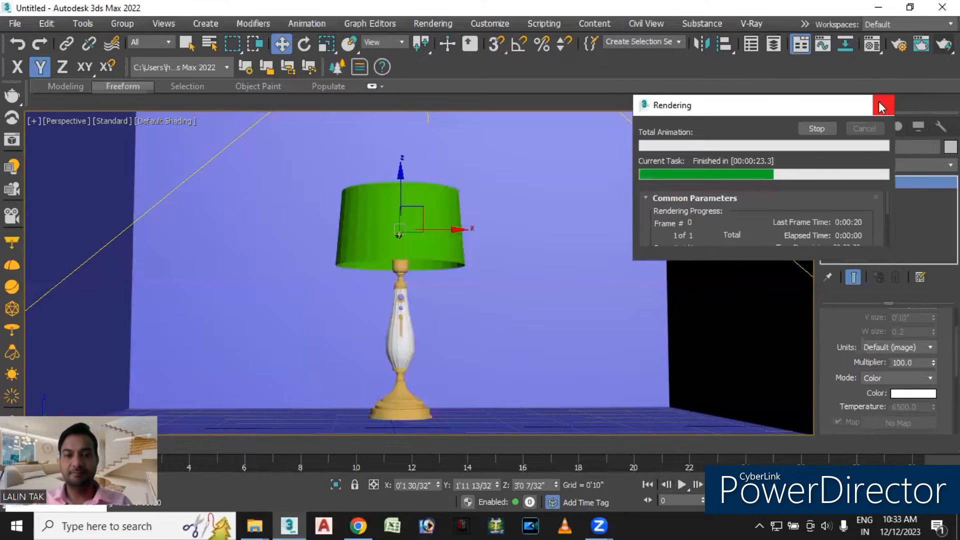
mouse_move(844, 395)
mouse_down()
mouse_move(845, 356)
mouse_move(845, 397)
mouse_up()
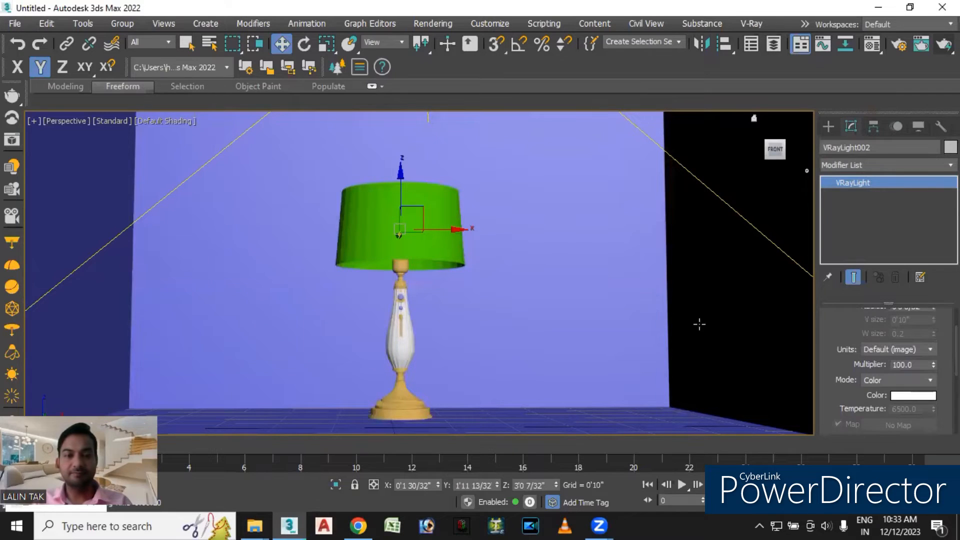
alt+middle_drag(563, 321, 545, 373)
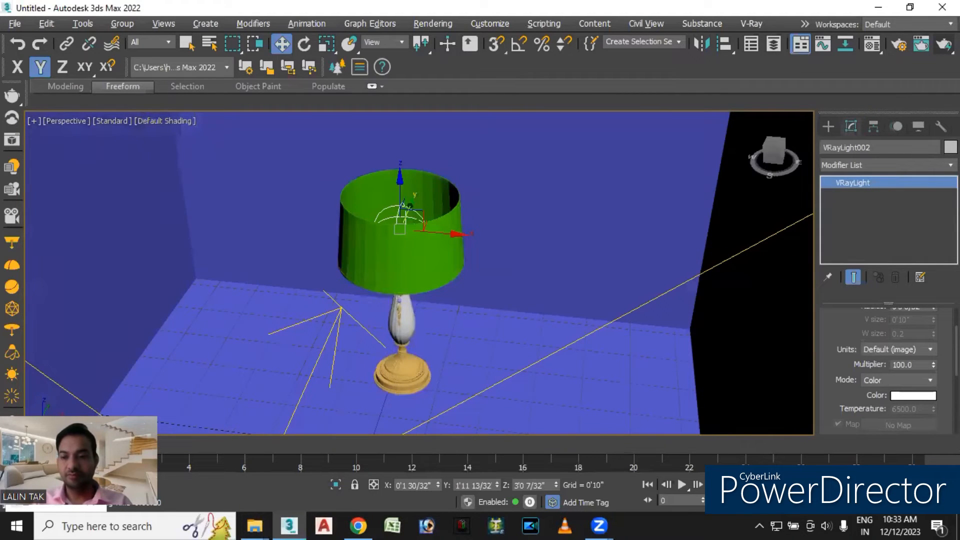
scroll(888, 370, down, 5)
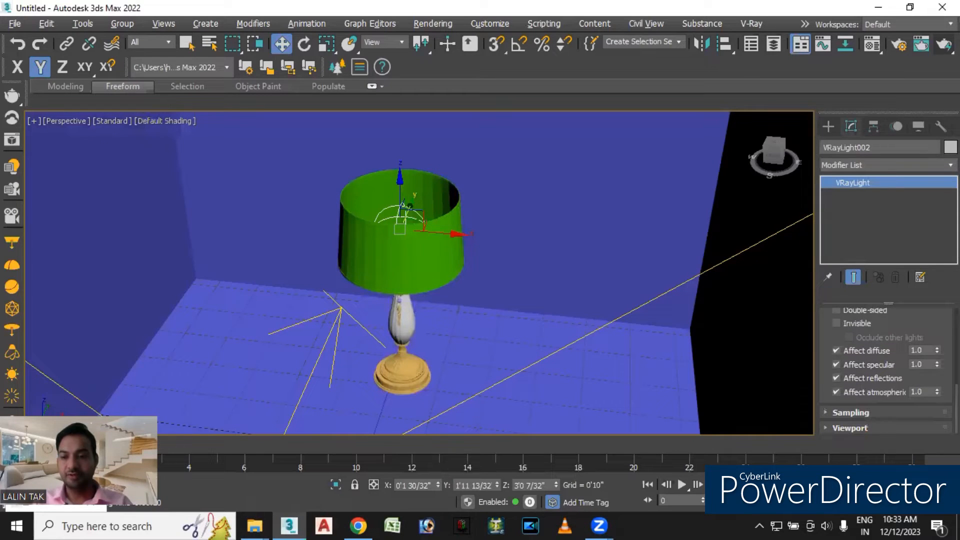
click(872, 25)
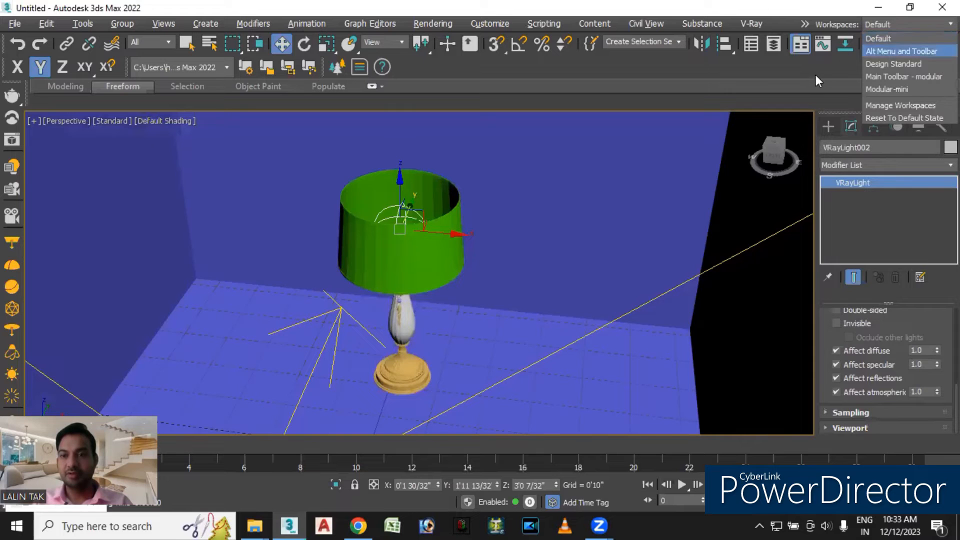
click(815, 74)
Enable the back material in the lampshade's VRay2SidedMtl and assign a VRayMtl to it.
click(871, 45)
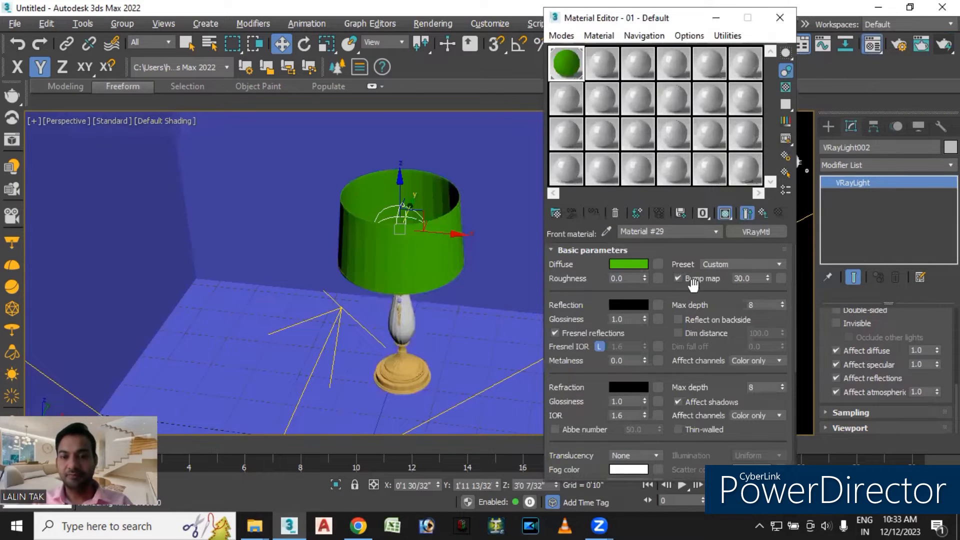
mouse_move(534, 270)
alt+middle_down()
mouse_move(521, 268)
mouse_move(529, 250)
mouse_move(512, 267)
mouse_move(519, 261)
alt+middle_up()
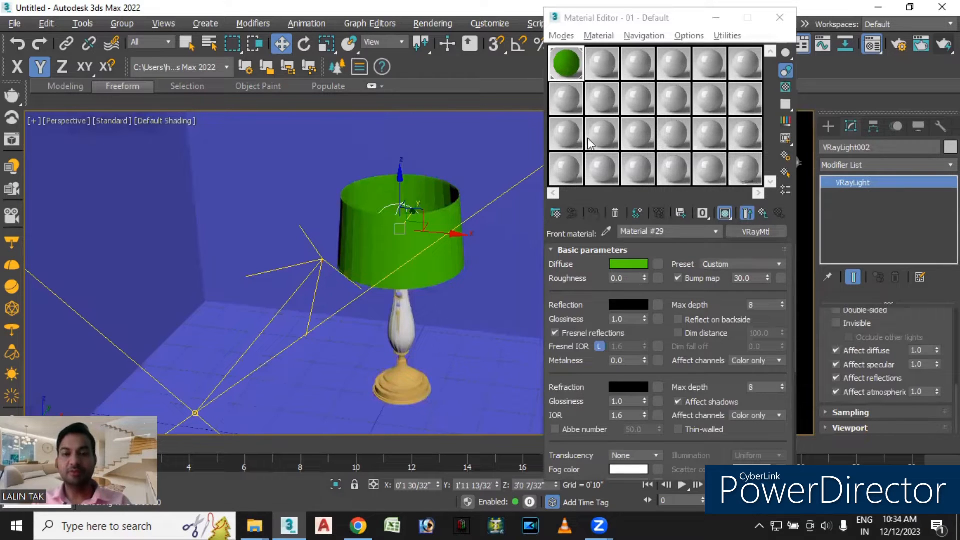
click(715, 232)
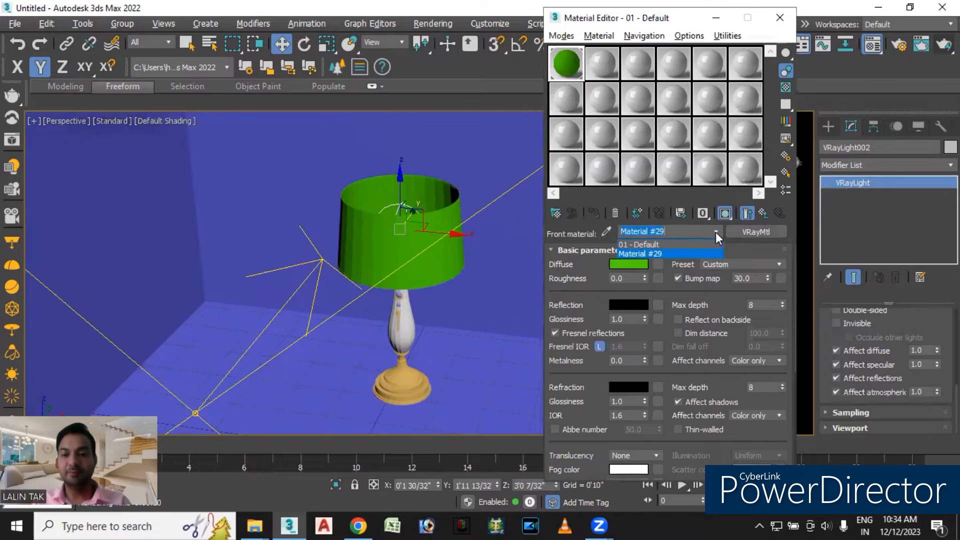
click(667, 242)
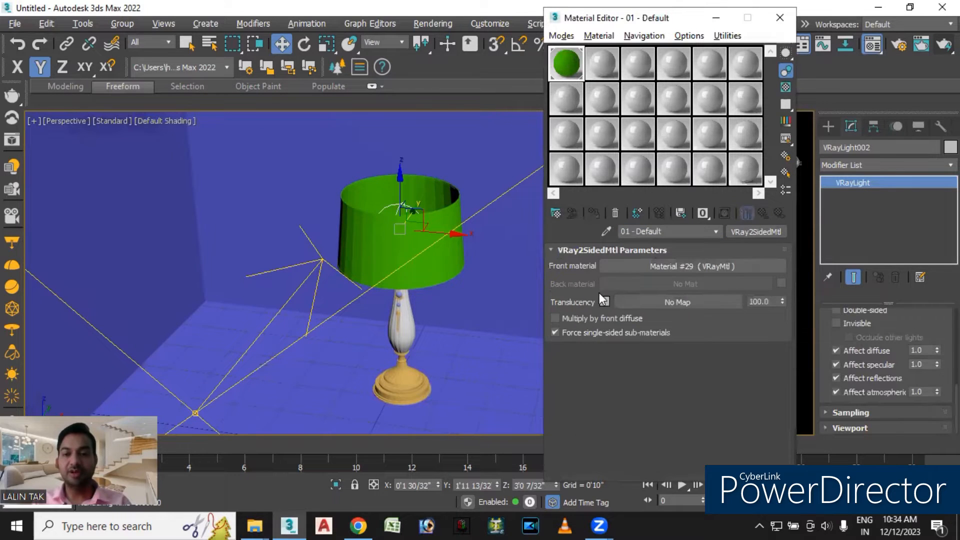
click(780, 282)
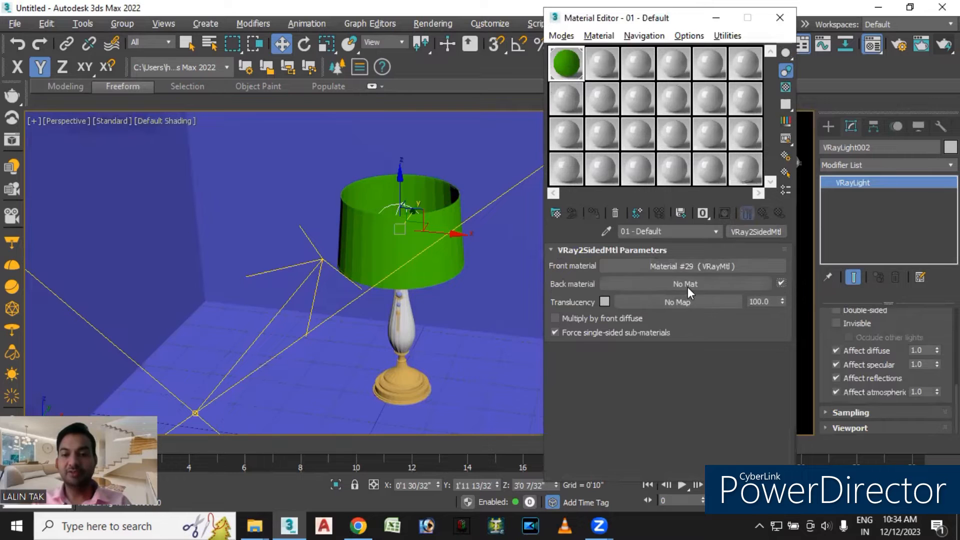
click(688, 283)
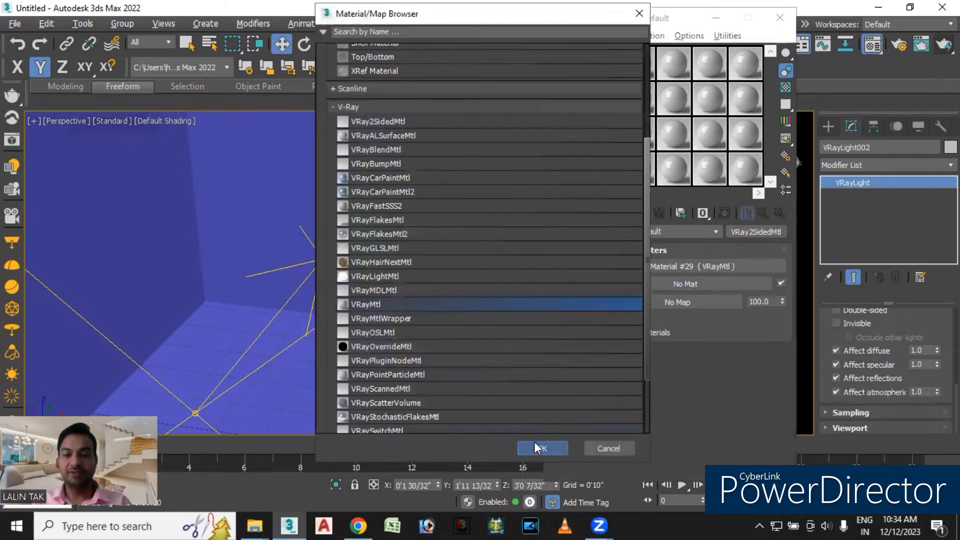
click(537, 446)
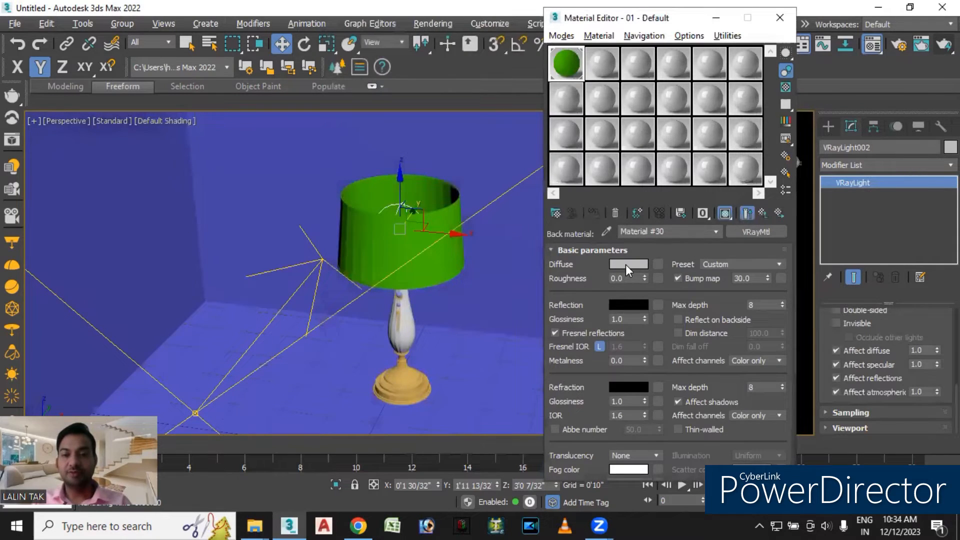
Set the back material's diffuse colour to near-white.
click(626, 265)
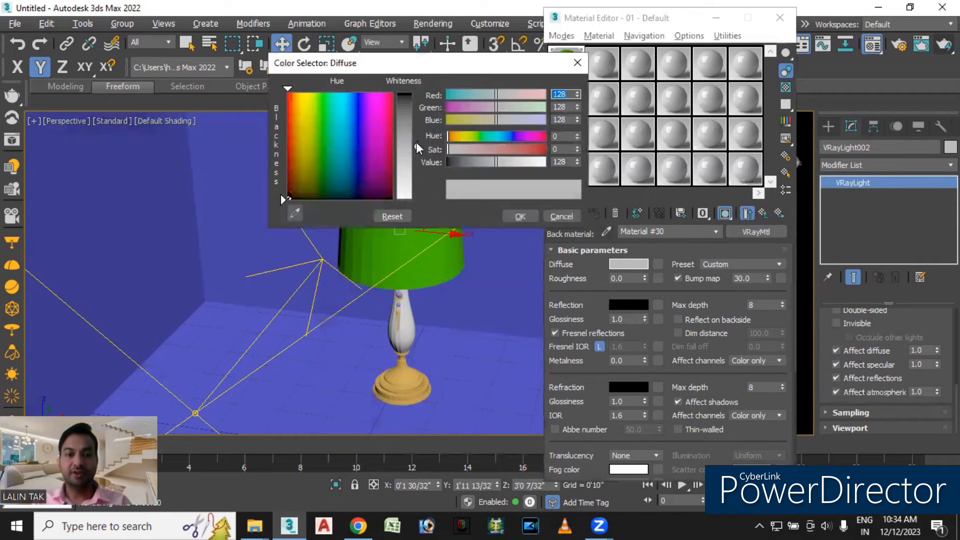
drag(415, 143, 415, 190)
click(520, 216)
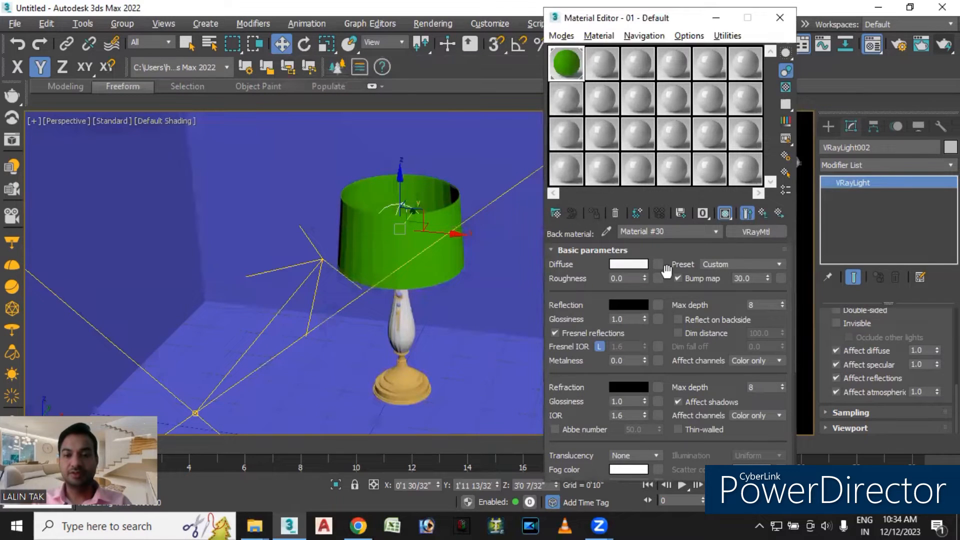
Minimize the Material Editor, test render the lamp with the white back material, and close the frame buffer.
click(715, 19)
alt+middle_drag(456, 347, 488, 329)
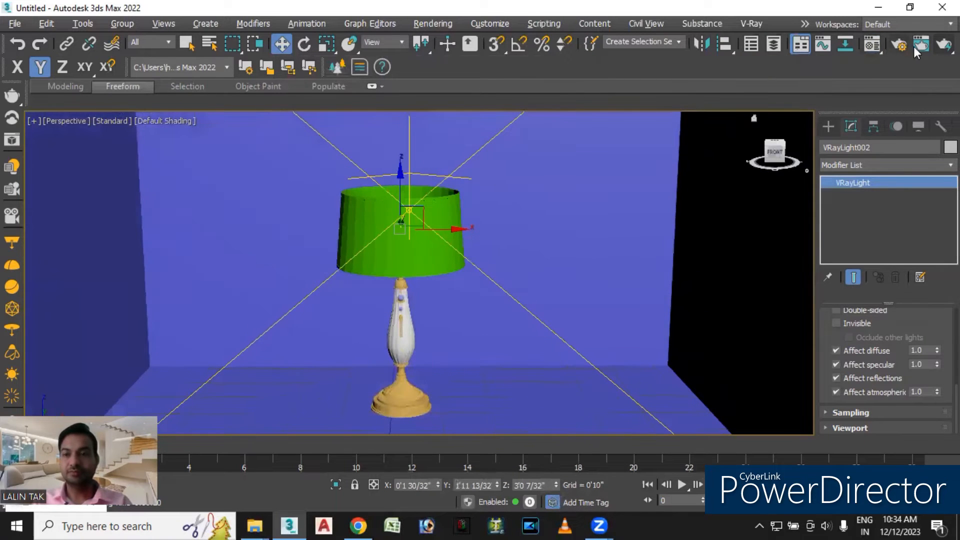
click(944, 44)
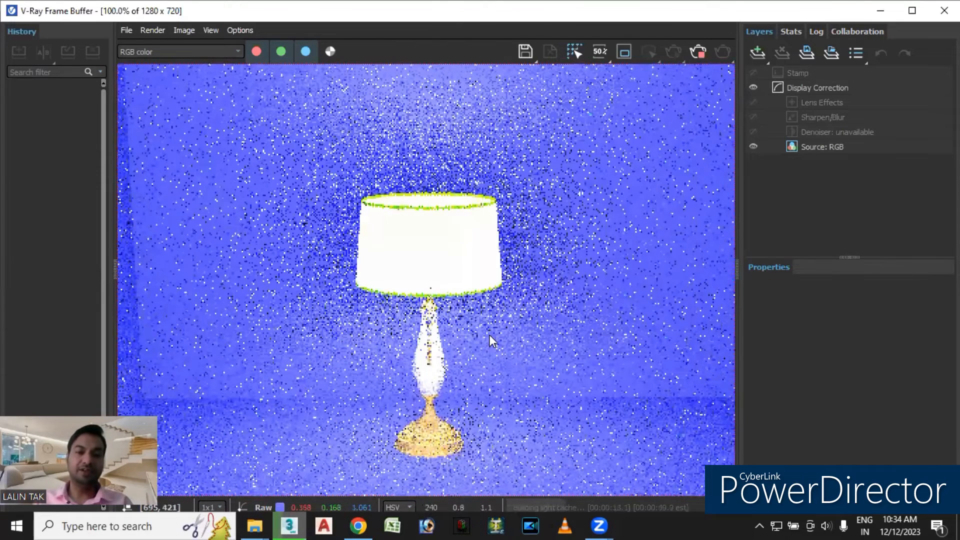
click(944, 10)
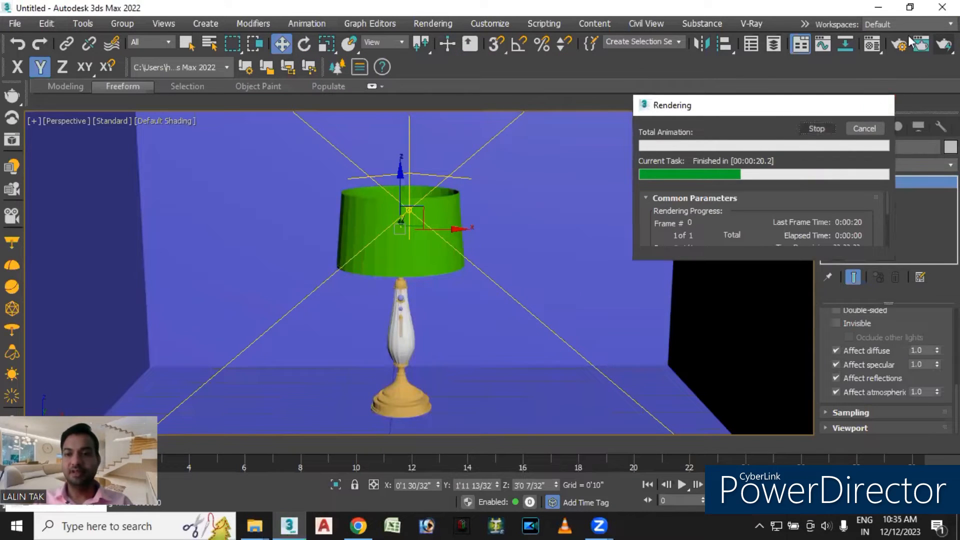
Lower the two-sided material's translucency amount to 5.692 and close the Material Editor.
key(m)
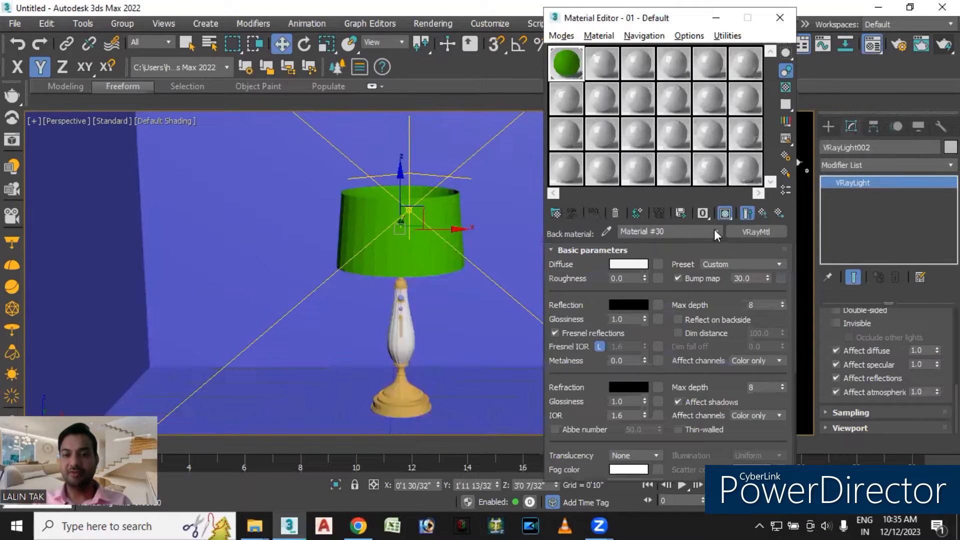
click(715, 232)
key(Up)
key(Return)
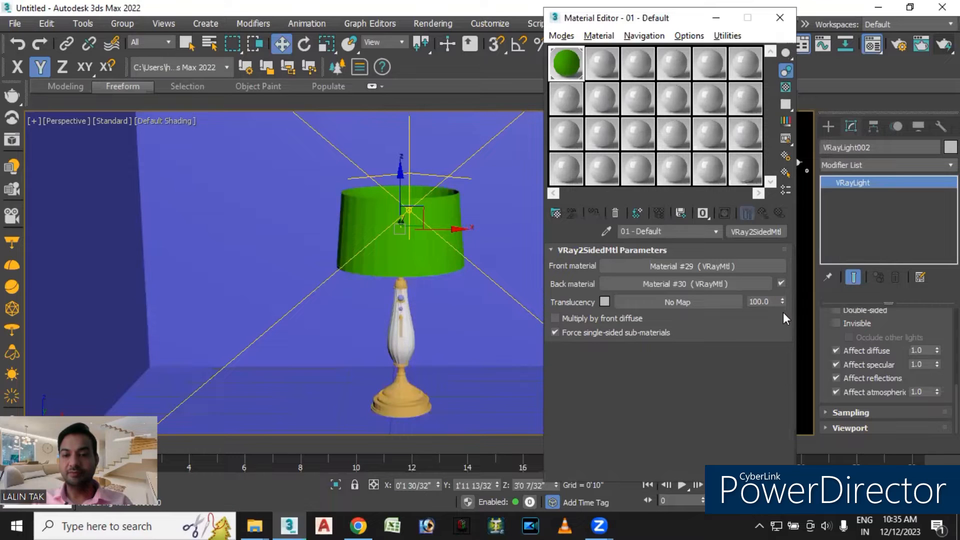
drag(782, 299, 785, 416)
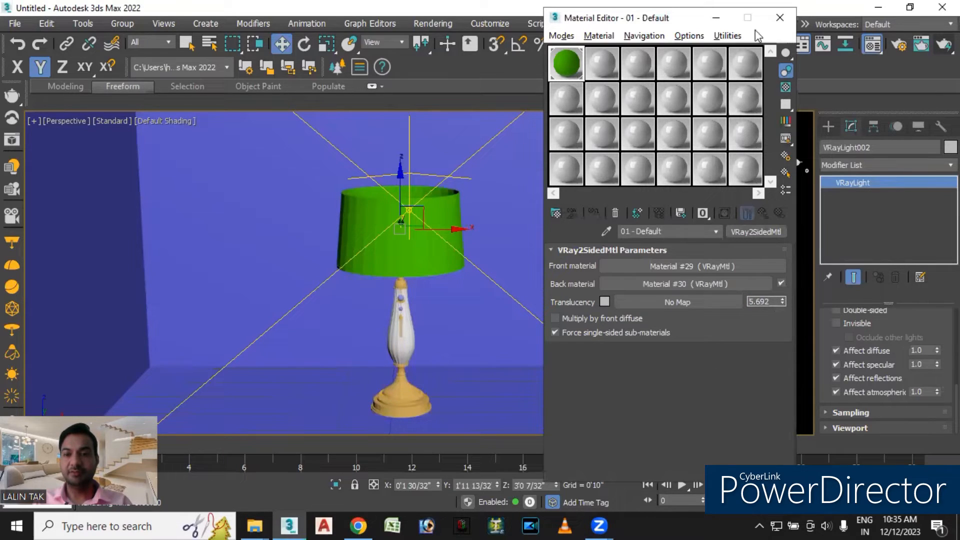
click(779, 22)
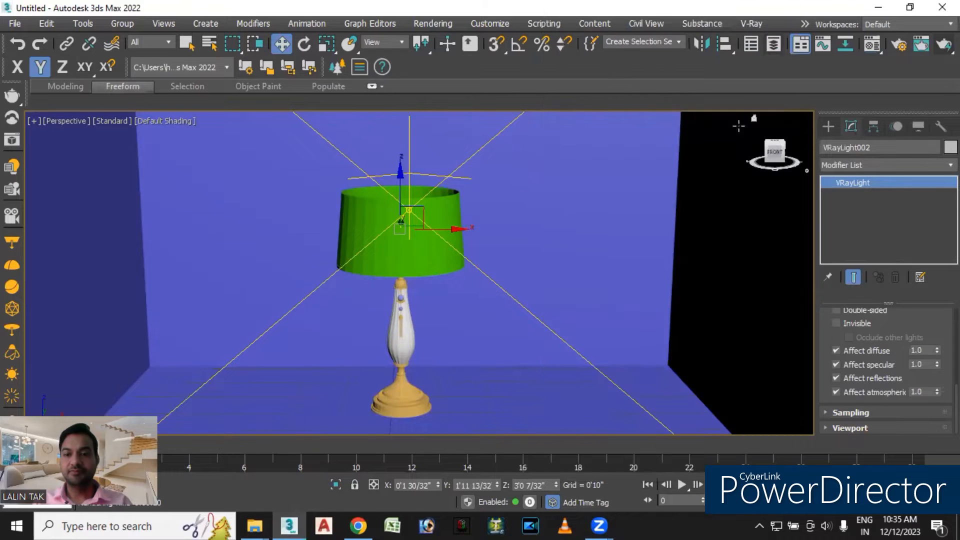
Test render the lamp with the reduced translucency, inspect the lampshade up close in the frame buffer, and stop the rendering.
click(877, 45)
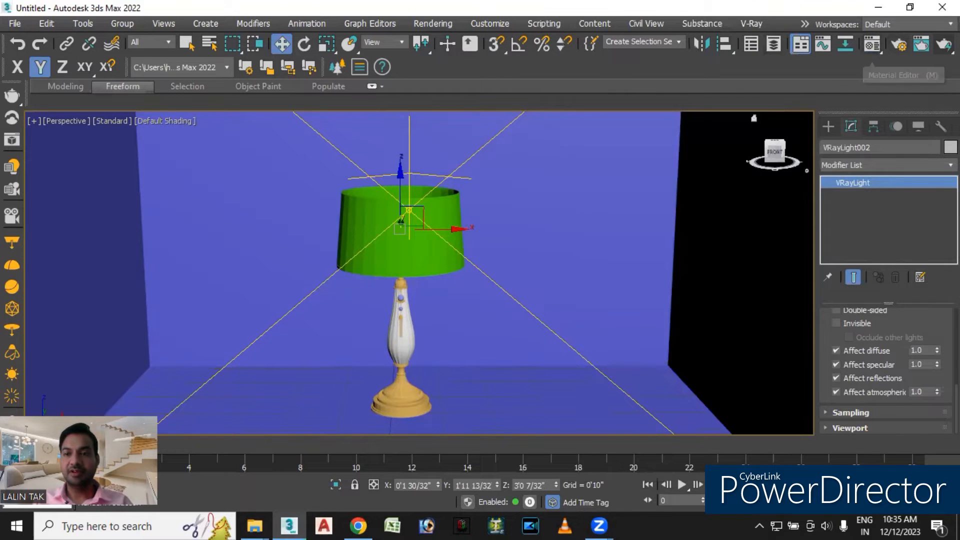
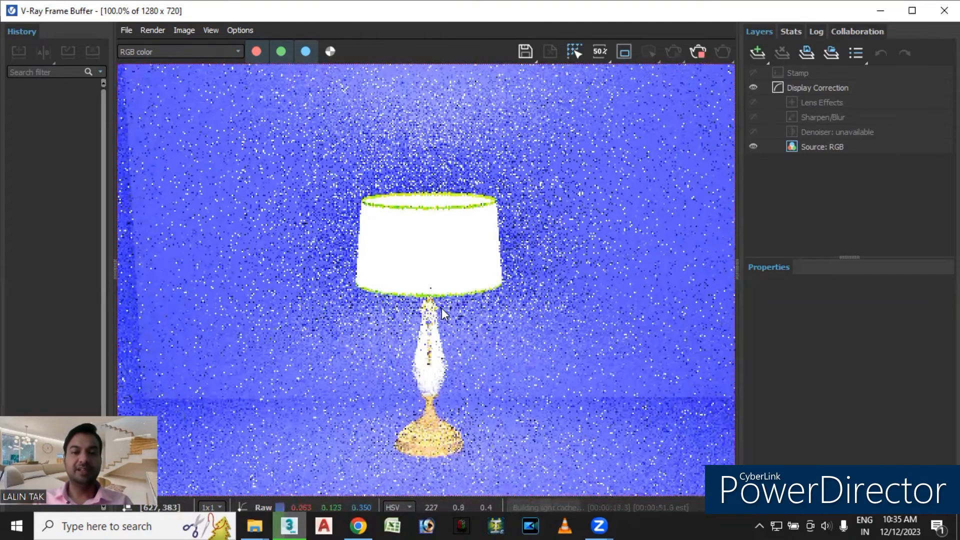
scroll(442, 308, up, 1)
middle_drag(446, 319, 450, 355)
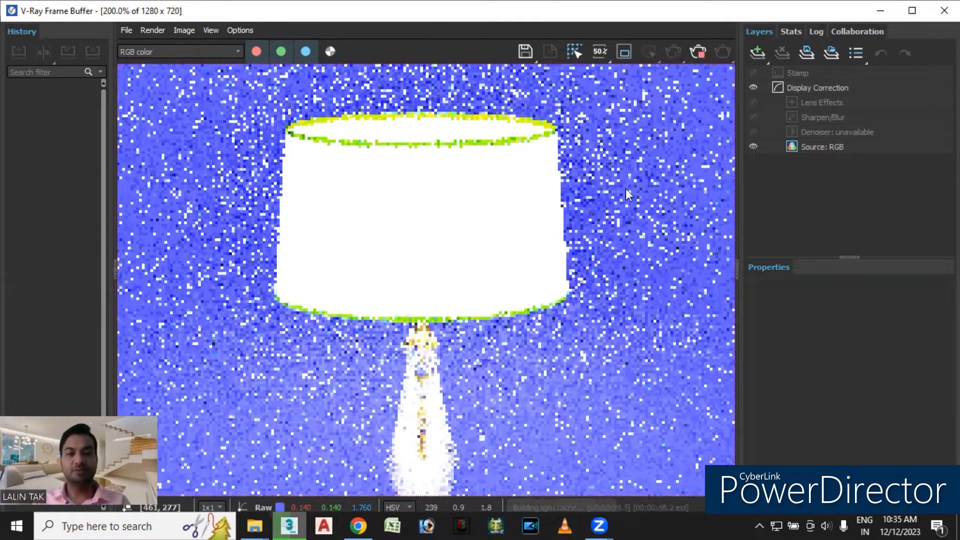
click(880, 11)
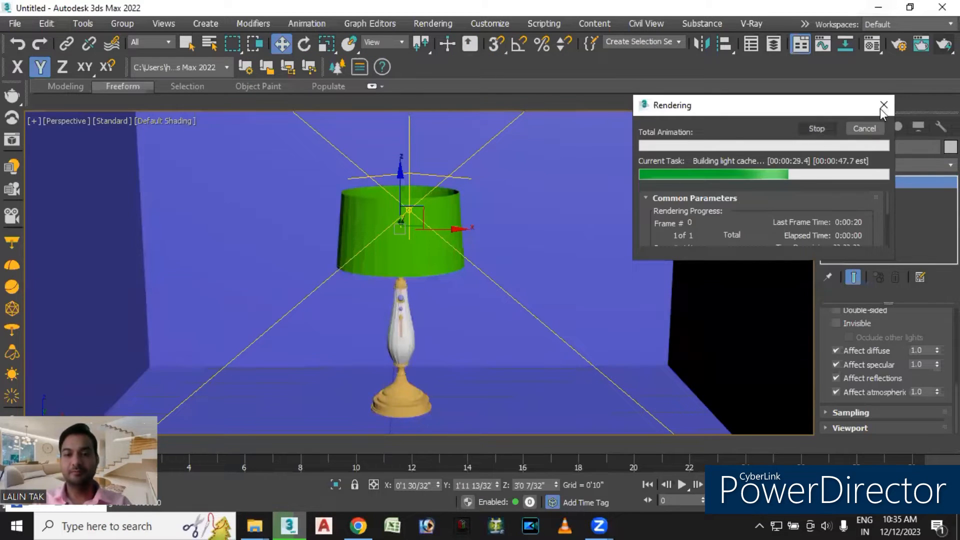
click(883, 104)
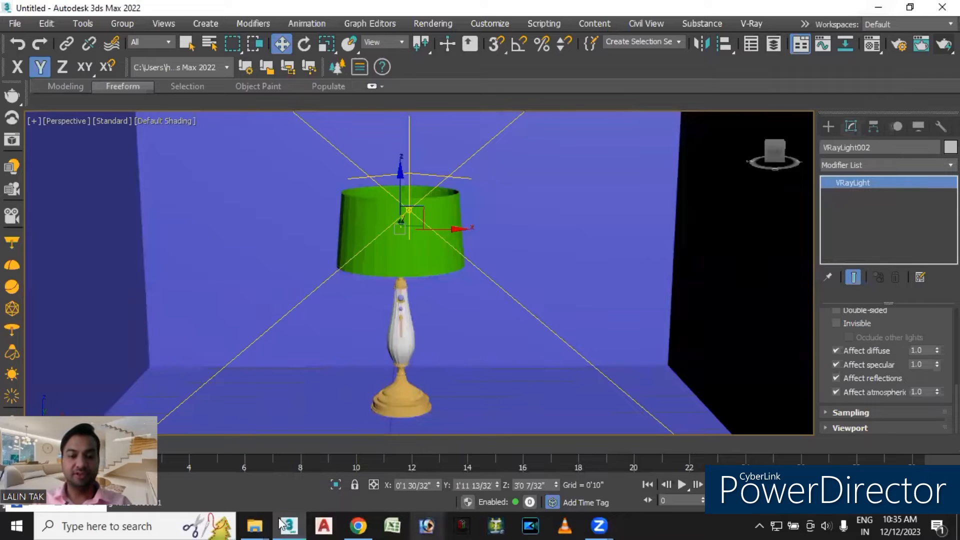
Switch to Chrome and search Google for "cloth texture".
click(359, 525)
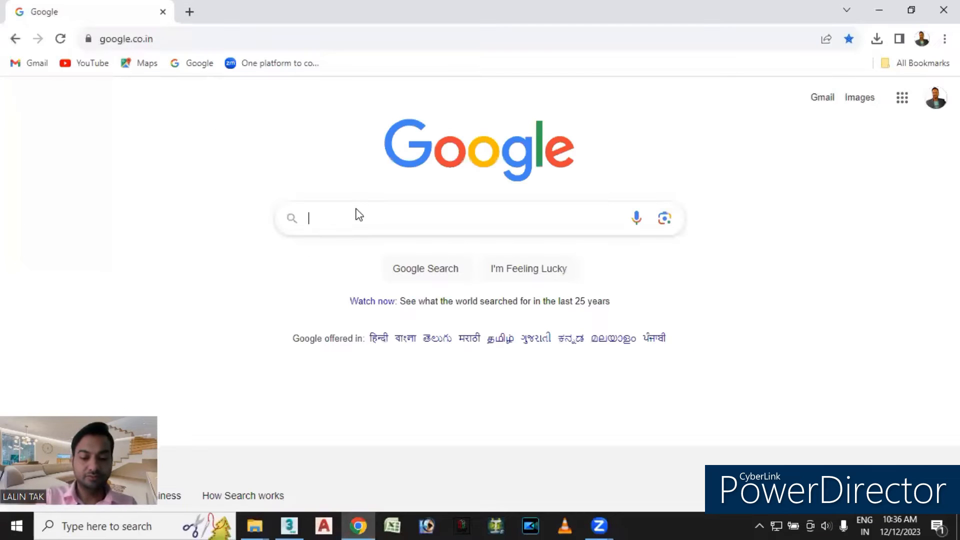
text(cloth )
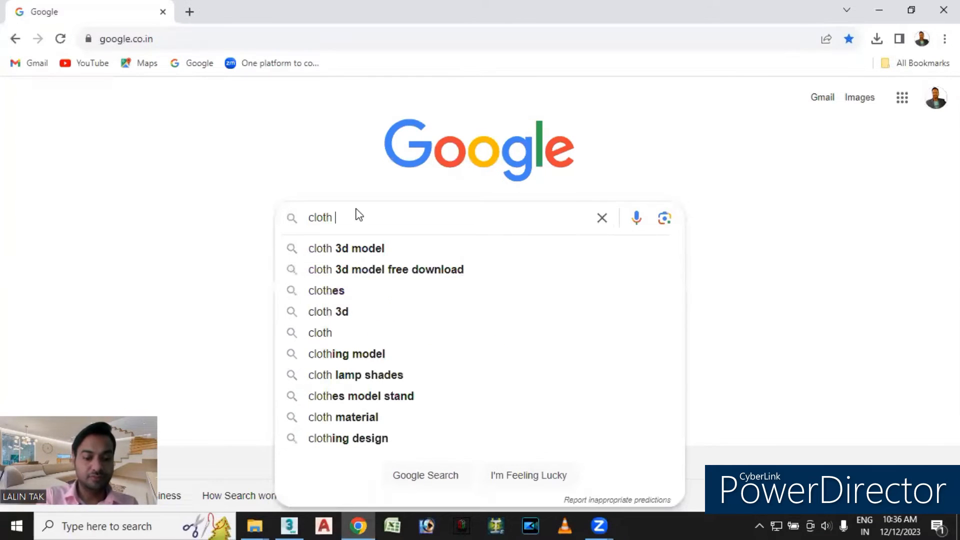
text(tex)
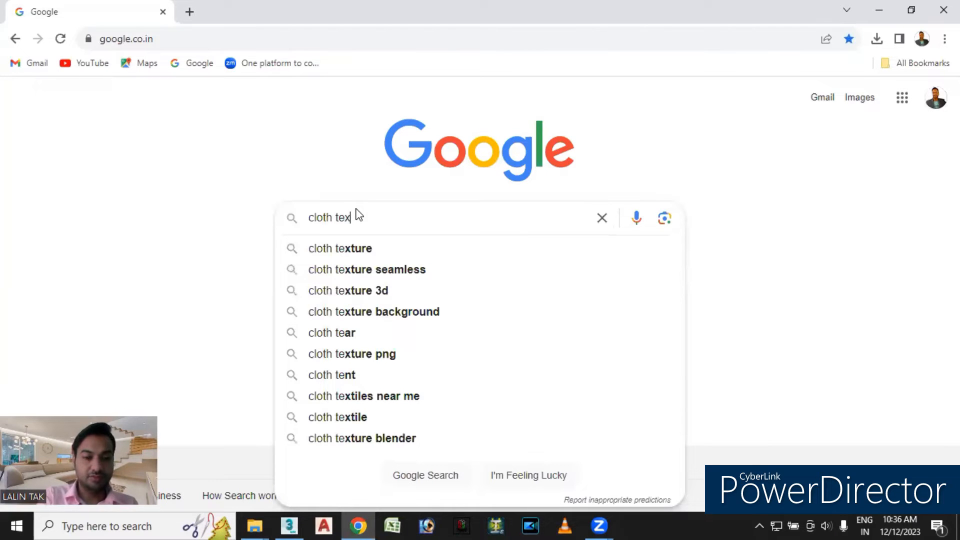
text(ture)
click(350, 248)
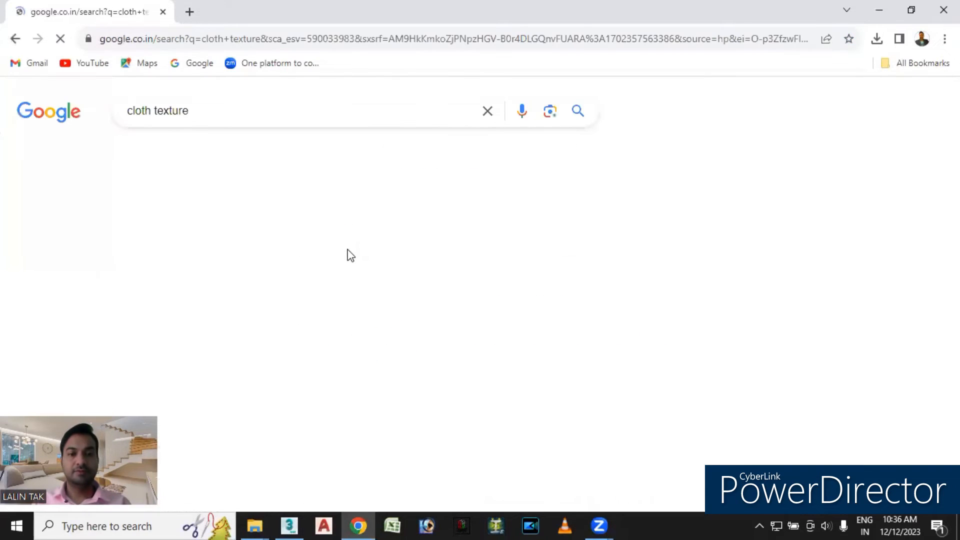
Browse the image results for cloth texture, open the red plaid fabric from Wild Textures, and start saving its image.
scroll(445, 245, down, 3)
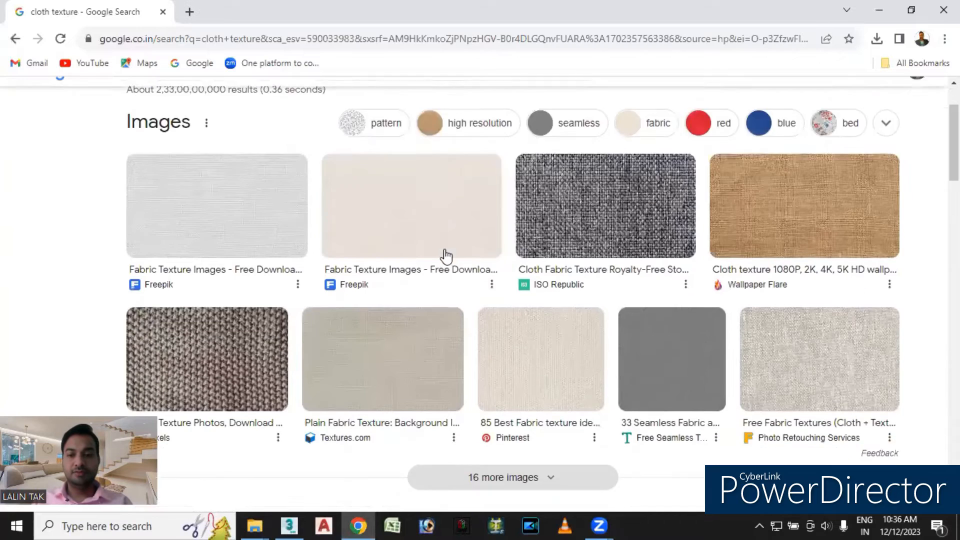
scroll(439, 247, down, 3)
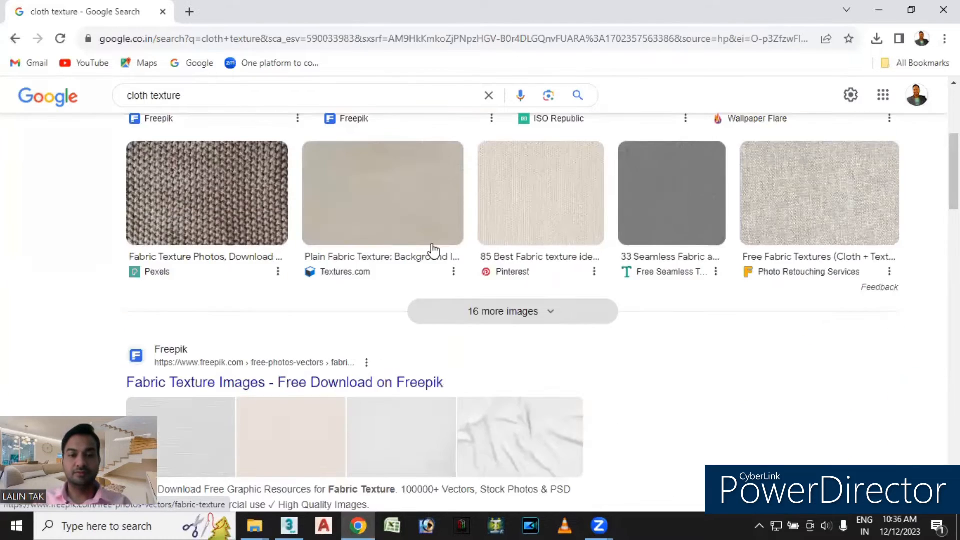
scroll(367, 238, down, 2)
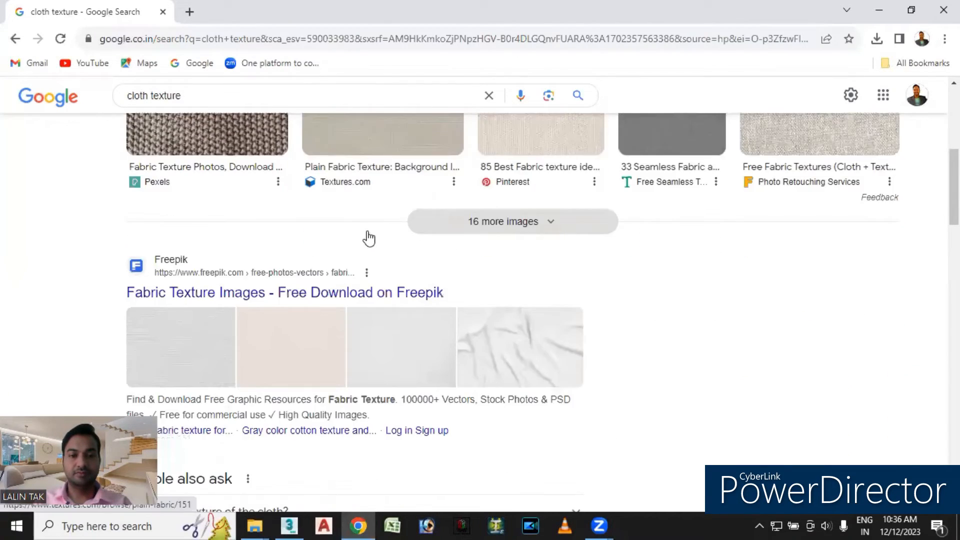
scroll(354, 235, up, 8)
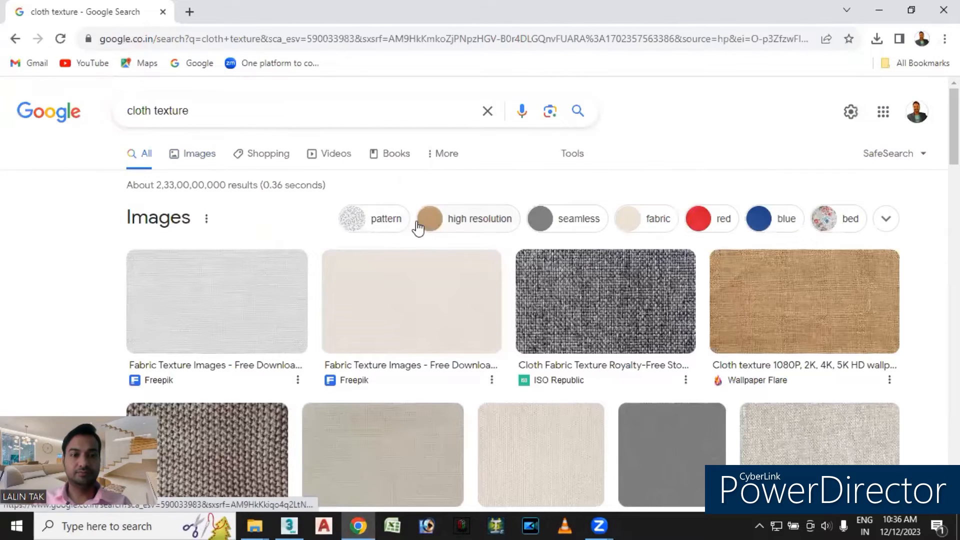
click(192, 158)
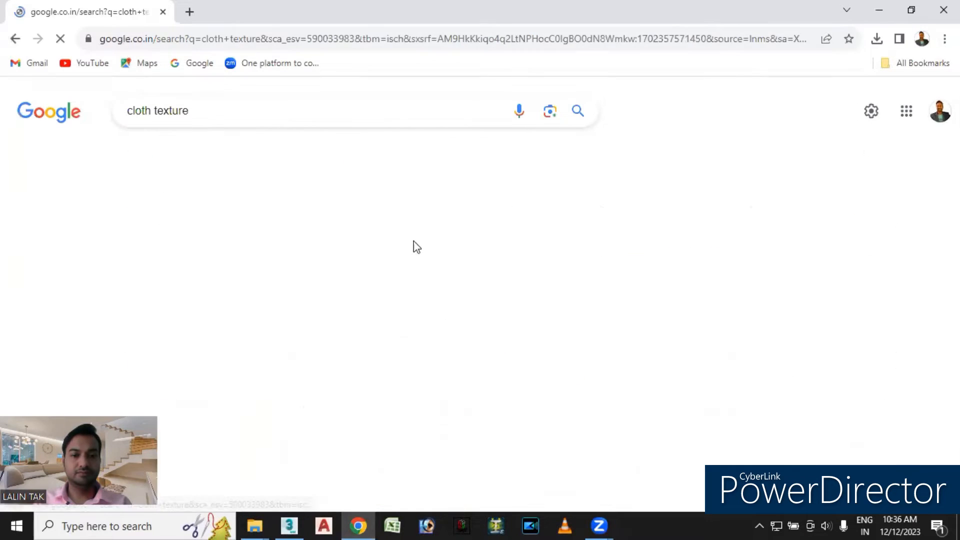
scroll(574, 280, down, 5)
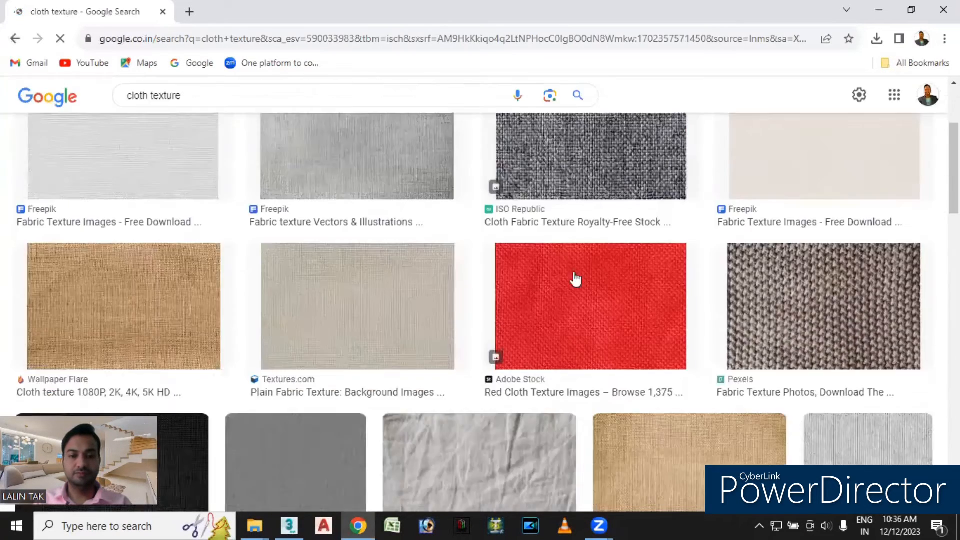
scroll(575, 281, down, 5)
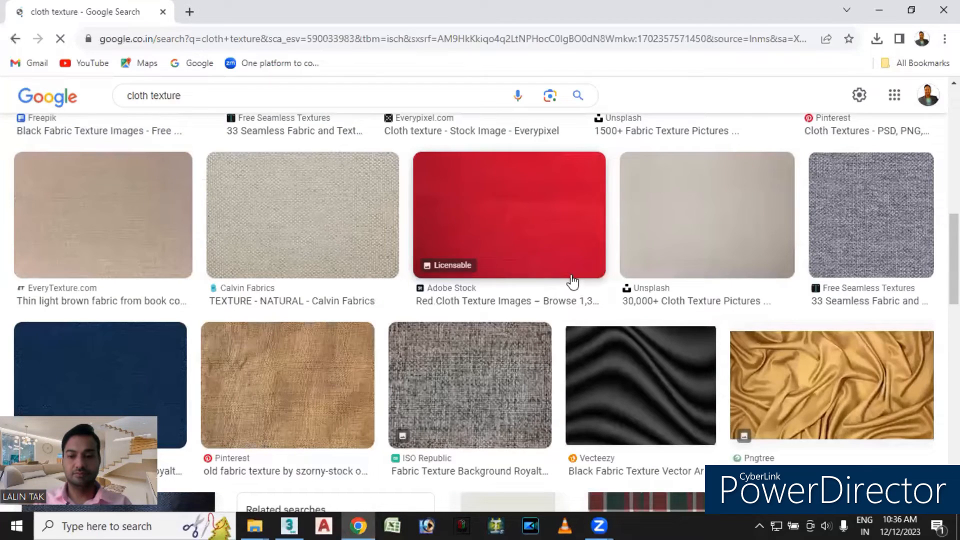
scroll(573, 282, down, 5)
click(634, 321)
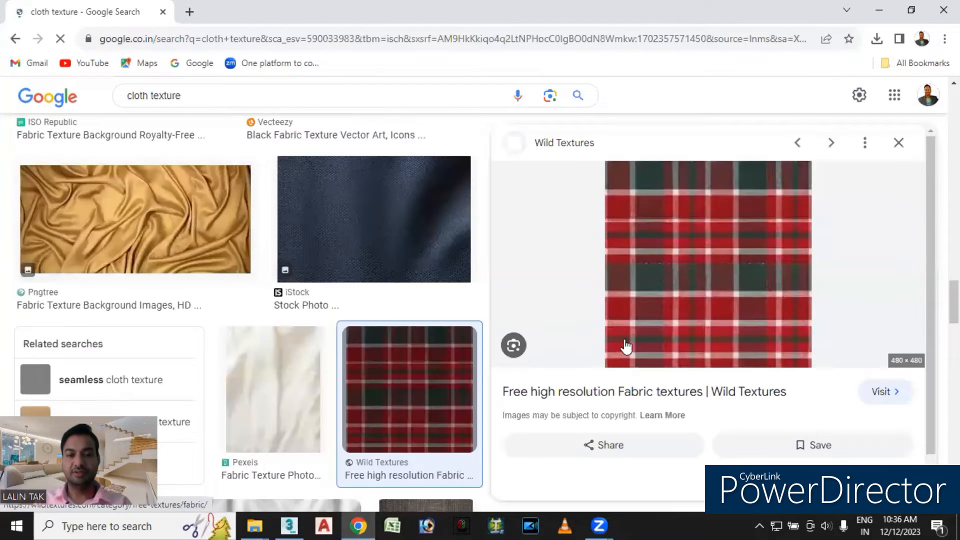
right_click(696, 255)
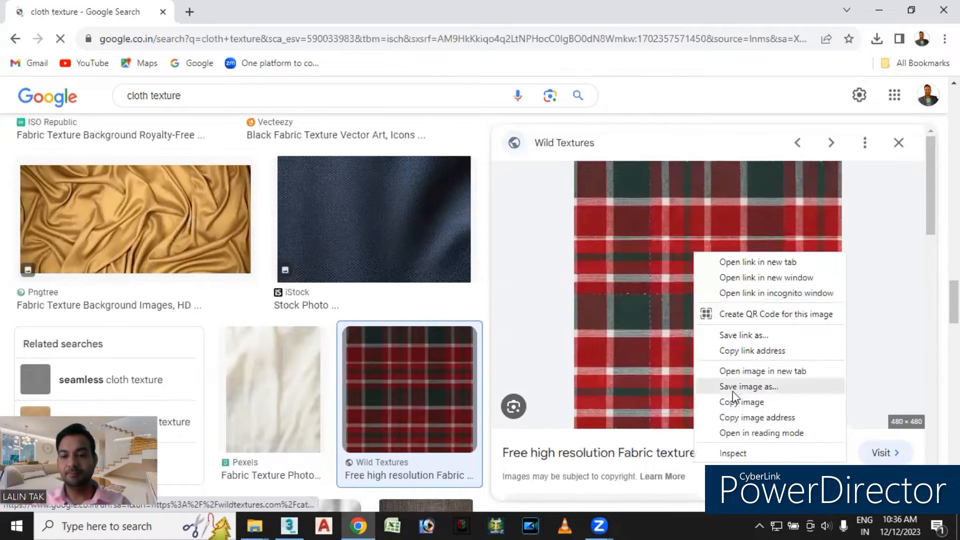
click(734, 387)
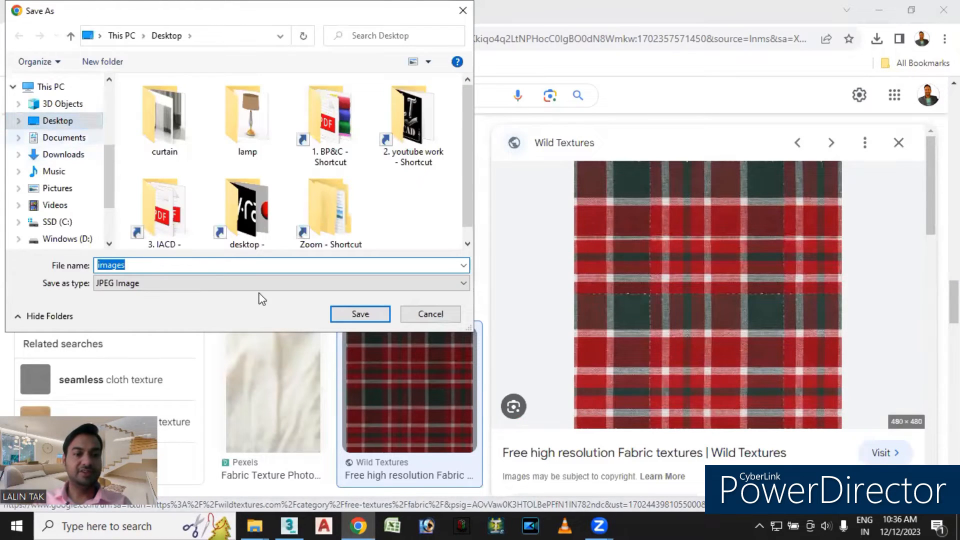
Try to save the plaid image under the name "lamp", and return to the Desktop folder.
click(153, 264)
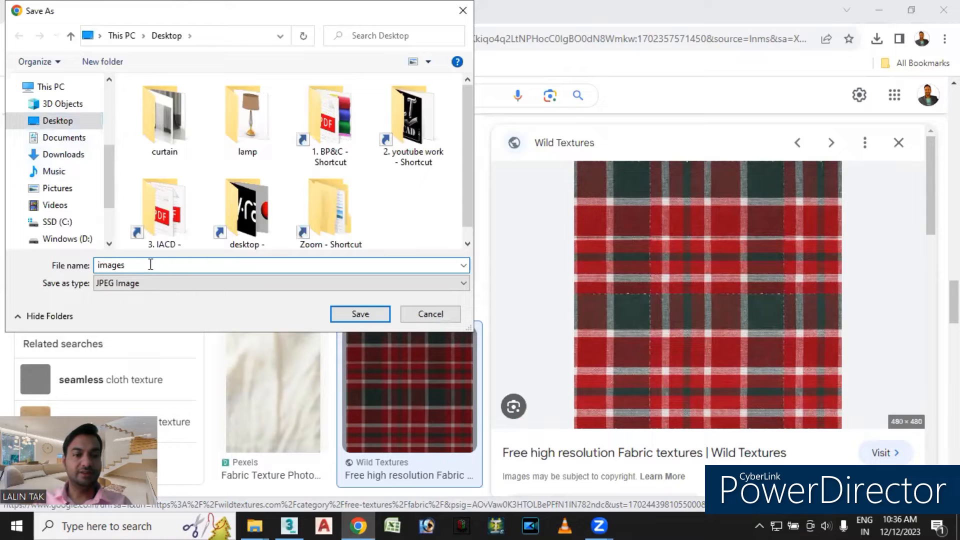
key(BackSpace)
key(BackSpace)
key(BackSpace)
key(BackSpace)
key(BackSpace)
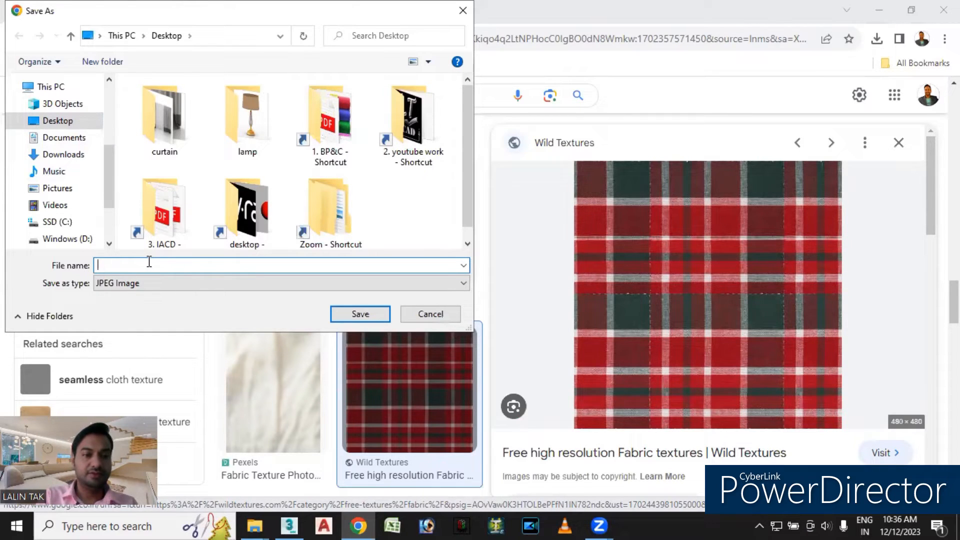
text(lamp)
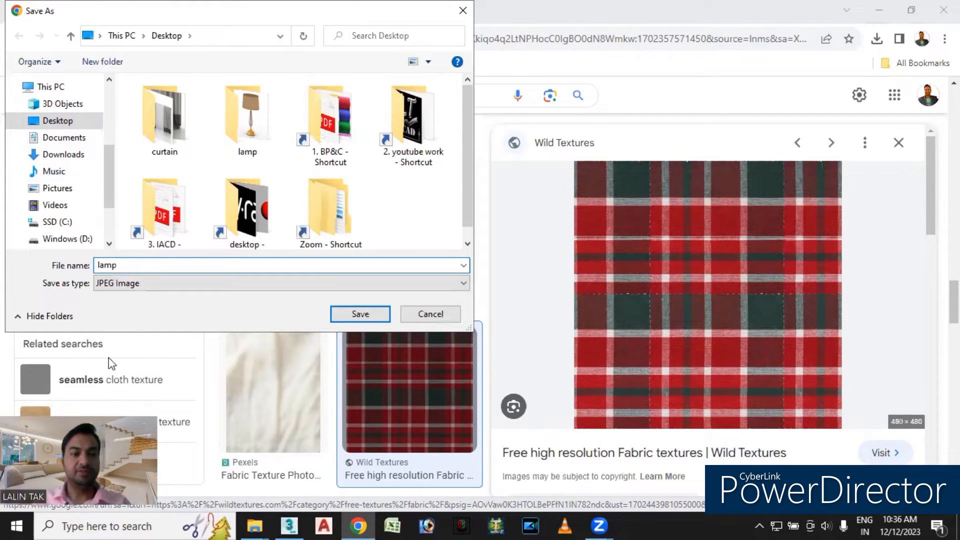
click(355, 313)
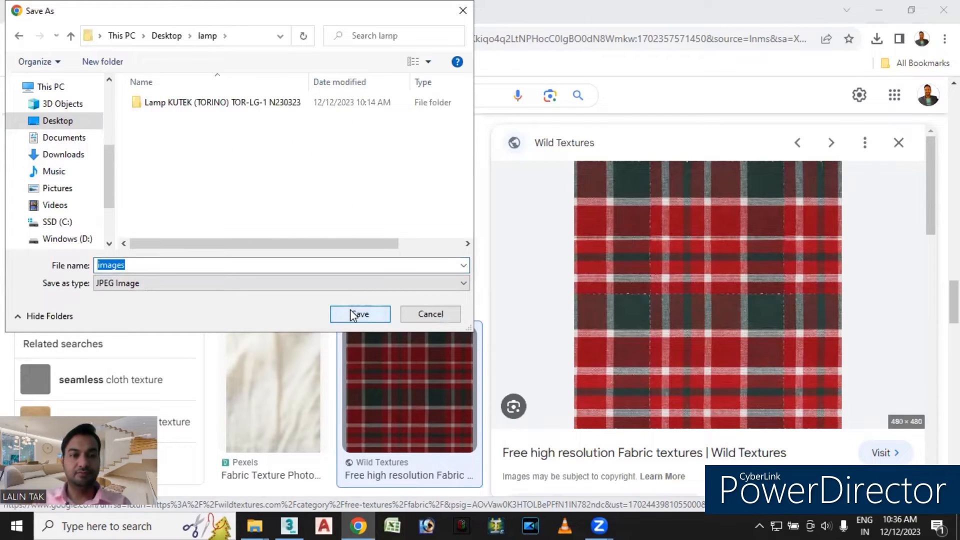
click(59, 125)
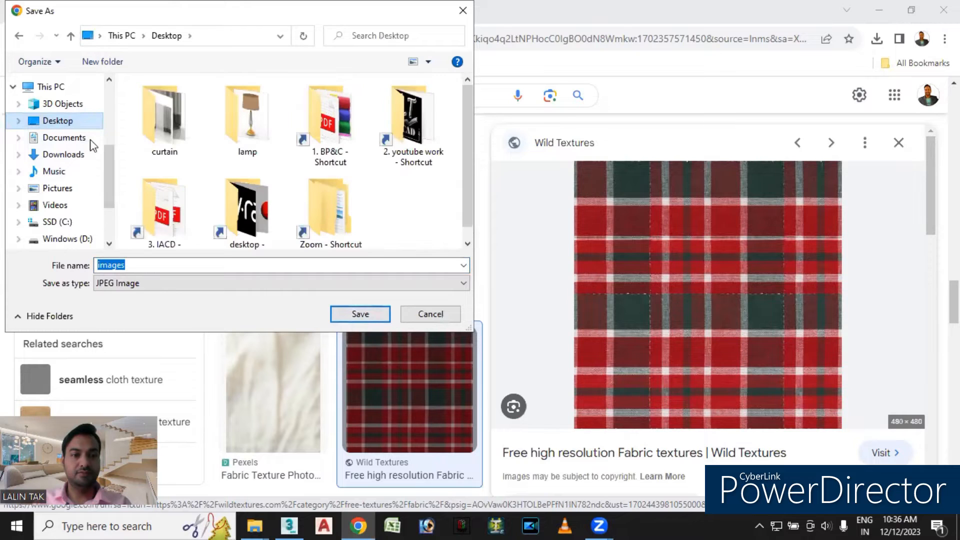
Save the plaid image to the Desktop as a JPEG named "images" and switch back to 3ds Max.
click(356, 314)
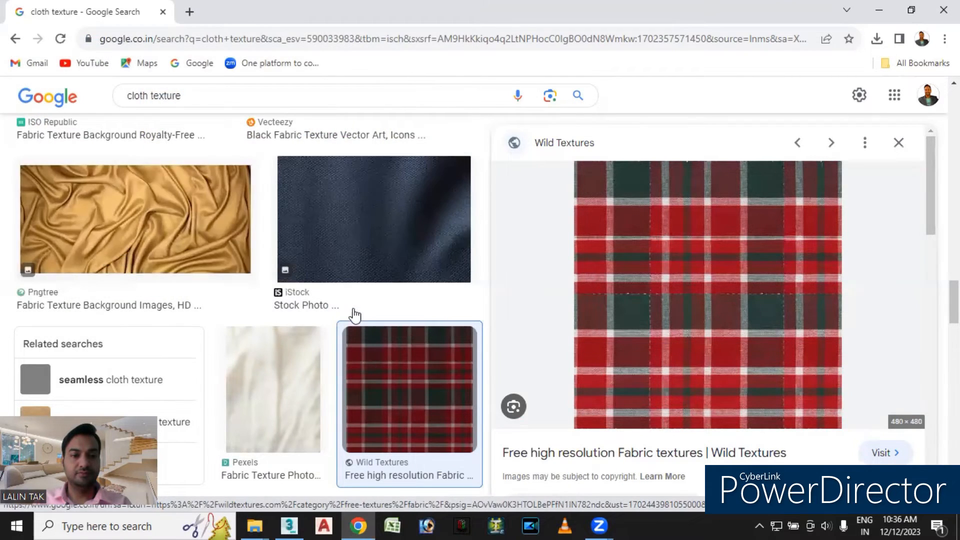
click(295, 524)
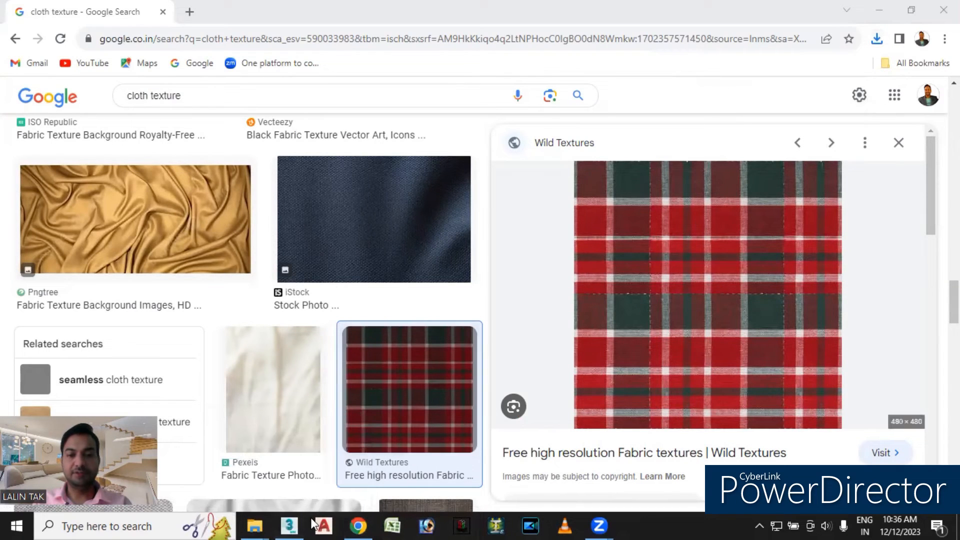
click(288, 467)
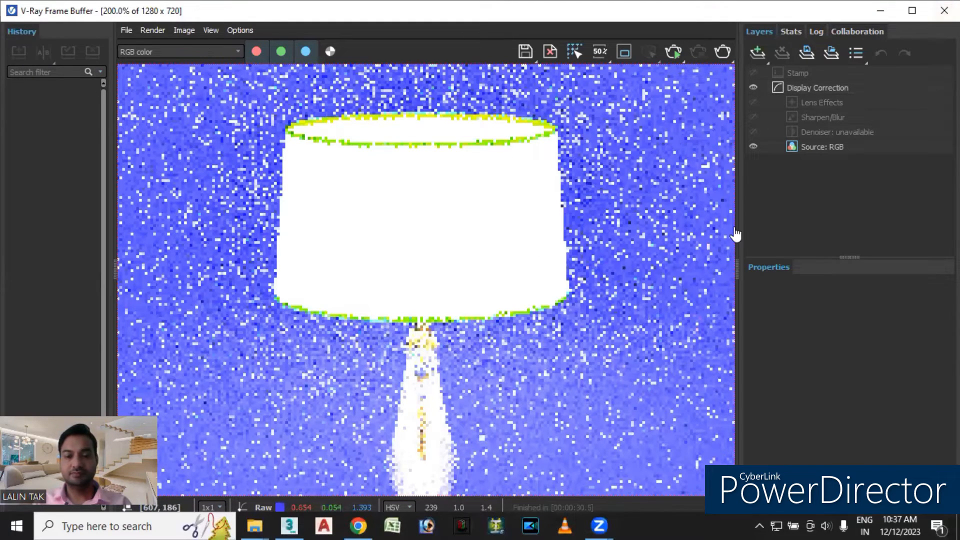
click(292, 519)
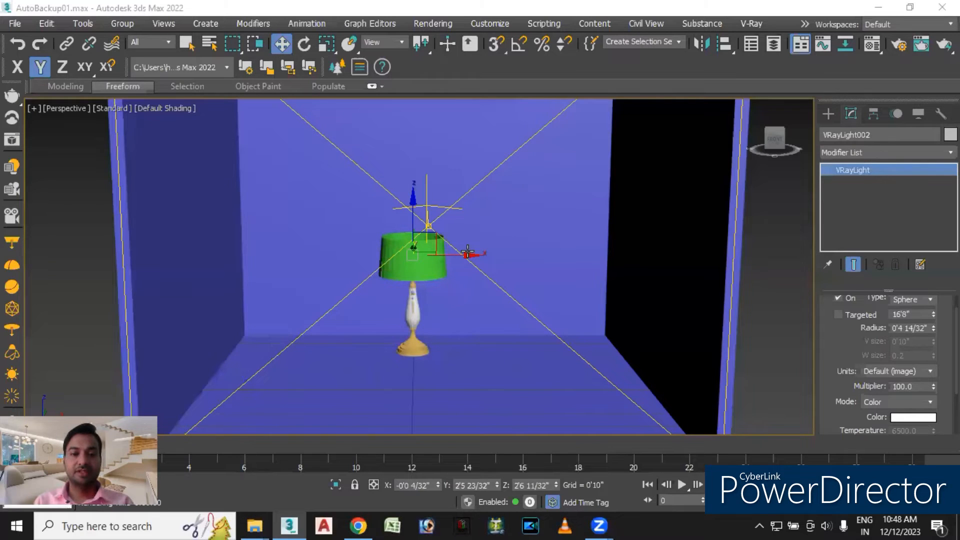
Open the Material Editor and enter the two-sided material's back material.
scroll(425, 298, up, 3)
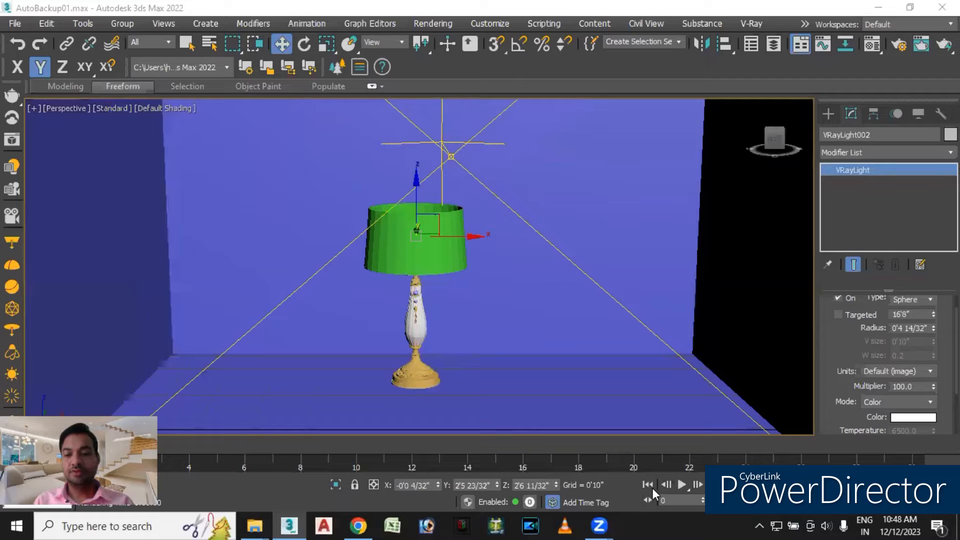
click(15, 25)
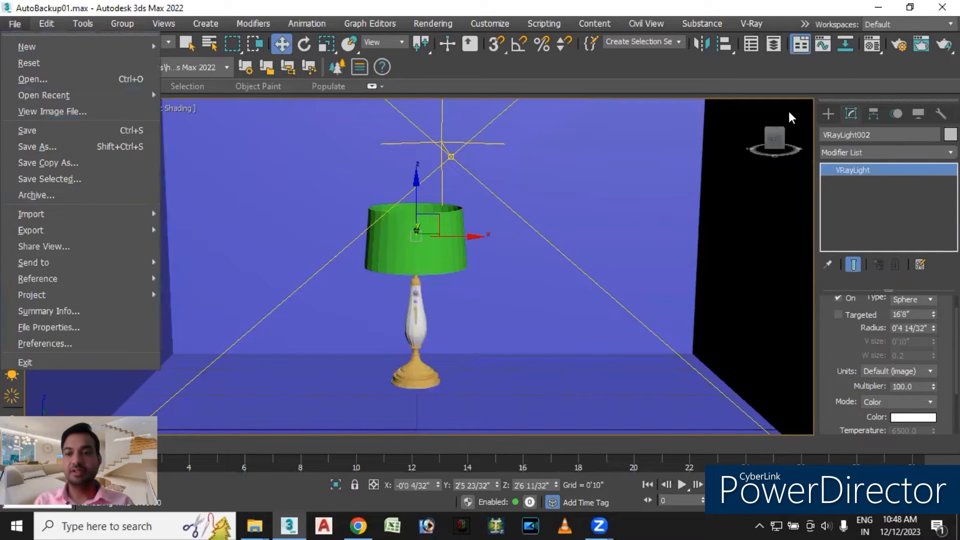
click(866, 46)
click(867, 47)
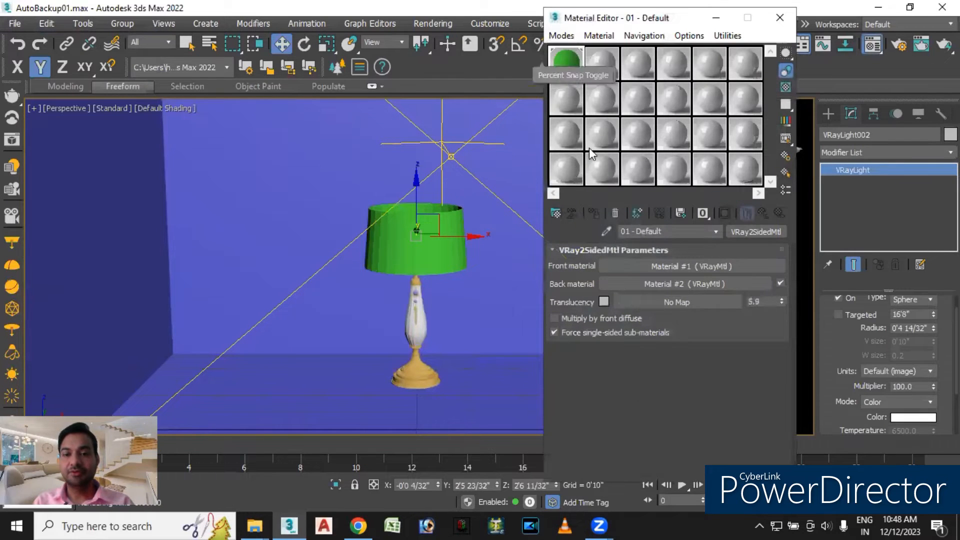
click(693, 283)
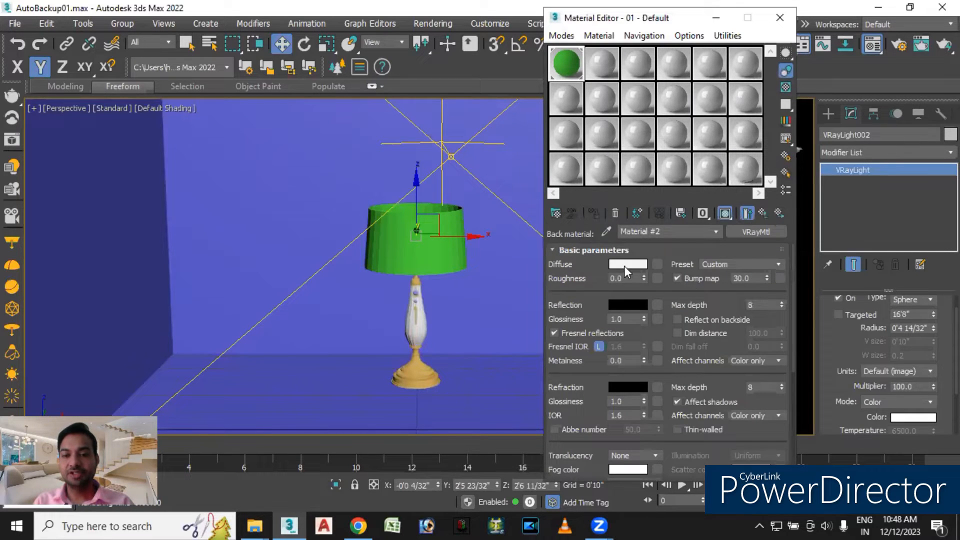
Assign a VRayBitmap map to the back material's diffuse colour.
click(656, 264)
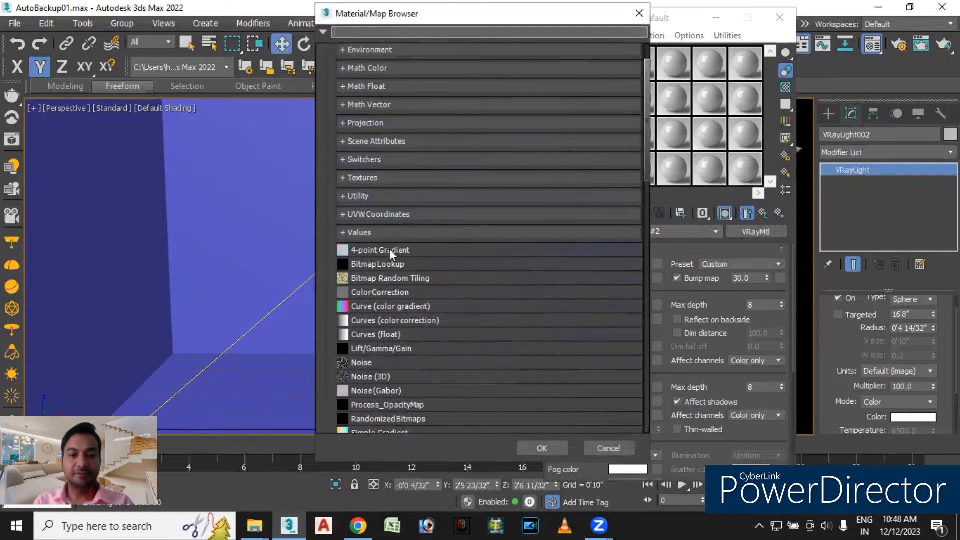
scroll(388, 256, down, 8)
scroll(388, 274, down, 13)
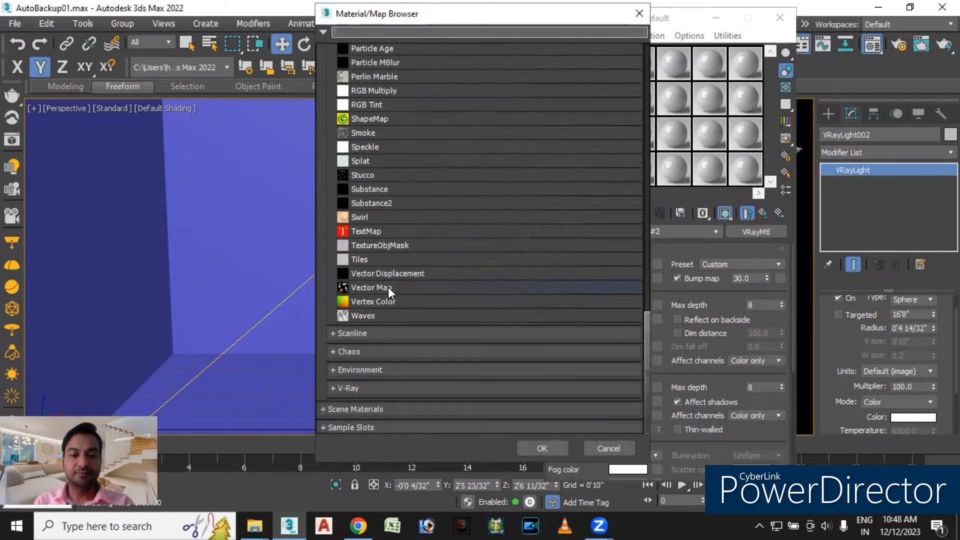
click(362, 389)
scroll(400, 387, down, 1)
click(381, 353)
click(542, 446)
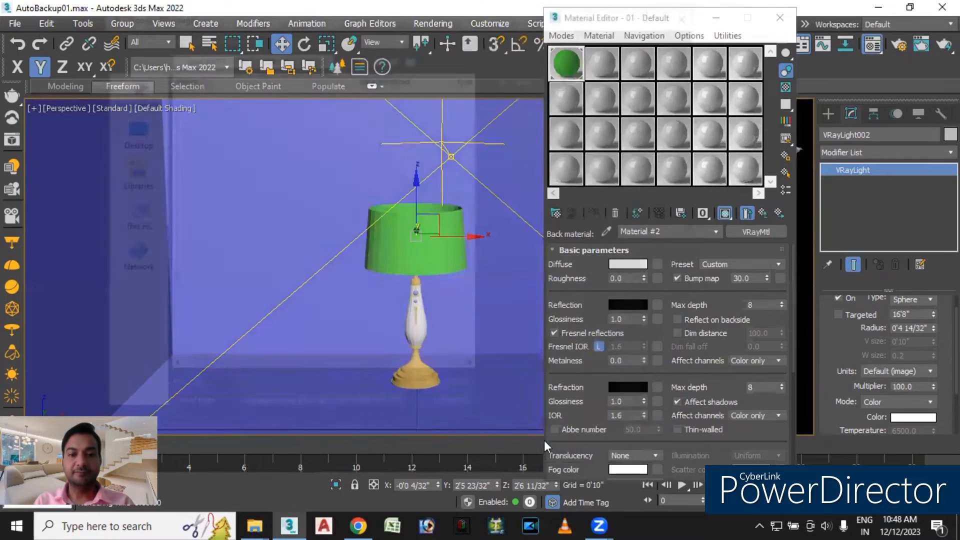
Show all file types and load the plaid image images.jfif from the Desktop into the bitmap map.
click(128, 131)
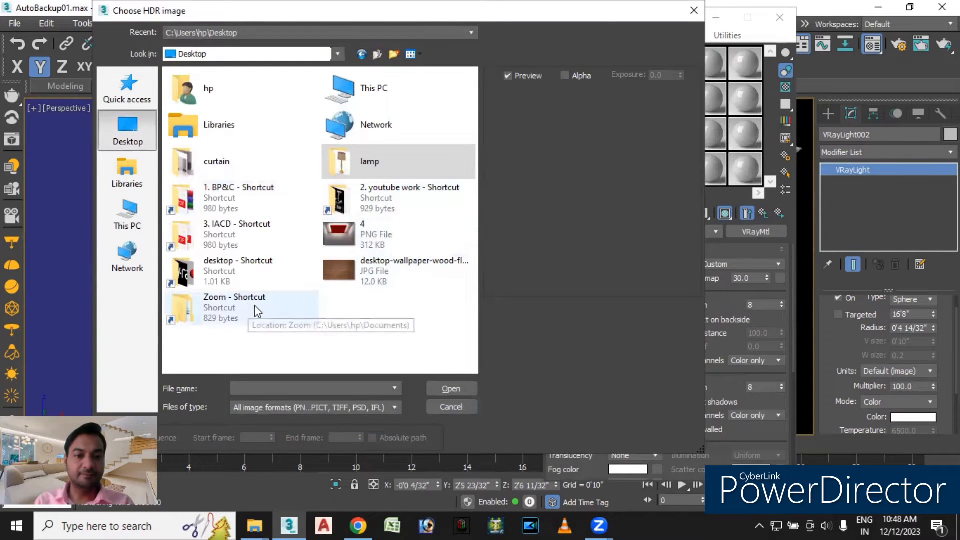
click(350, 406)
click(274, 529)
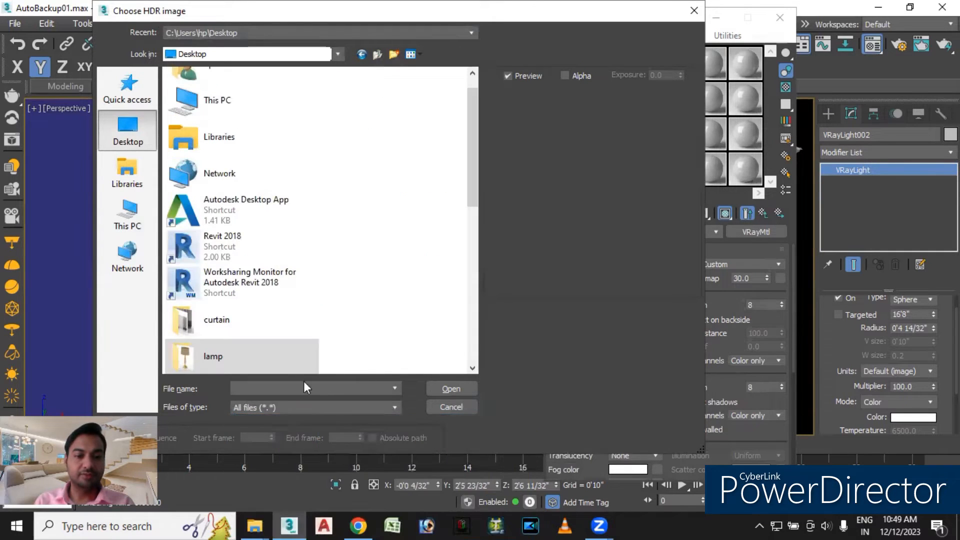
drag(472, 151, 461, 304)
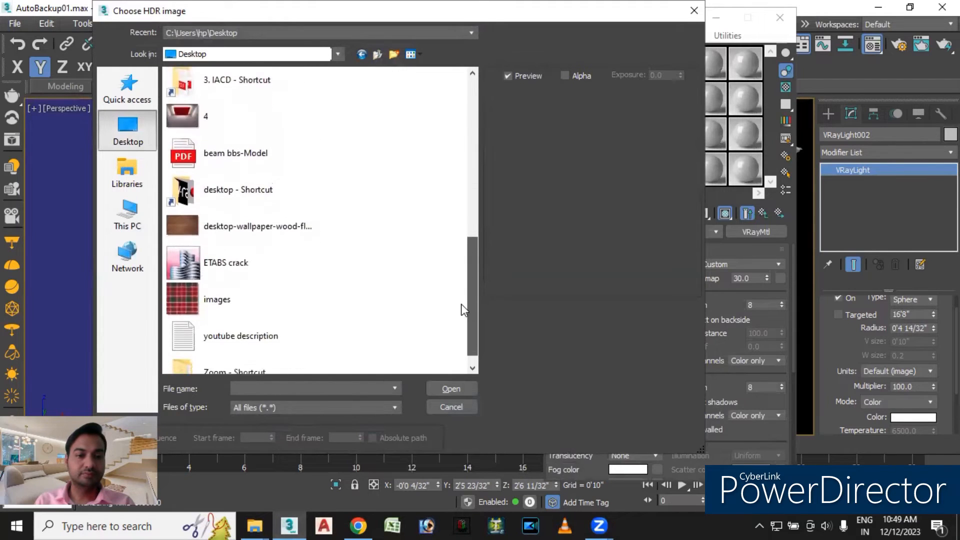
click(218, 289)
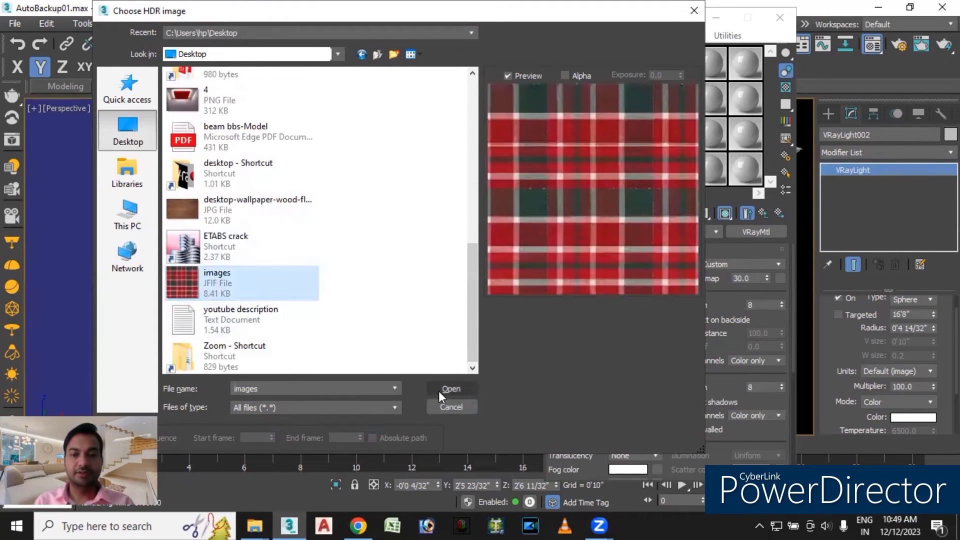
click(444, 389)
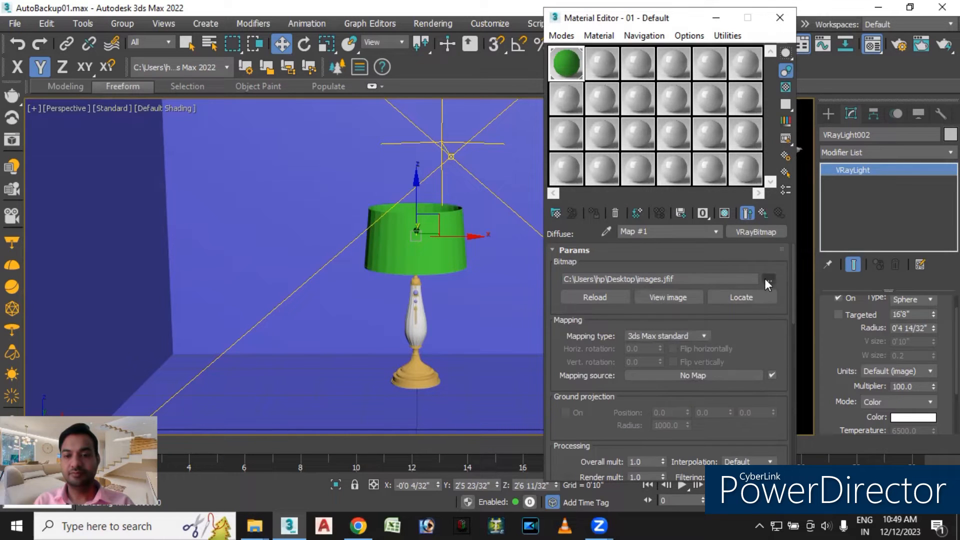
Return to the two-sided material, enter its back material and set the diffuse colour to dark grey, RGB 27, 27, 27.
click(715, 228)
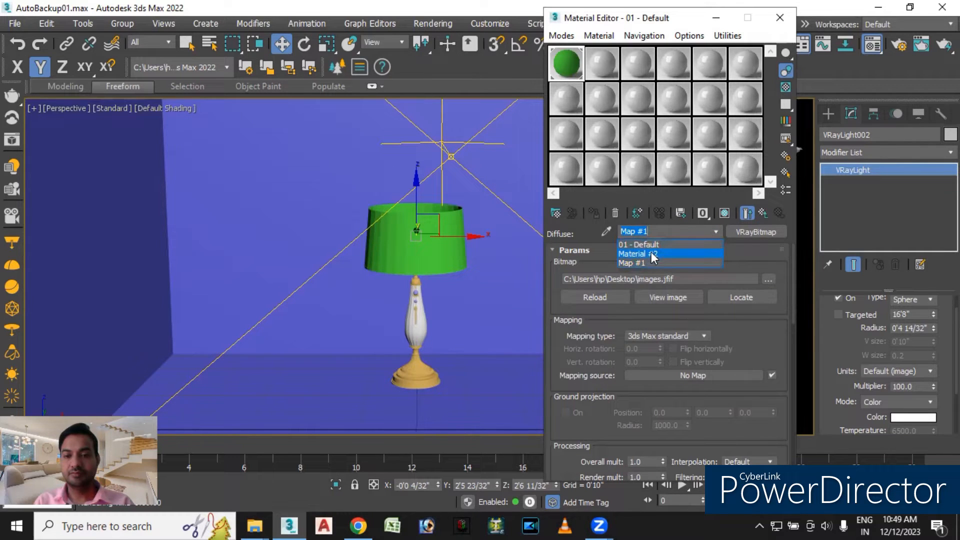
click(650, 245)
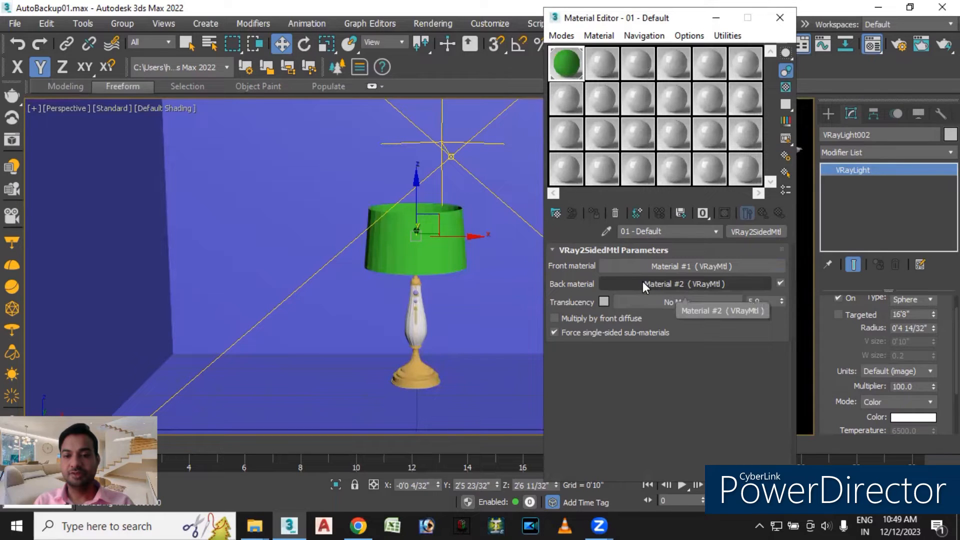
click(685, 283)
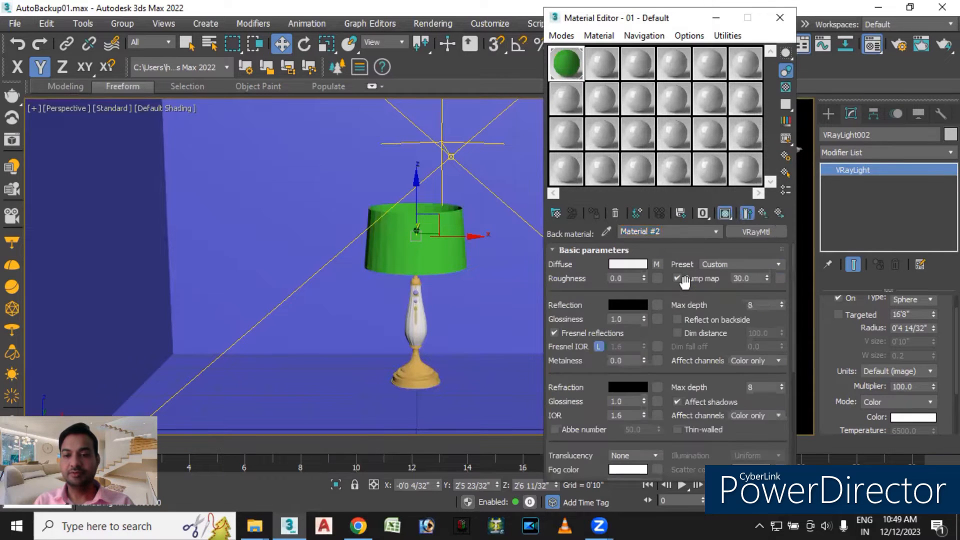
click(623, 262)
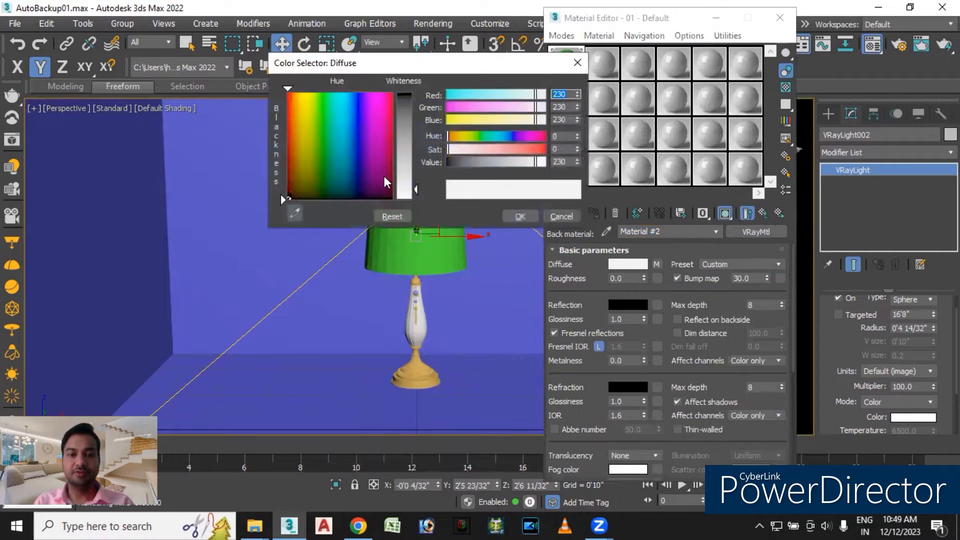
drag(415, 196, 415, 104)
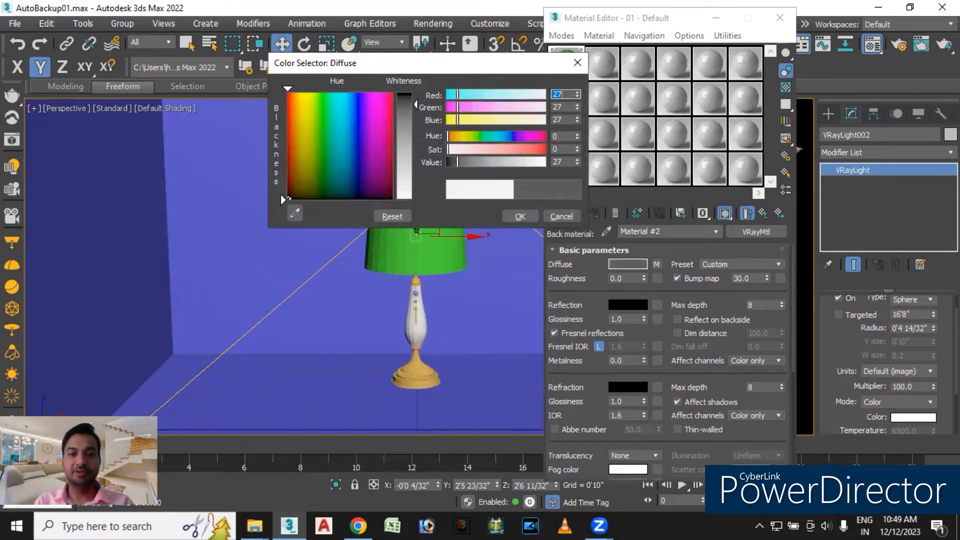
click(520, 216)
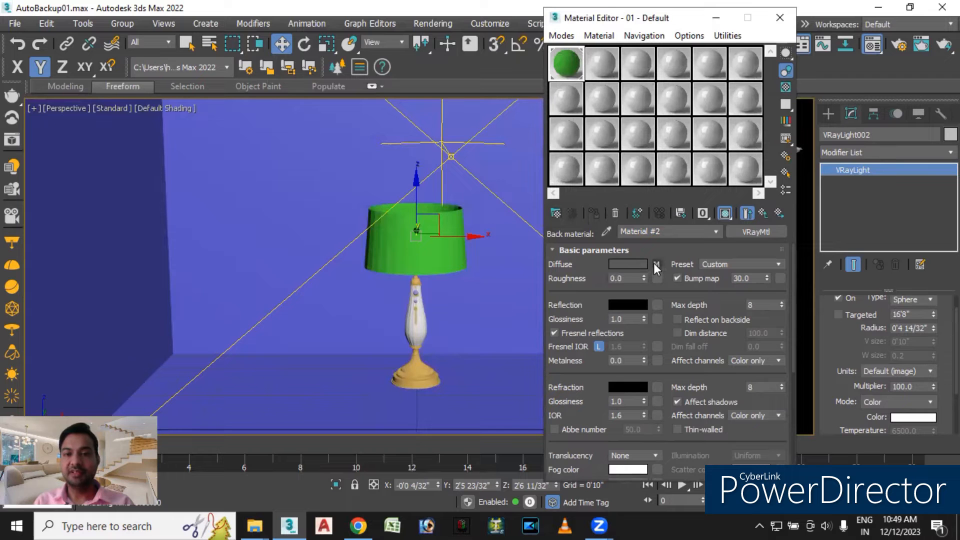
Test-render a closer perspective view of the lamp with V-Ray and close the frame buffer.
scroll(436, 278, up, 4)
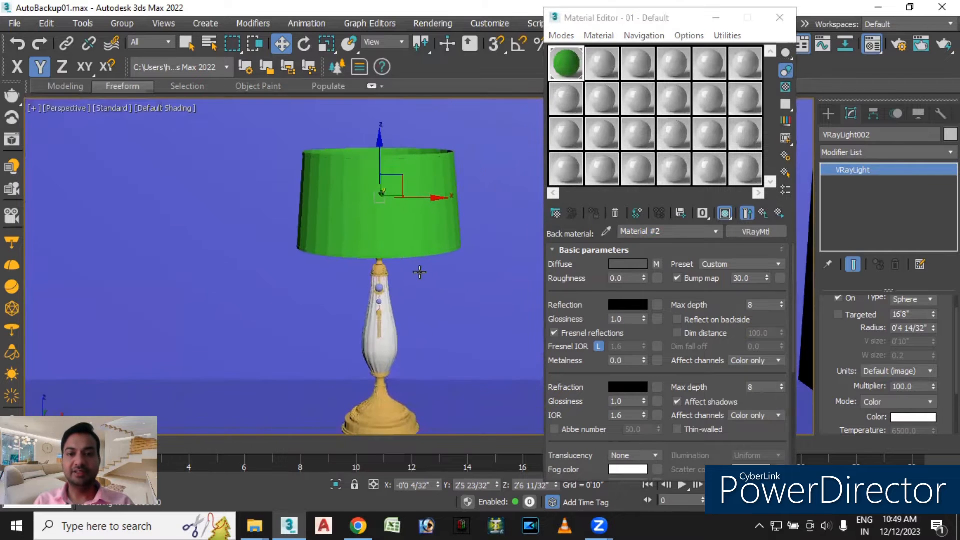
click(944, 44)
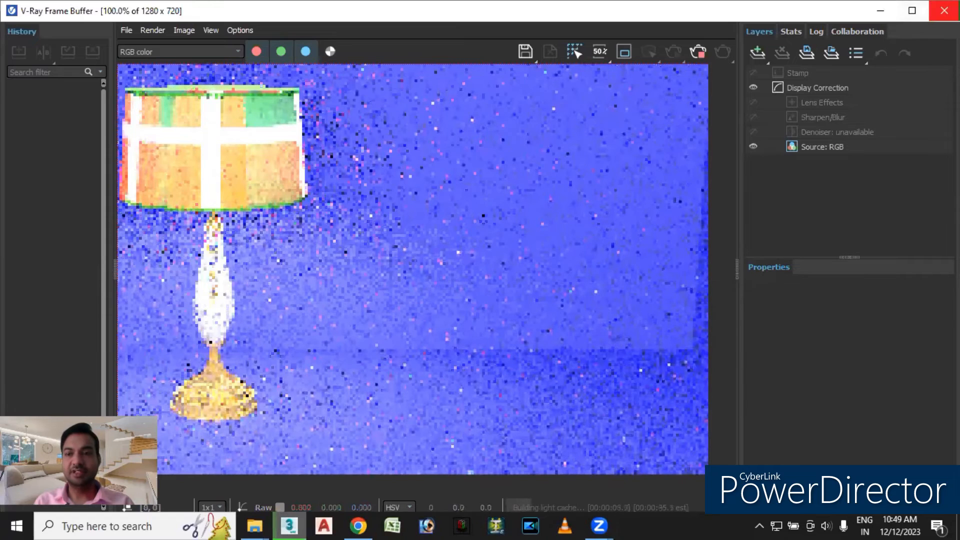
click(943, 11)
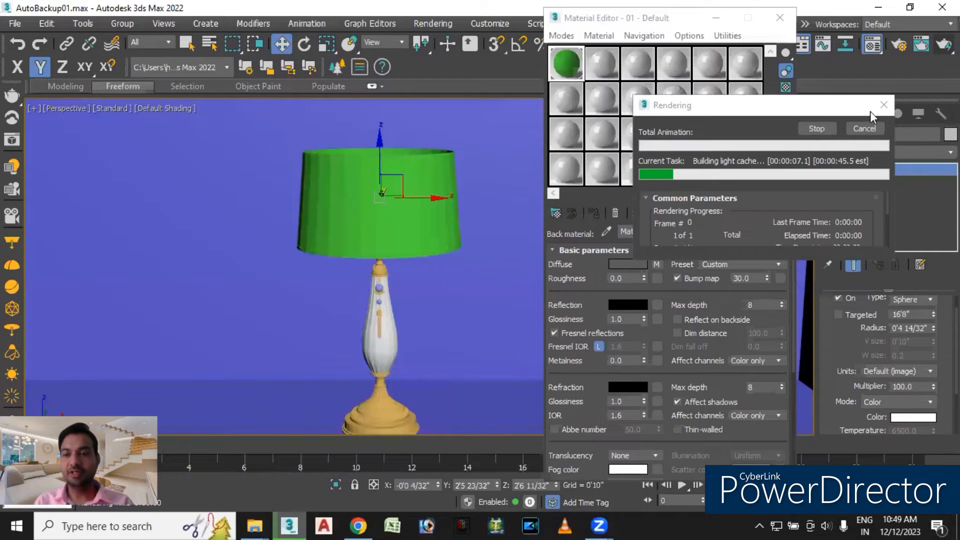
Cancel the running render and set the U and V tiling of the material's diffuse bitmap to 5.
click(883, 105)
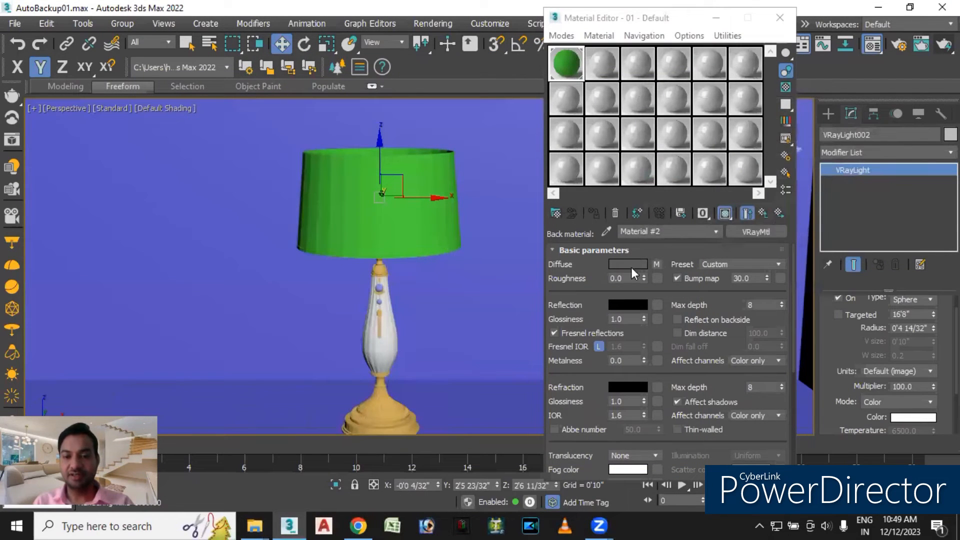
scroll(672, 300, down, 5)
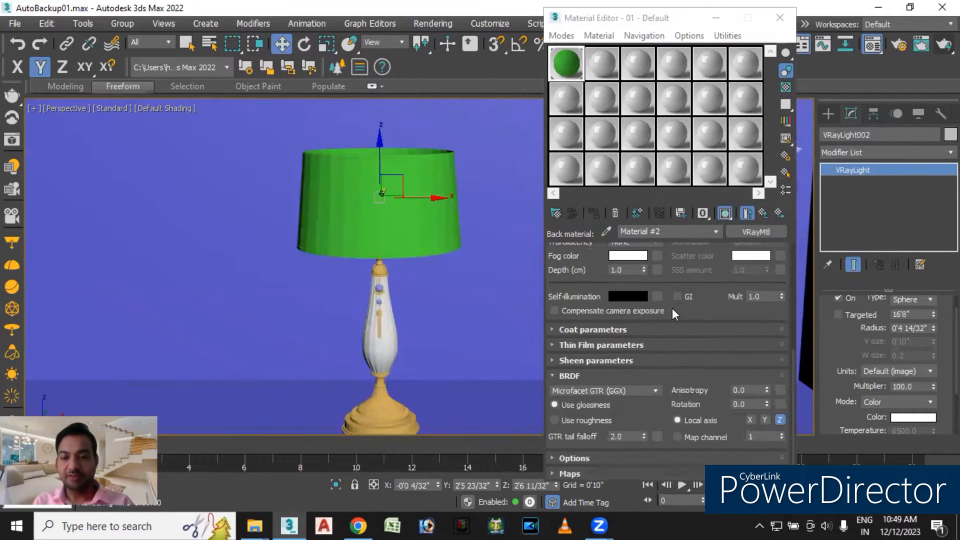
scroll(670, 317, up, 4)
scroll(673, 322, up, 3)
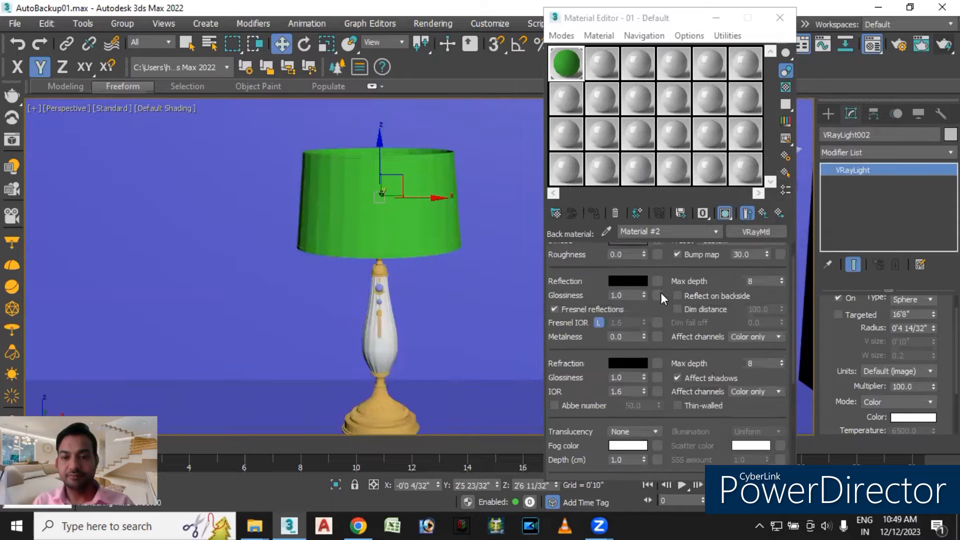
click(656, 264)
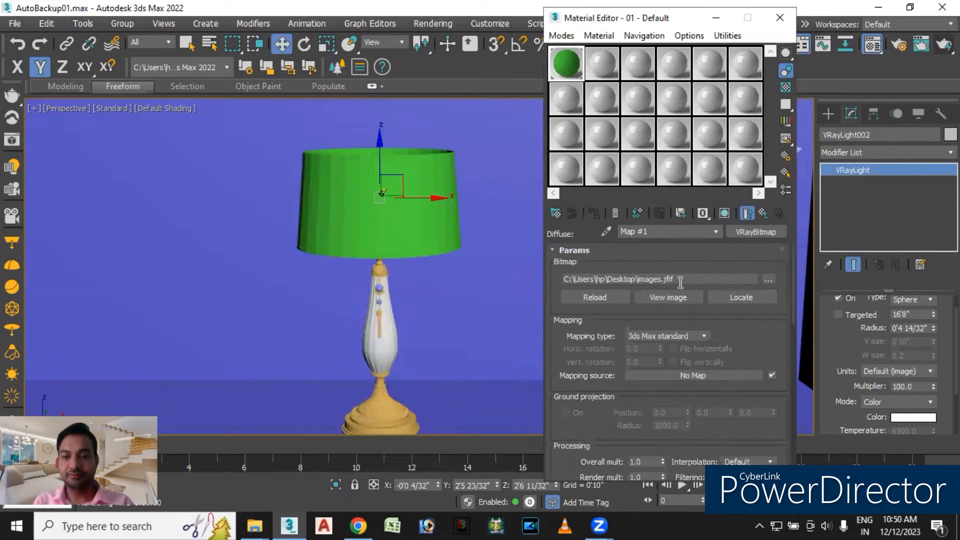
scroll(688, 315, down, 10)
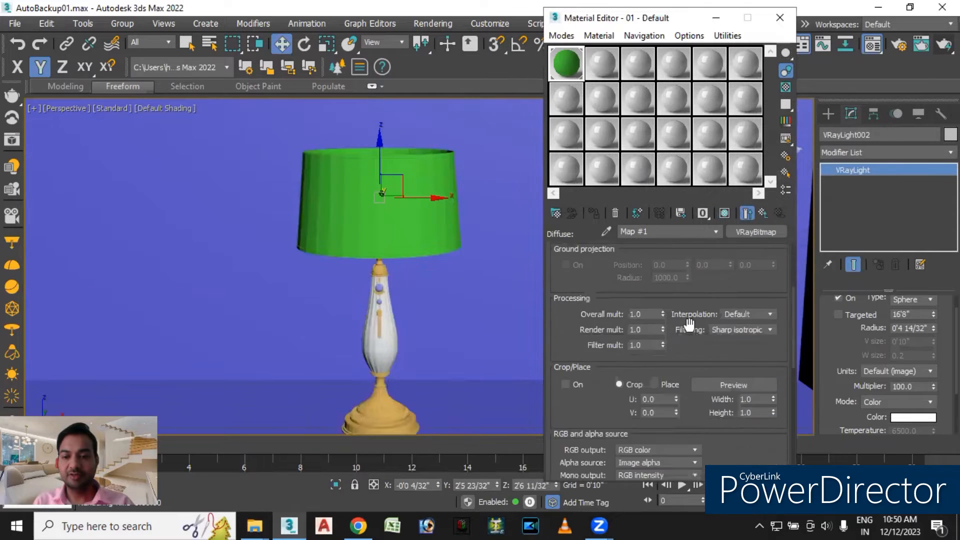
scroll(683, 336, down, 5)
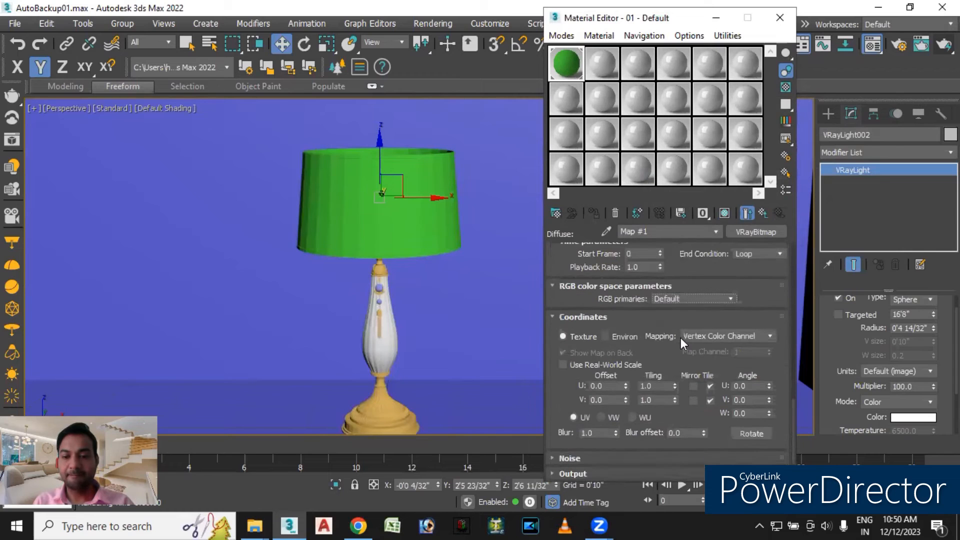
drag(658, 386, 628, 386)
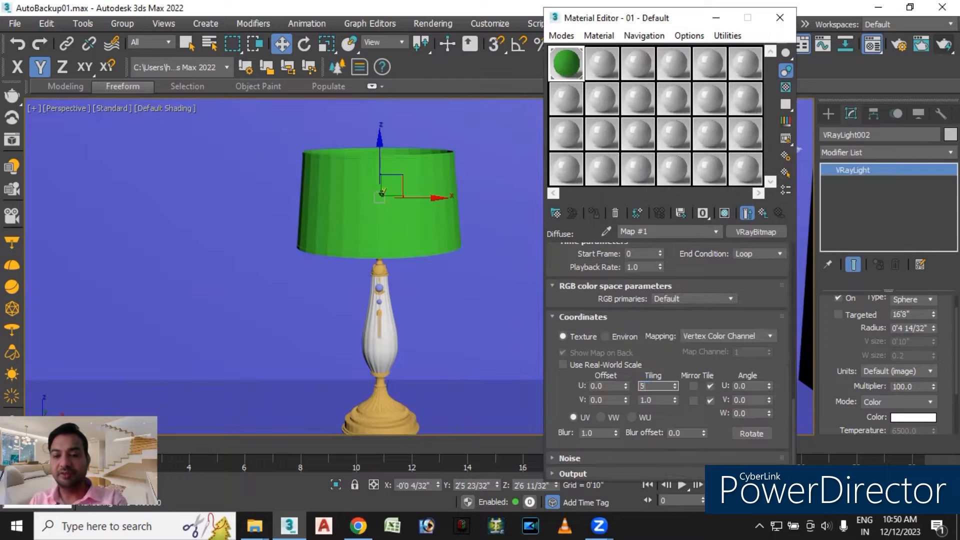
click(655, 402)
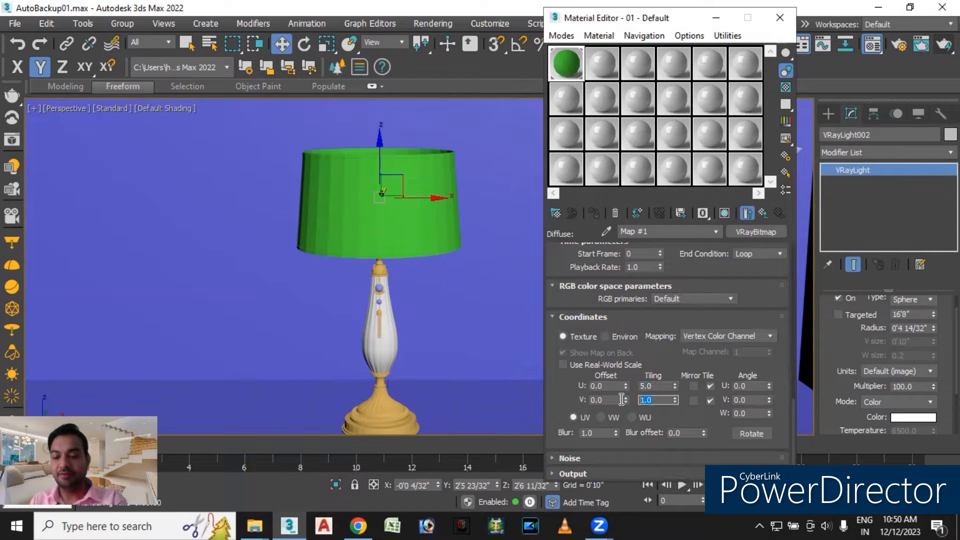
key(Return)
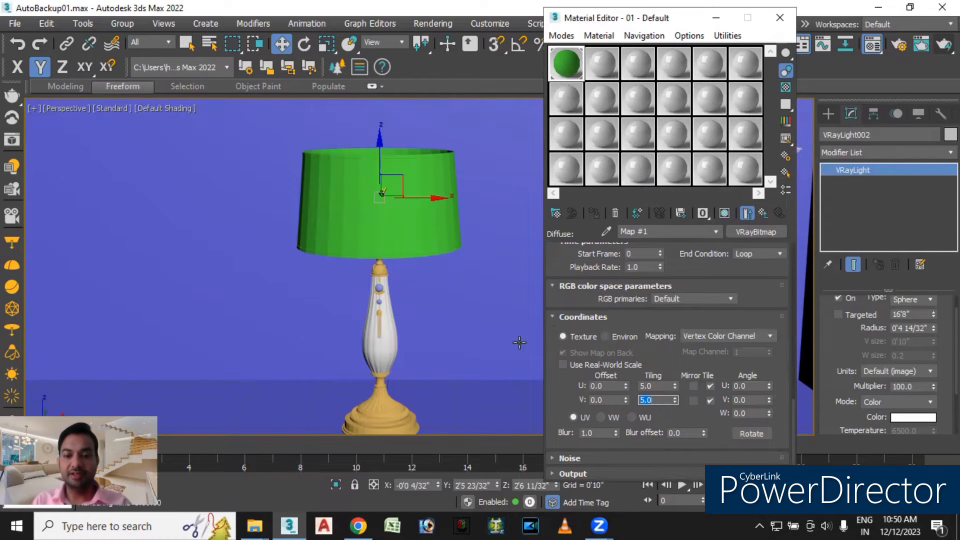
Test-render the perspective view, examine the tiled pattern on the lampshade, and close the render and material windows.
alt+middle_drag(459, 358, 457, 355)
click(920, 43)
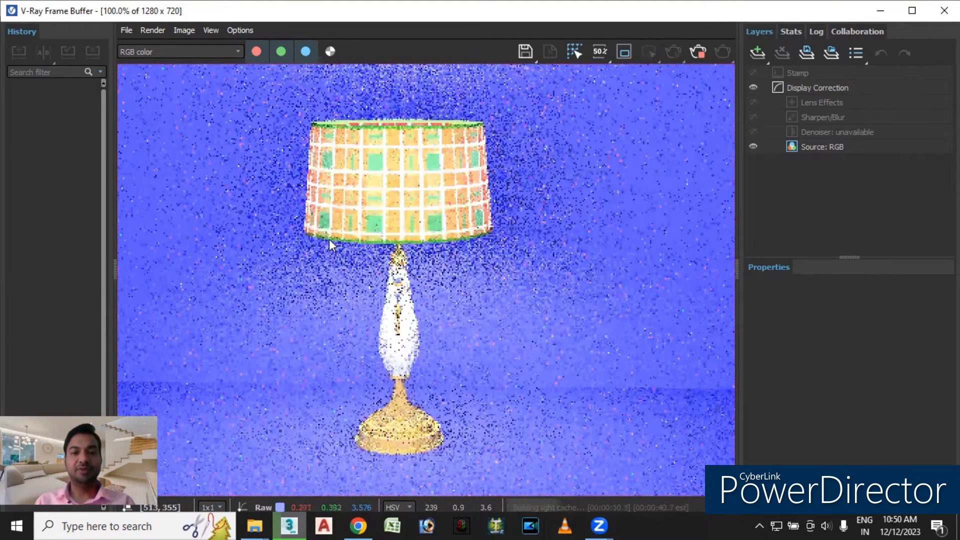
scroll(396, 247, up, 1)
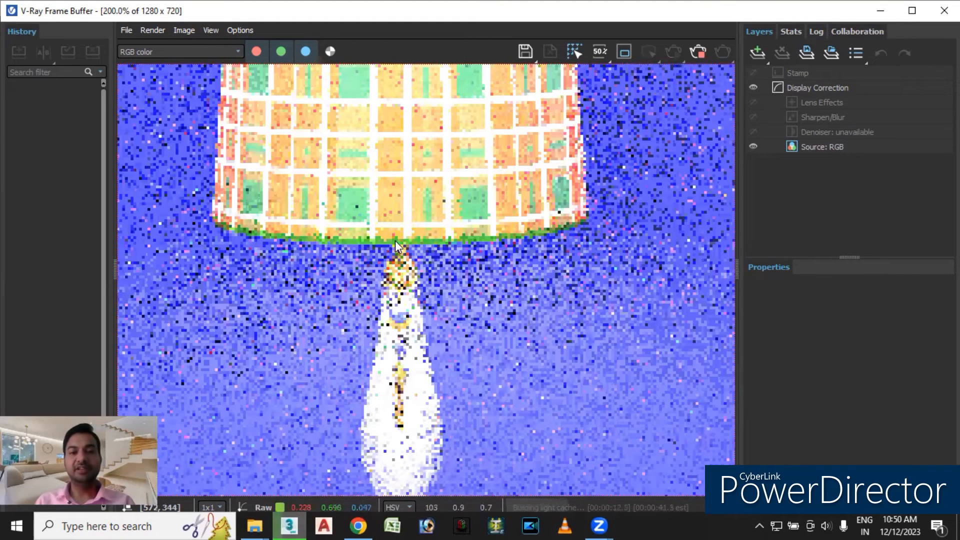
middle_drag(413, 297, 414, 383)
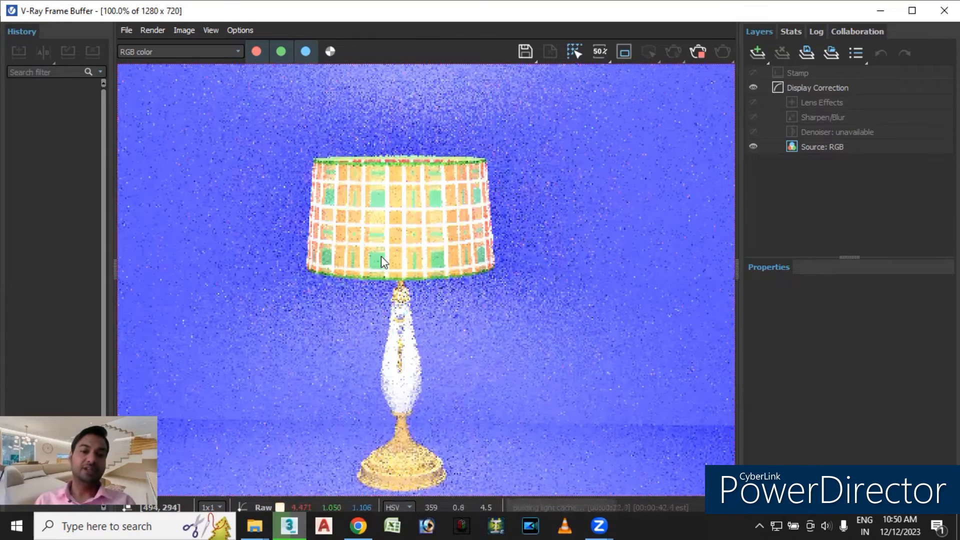
scroll(430, 235, down, 1)
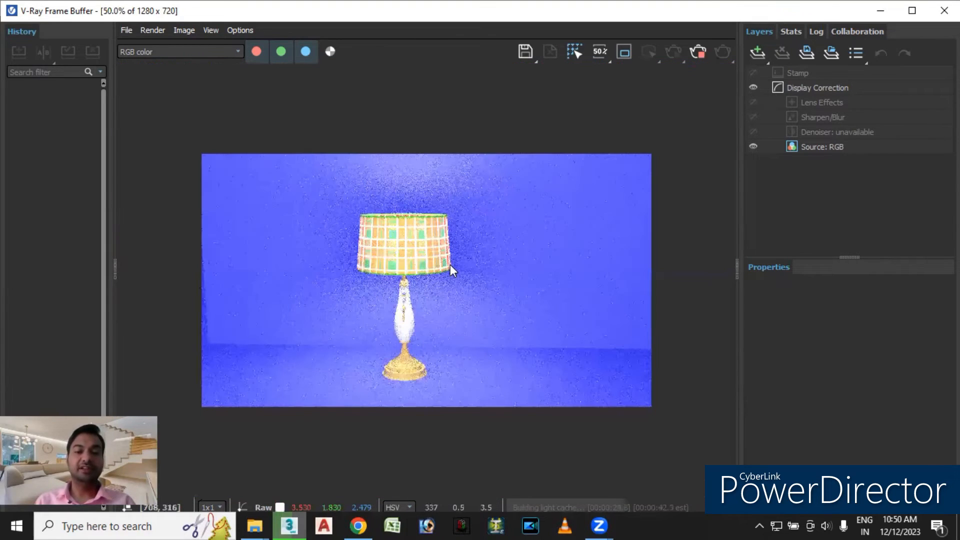
scroll(397, 238, up, 1)
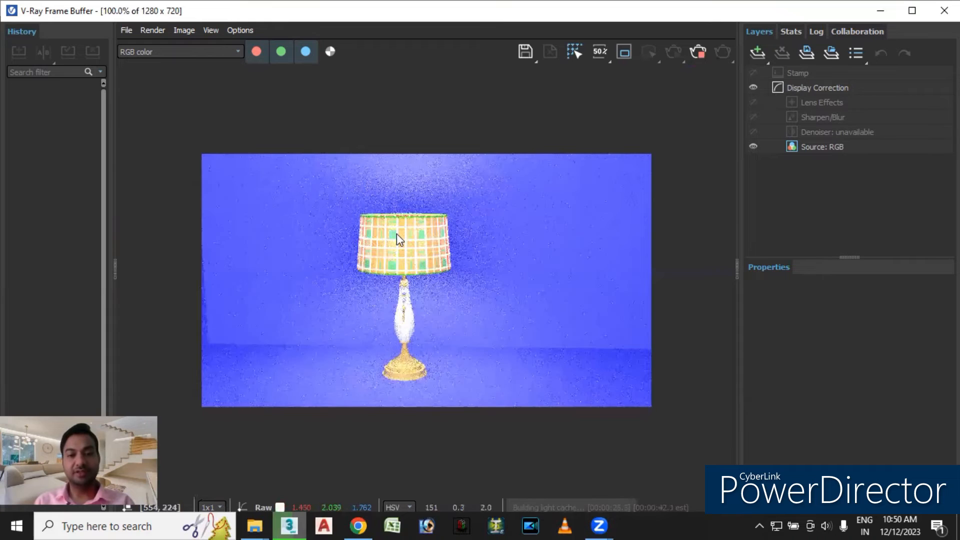
click(943, 11)
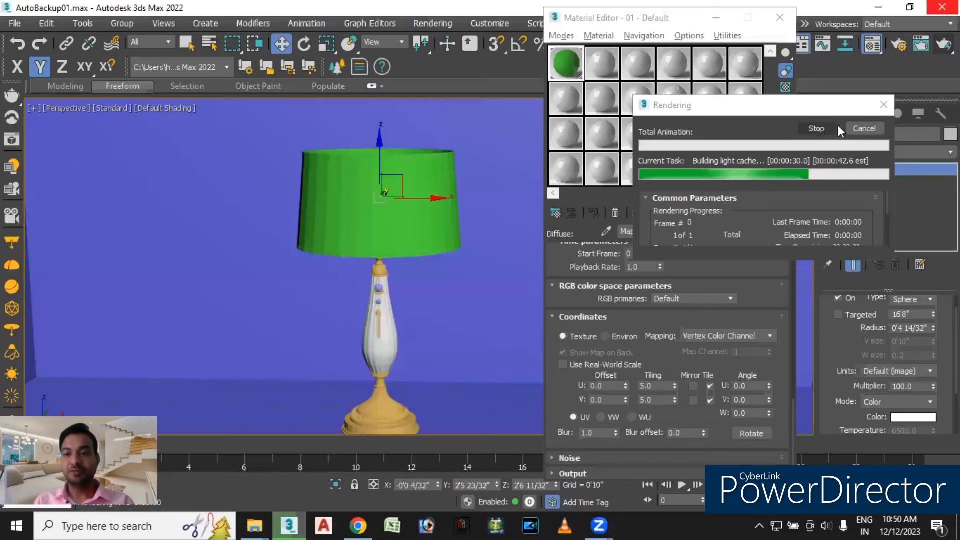
click(883, 104)
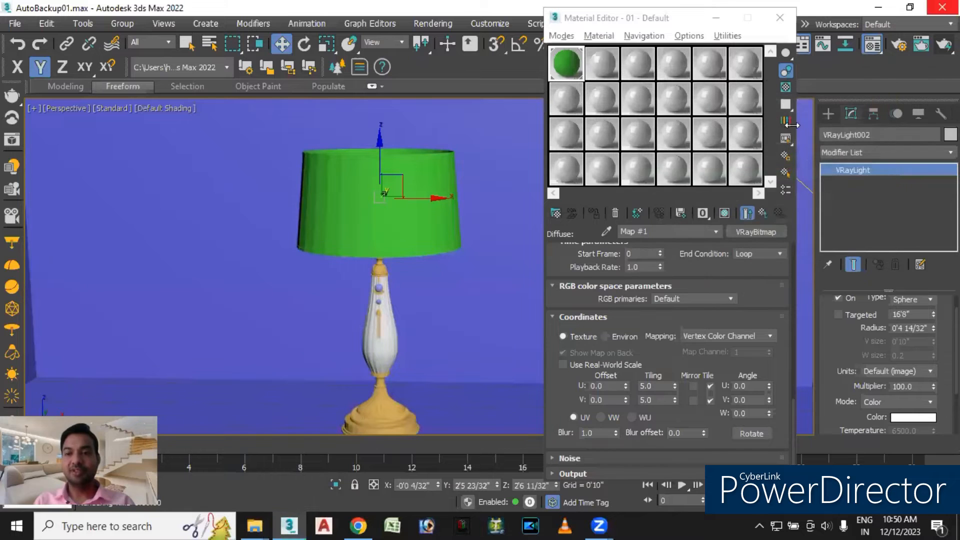
click(782, 15)
Create a flat box about 3'9" long on the outer face of the room's side wall, using AutoGrid.
scroll(726, 253, down, 5)
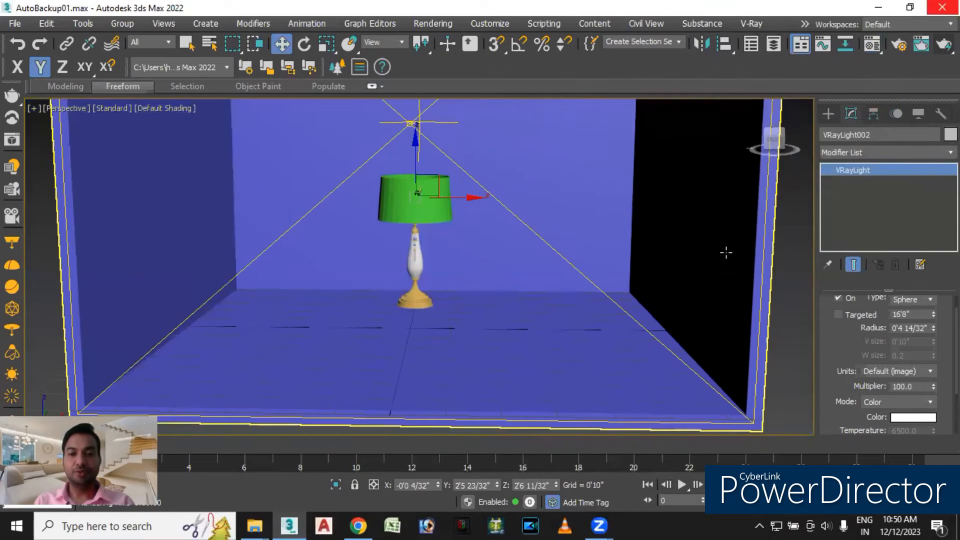
middle_drag(763, 288, 644, 294)
click(706, 288)
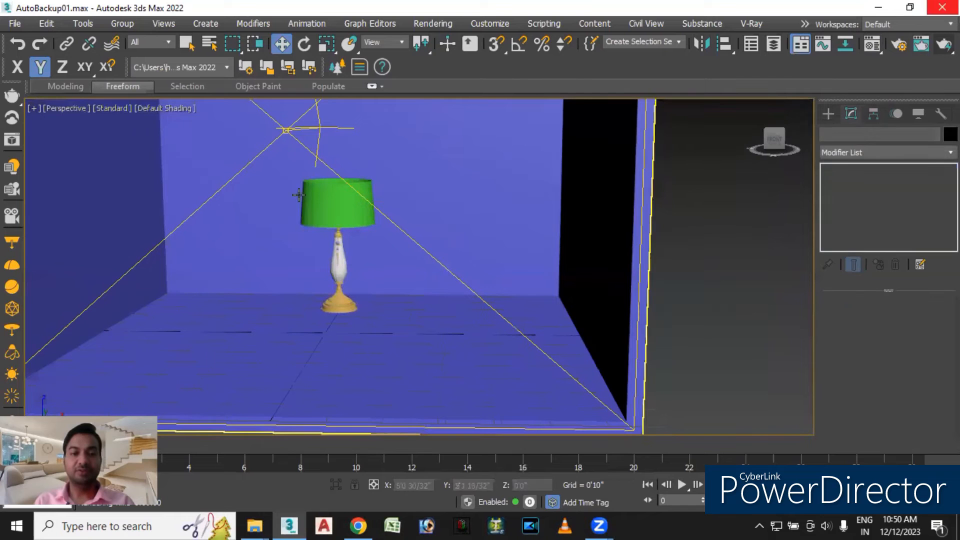
alt+middle_drag(710, 312, 571, 297)
scroll(622, 260, down, 4)
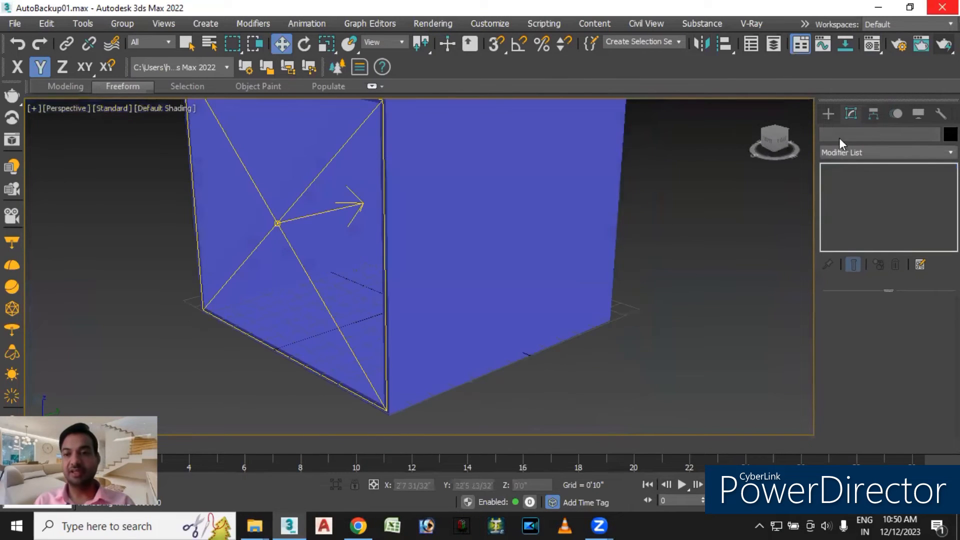
click(828, 114)
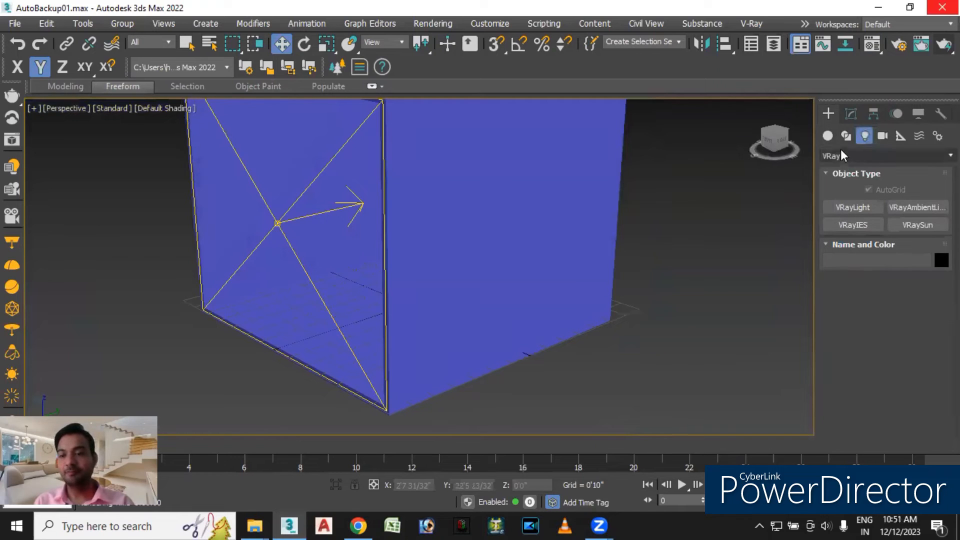
click(828, 136)
click(856, 209)
scroll(444, 223, down, 2)
middle_drag(467, 238, 427, 243)
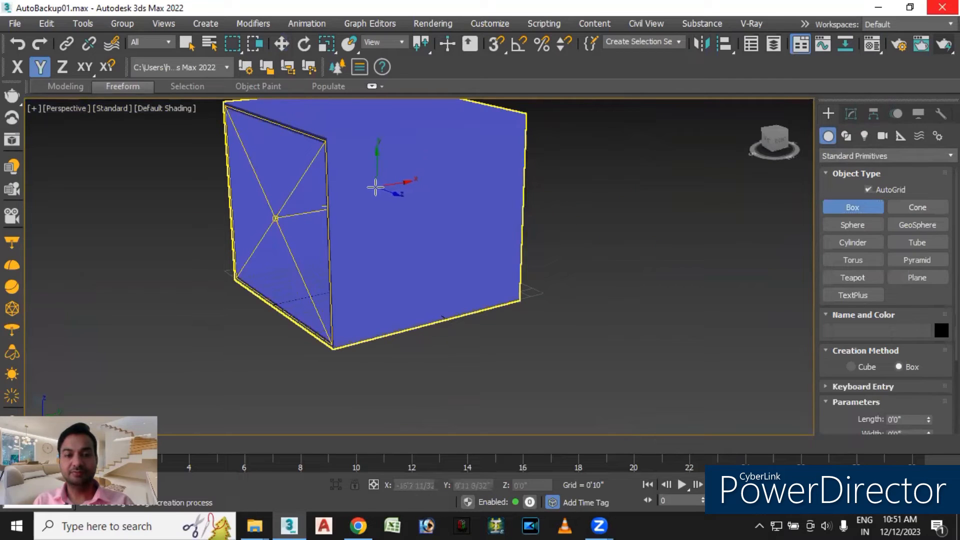
drag(371, 193, 496, 251)
click(519, 260)
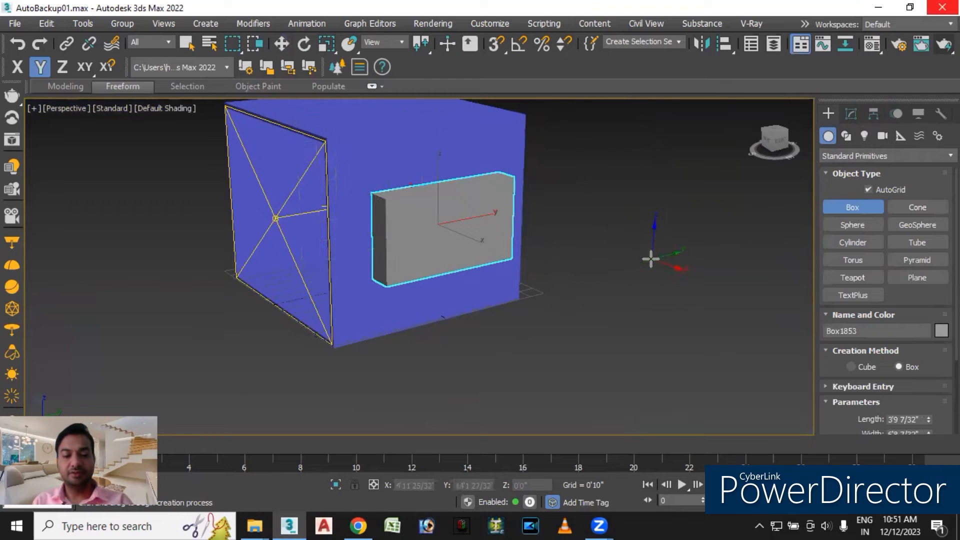
In the top view, move the new box about 8 inches inward along X so it passes through the wall.
key(t)
middle_drag(511, 253, 488, 231)
click(488, 231)
click(282, 44)
scroll(530, 269, up, 2)
scroll(529, 268, up, 3)
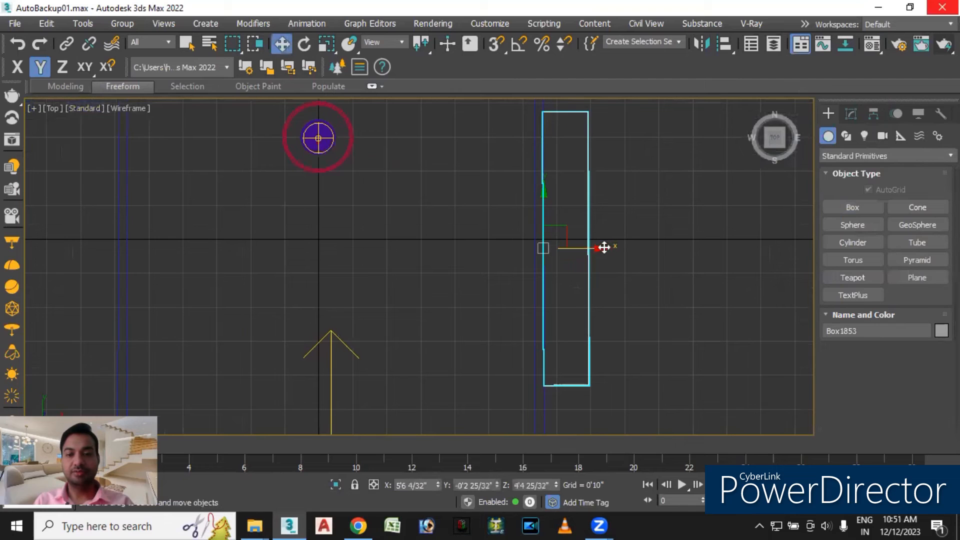
drag(601, 248, 574, 248)
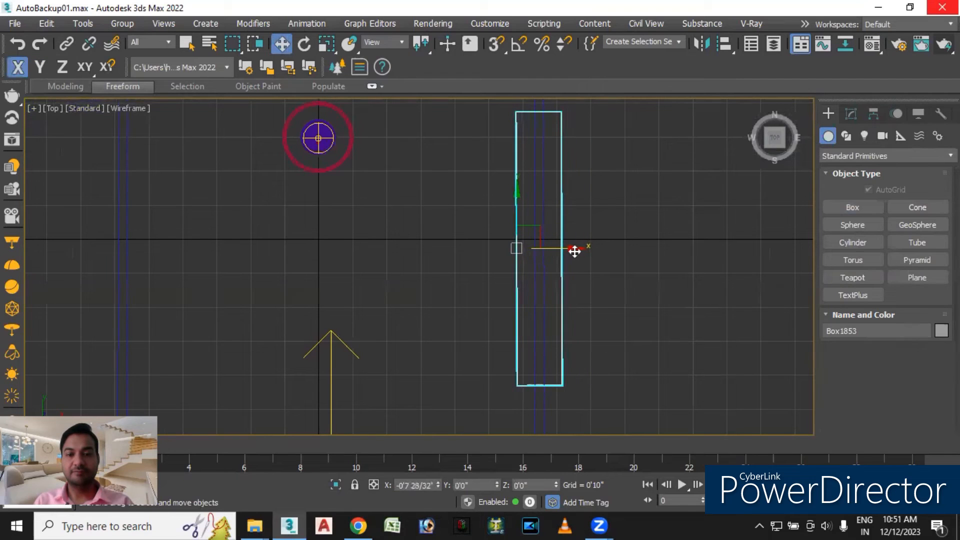
click(643, 257)
Cut a rectangular window opening in the room's side wall by subtracting the flat box with a Boolean compound object.
scroll(641, 257, down, 5)
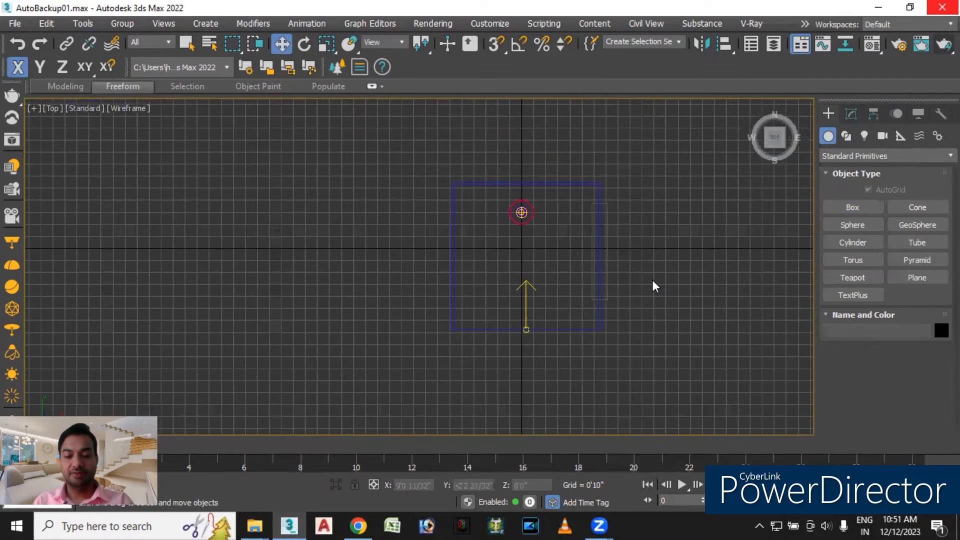
key(p)
click(368, 312)
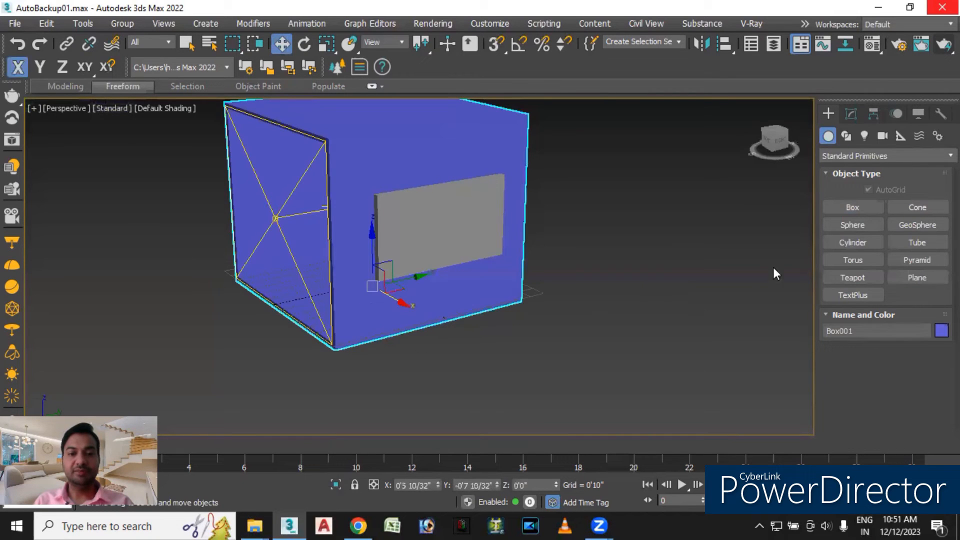
click(859, 155)
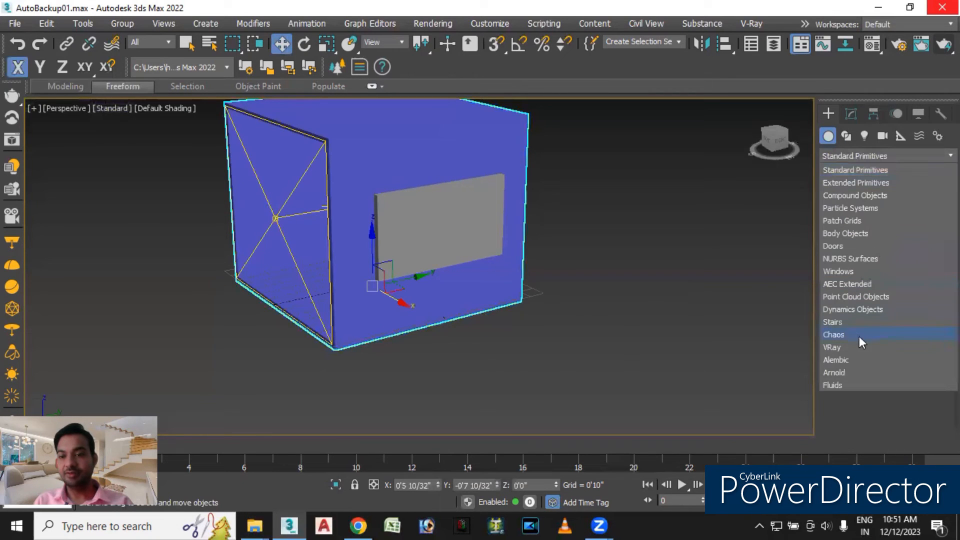
click(852, 195)
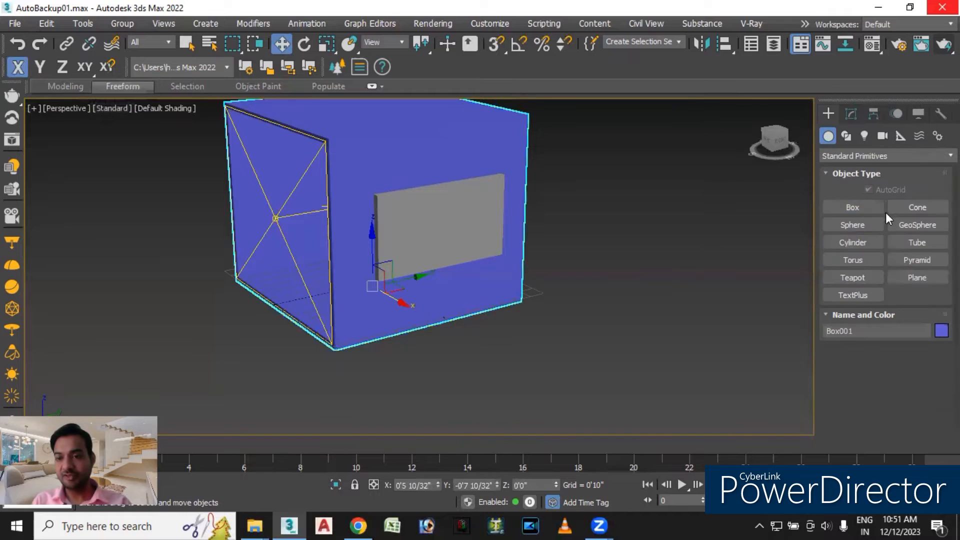
click(906, 295)
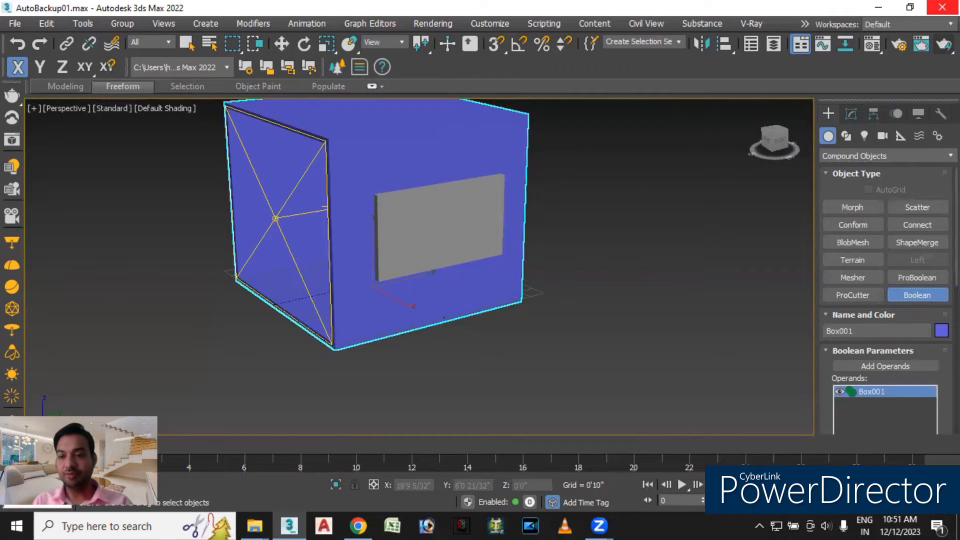
scroll(885, 350, down, 5)
click(854, 401)
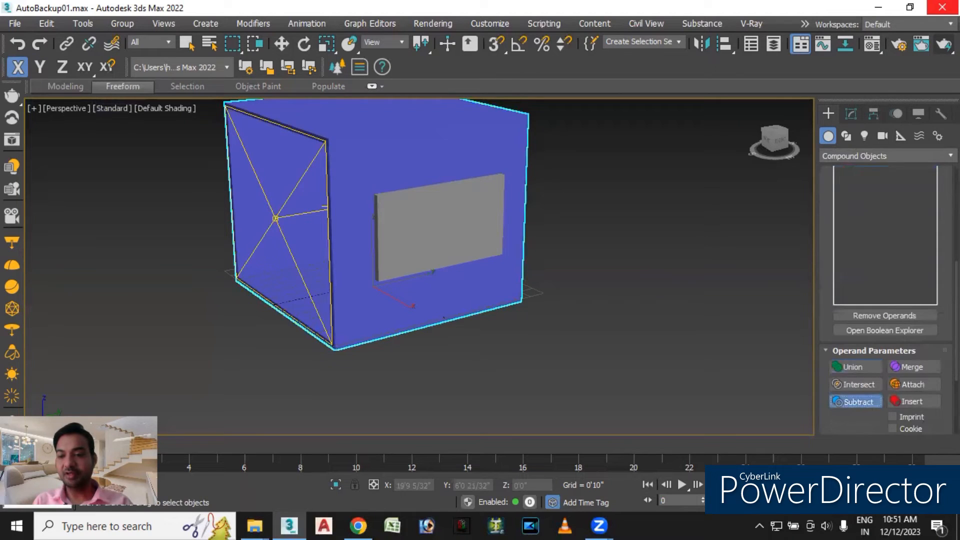
scroll(885, 300, up, 5)
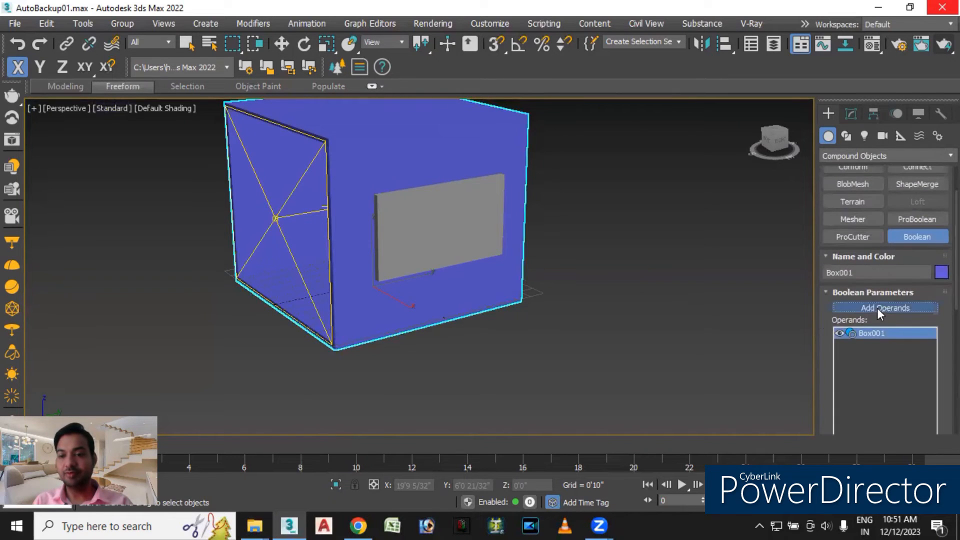
click(882, 308)
click(419, 229)
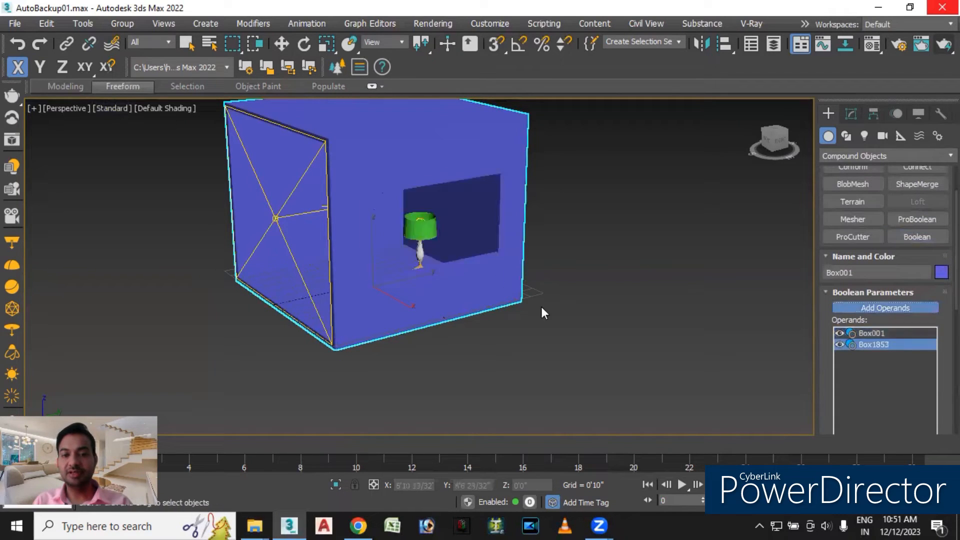
Start merging a file into the scene and open the Curtain 4 N231122 folder inside the Desktop's curtain folder.
alt+middle_drag(637, 361, 665, 367)
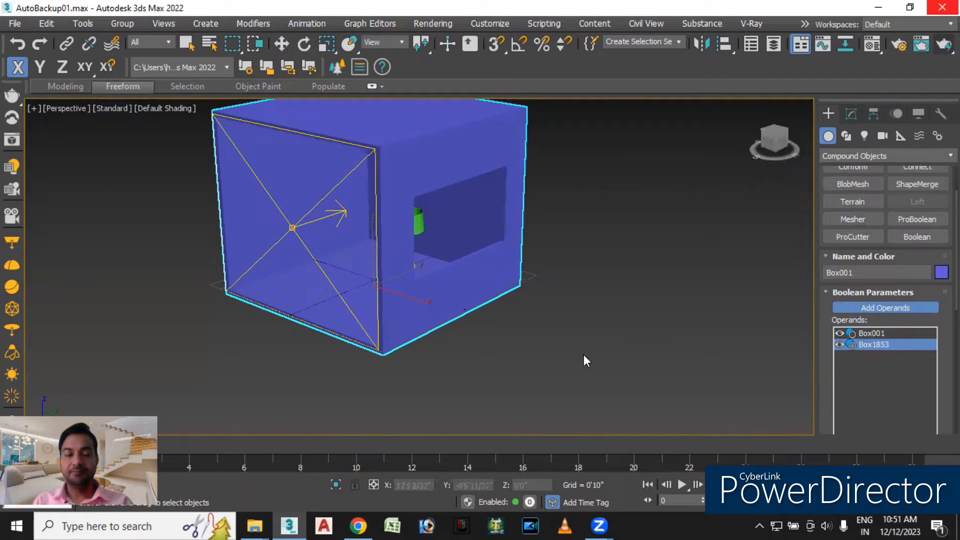
alt+middle_drag(526, 379, 575, 398)
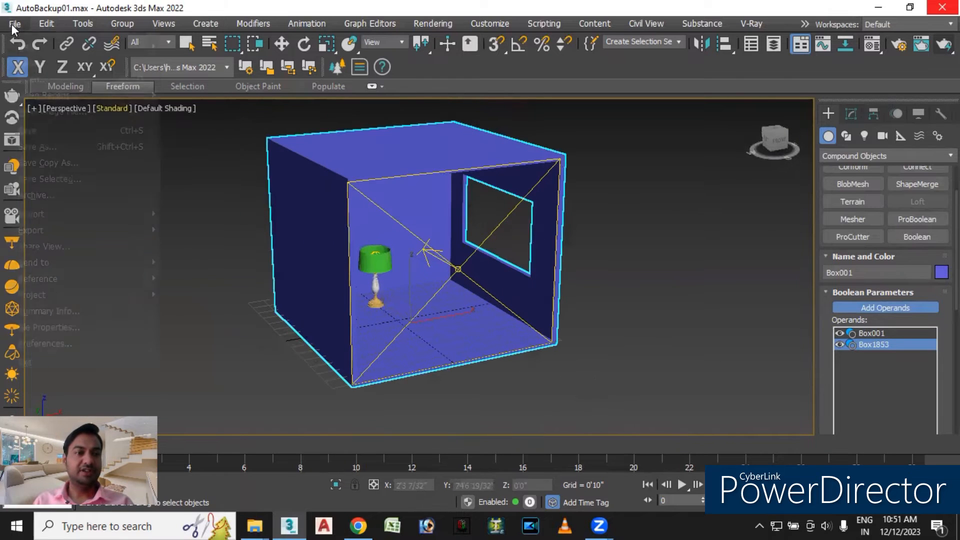
click(12, 24)
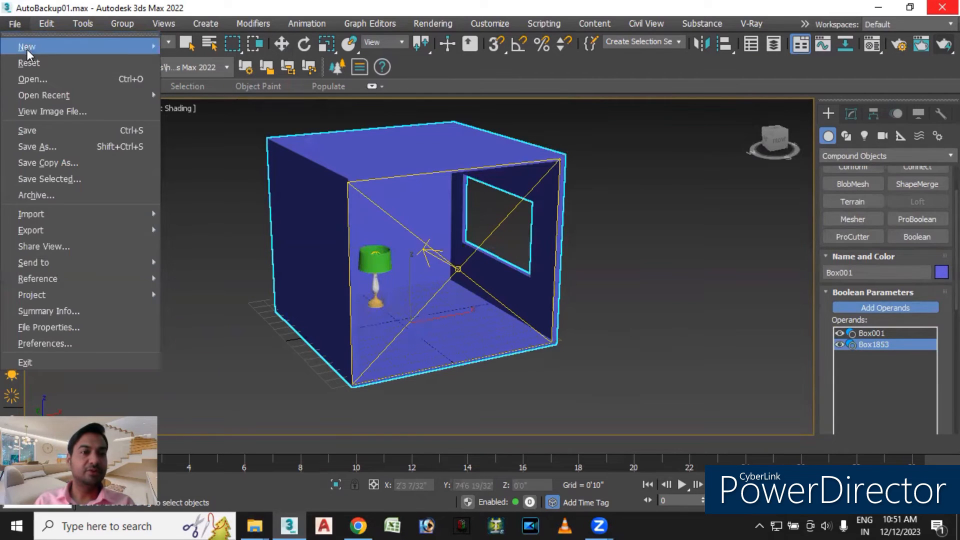
mouse_move(29, 47)
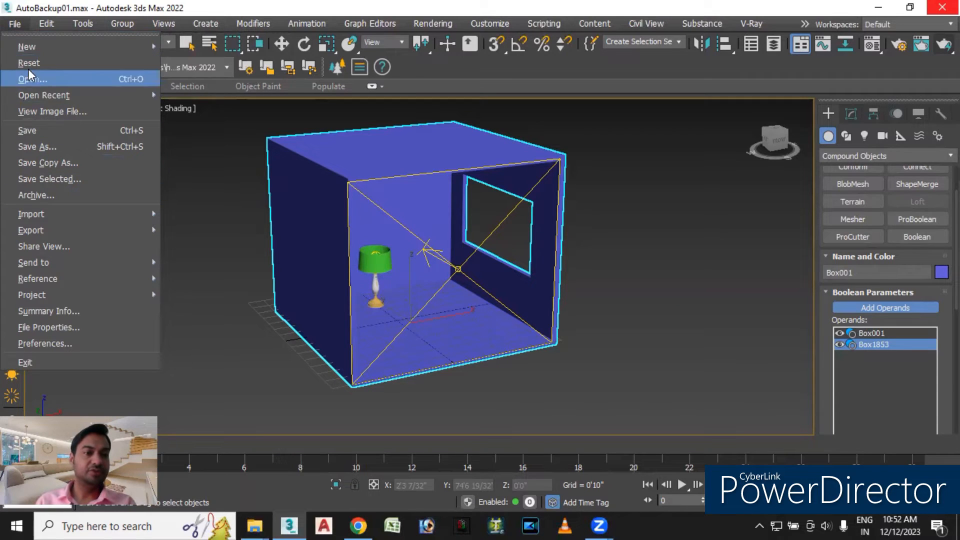
mouse_move(93, 212)
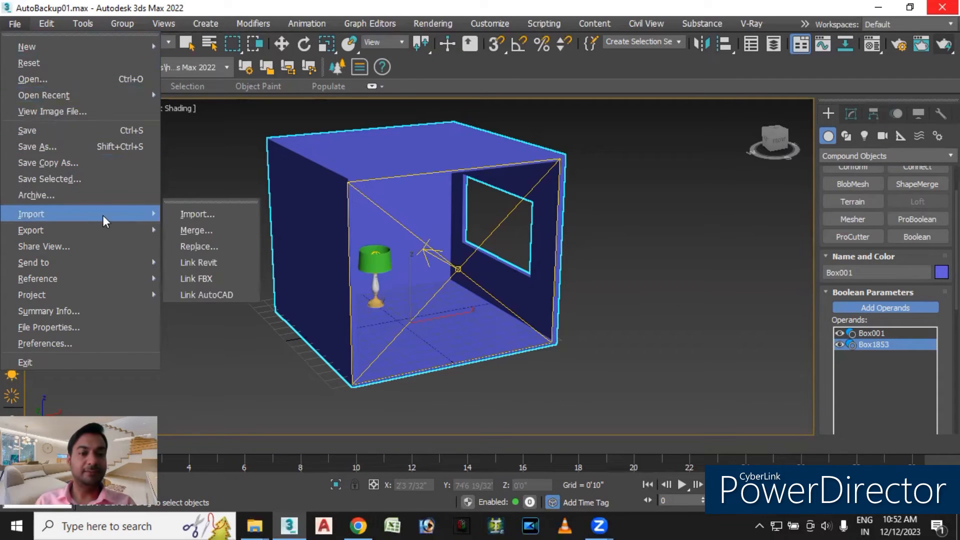
click(214, 231)
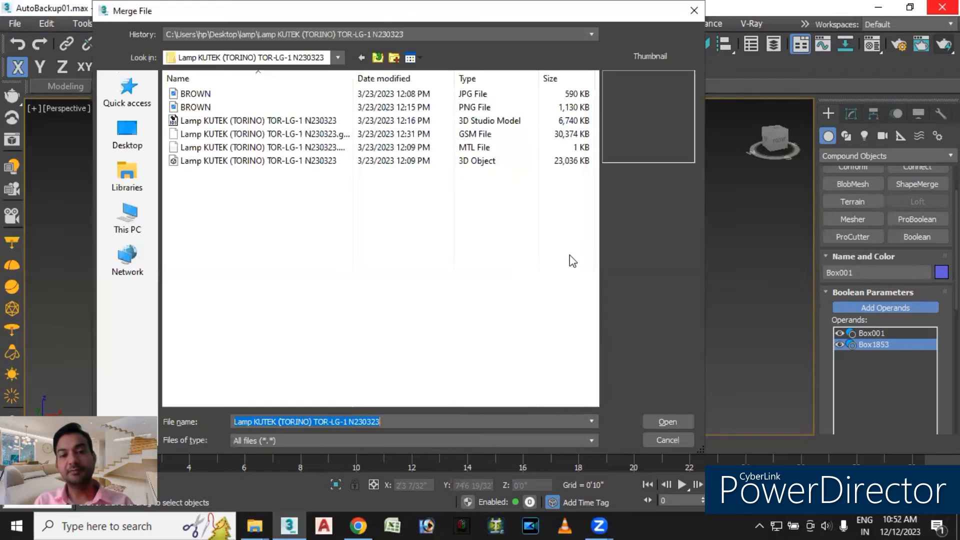
click(378, 58)
click(378, 58)
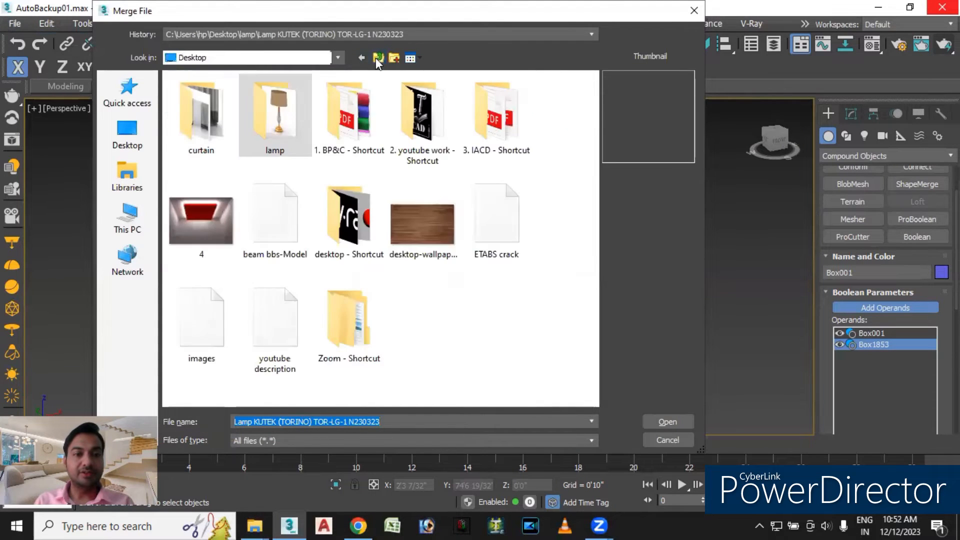
double_click(197, 139)
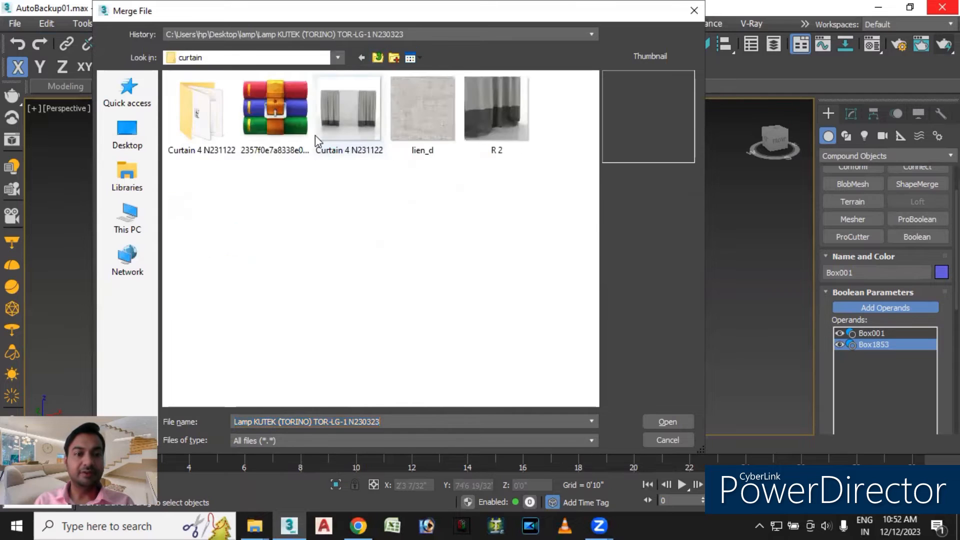
double_click(199, 135)
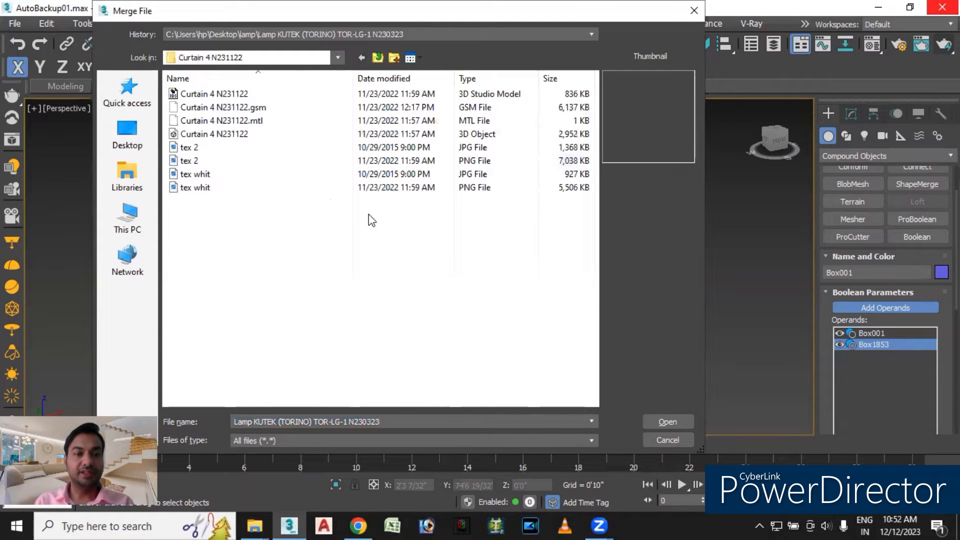
Merge the Curtain 4 N231122 3D Studio model with the current scene, converting units.
click(225, 94)
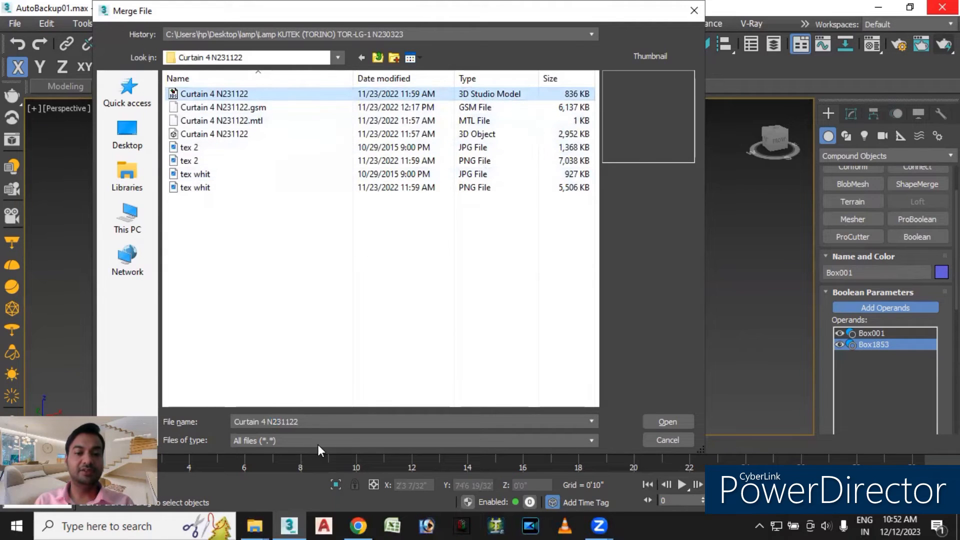
click(662, 421)
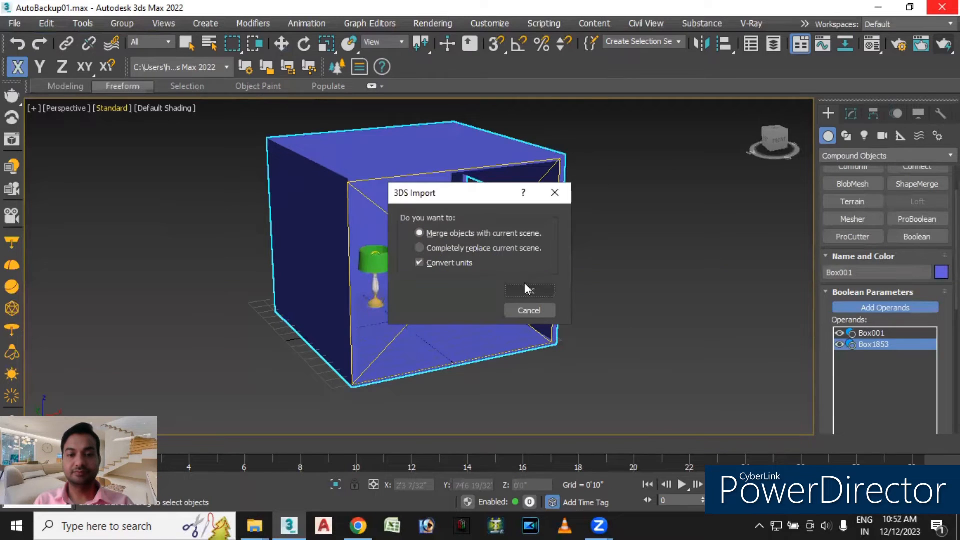
click(526, 287)
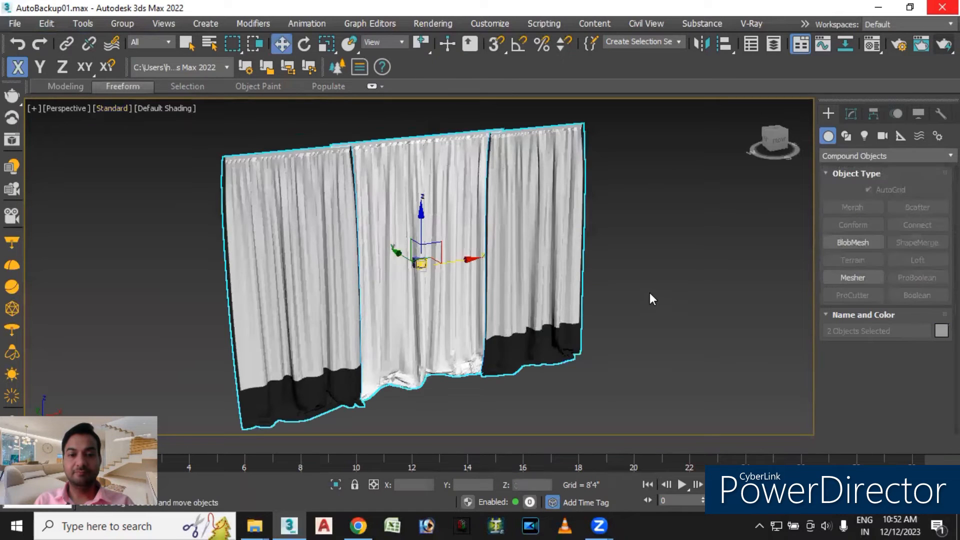
Group the merged curtain objects under the default group name.
click(122, 23)
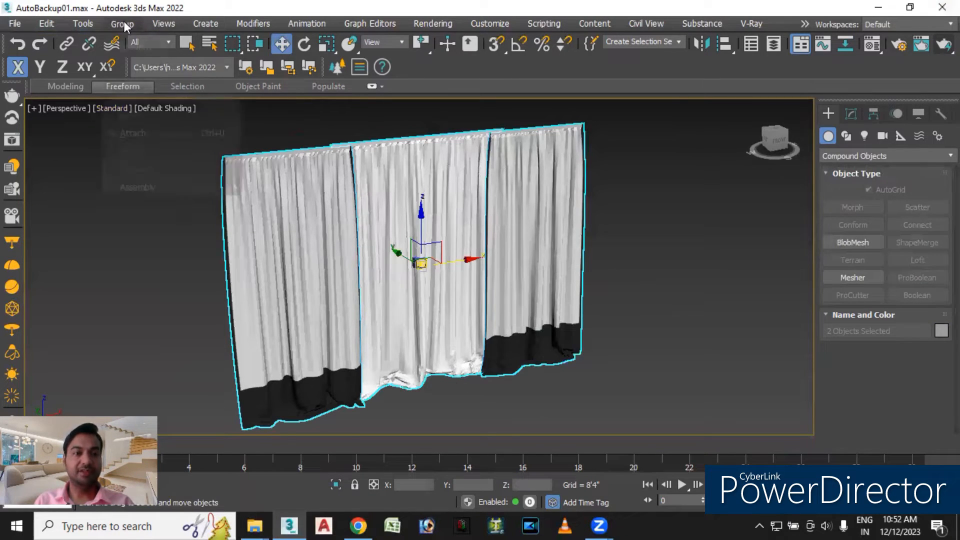
click(133, 43)
click(501, 286)
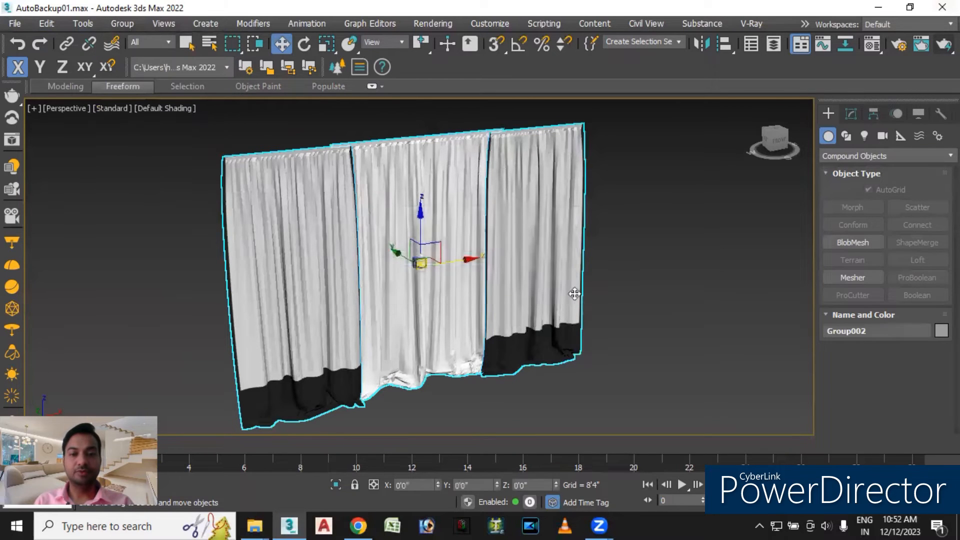
Uniformly scale the curtain group down to about 1.97% so it fits inside the room.
click(326, 44)
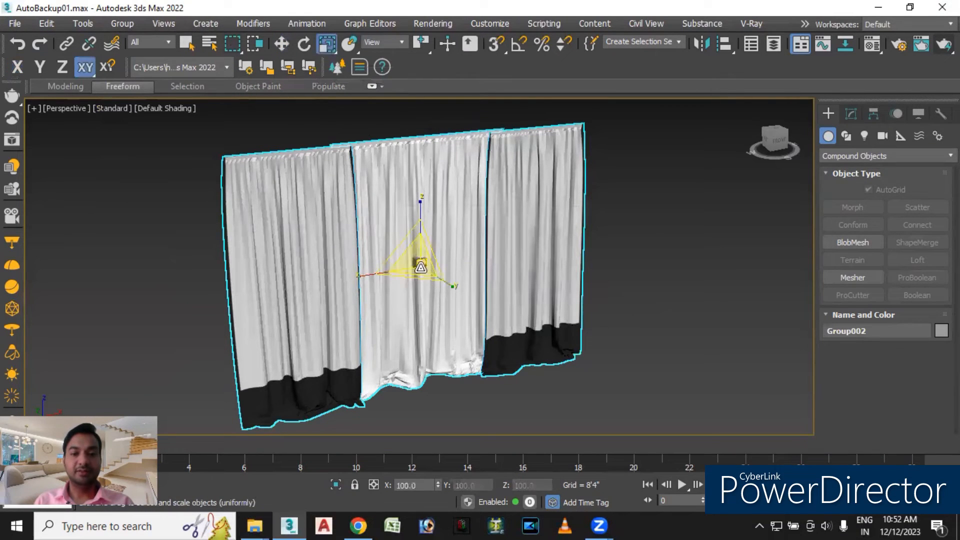
mouse_move(416, 259)
mouse_down()
mouse_move(495, 380)
mouse_move(435, 317)
mouse_move(415, 266)
mouse_up()
drag(434, 283, 525, 412)
scroll(418, 265, up, 8)
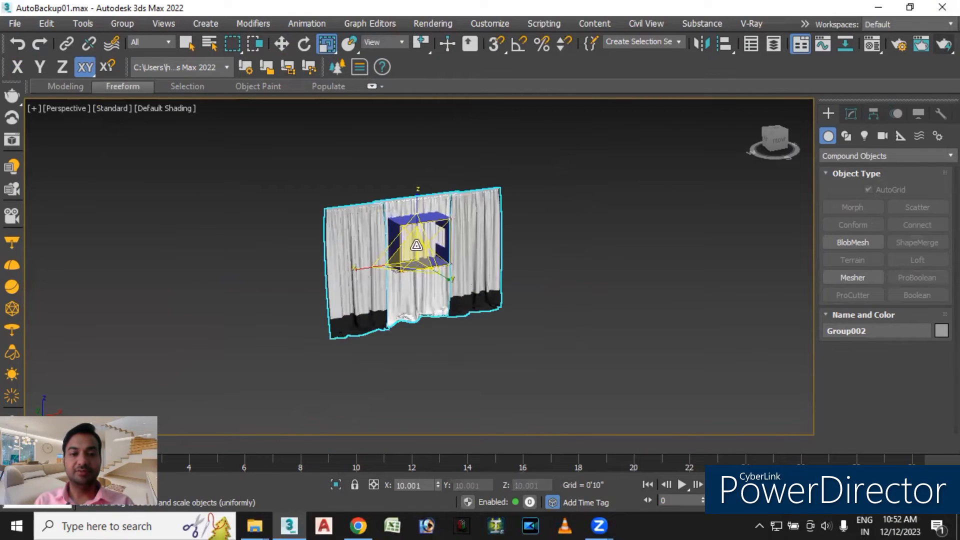
drag(415, 253, 486, 370)
drag(408, 255, 432, 285)
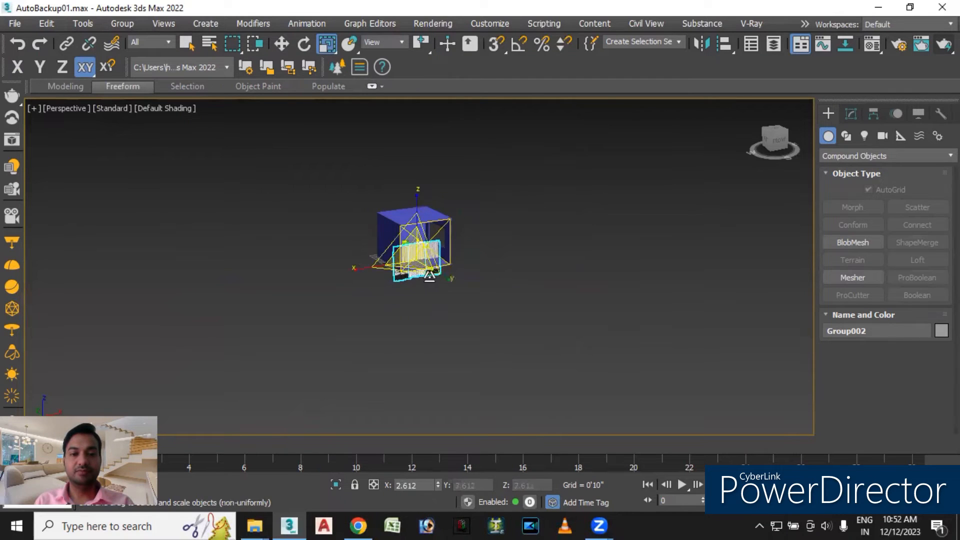
scroll(427, 275, up, 5)
drag(357, 257, 371, 282)
scroll(372, 282, up, 3)
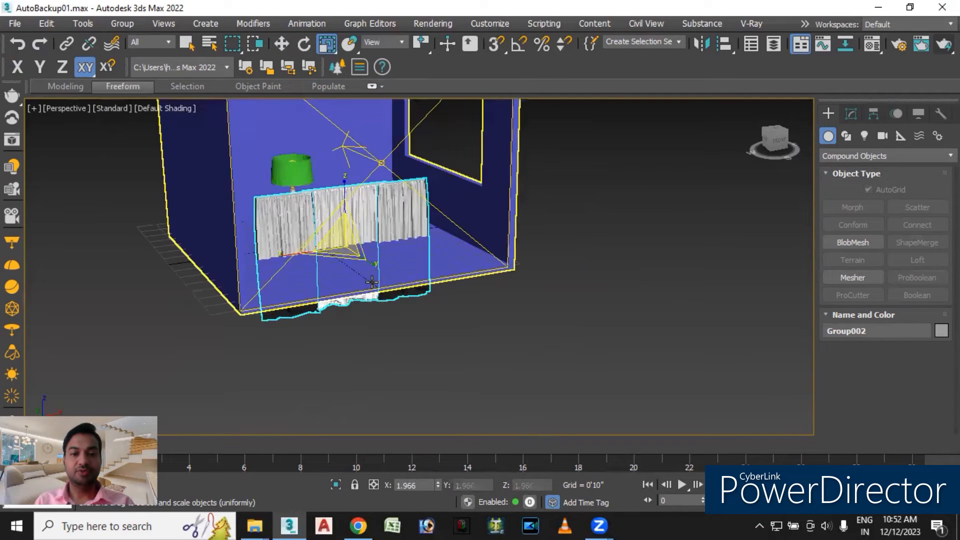
scroll(366, 288, down, 3)
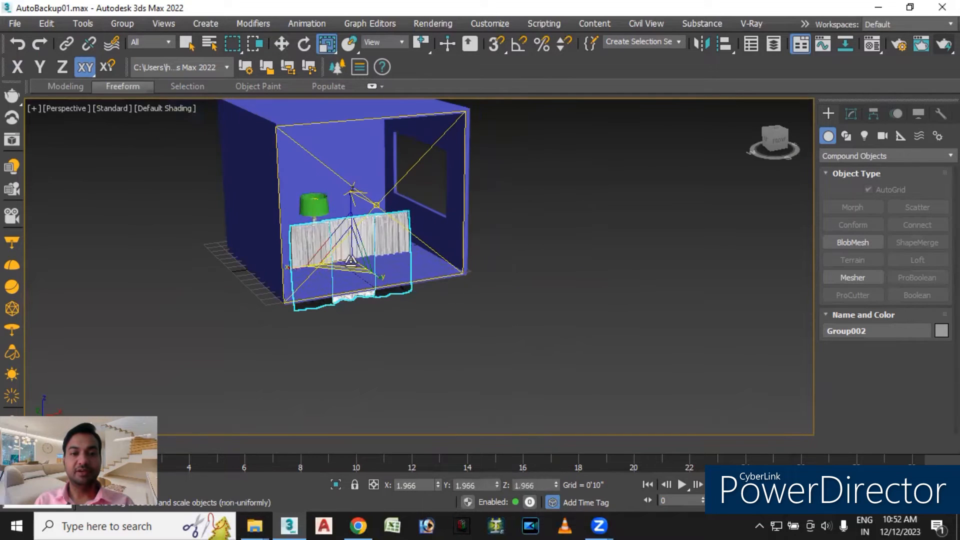
Turn on angle snap at 90 degrees and rotate the curtain group 90 degrees about Z, parallel to the window wall.
click(304, 44)
right_click(519, 45)
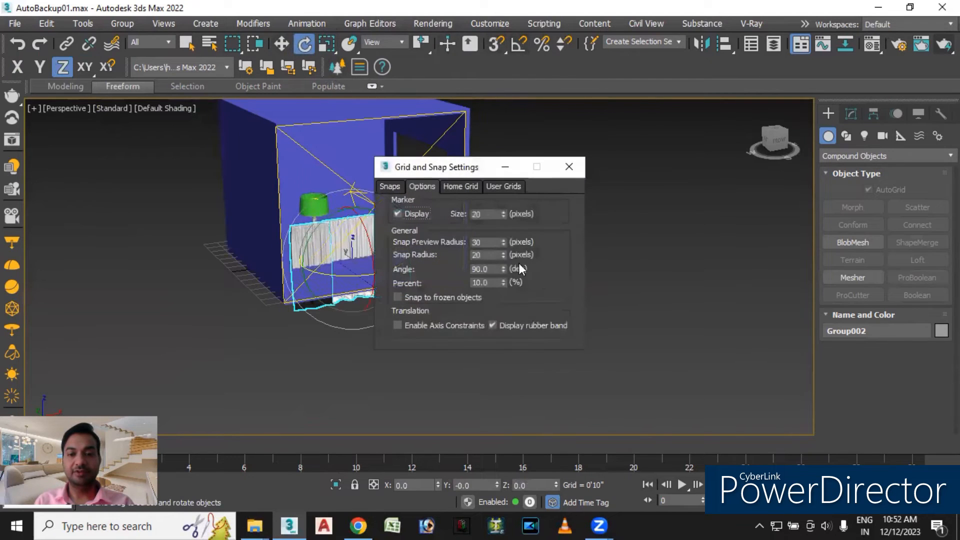
click(570, 169)
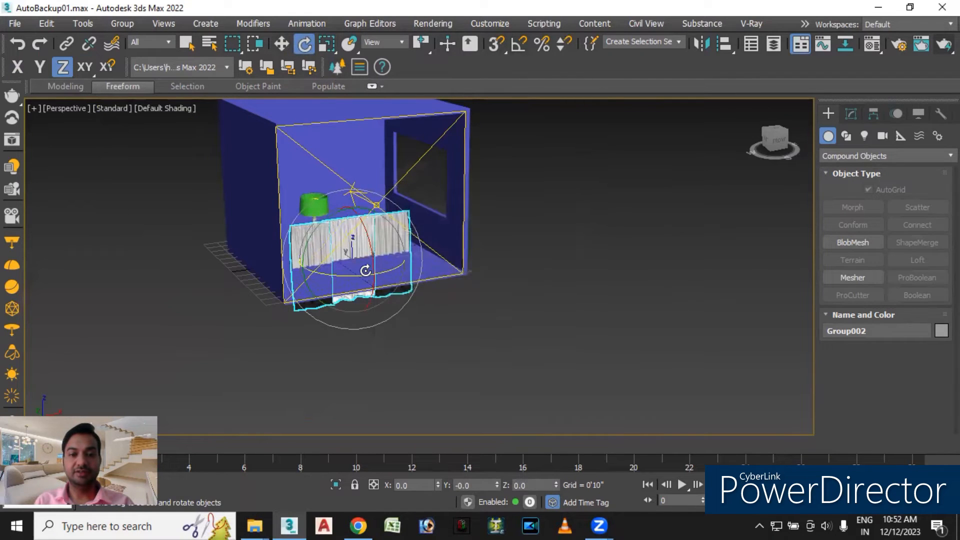
drag(365, 274, 360, 275)
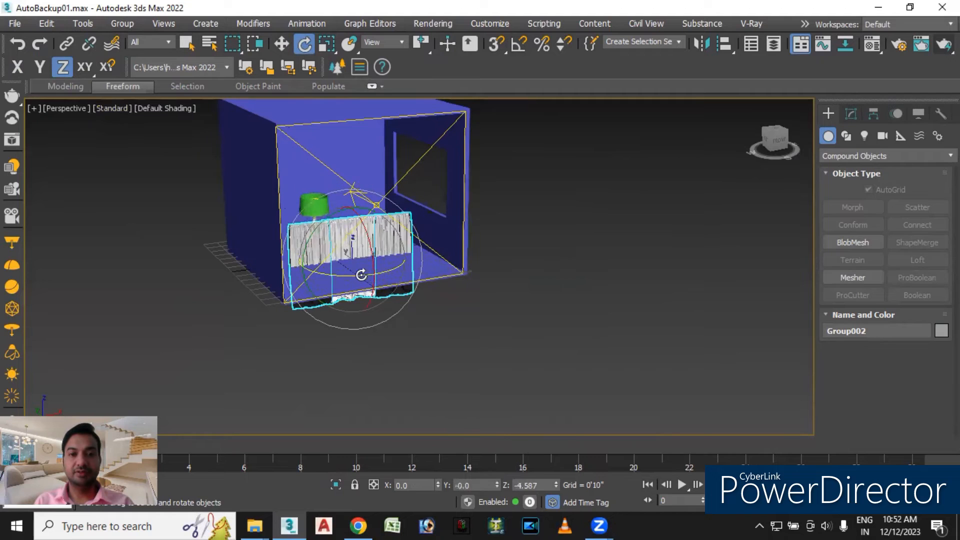
key(ctrl+z)
click(519, 45)
drag(353, 276, 344, 274)
click(429, 337)
In the front view, raise the curtain group about 4'7" so it clears the room's floor.
click(362, 242)
key(w)
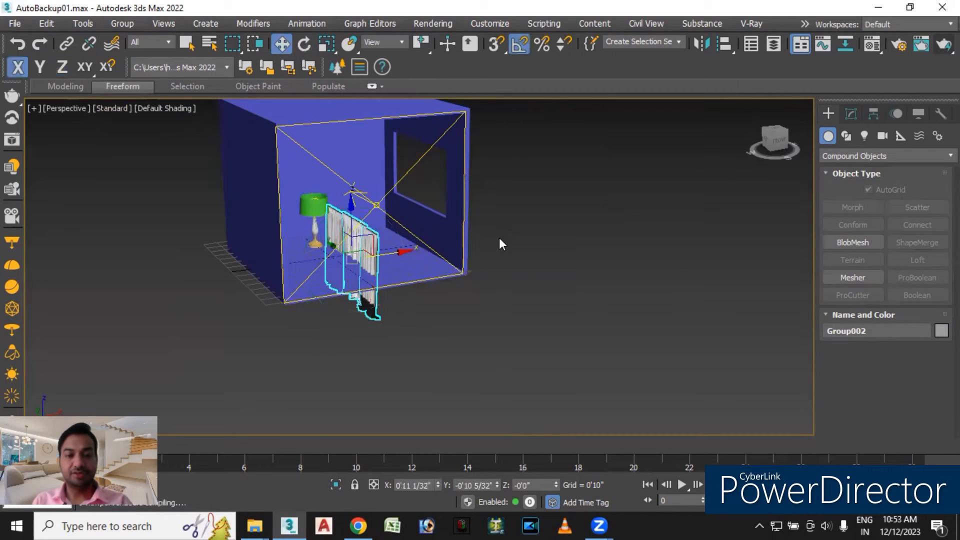
key(f)
scroll(454, 267, down, 3)
scroll(462, 266, up, 2)
middle_drag(501, 255, 448, 301)
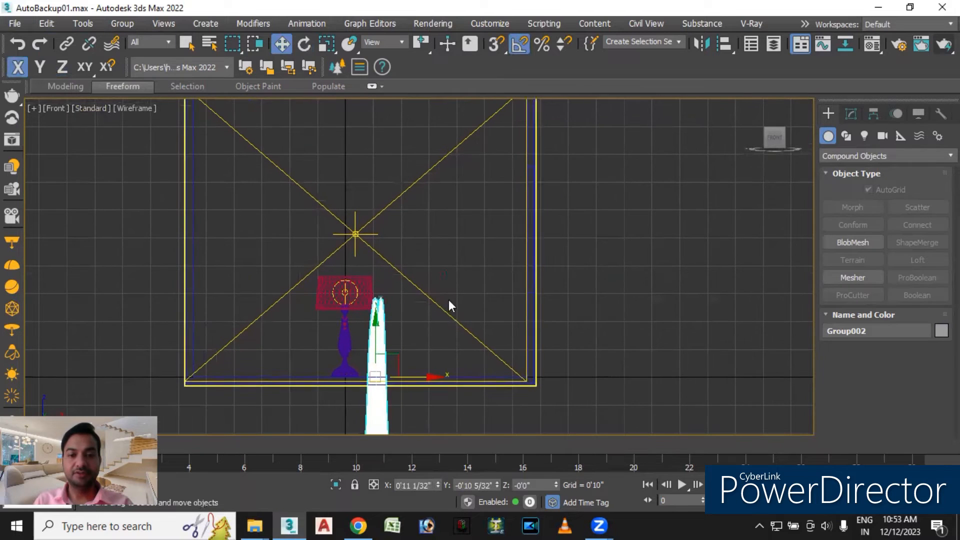
drag(377, 320, 365, 167)
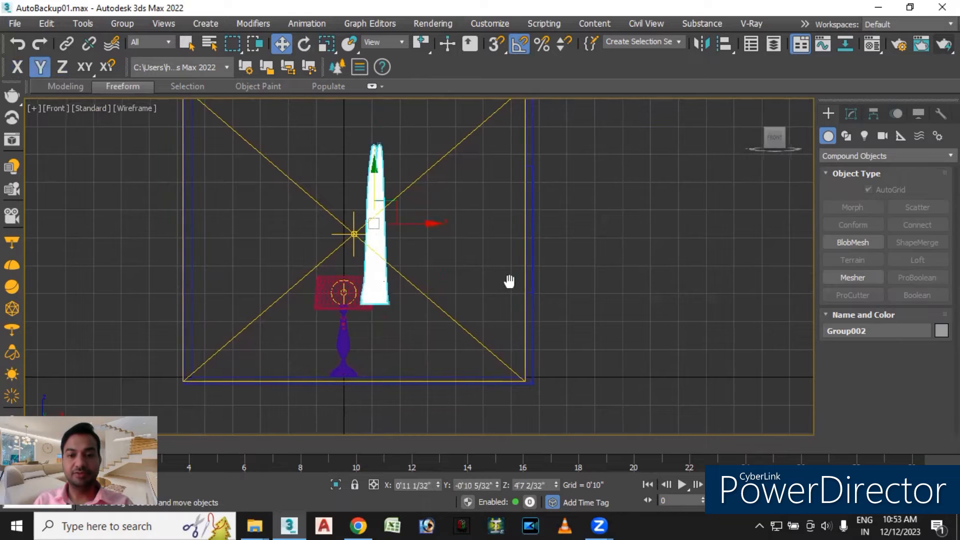
Move the curtain group about 4'2" along X to the window wall, and lower it about 5 inches.
middle_drag(510, 281, 464, 284)
scroll(485, 191, up, 5)
middle_drag(408, 211, 399, 47)
scroll(368, 175, down, 2)
mouse_move(374, 289)
middle_down()
mouse_move(403, 139)
mouse_move(403, 205)
mouse_move(391, 200)
mouse_move(375, 247)
mouse_move(382, 290)
middle_up()
scroll(391, 215, down, 2)
scroll(391, 220, down, 1)
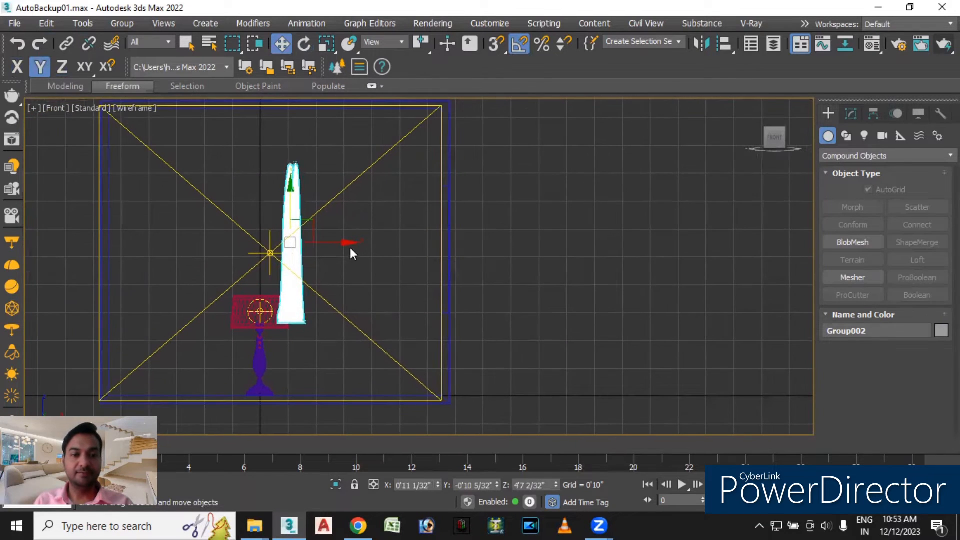
drag(350, 241, 488, 254)
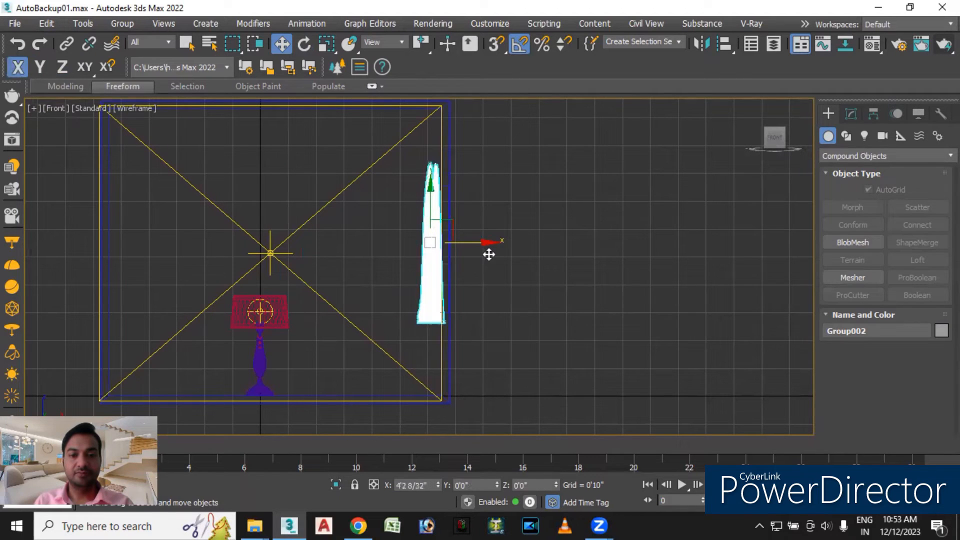
drag(431, 200, 431, 214)
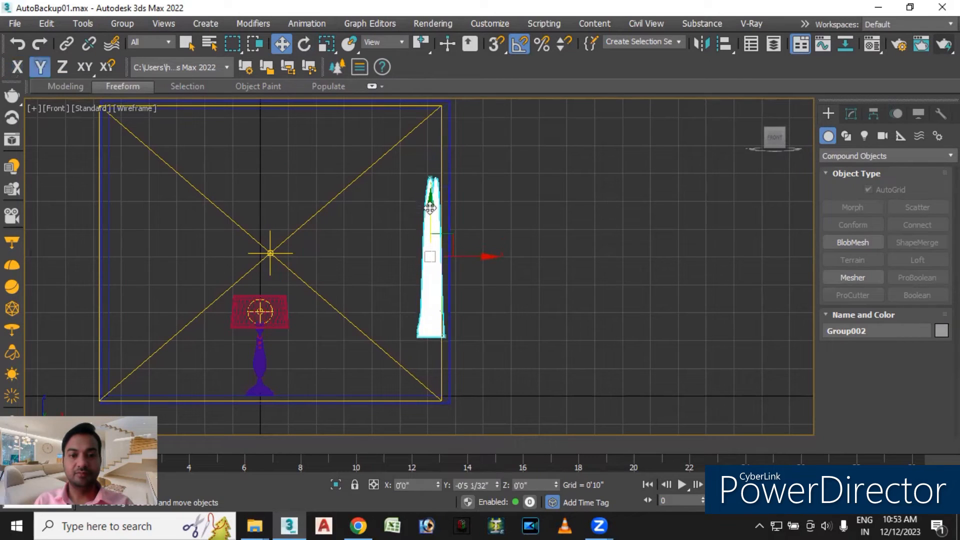
In the top view, move the curtain group about 6 inches along positive Y, toward the room's back wall.
key(t)
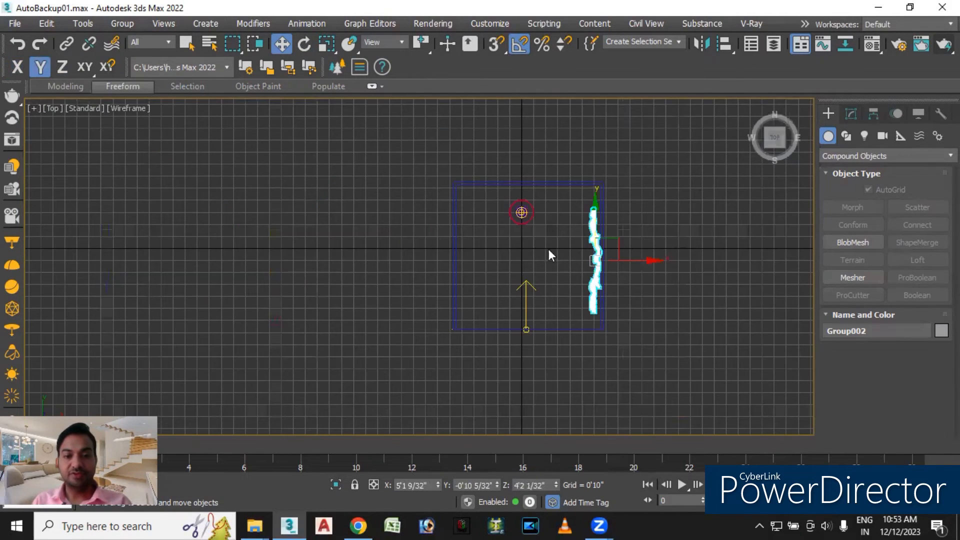
scroll(481, 239, up, 4)
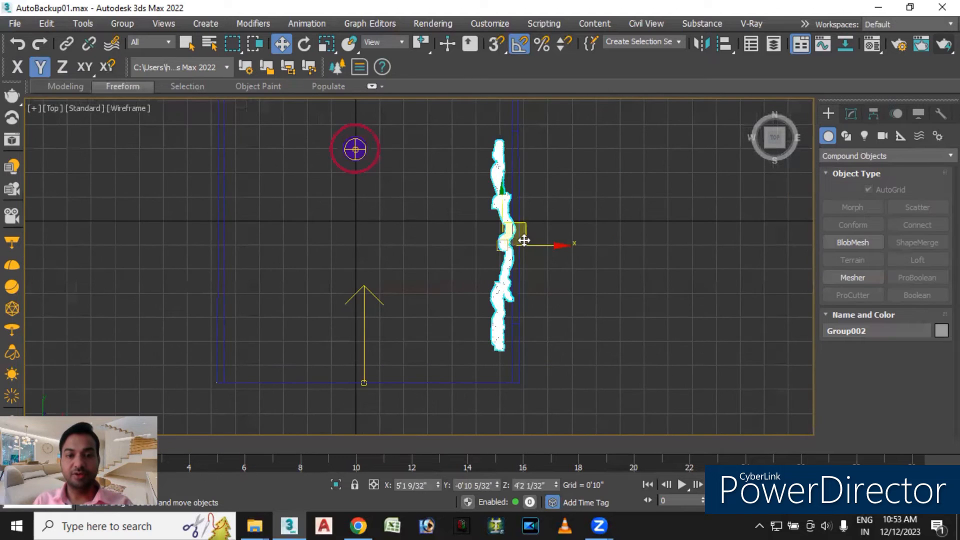
scroll(523, 240, up, 3)
scroll(521, 236, down, 3)
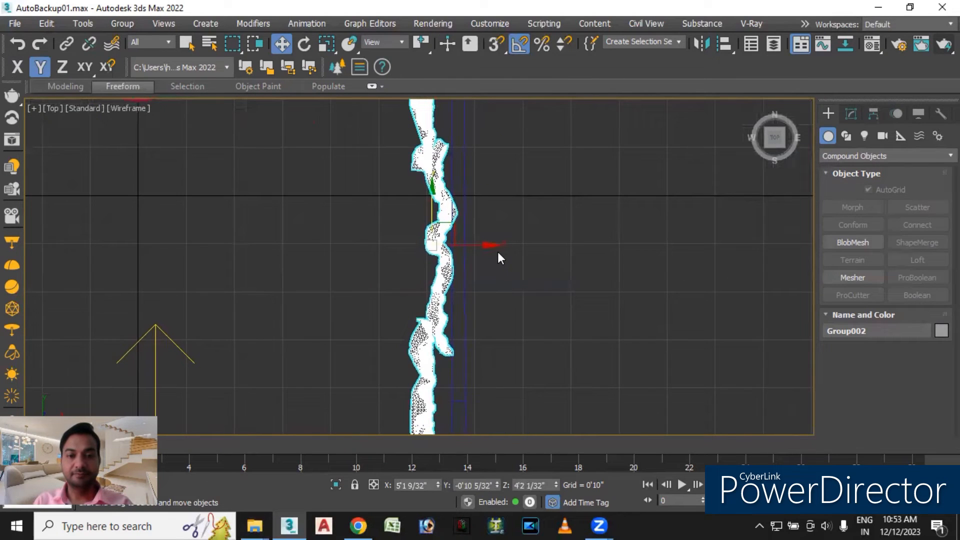
scroll(499, 253, down, 2)
scroll(482, 143, up, 5)
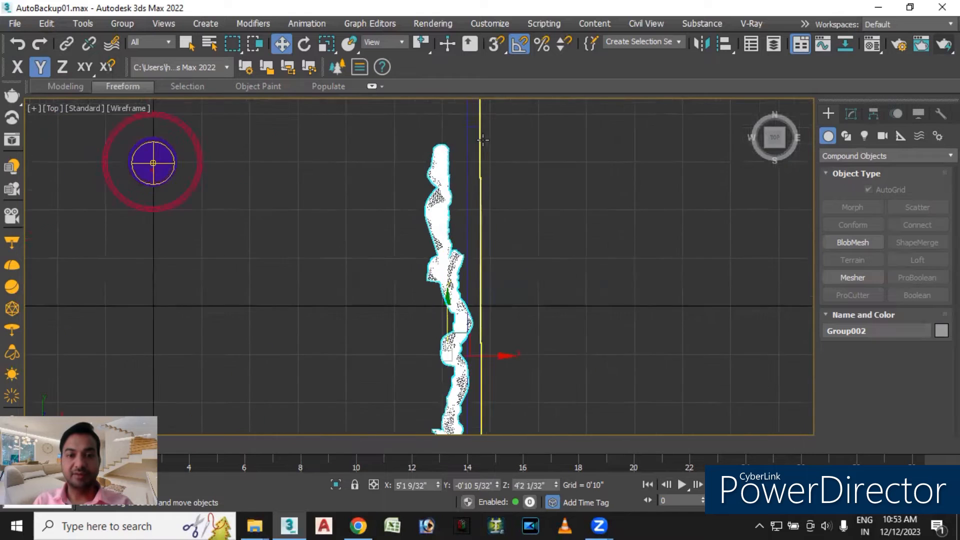
middle_drag(542, 278, 530, 8)
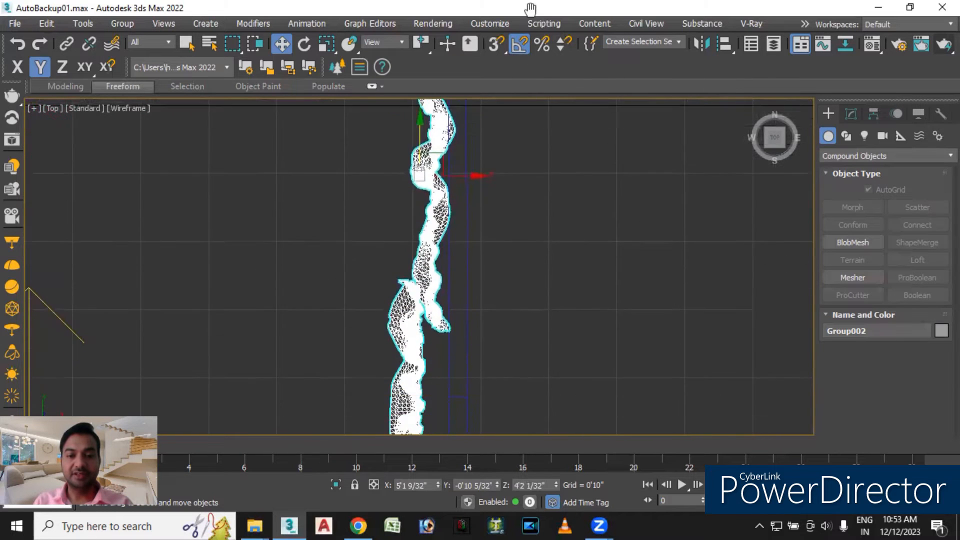
middle_drag(504, 384, 500, 247)
scroll(455, 267, up, 2)
scroll(471, 231, down, 1)
scroll(471, 237, down, 2)
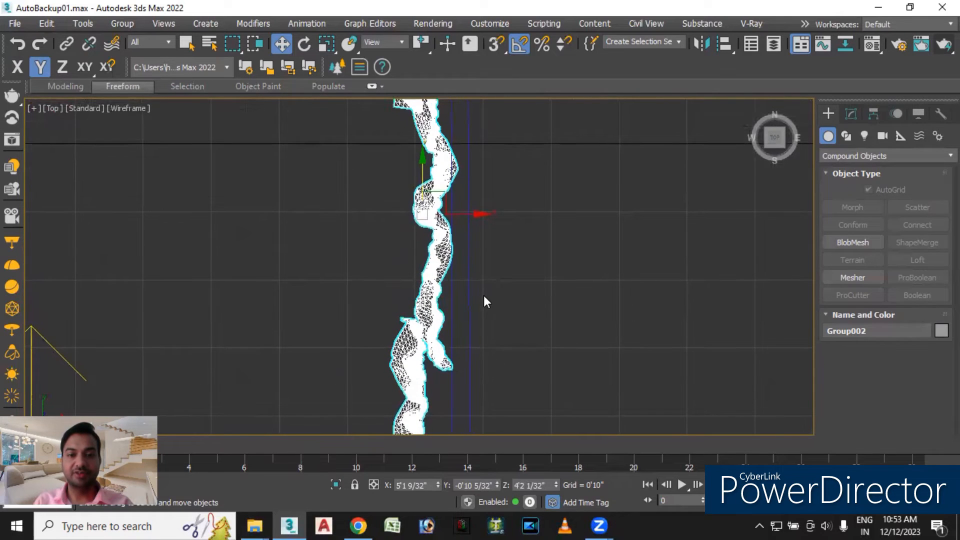
scroll(484, 302, down, 2)
drag(464, 215, 464, 200)
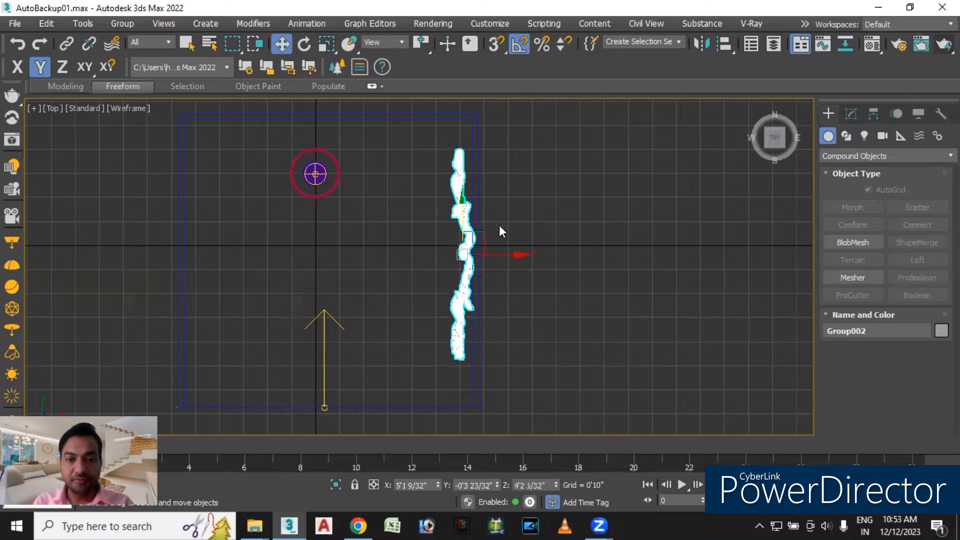
Move the curtain group about 4 inches along positive X toward the window wall and check its fit from the left view.
key(F5)
drag(502, 254, 511, 260)
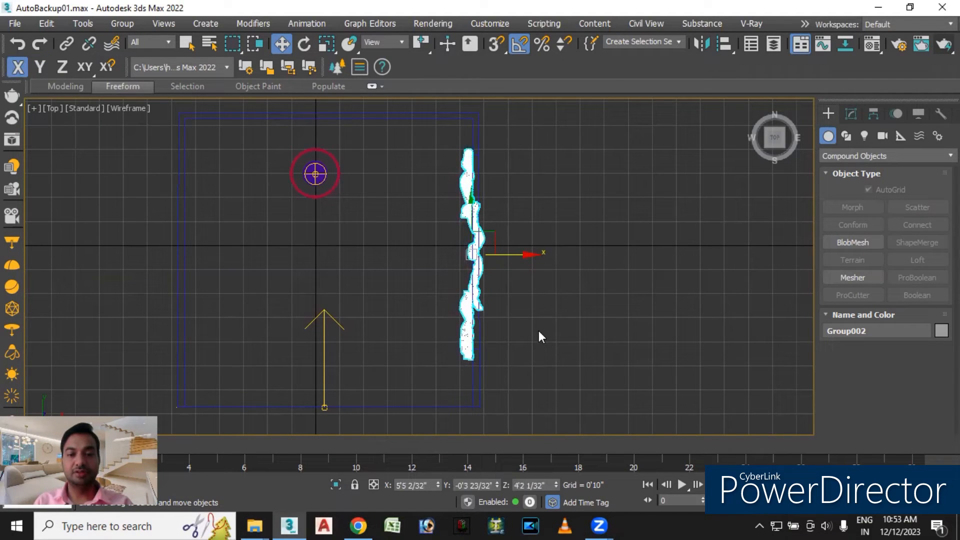
key(l)
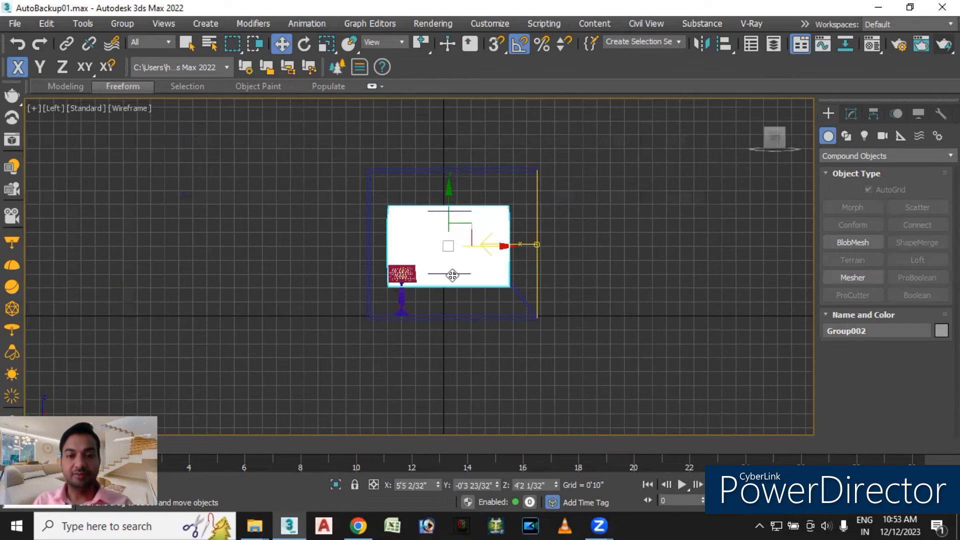
scroll(460, 257, up, 4)
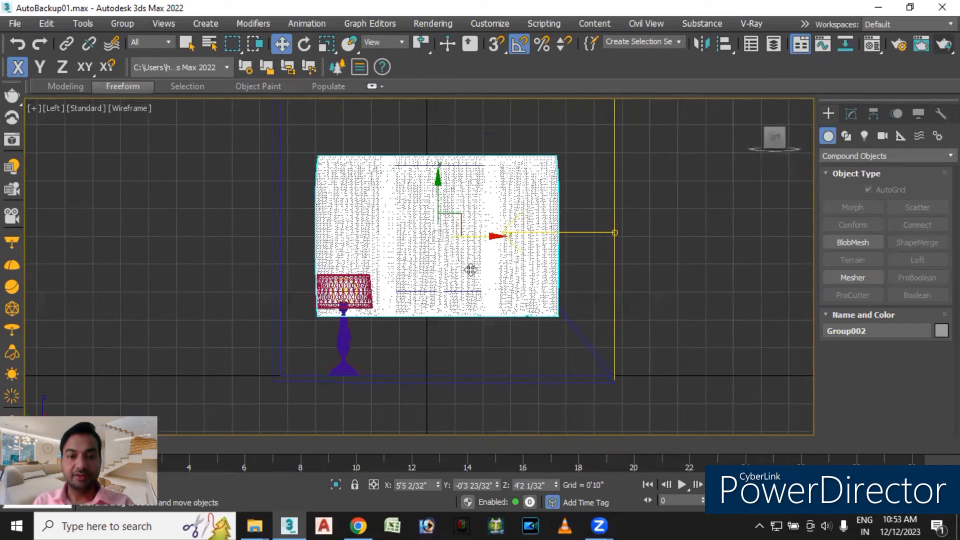
In the perspective view, move the curtain group about 5 inches along negative X, away from the window wall into the room.
key(p)
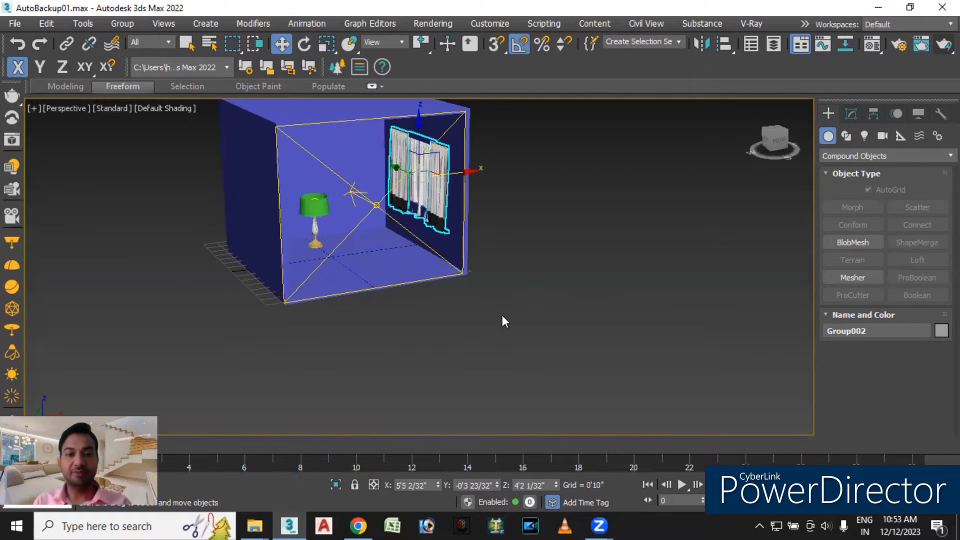
click(443, 327)
alt+middle_drag(421, 322, 439, 317)
scroll(419, 188, up, 5)
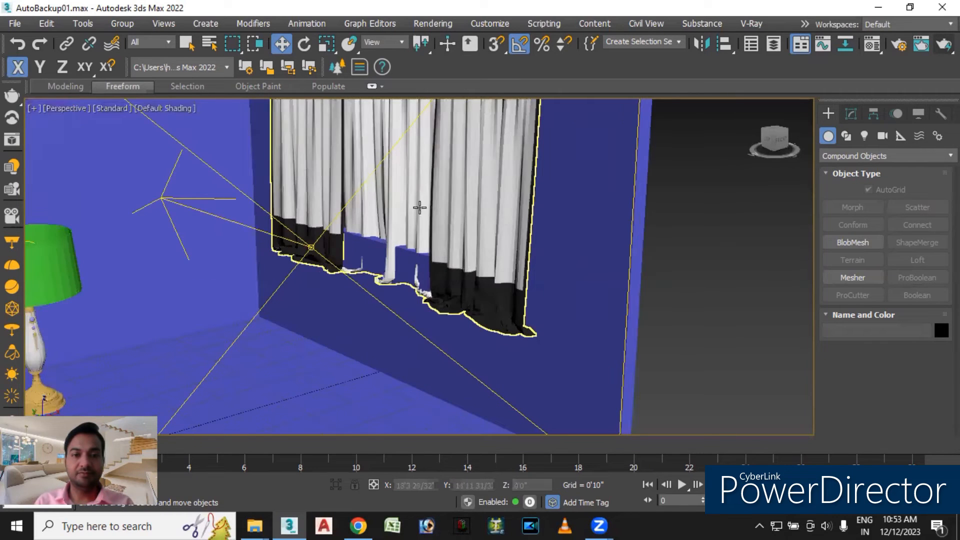
click(436, 201)
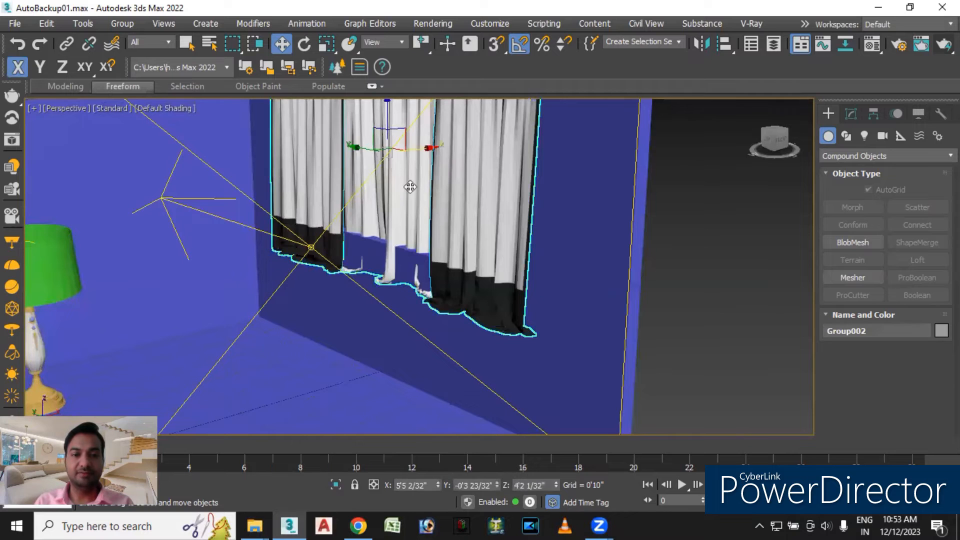
drag(432, 148, 411, 162)
middle_drag(661, 278, 606, 290)
scroll(605, 289, down, 4)
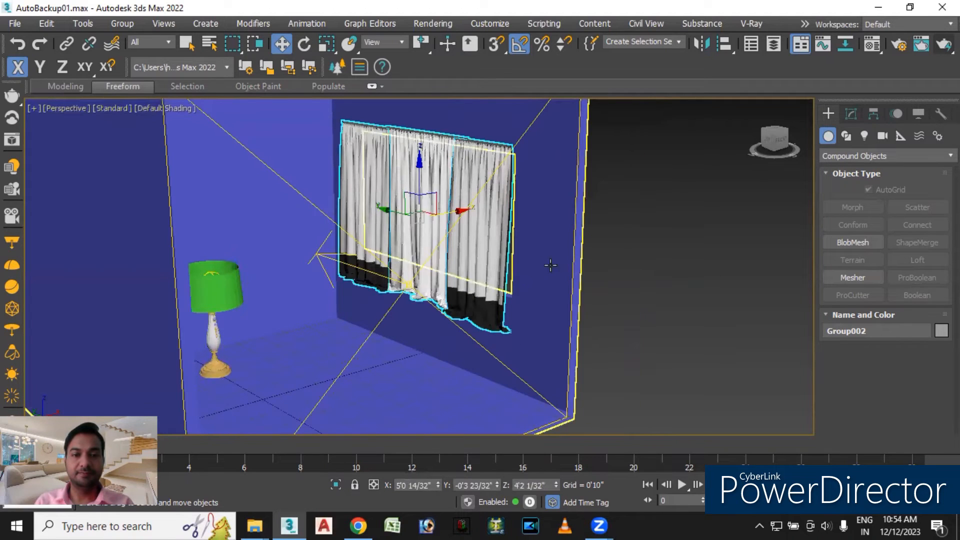
Slide the curtain group about 7 inches along negative Y, toward the room's open front, and check the window from outside.
drag(386, 209, 396, 209)
click(658, 323)
alt+middle_drag(648, 335, 638, 332)
click(468, 244)
click(469, 244)
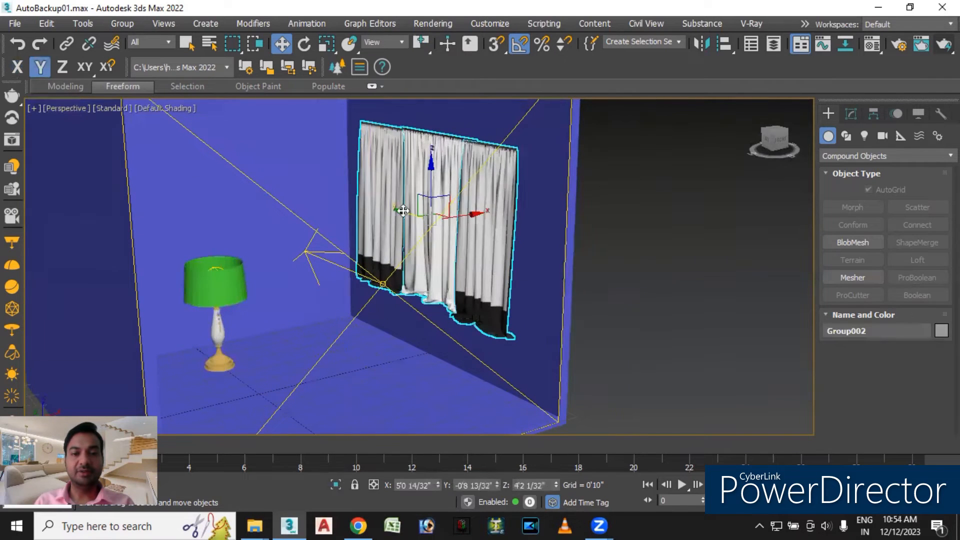
drag(400, 210, 403, 210)
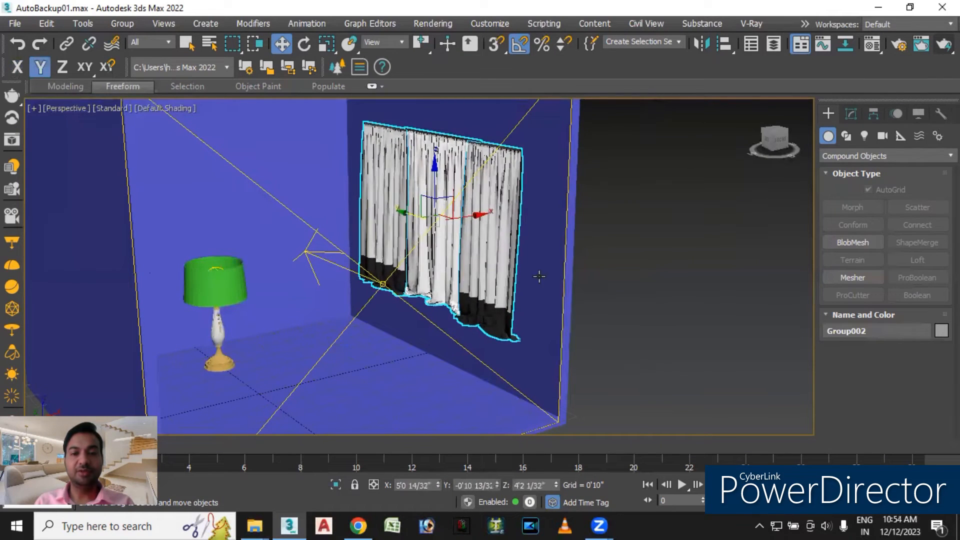
click(685, 321)
alt+middle_drag(686, 319, 480, 259)
scroll(585, 265, down, 5)
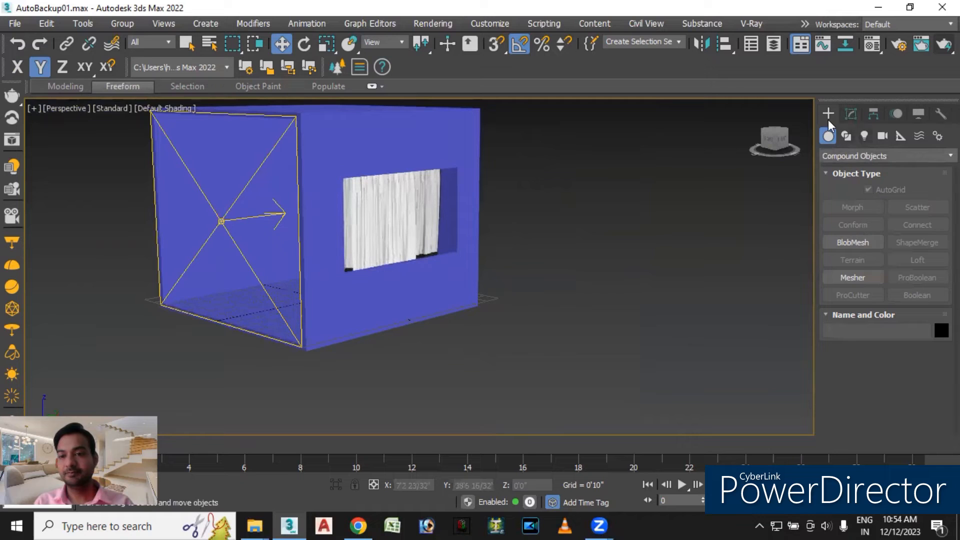
Create a VRaySun outside the window wall, aimed toward the room, with a VRaySky environment map and an intensity multiplier of 0.1.
click(829, 155)
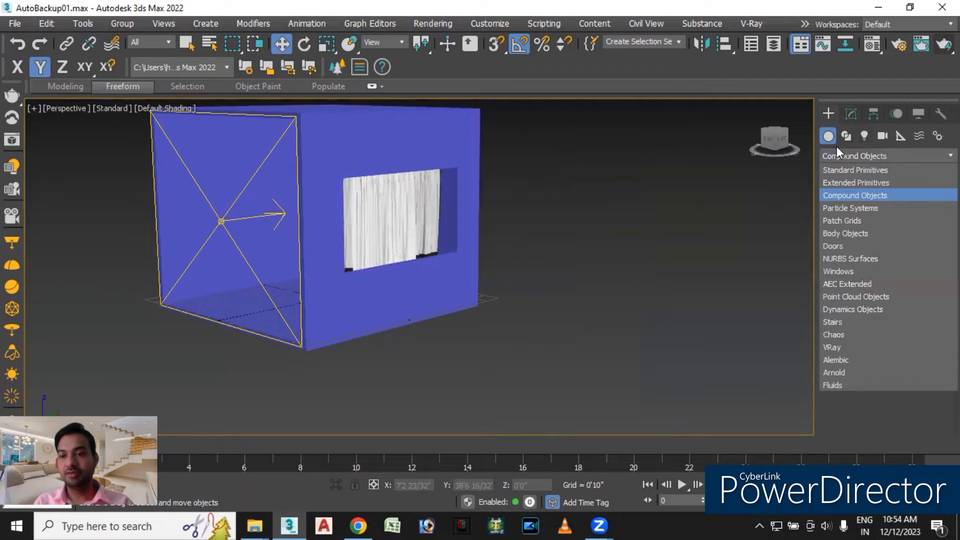
click(864, 135)
click(917, 223)
scroll(440, 280, down, 5)
alt+middle_drag(539, 343, 570, 358)
drag(566, 289, 449, 294)
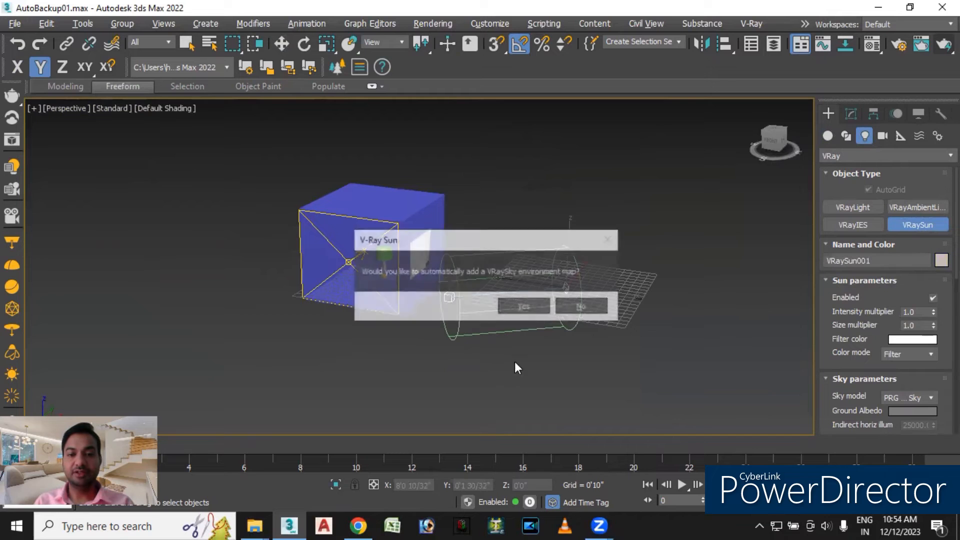
key(Return)
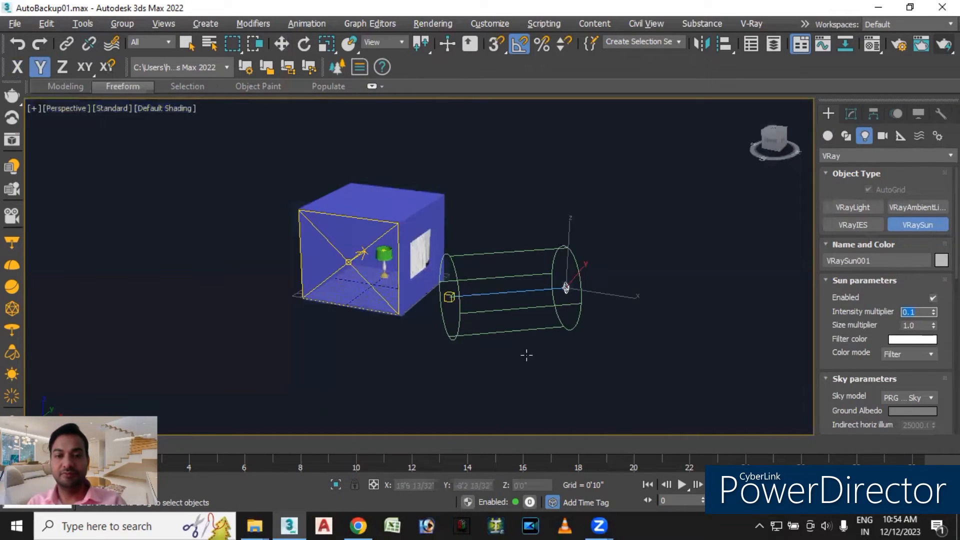
Raise the VRaySun about 13'1" along Z and set its intensity multiplier to 0.05.
alt+middle_drag(519, 357, 436, 394)
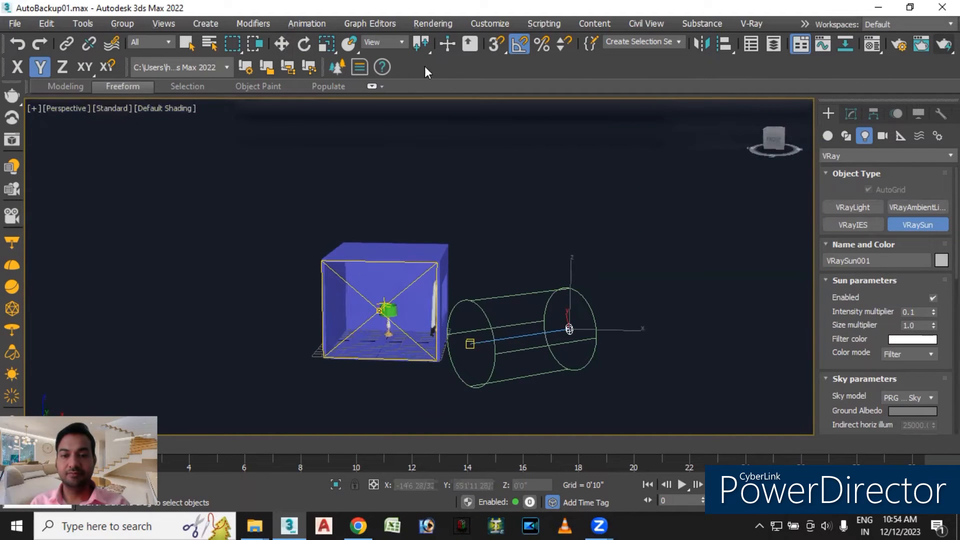
click(281, 43)
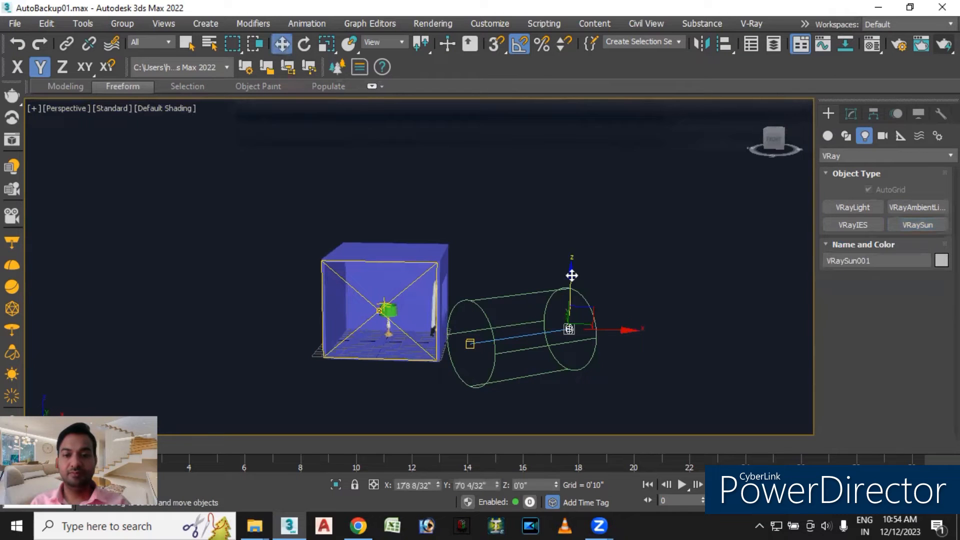
drag(572, 275, 577, 145)
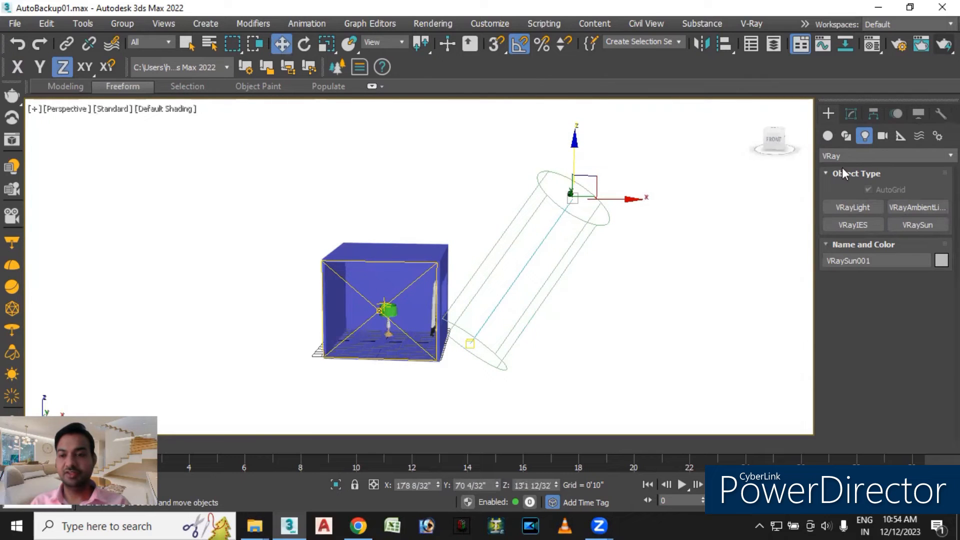
click(851, 115)
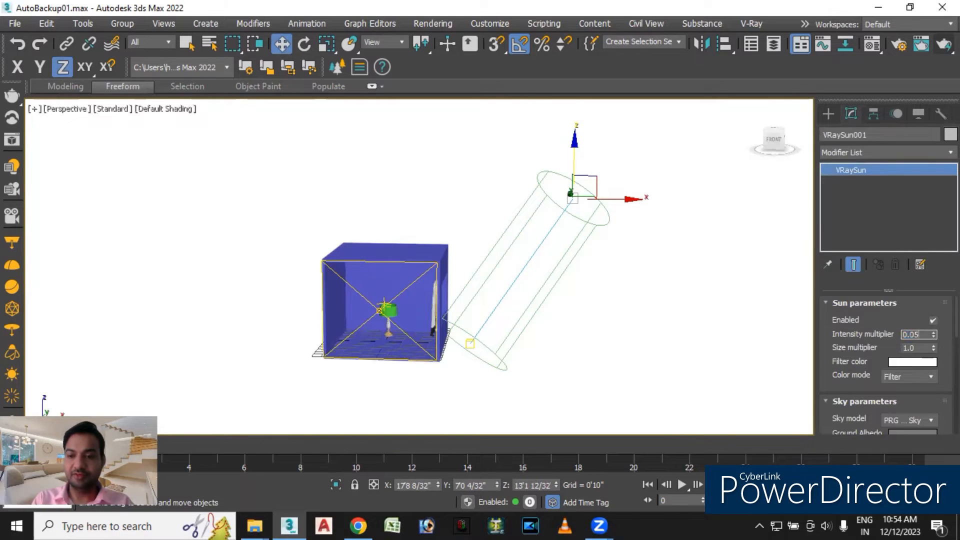
key(Return)
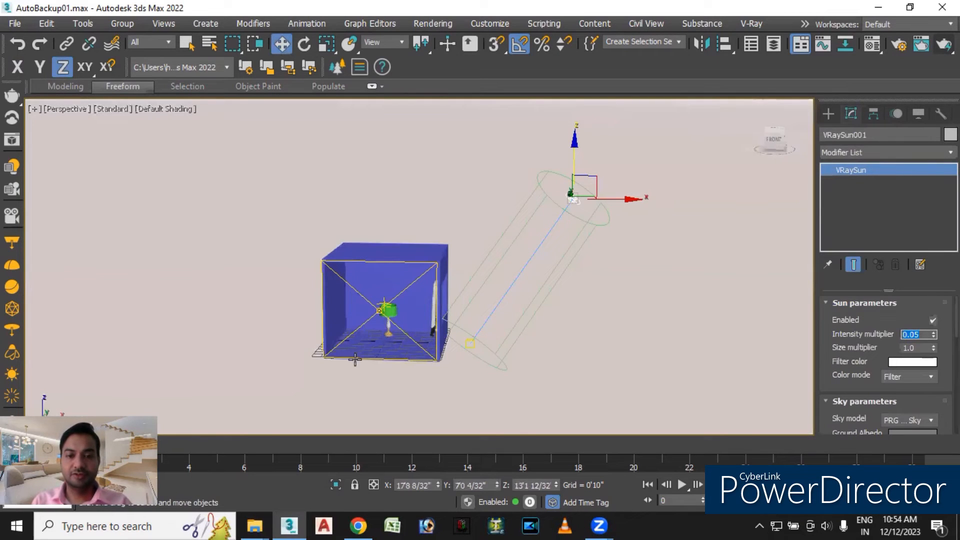
Move the VRaySun about 8'7" along positive X, farther away from the window wall.
alt+middle_drag(557, 371, 537, 350)
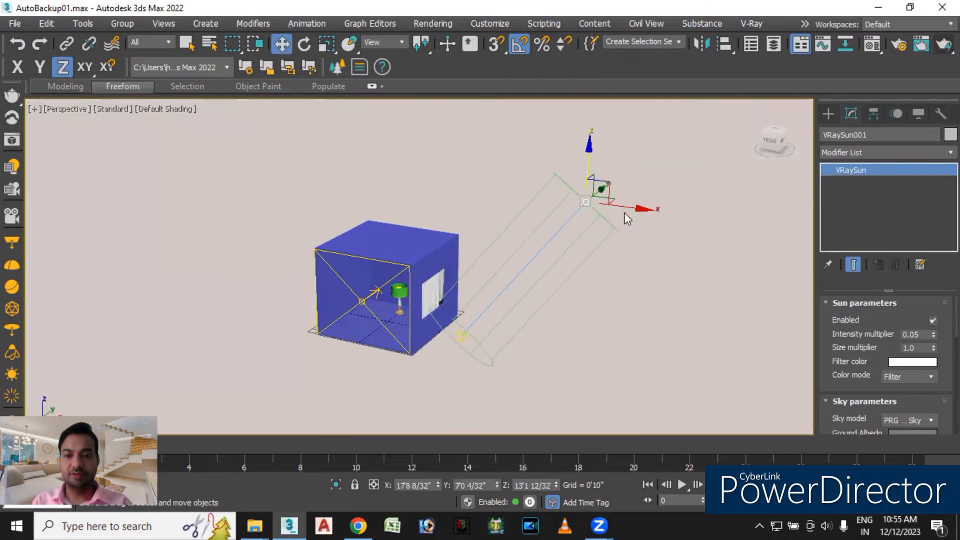
drag(638, 206, 725, 218)
scroll(437, 360, up, 5)
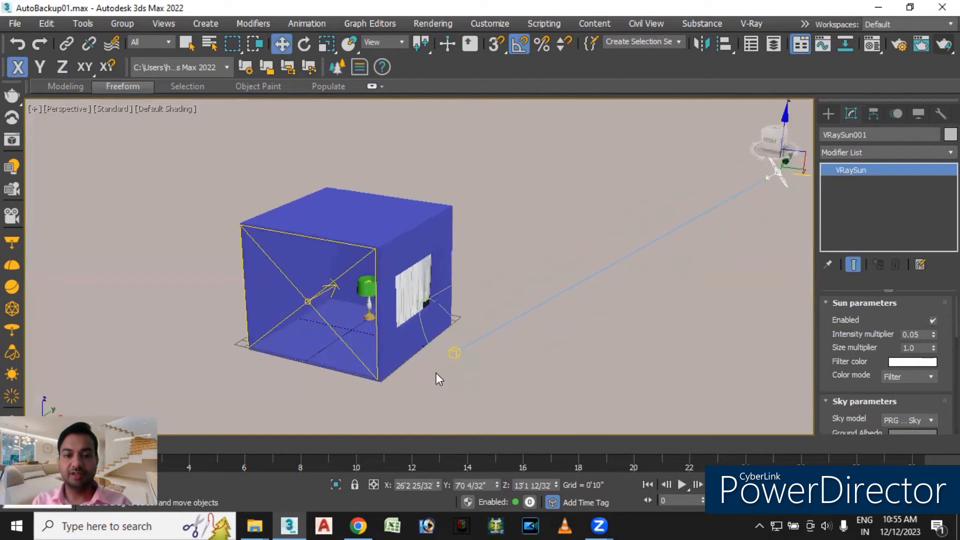
Move the VRaySun's target inside the room near the curtain, at about X 3'3", Y -1'4" and Z 2'2".
click(461, 344)
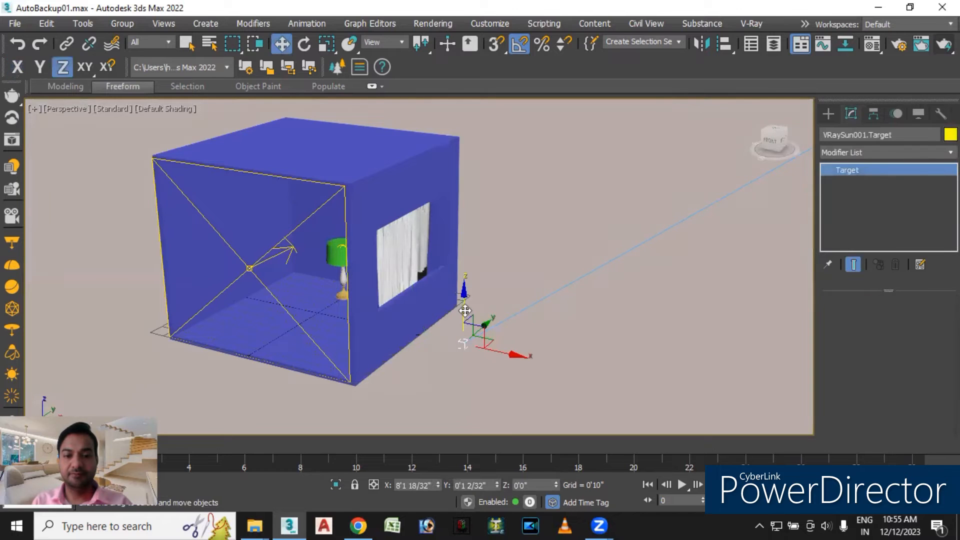
drag(465, 294, 465, 220)
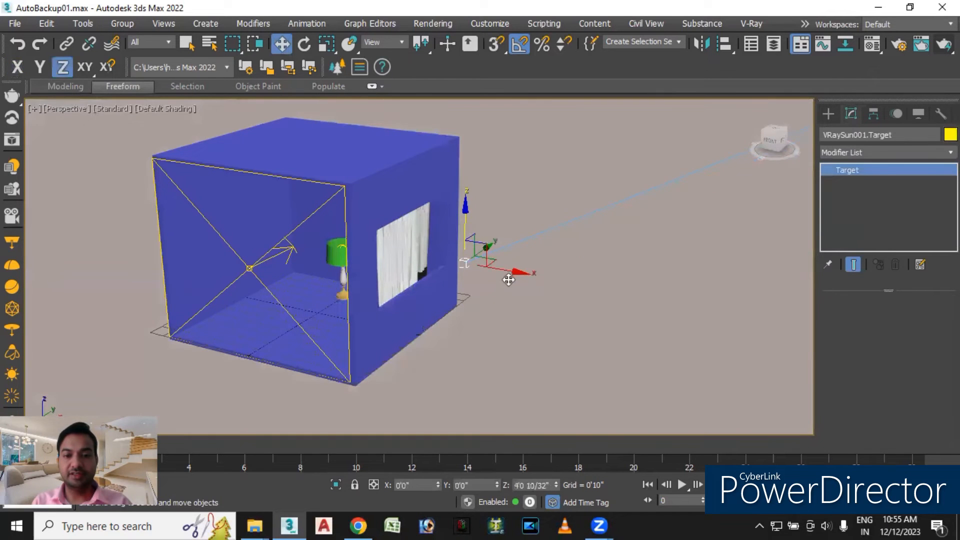
drag(515, 273, 424, 275)
alt+middle_drag(349, 336, 409, 331)
drag(370, 194, 378, 235)
alt+middle_drag(381, 332, 415, 331)
drag(346, 268, 365, 280)
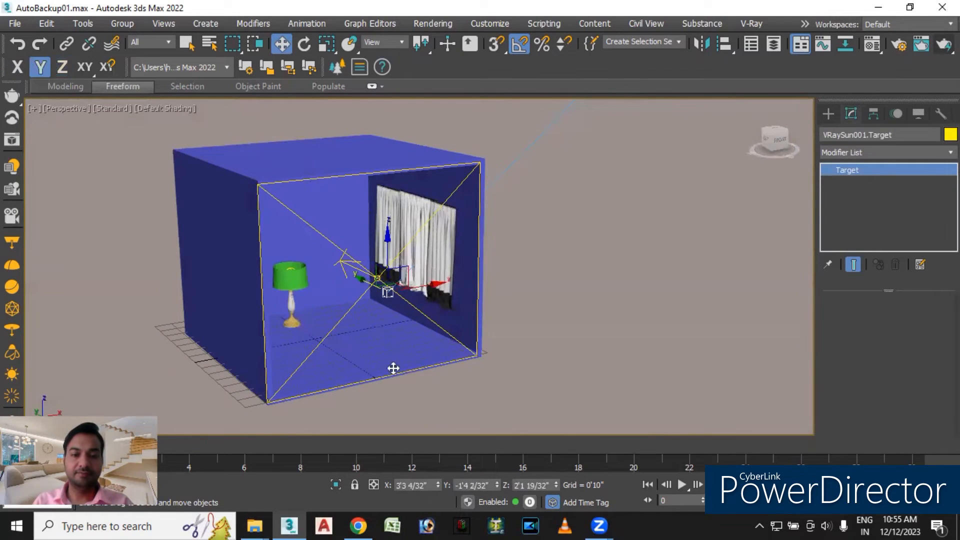
Render a test image of the lamp and curtain from inside the room, inspect it, and close the V-Ray Frame Buffer.
mouse_move(385, 368)
alt+middle_down()
mouse_move(400, 342)
mouse_move(388, 374)
alt+middle_up()
scroll(335, 350, up, 3)
scroll(350, 360, up, 5)
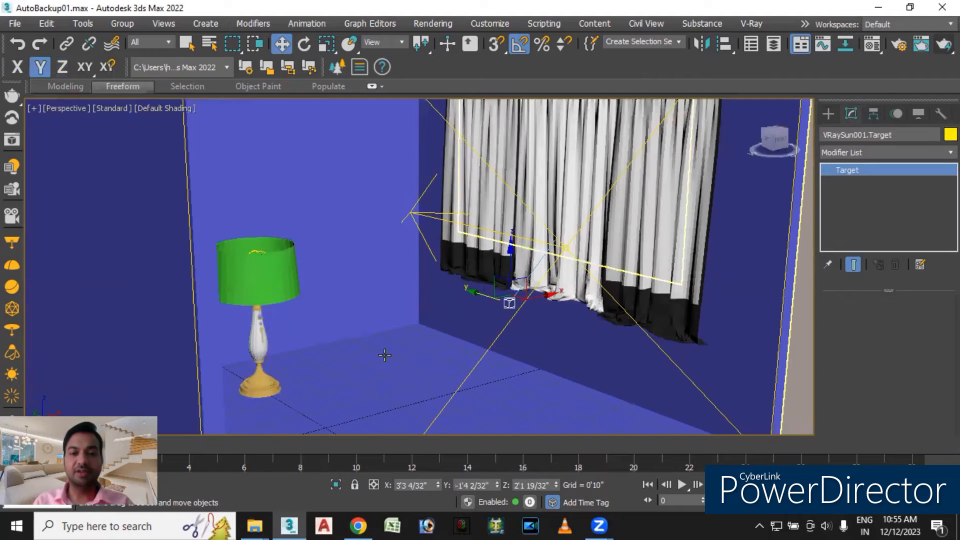
middle_drag(384, 355, 363, 413)
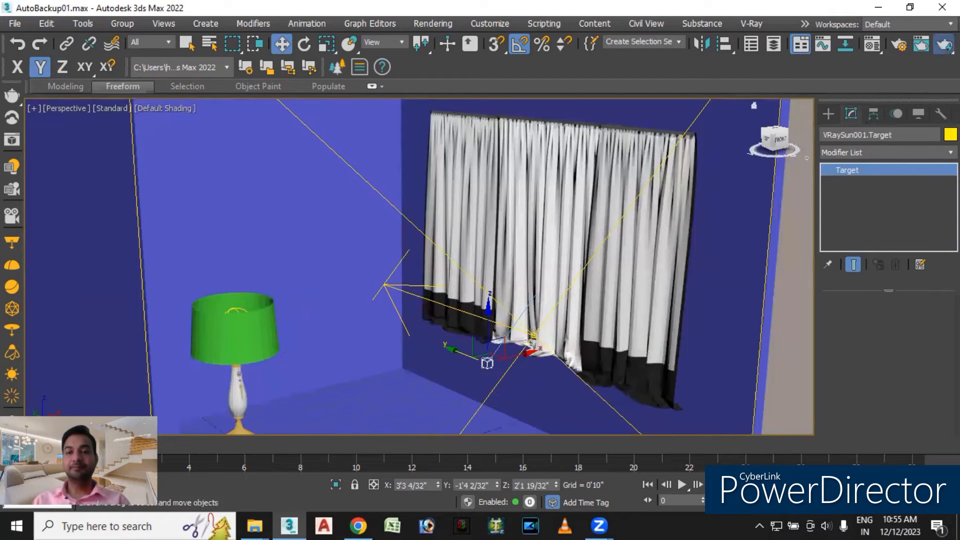
click(944, 44)
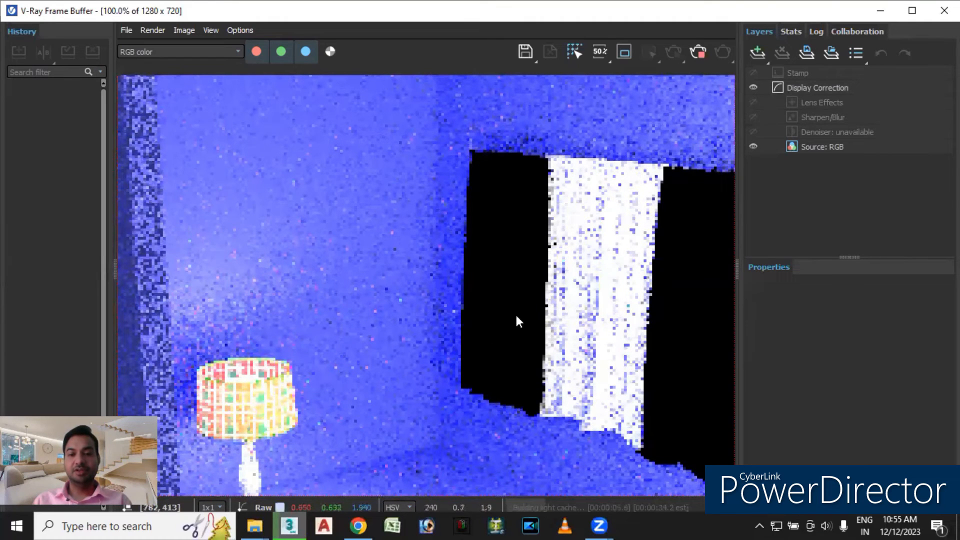
scroll(569, 313, down, 1)
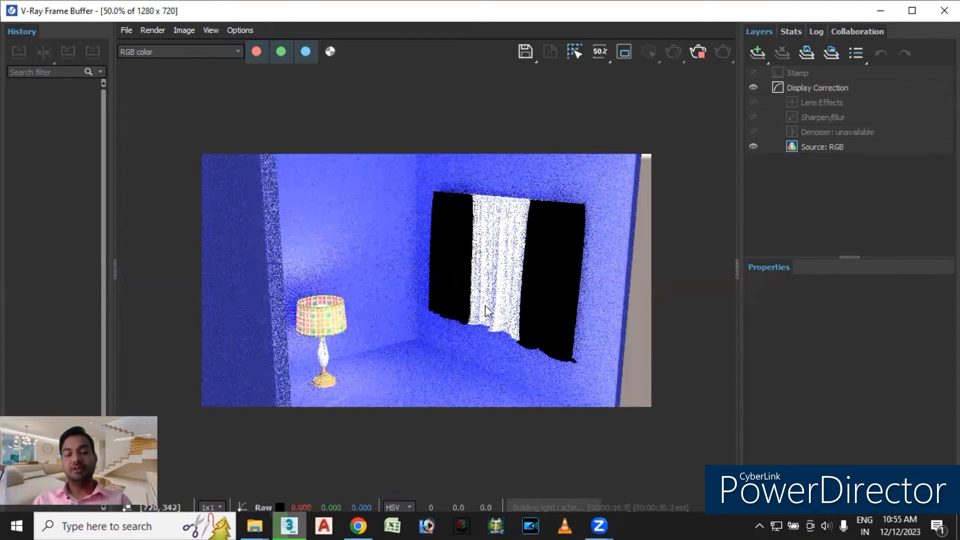
click(937, 11)
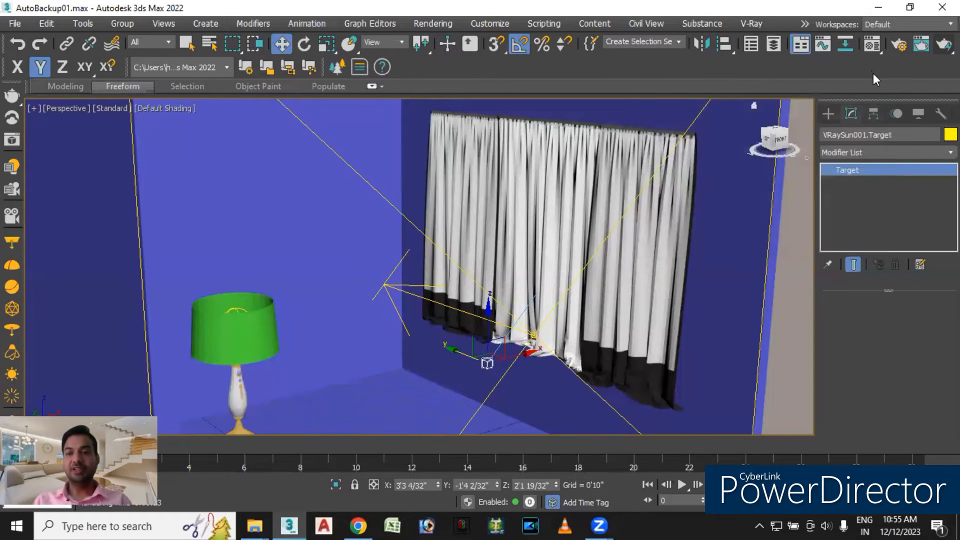
Change the second sample material, 02 - Default, to VRay2SidedMtl and discard the old material.
key(m)
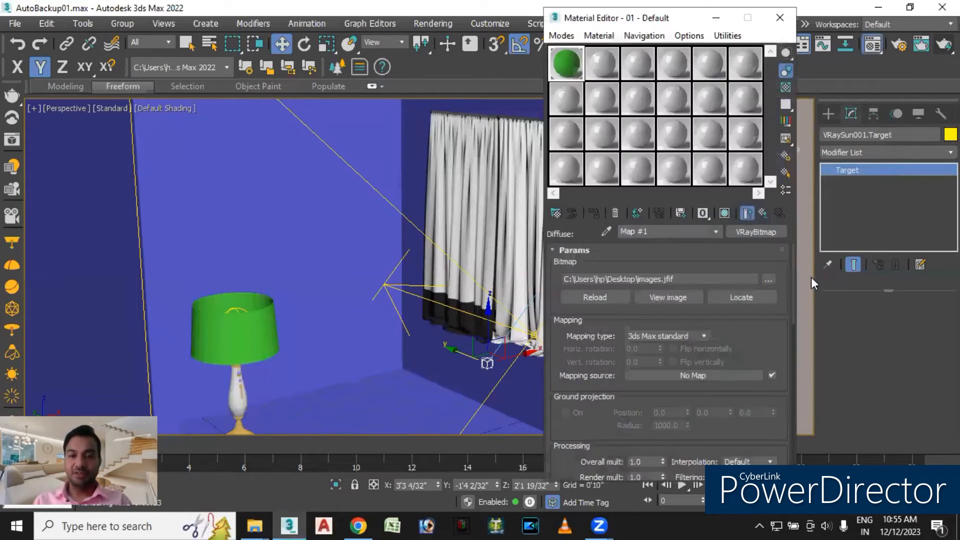
click(603, 60)
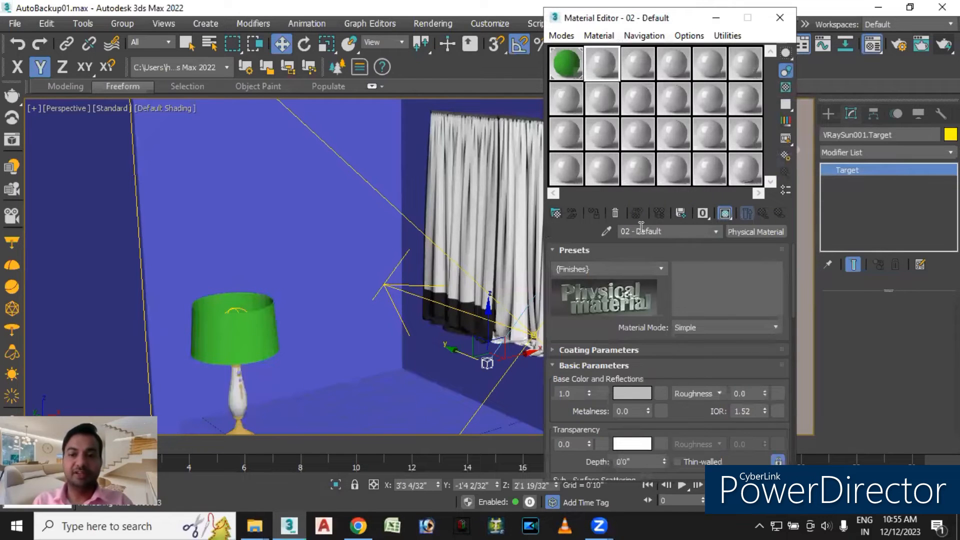
click(740, 229)
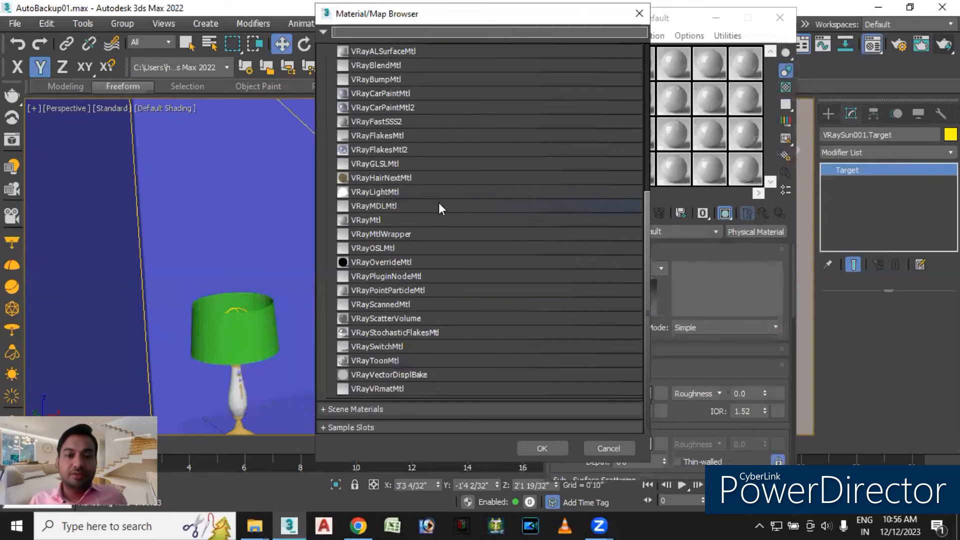
scroll(439, 202, up, 2)
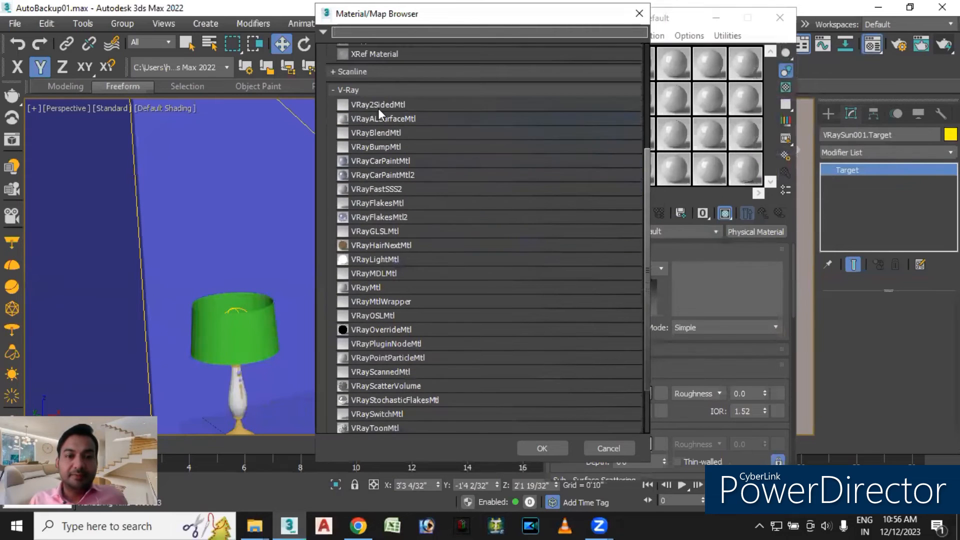
click(385, 104)
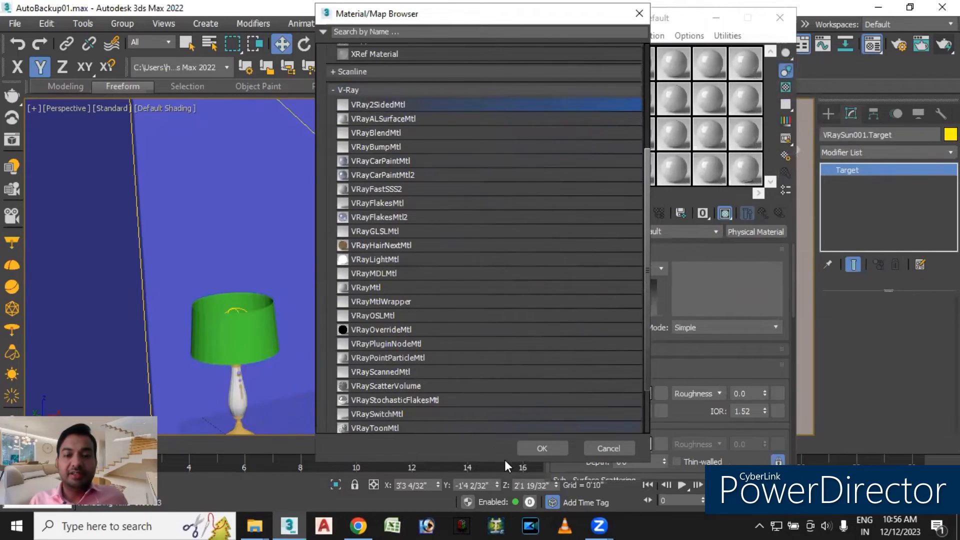
click(526, 447)
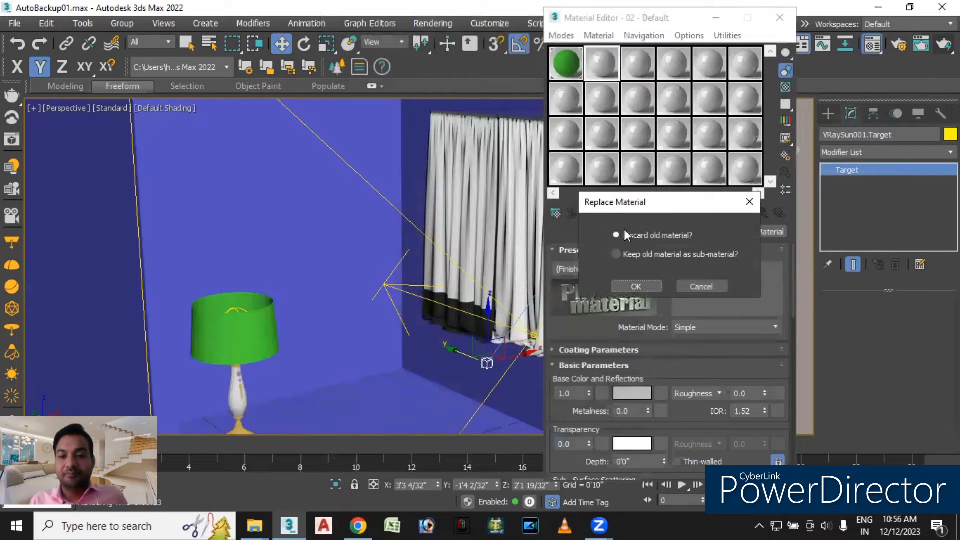
click(636, 287)
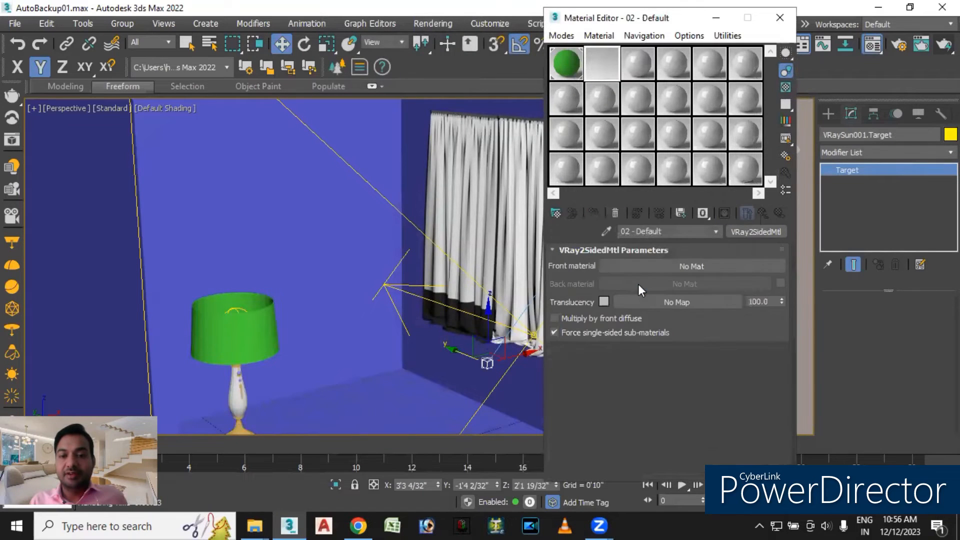
Assign a VRayMtl as the front material of the 02 - Default two-sided material.
click(646, 265)
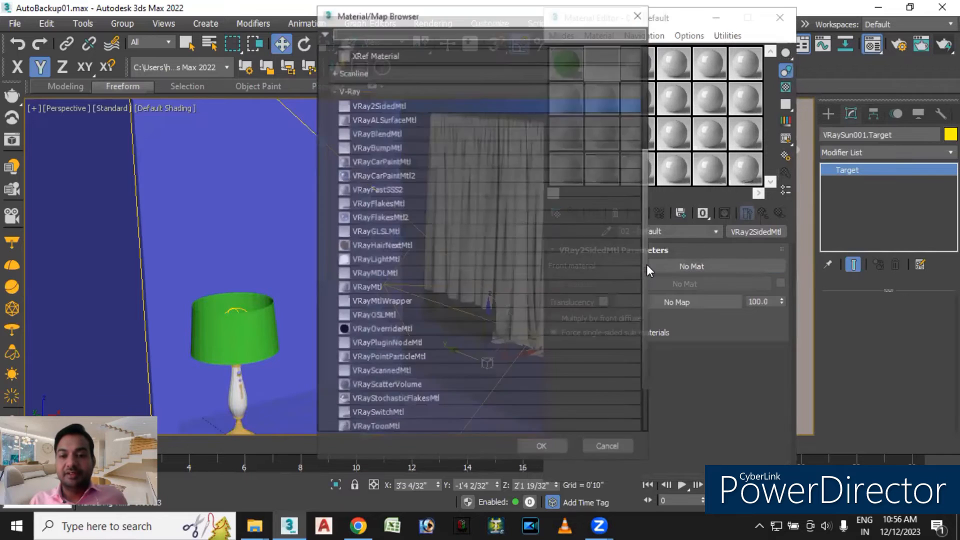
click(371, 283)
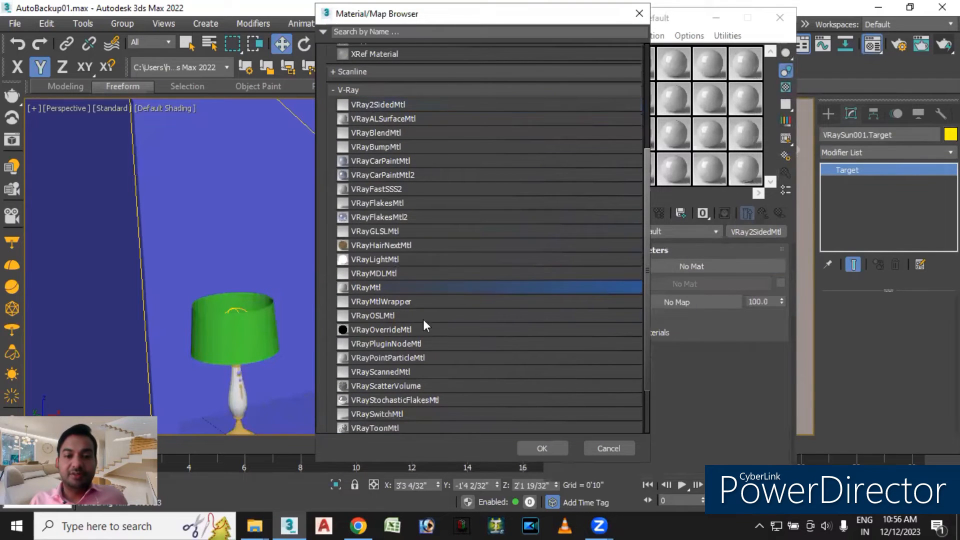
click(550, 448)
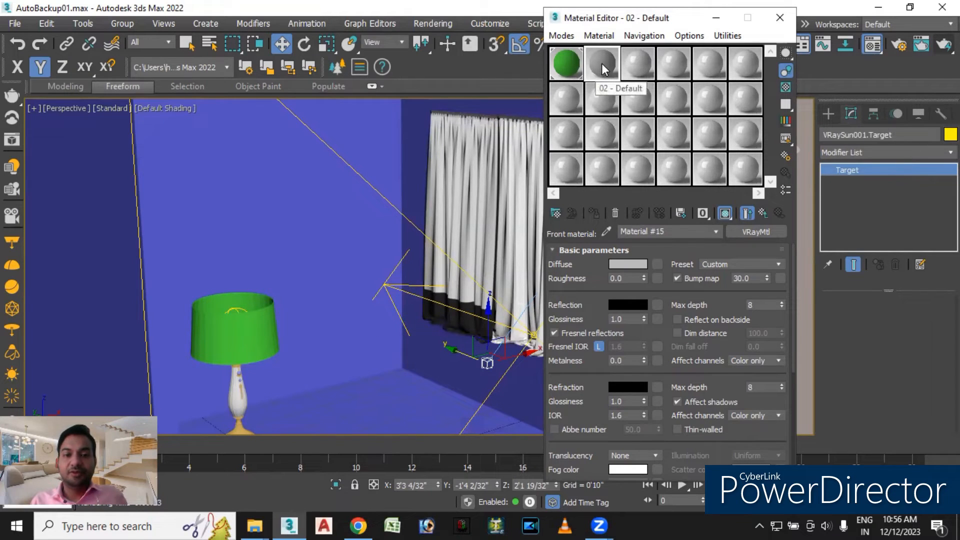
mouse_move(601, 63)
mouse_down()
mouse_move(598, 86)
mouse_move(604, 69)
mouse_up()
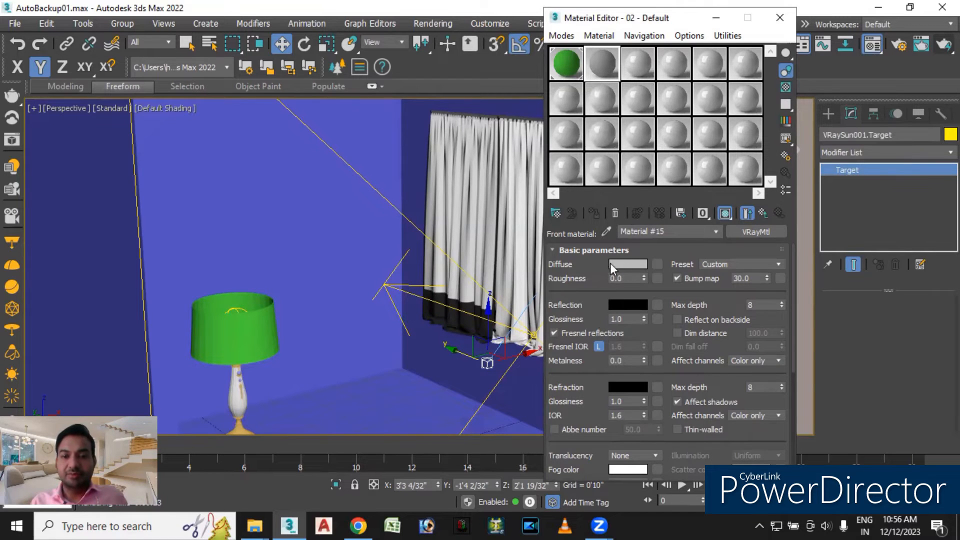
Set the front material's diffuse color to pure red, with red 248, green 0 and blue 0.
click(626, 264)
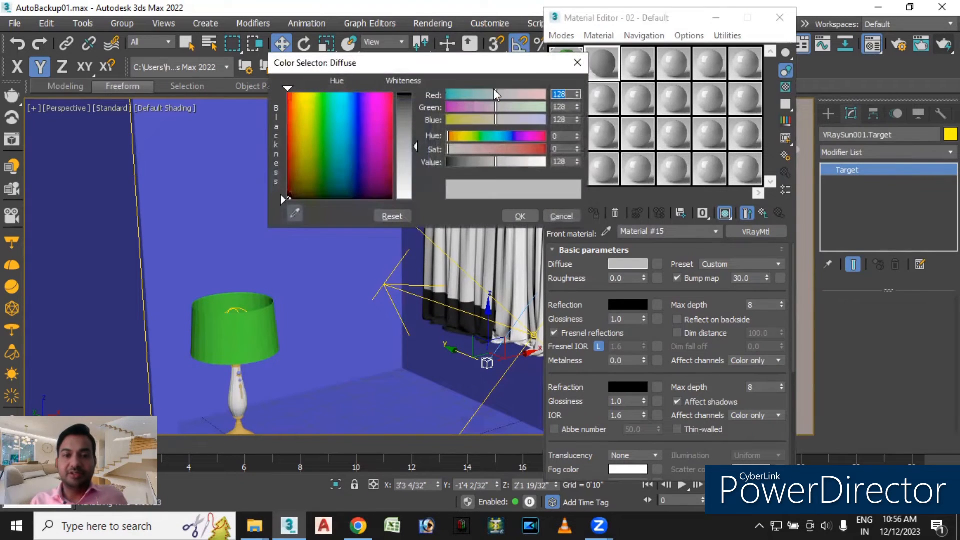
click(288, 137)
drag(290, 136, 288, 91)
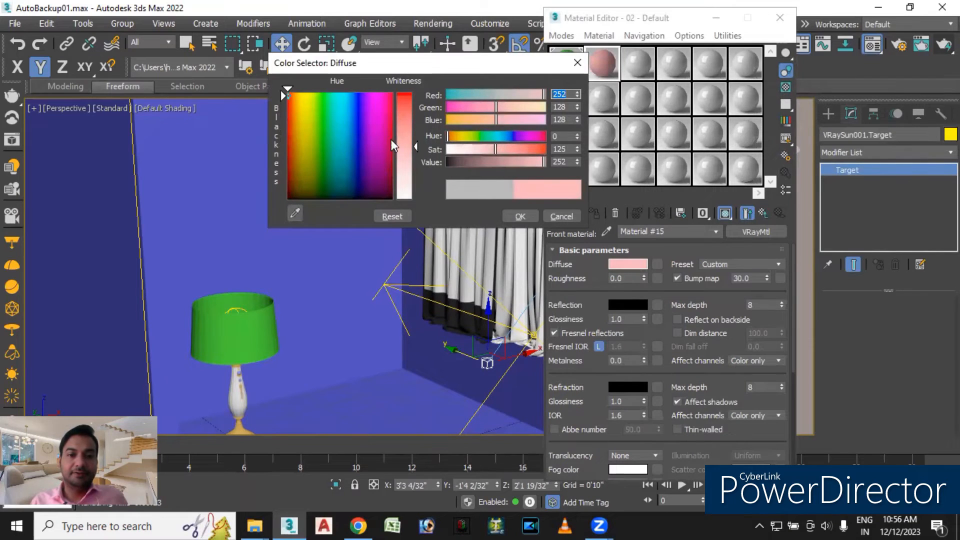
mouse_move(413, 146)
mouse_down()
mouse_move(418, 97)
mouse_move(422, 107)
mouse_up()
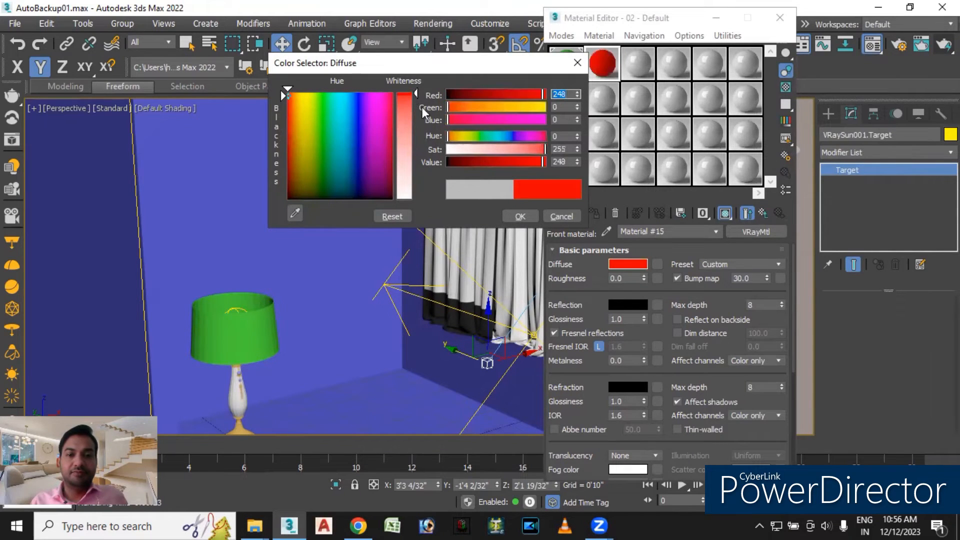
click(519, 216)
Apply the red two-sided material to the outer curtain panels and minimize the Material Editor.
drag(602, 62, 502, 153)
scroll(427, 197, down, 10)
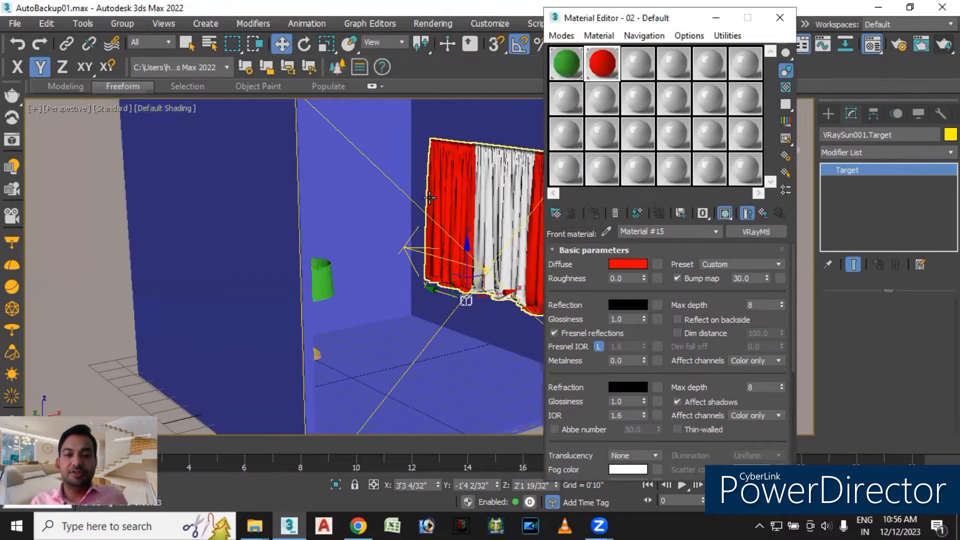
scroll(427, 198, up, 10)
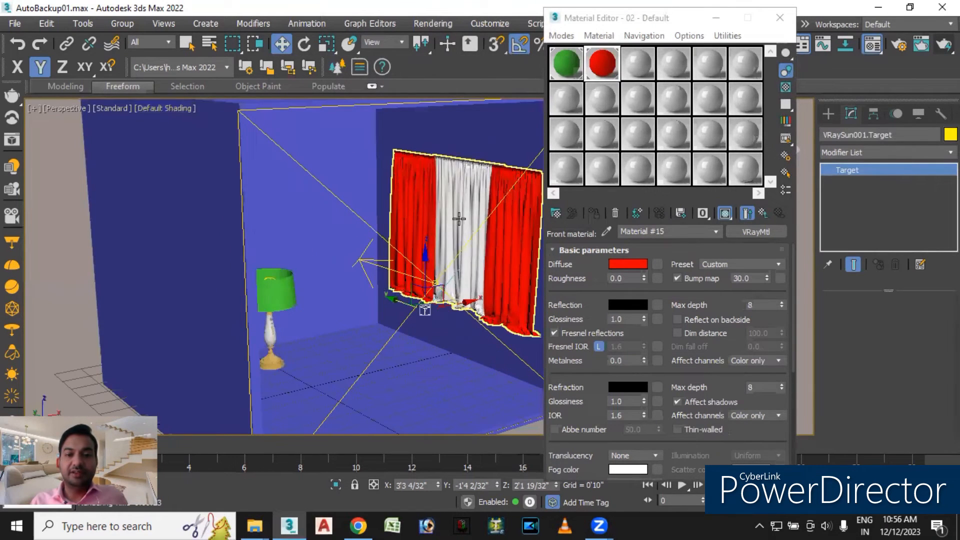
click(717, 18)
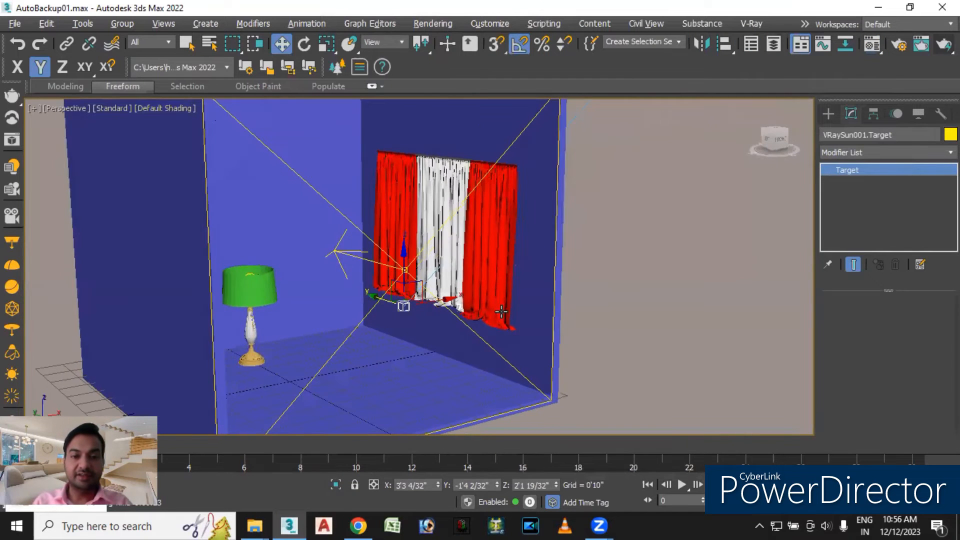
Render a close test view of the curtain from inside the room, inspect the red and white panels, and stop the render.
scroll(501, 312, up, 5)
scroll(438, 262, up, 3)
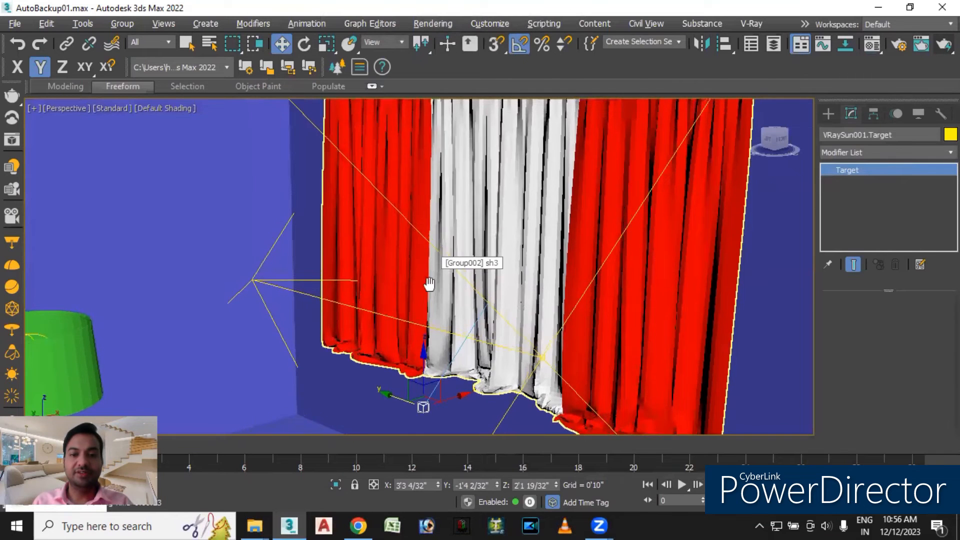
scroll(429, 284, down, 6)
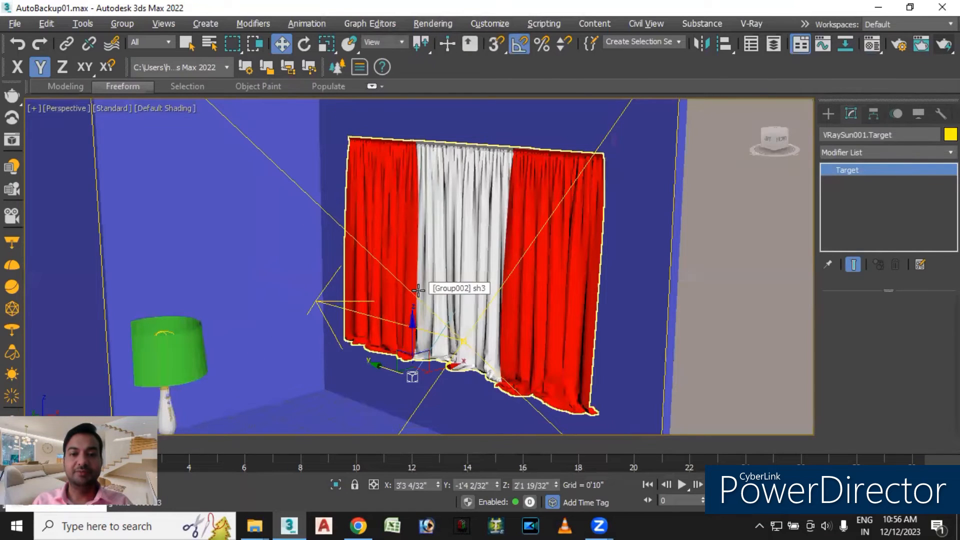
scroll(419, 293, up, 5)
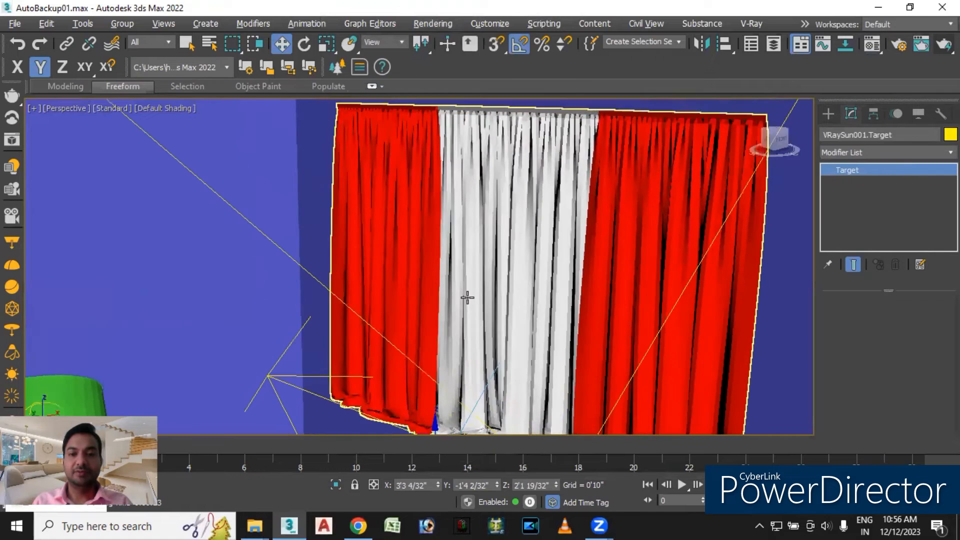
click(943, 44)
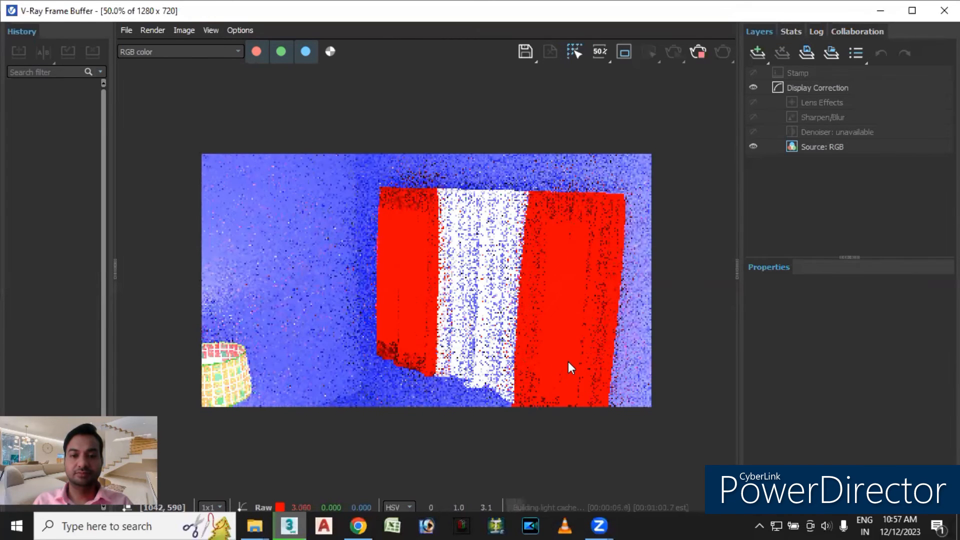
scroll(562, 354, up, 2)
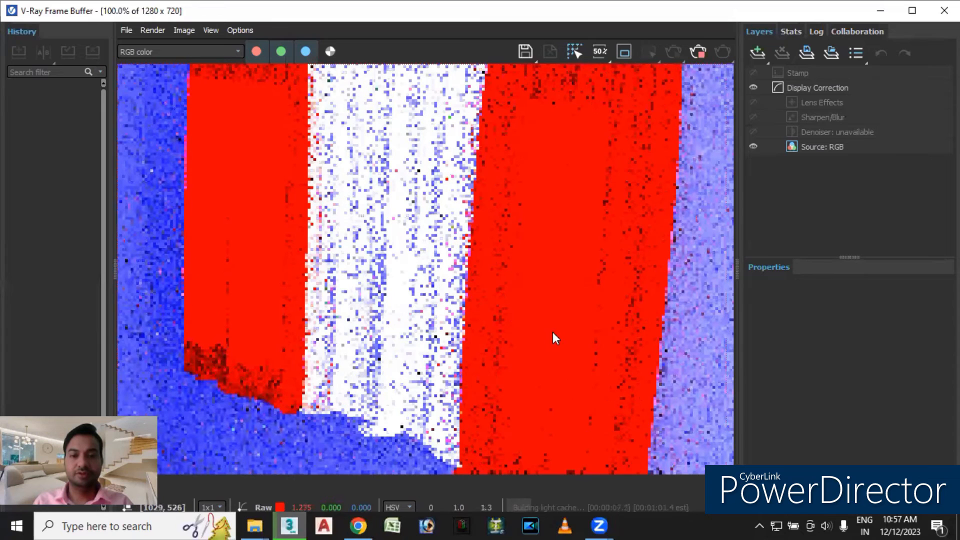
scroll(543, 336, down, 2)
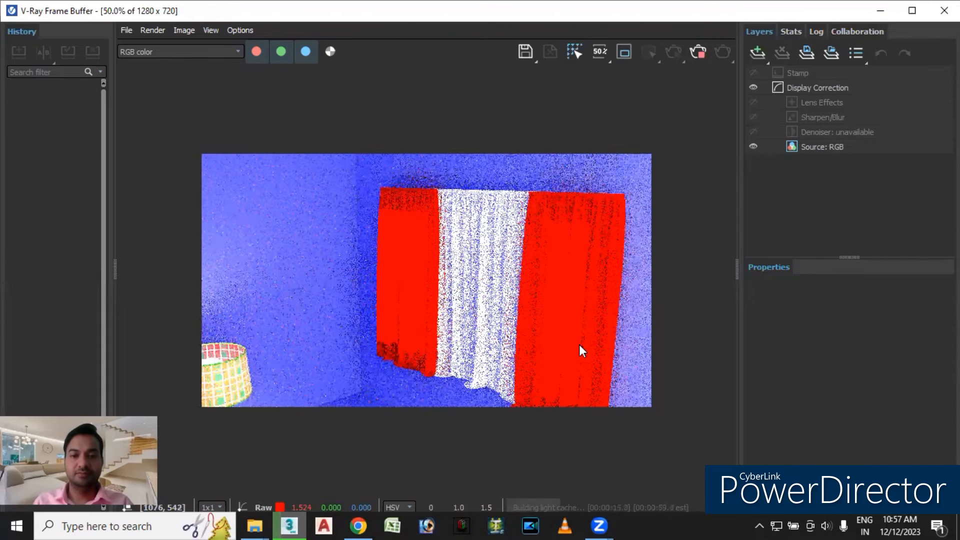
scroll(578, 343, up, 2)
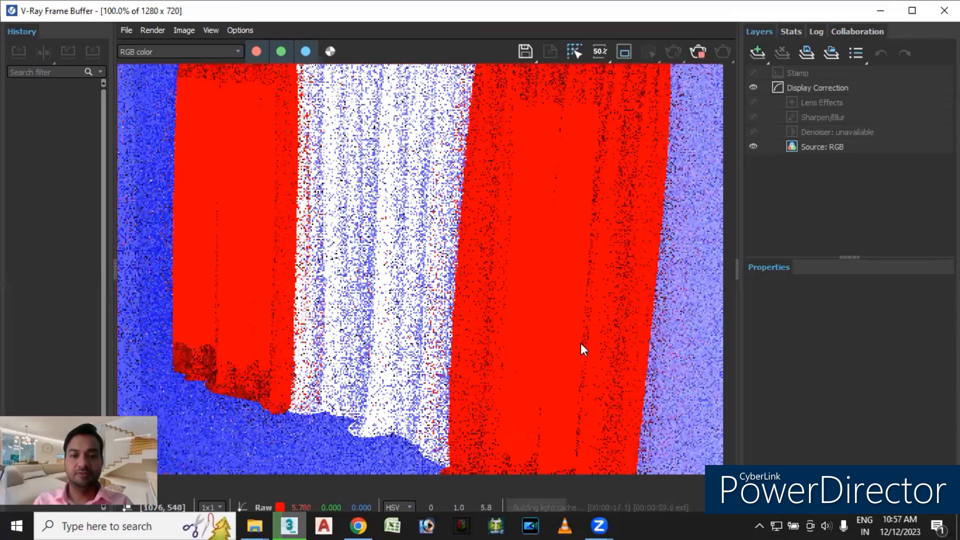
scroll(581, 345, down, 2)
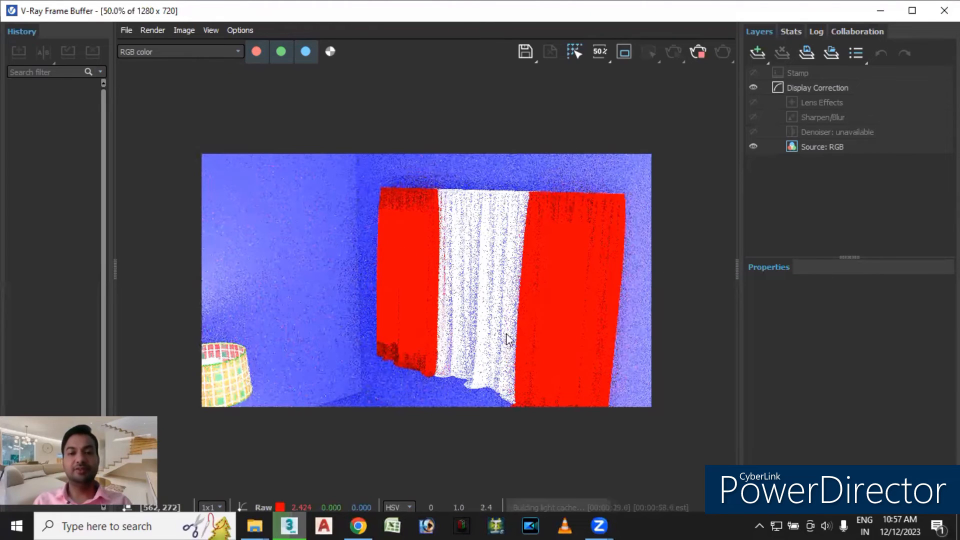
click(936, 17)
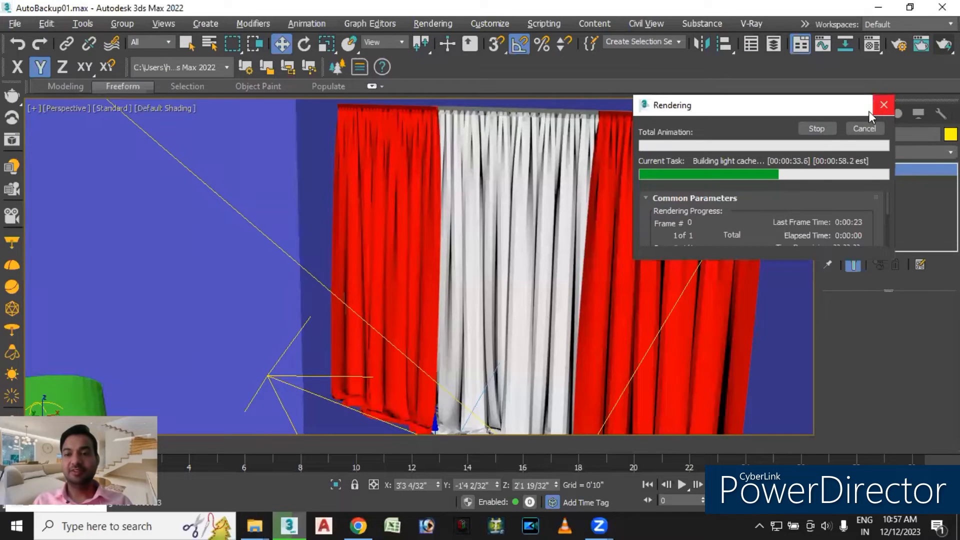
click(817, 128)
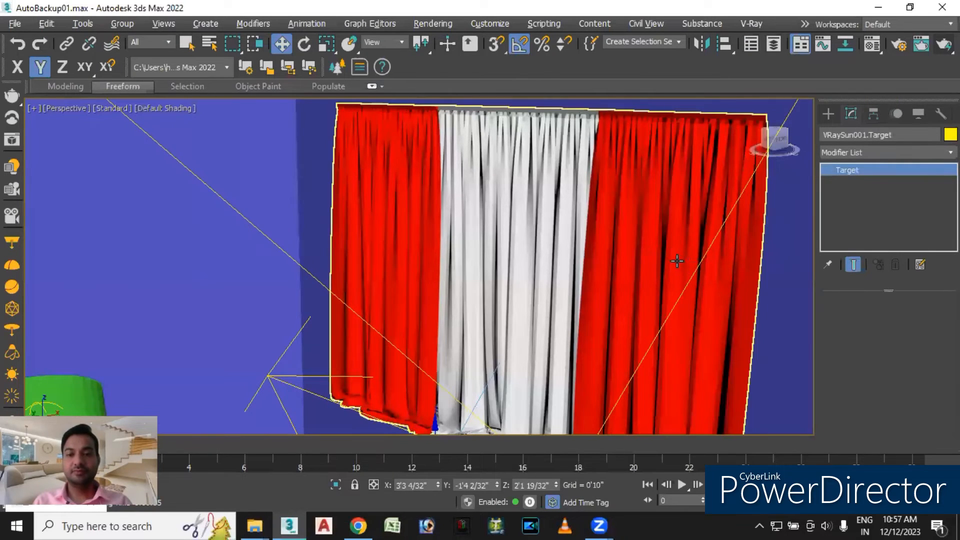
Draw a Plane VRayLight over the outside of the window opening, about 7'0" long and 4'0" wide.
scroll(676, 261, down, 5)
alt+middle_drag(719, 341, 537, 347)
middle_drag(675, 287, 511, 286)
click(825, 115)
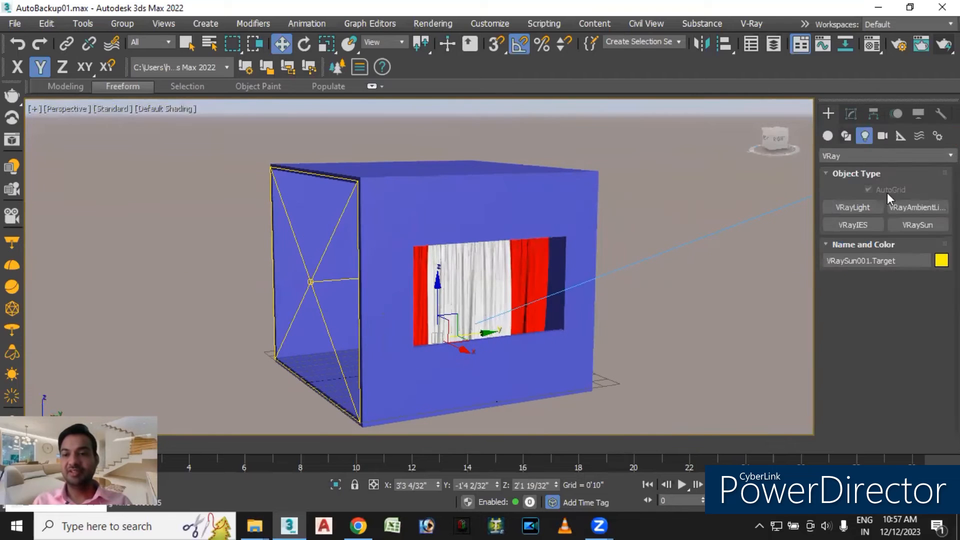
click(857, 206)
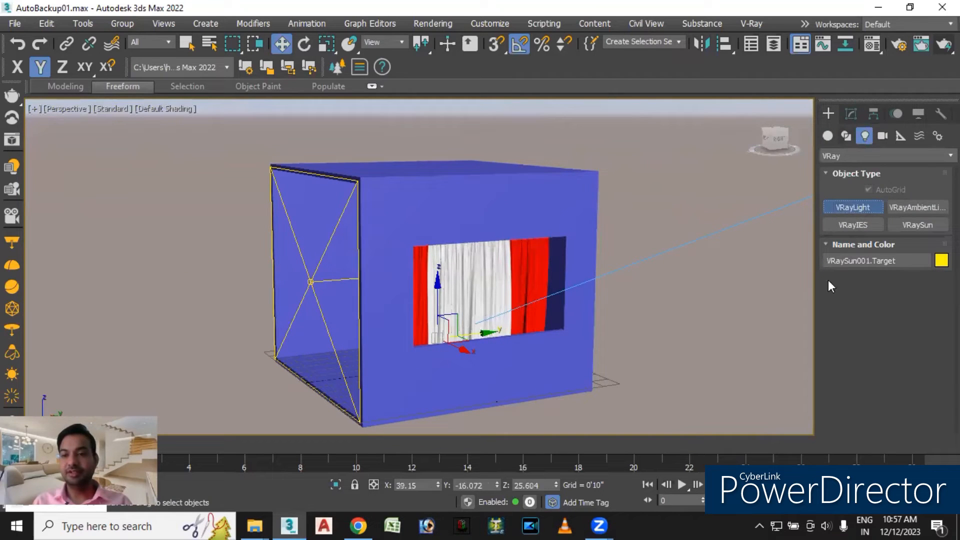
click(911, 298)
click(905, 307)
scroll(499, 300, up, 3)
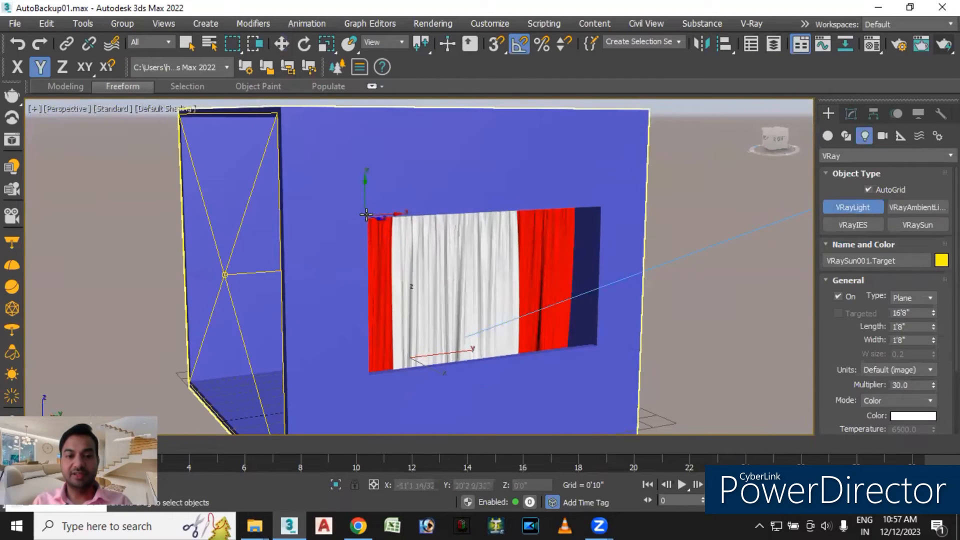
drag(363, 215, 604, 350)
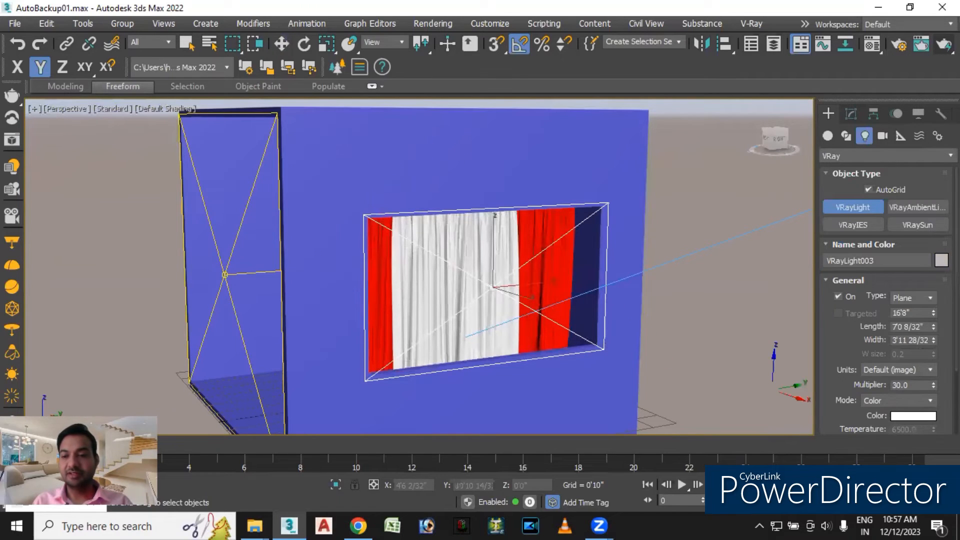
Make the window's plane light invisible in its options and leave light creation for the Move tool.
scroll(885, 300, down, 3)
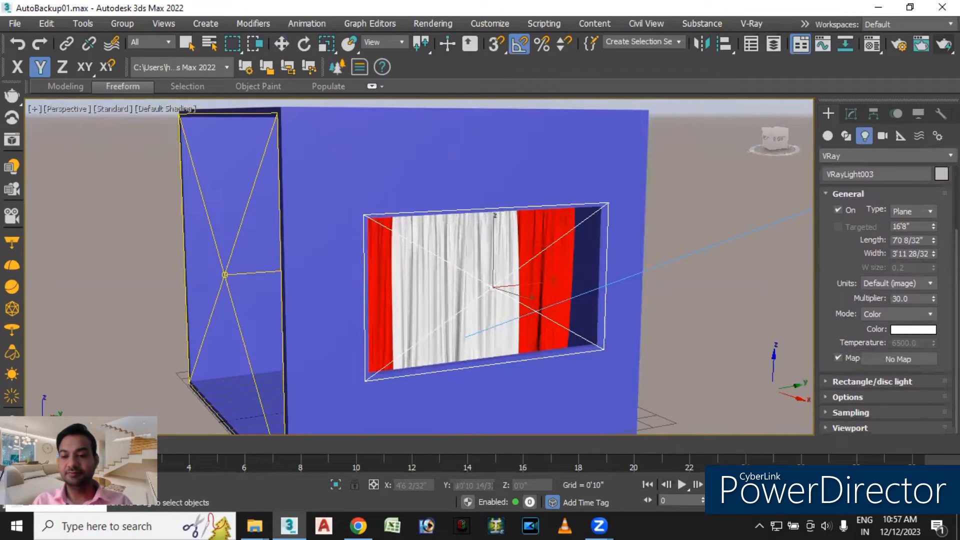
click(835, 397)
click(835, 323)
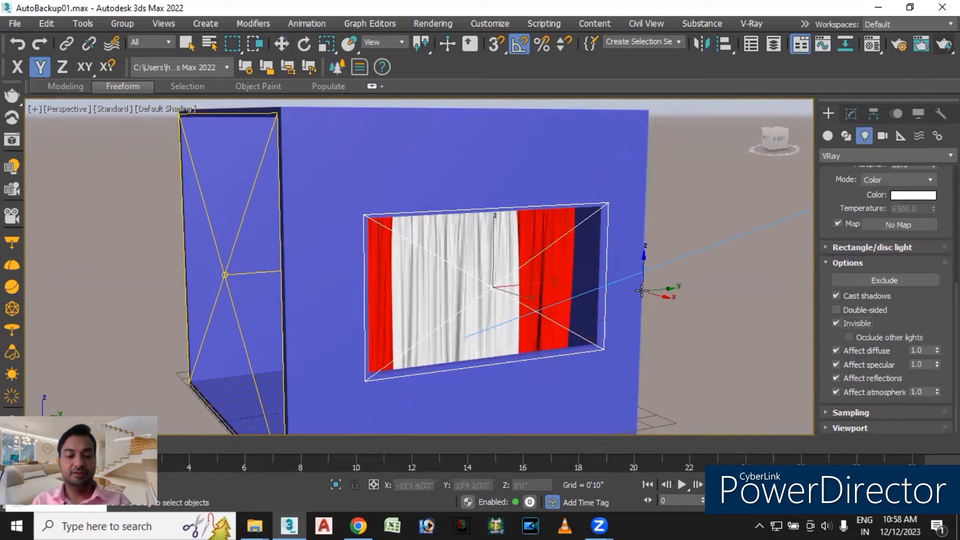
scroll(885, 300, up, 2)
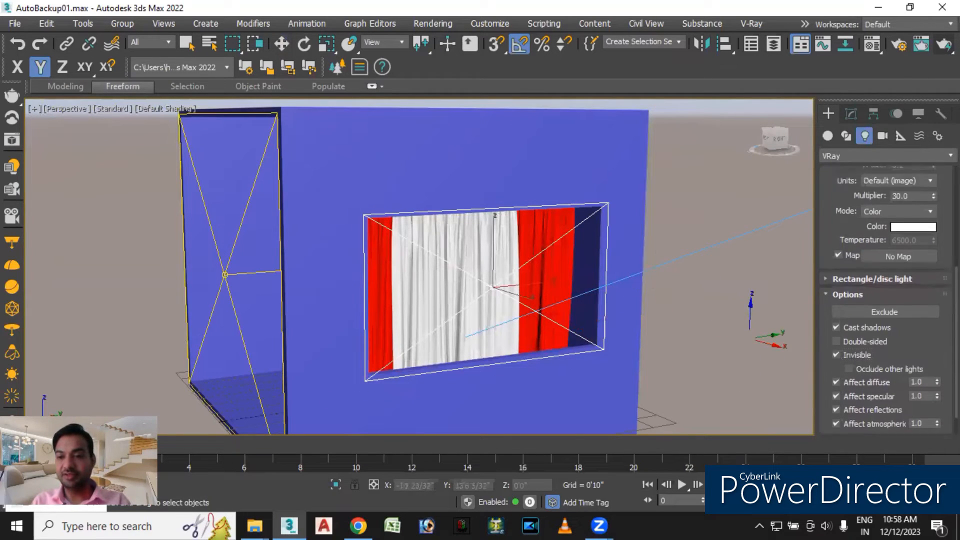
key(w)
Render the room from its open side with the new window light, inspect the curtain up close, and close the frame buffer.
alt+middle_drag(462, 401, 594, 403)
middle_drag(696, 275, 697, 240)
click(943, 44)
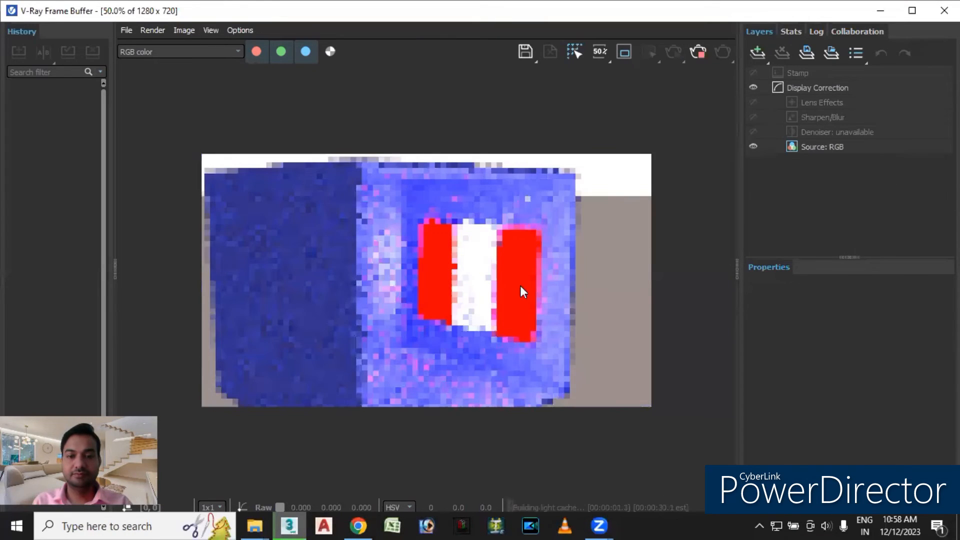
double_click(496, 281)
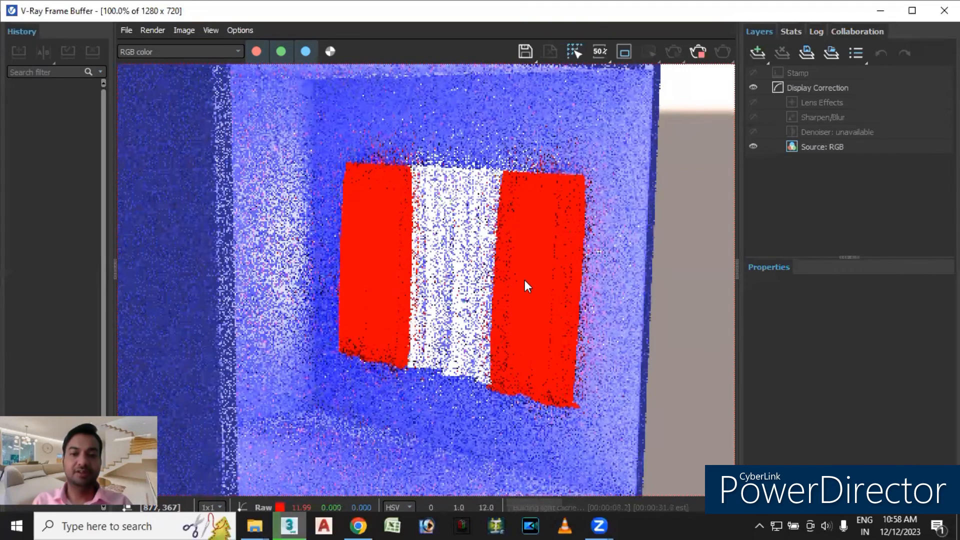
scroll(524, 281, up, 2)
scroll(517, 283, down, 2)
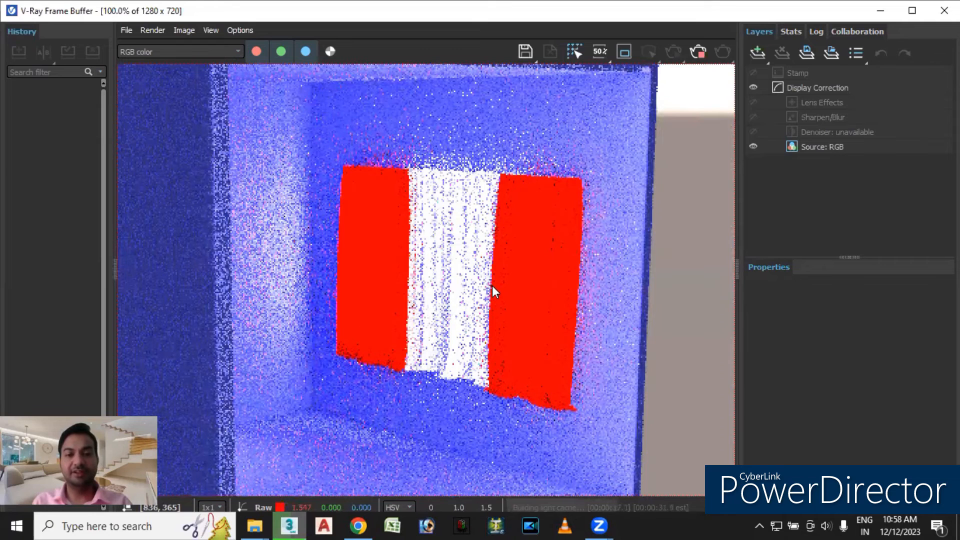
scroll(494, 284, up, 1)
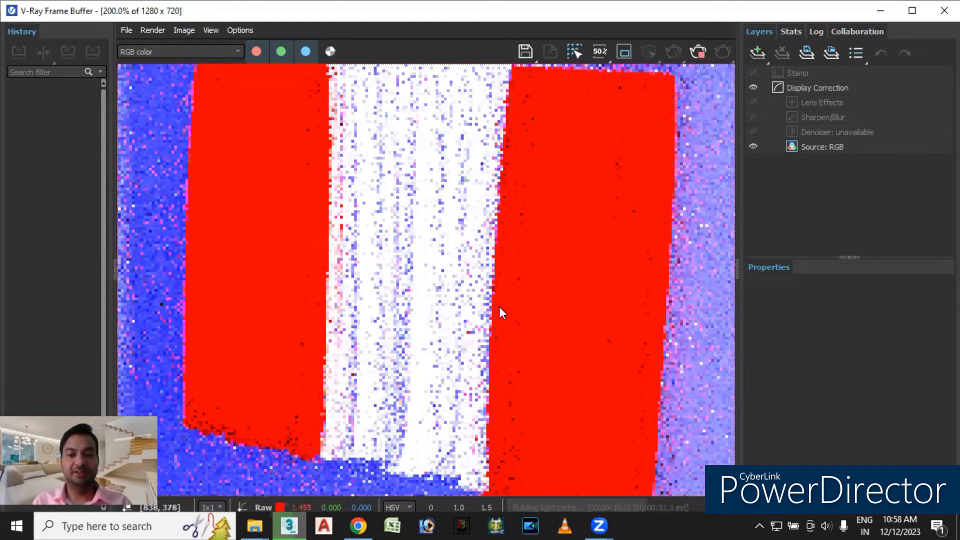
scroll(499, 307, down, 1)
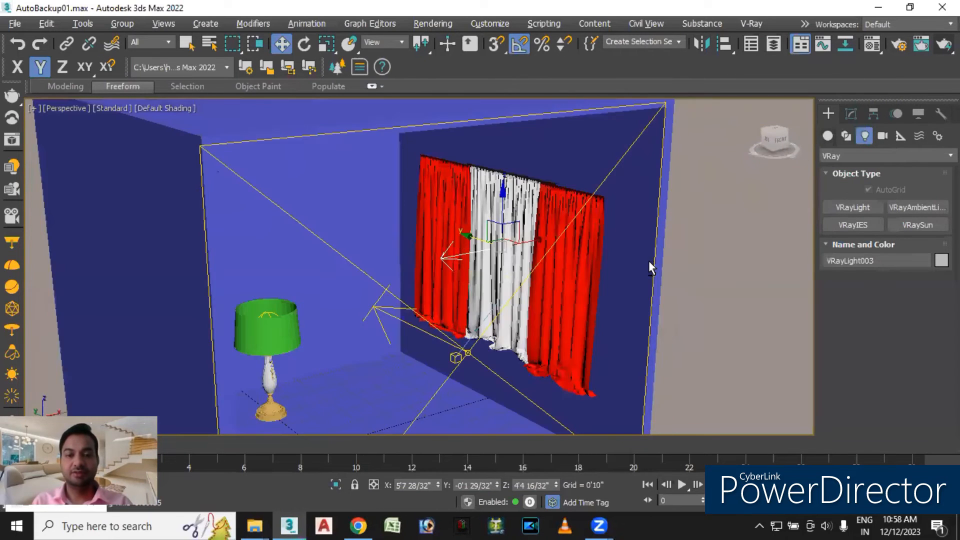
Render the room from a higher angle that includes both the lamp and the curtain, and view the whole image.
alt+middle_drag(649, 262, 665, 220)
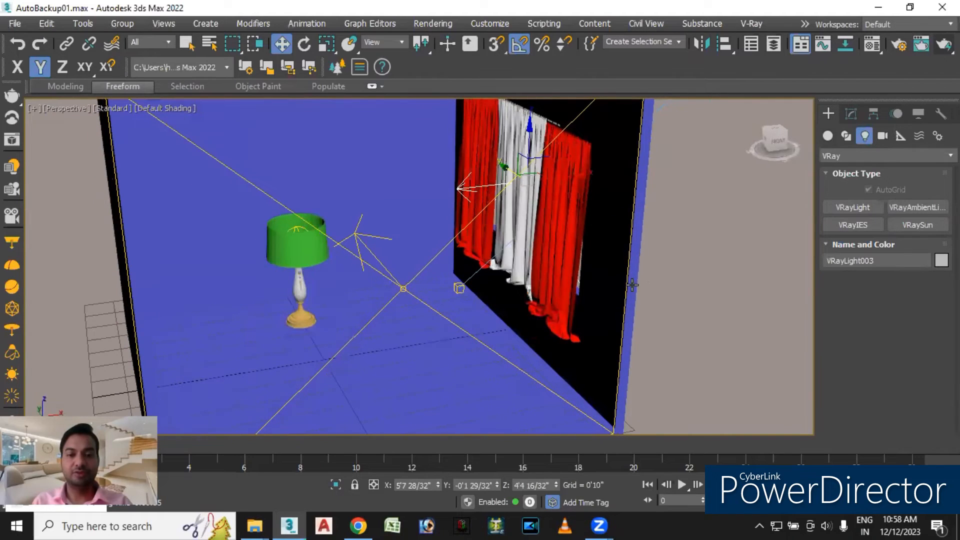
click(945, 45)
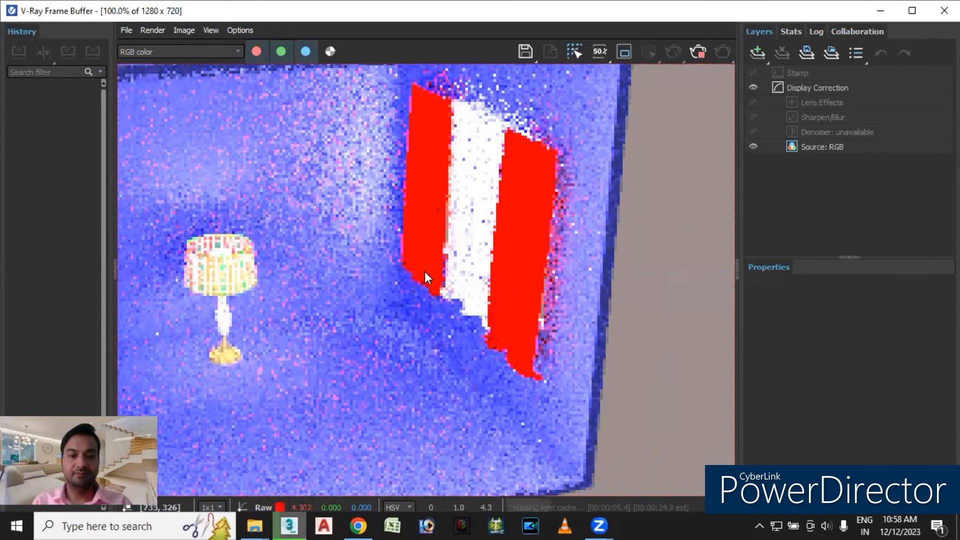
scroll(425, 271, down, 2)
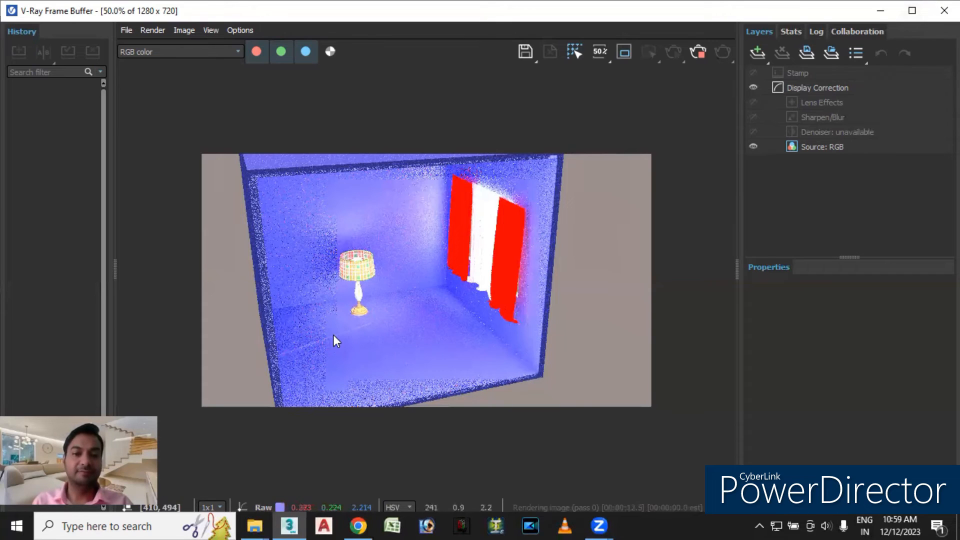
Close the frame buffer and view the window curtain up close in the perspective viewport.
click(944, 10)
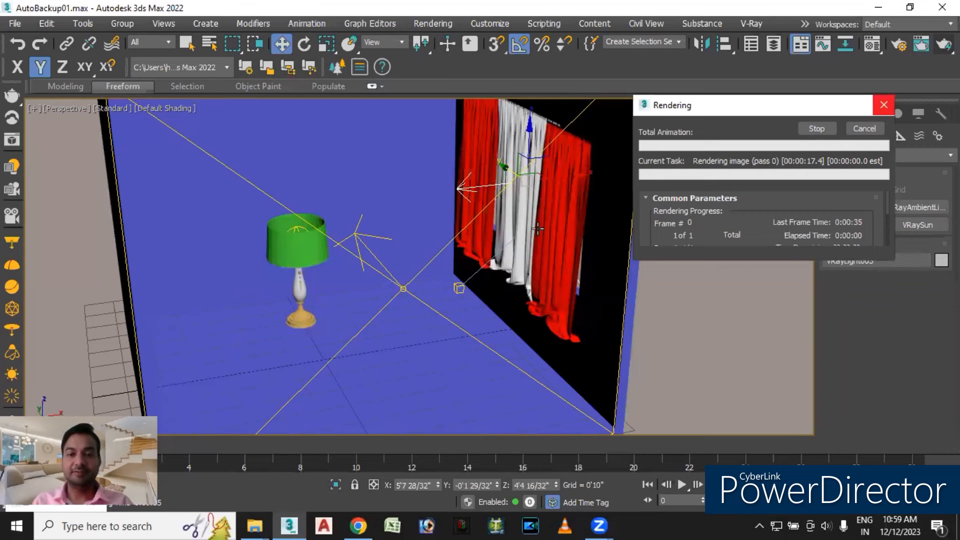
alt+middle_drag(620, 295, 531, 219)
scroll(595, 210, up, 3)
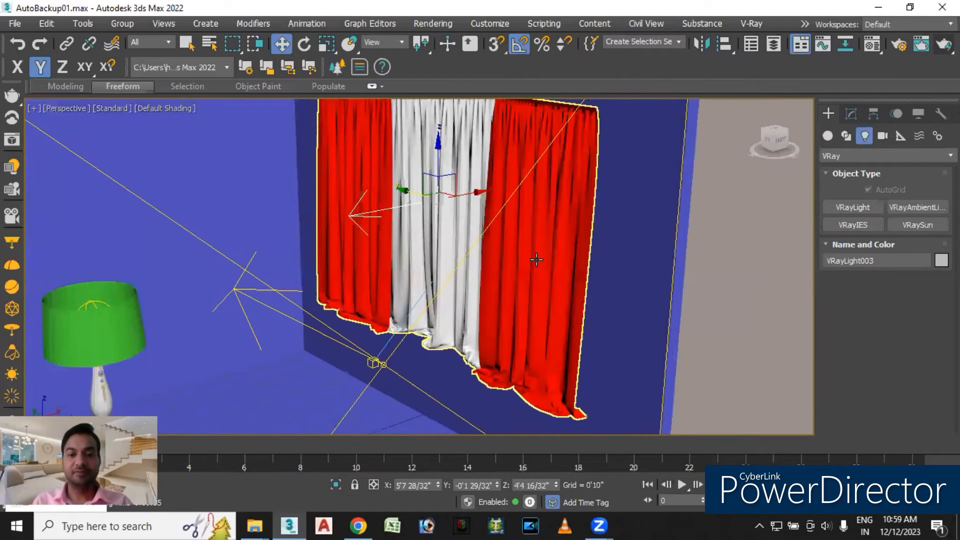
alt+middle_drag(497, 425, 497, 422)
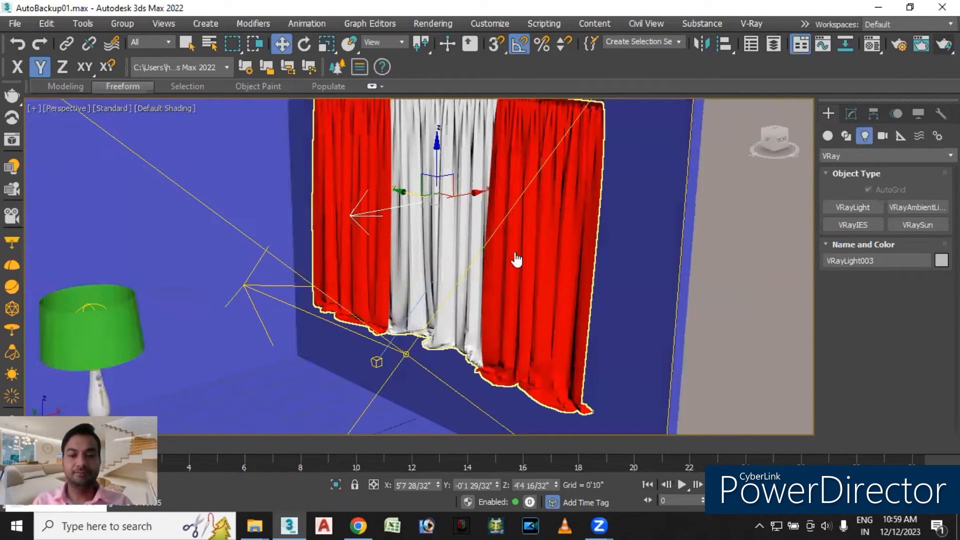
Switch to Chrome, browse the cloth texture image results, and preview the green and red plaid fabric from Vecteezy.
key(alt+Tab)
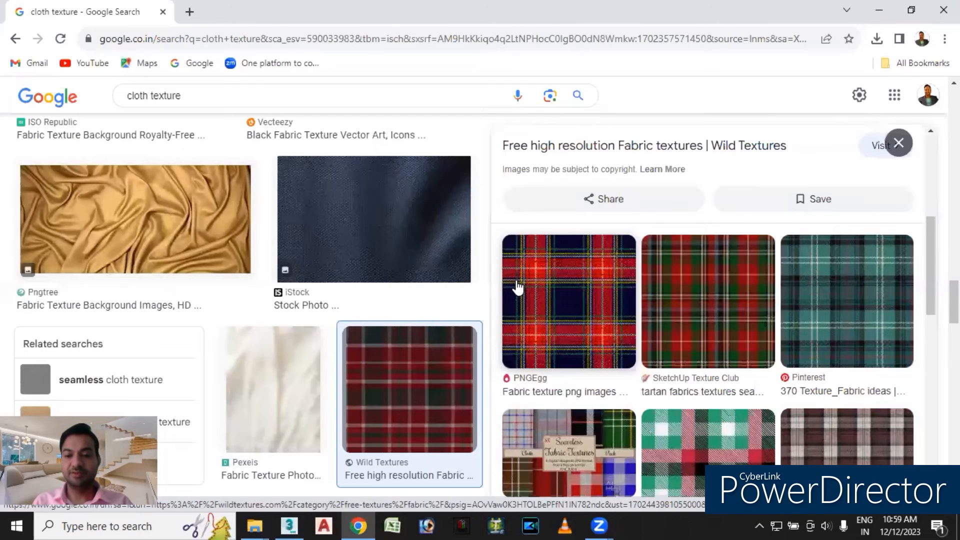
scroll(657, 311, down, 4)
scroll(657, 316, down, 2)
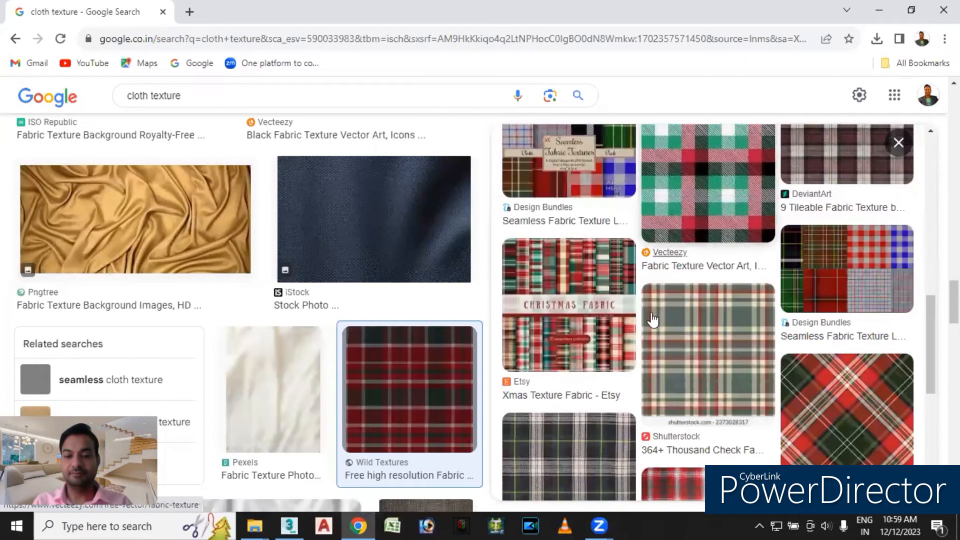
scroll(653, 319, down, 2)
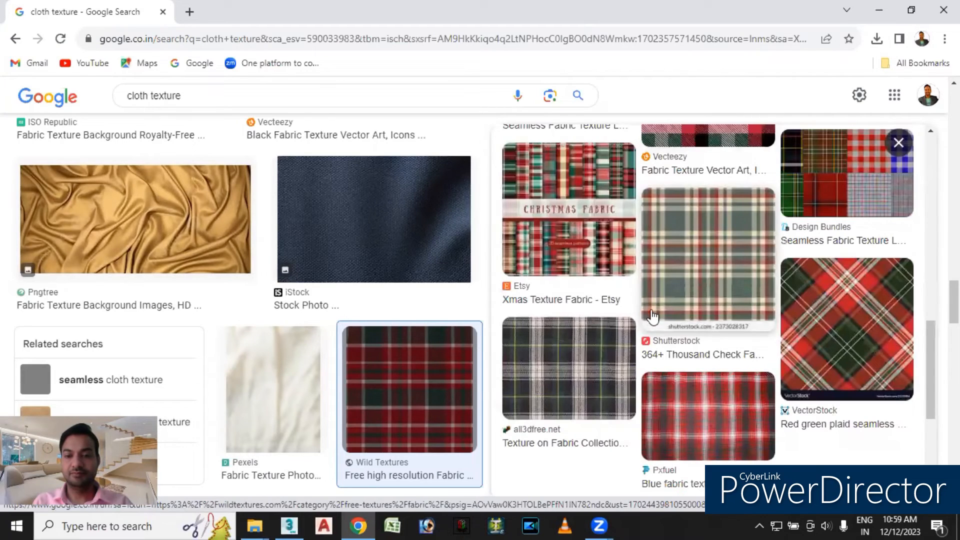
scroll(649, 318, up, 5)
scroll(625, 328, down, 10)
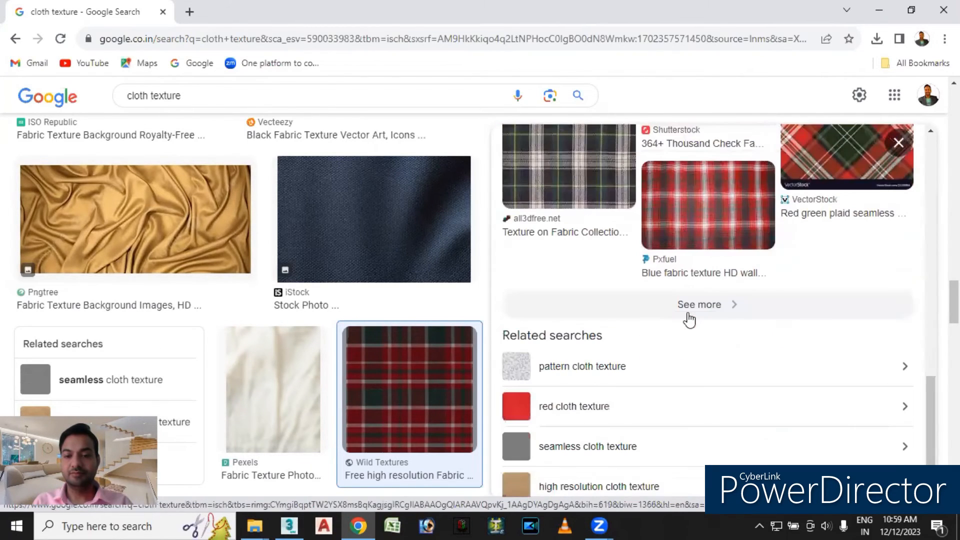
click(688, 318)
click(698, 197)
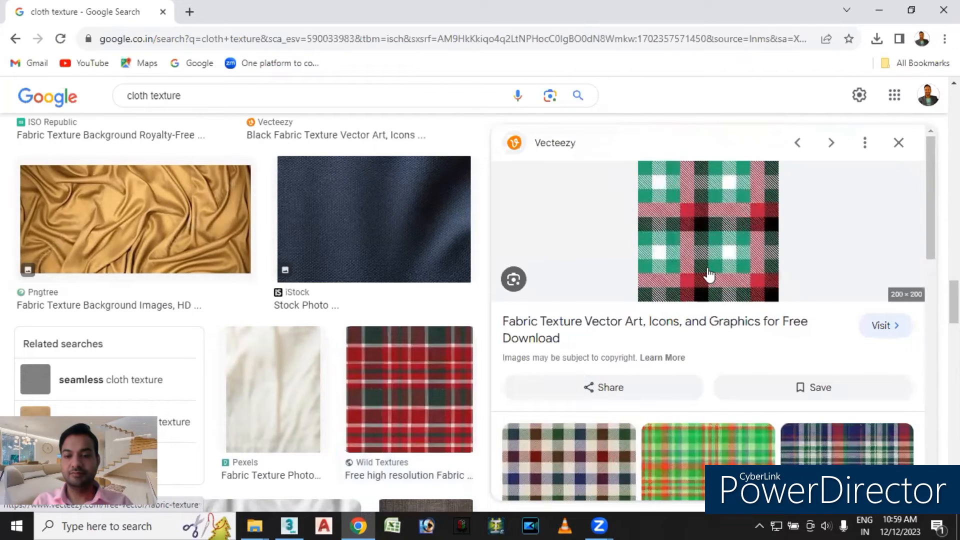
Open Freepik's green, red and blue plaid fabric image and save it to the Desktop as an AVIF file.
scroll(709, 277, down, 2)
scroll(706, 275, up, 2)
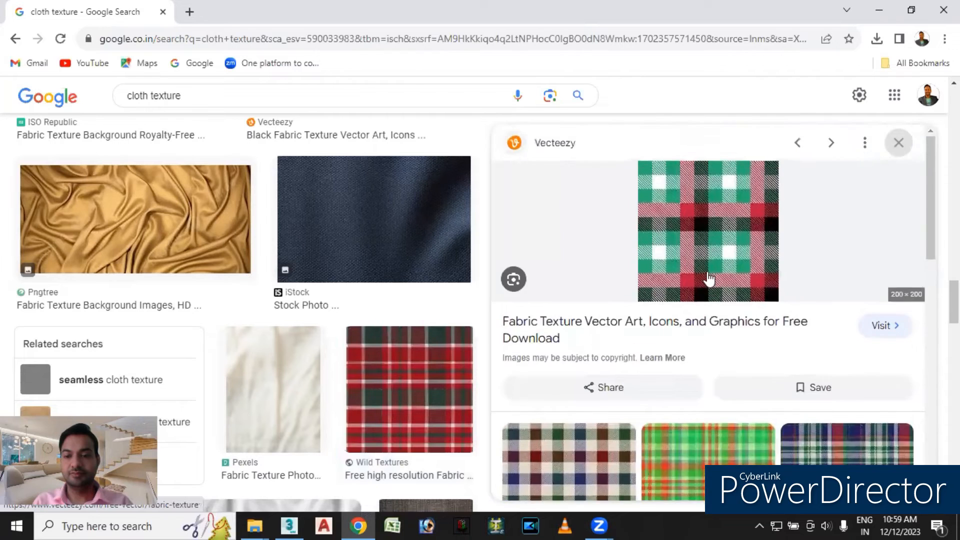
scroll(700, 278, down, 5)
click(628, 256)
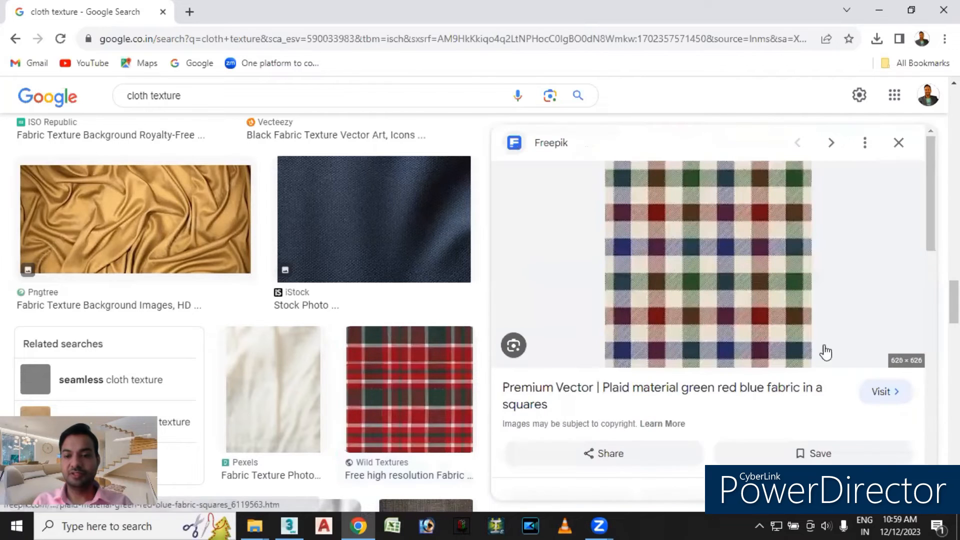
right_click(691, 283)
click(726, 415)
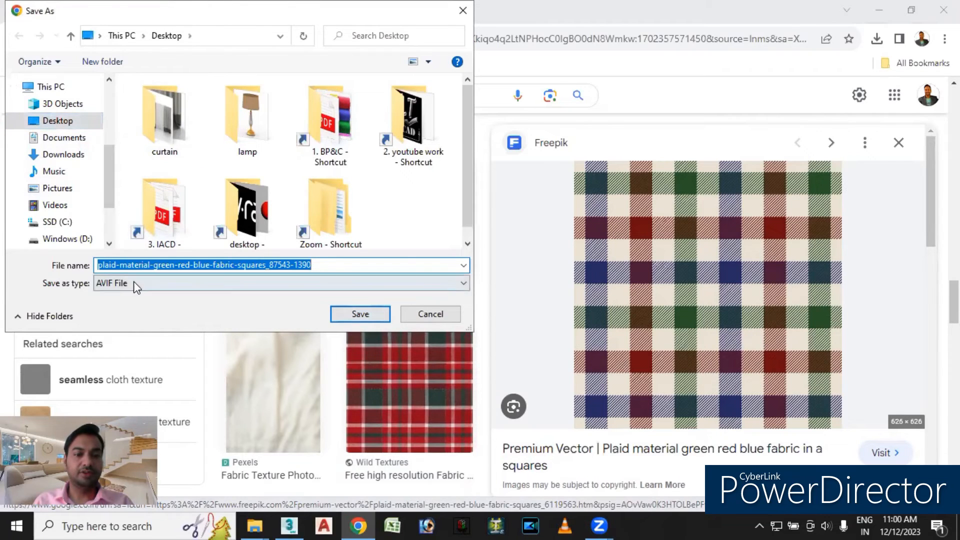
click(464, 285)
click(332, 297)
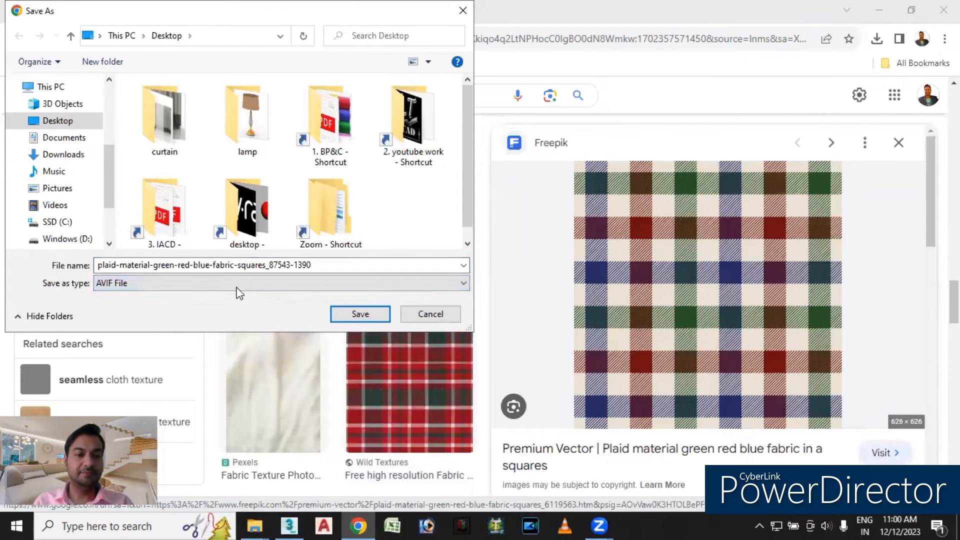
click(361, 315)
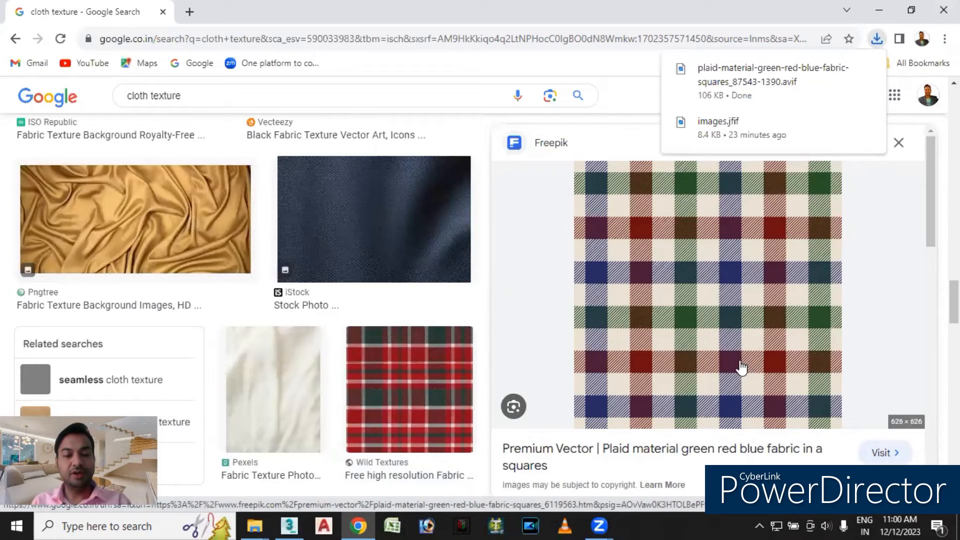
Launch Paint from the Run dialog with the mspaint command.
key(super+r)
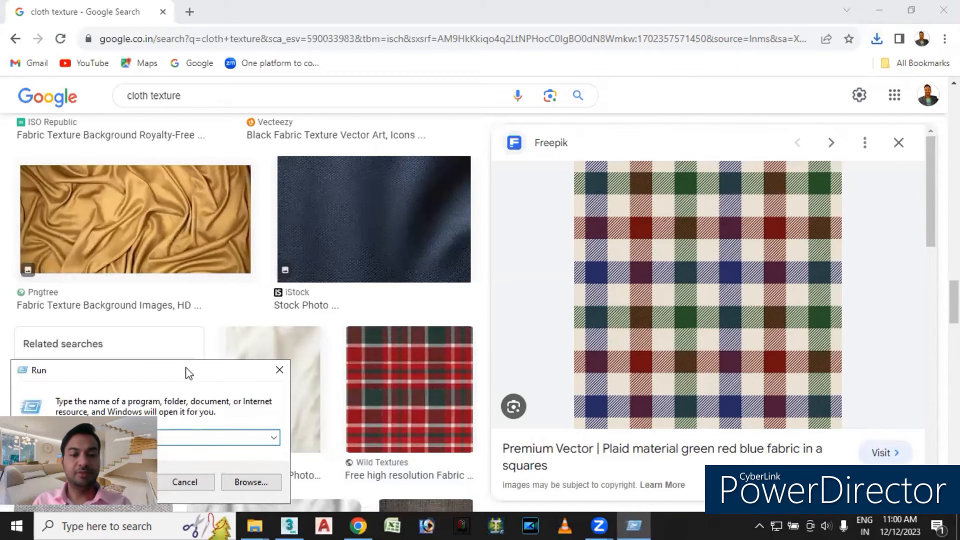
drag(187, 373, 331, 315)
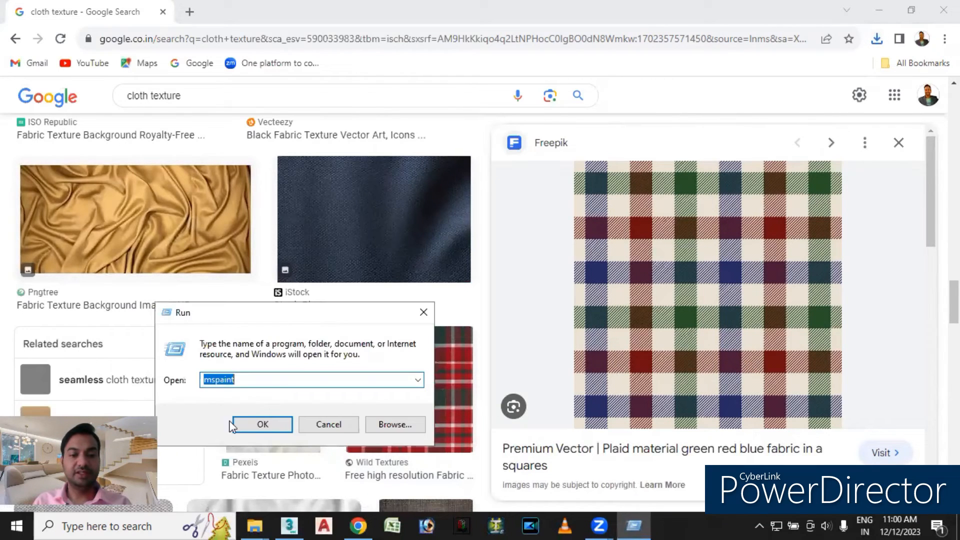
click(264, 425)
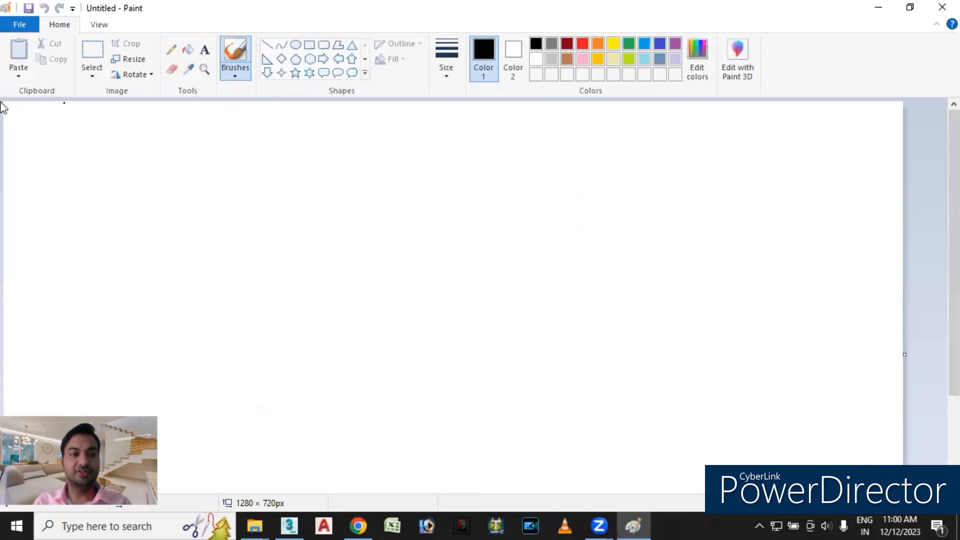
Look for the saved plaid image among the Desktop files in Paint's Open dialog, with All Files as the file type.
click(18, 25)
click(71, 92)
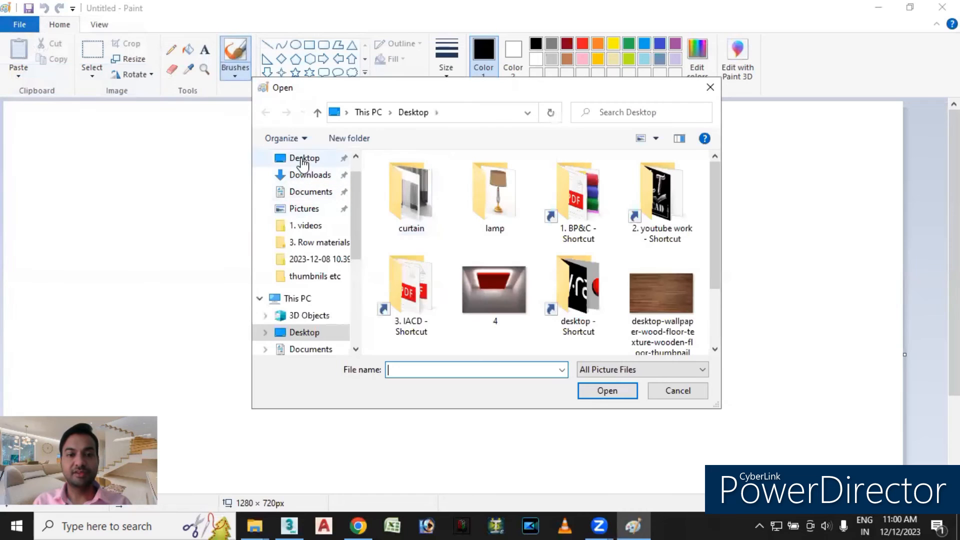
click(305, 158)
drag(717, 229, 714, 268)
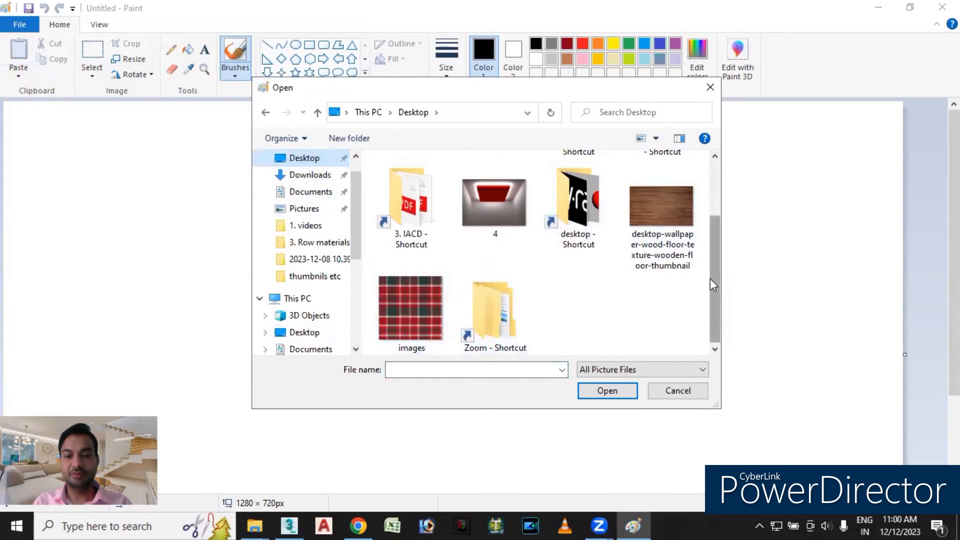
drag(712, 275, 713, 225)
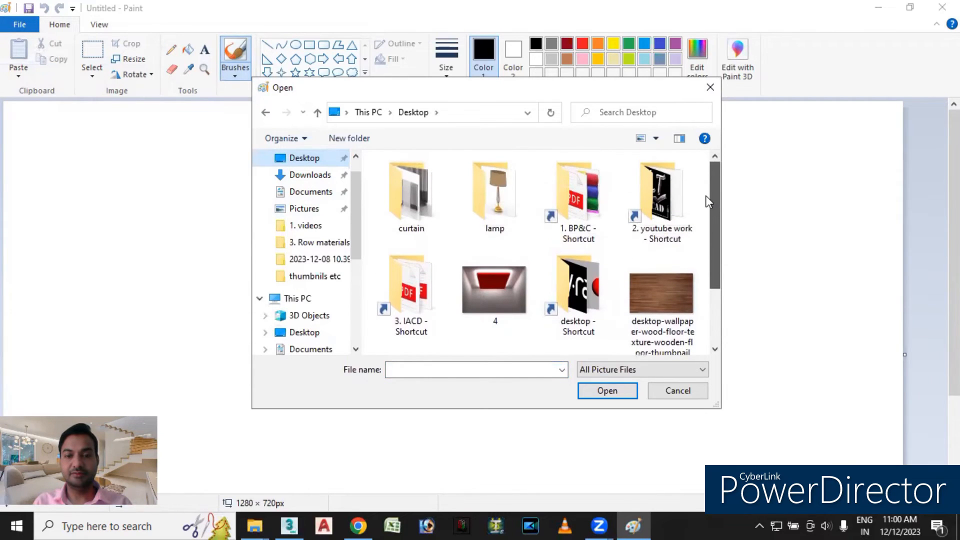
click(649, 370)
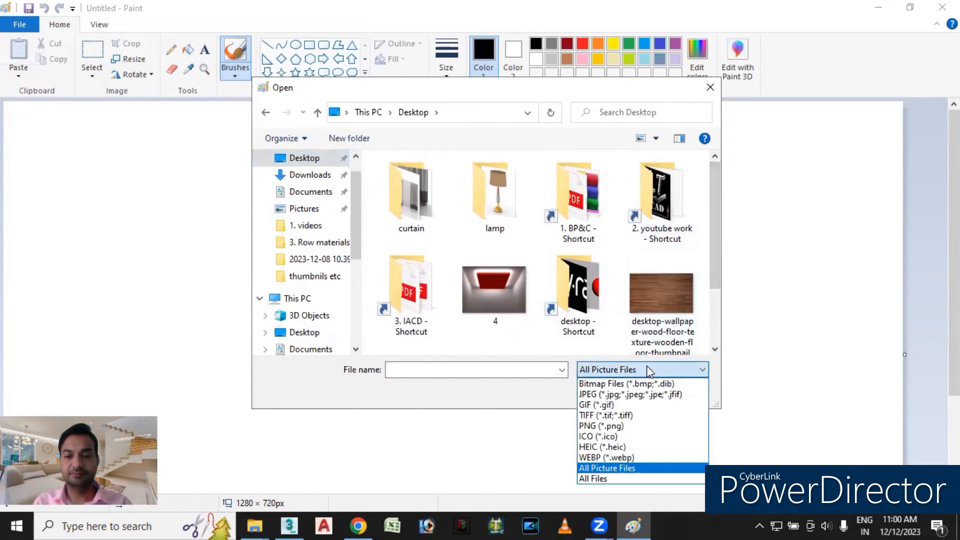
click(597, 479)
drag(715, 236, 703, 213)
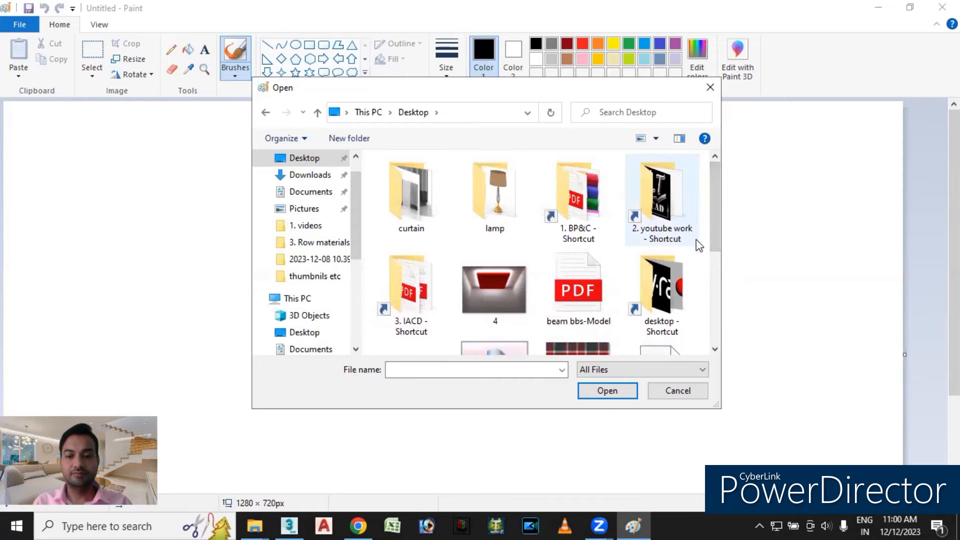
Switch to Chrome and show the downloaded plaid AVIF file in its folder from the download history.
click(358, 525)
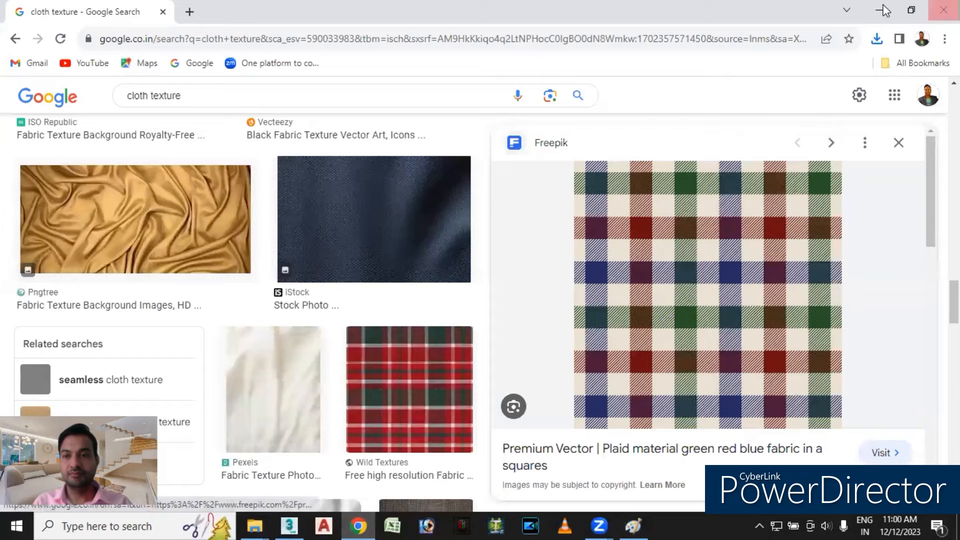
click(876, 39)
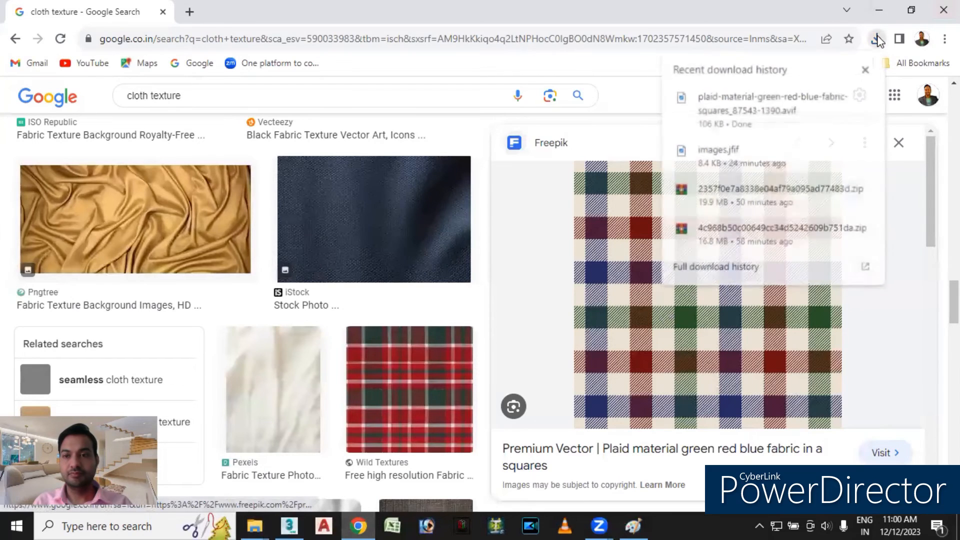
click(745, 108)
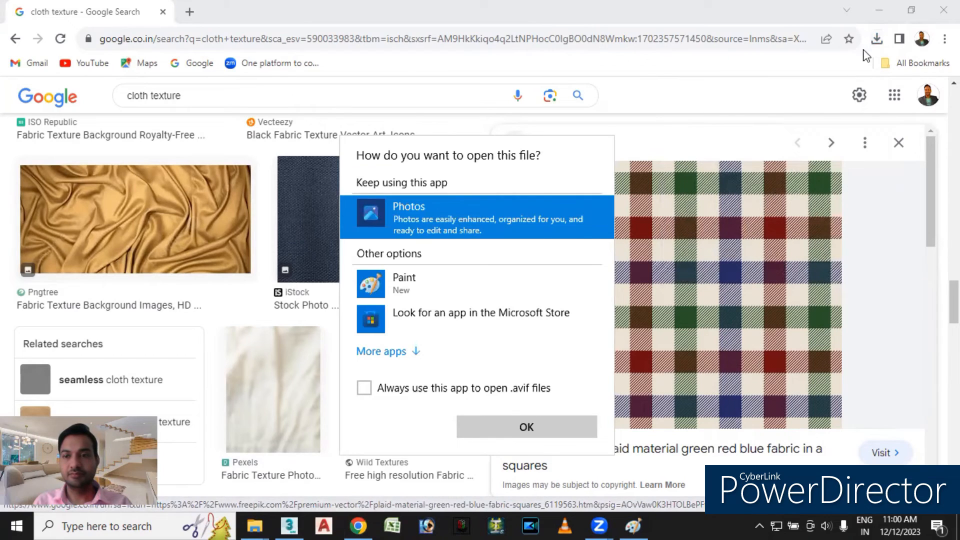
click(876, 39)
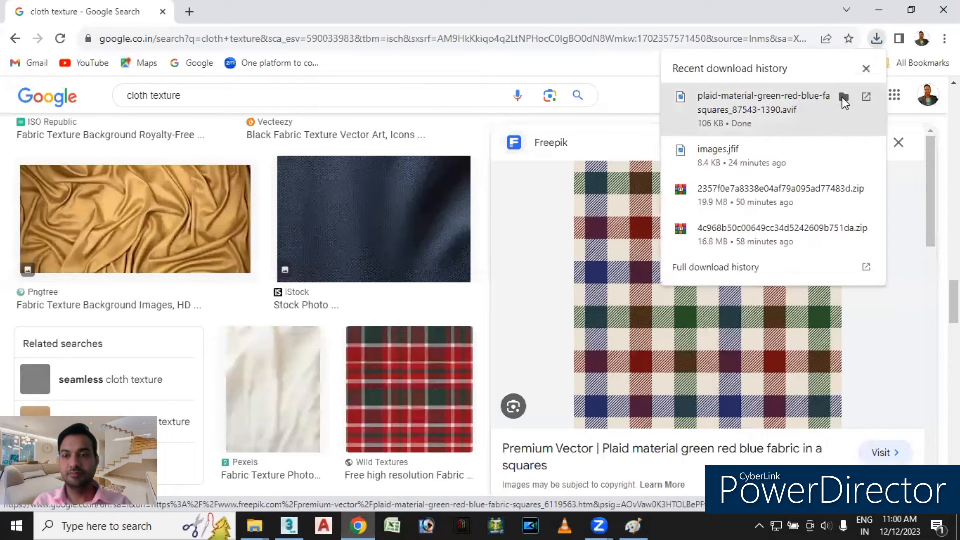
click(842, 96)
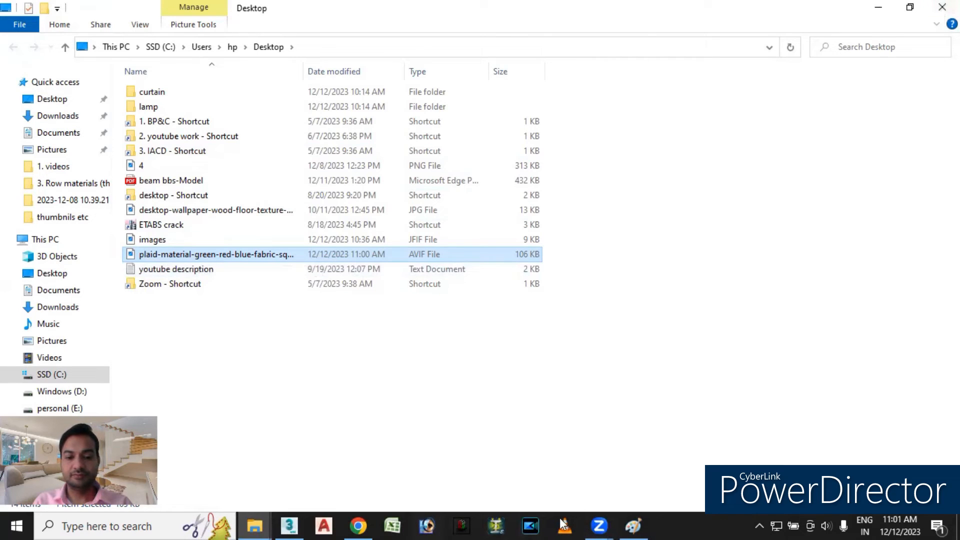
Switch to Paint and try to open plaid-material-green-red-blue-fabric-squares_87543-1390 from the Desktop.
click(633, 525)
drag(711, 230, 718, 317)
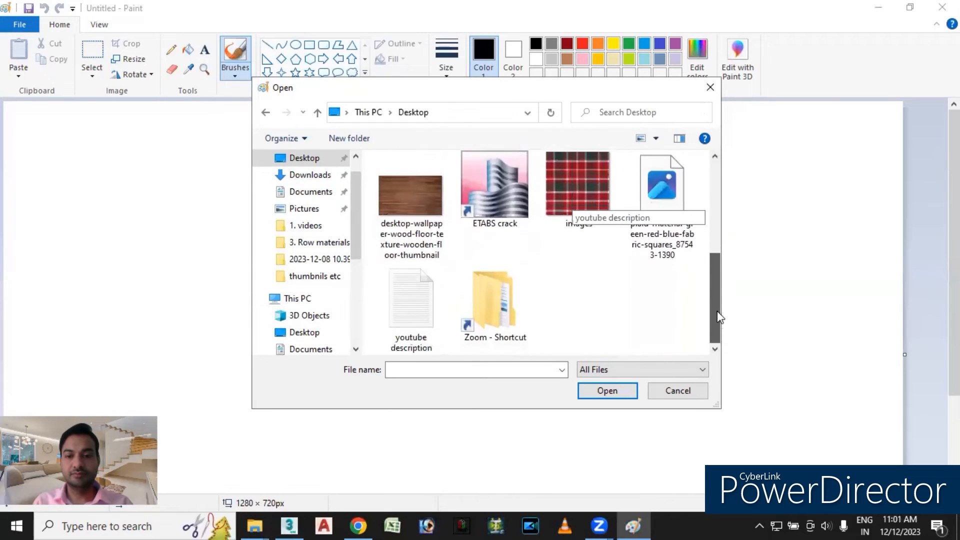
click(659, 210)
click(620, 389)
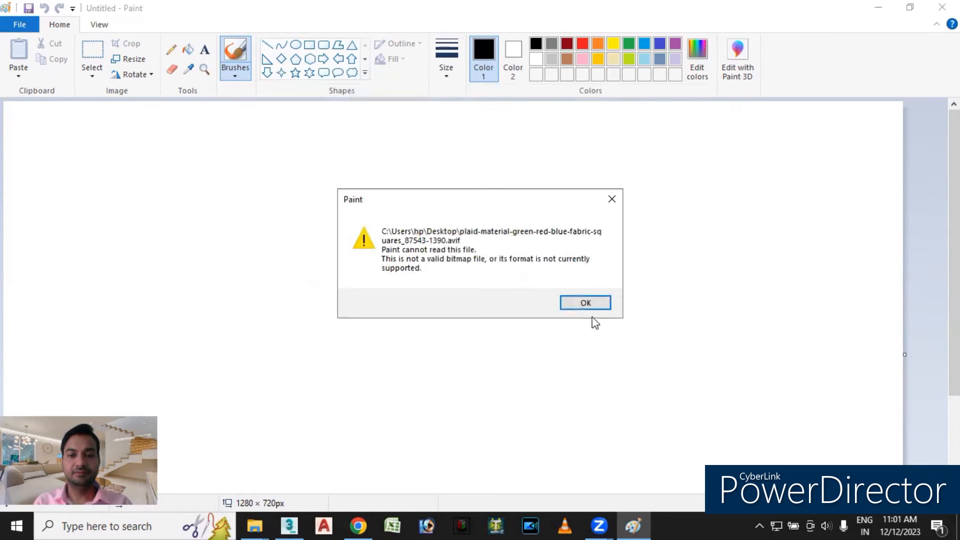
click(582, 304)
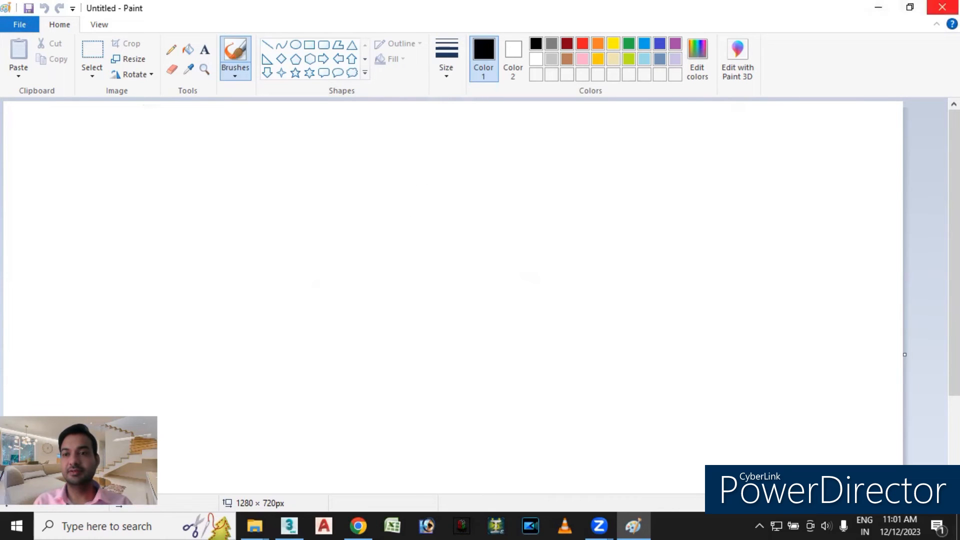
Clear the open windows off the desktop, try to view the plaid AVIF image in Photos, and close the viewer.
click(879, 7)
click(882, 6)
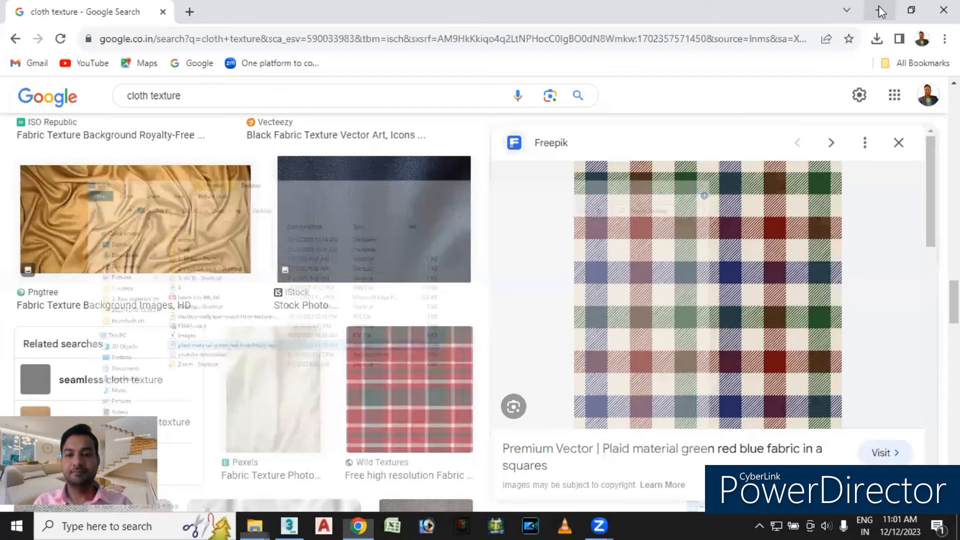
click(878, 7)
click(879, 10)
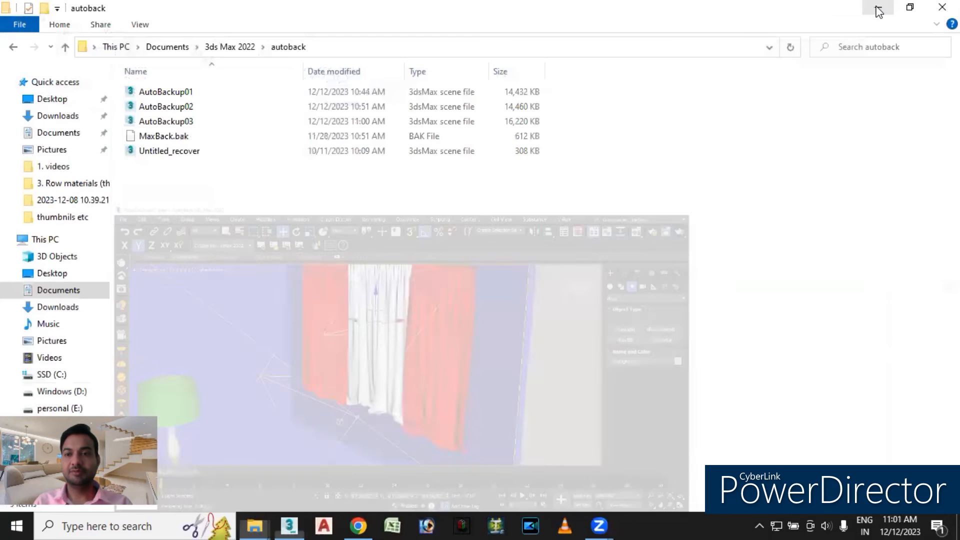
click(878, 8)
double_click(140, 205)
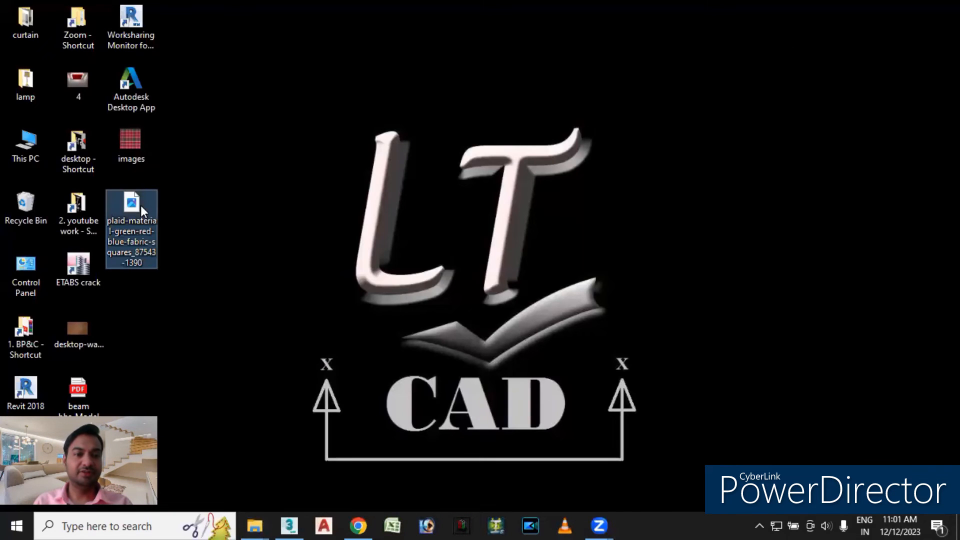
click(525, 428)
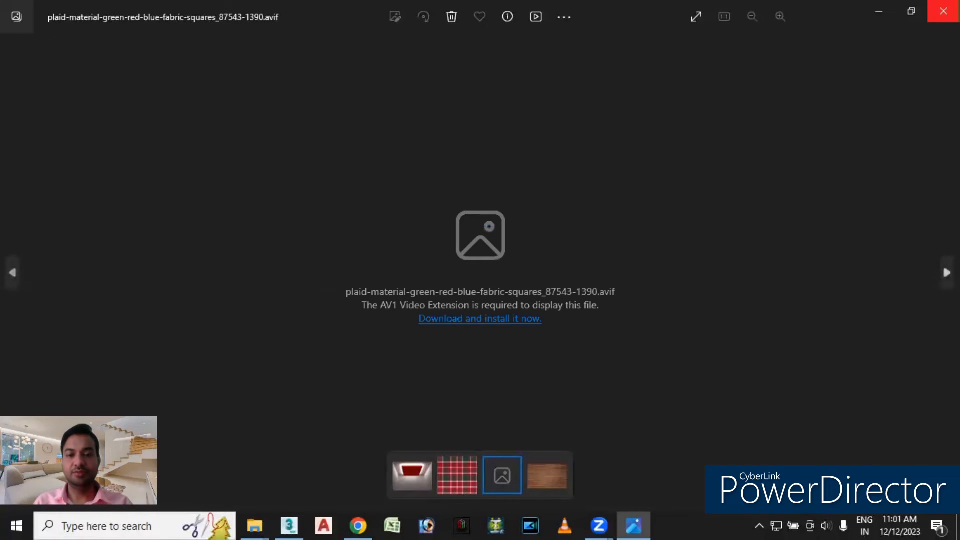
click(944, 11)
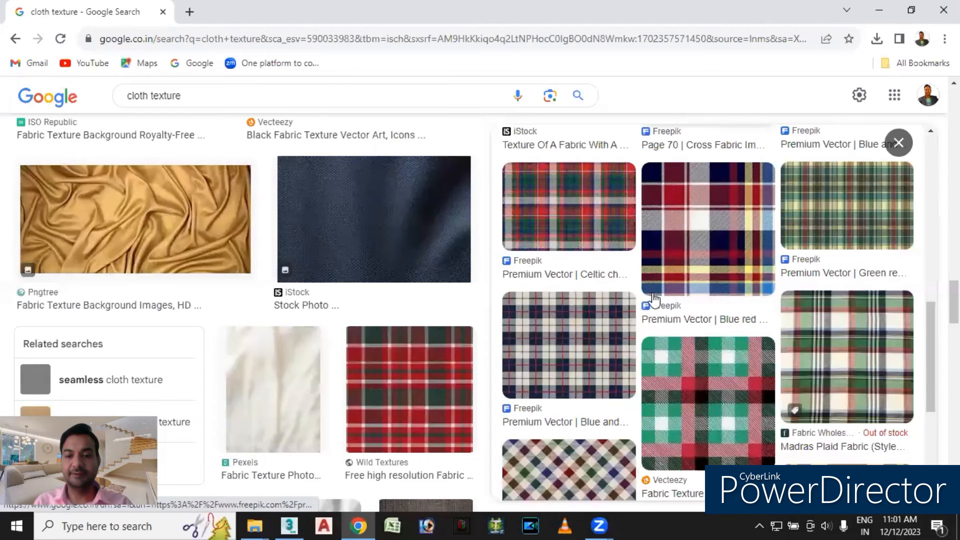
scroll(656, 295, down, 3)
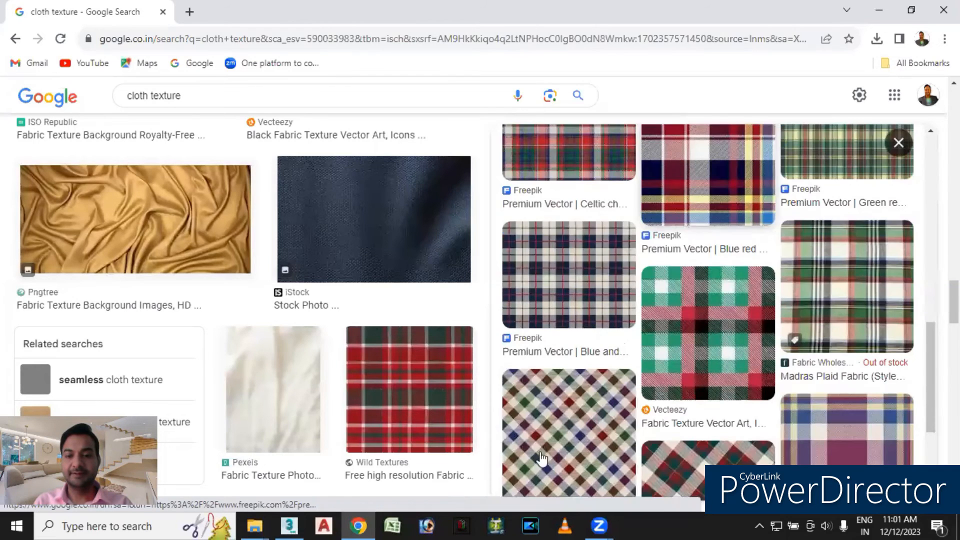
click(567, 435)
scroll(692, 340, down, 2)
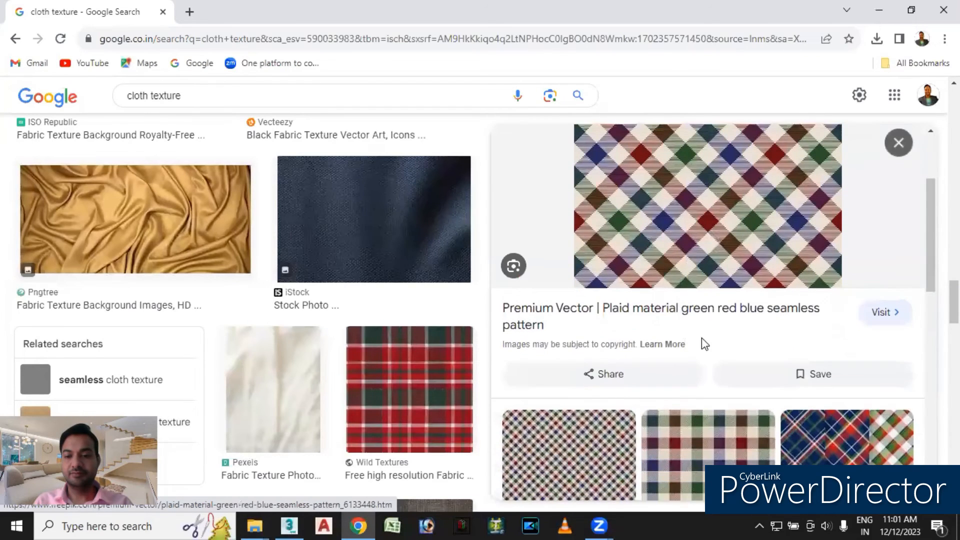
right_click(702, 204)
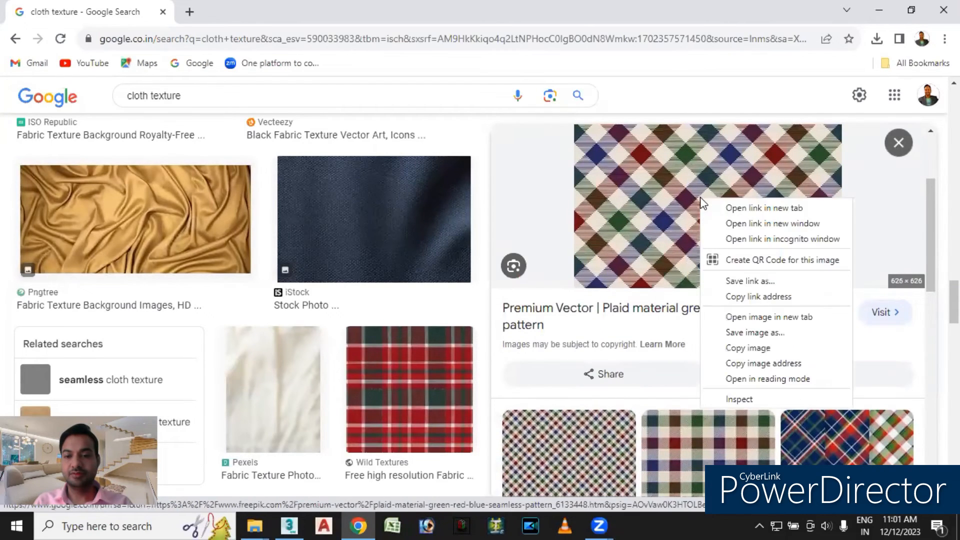
click(745, 333)
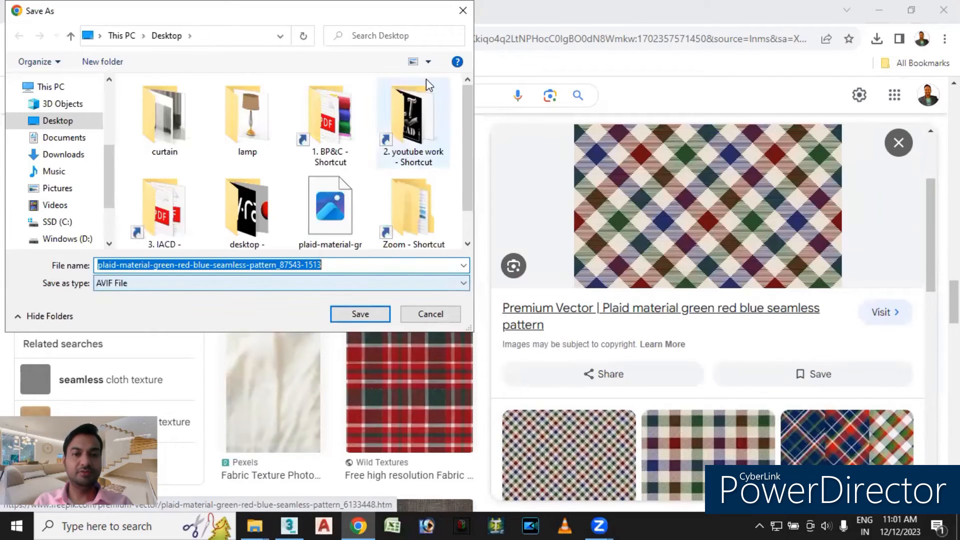
click(462, 10)
scroll(639, 389, down, 8)
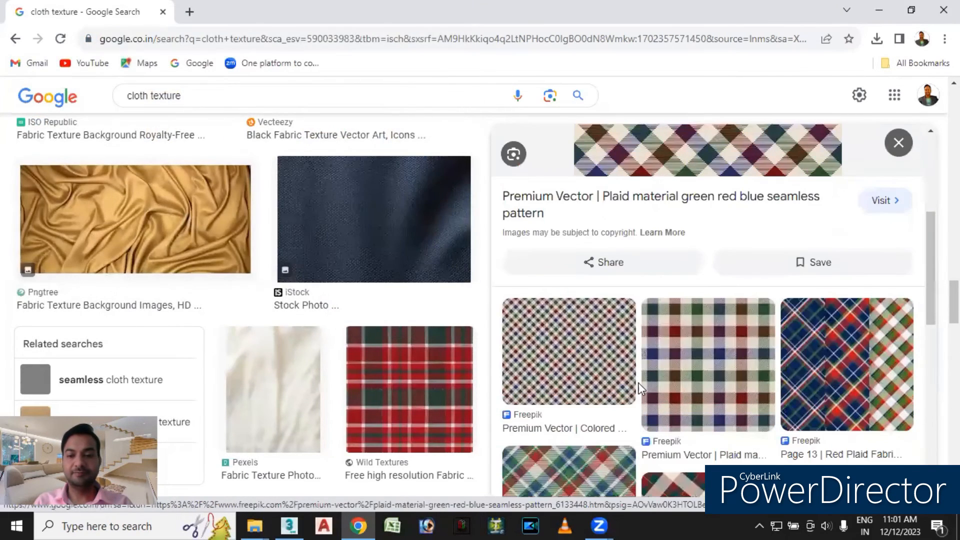
scroll(640, 389, down, 5)
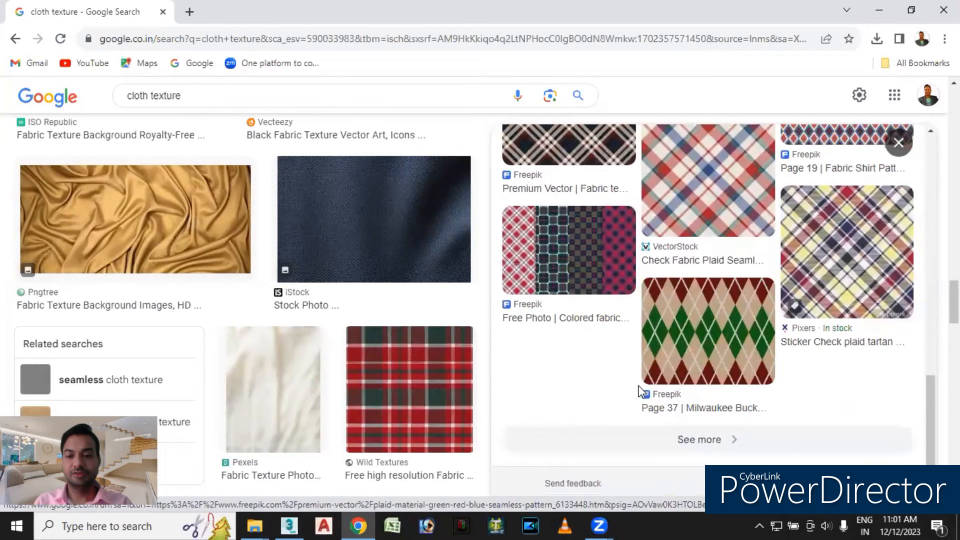
scroll(640, 389, up, 5)
Change the image search from cloth texture to "curtain texture".
click(143, 95)
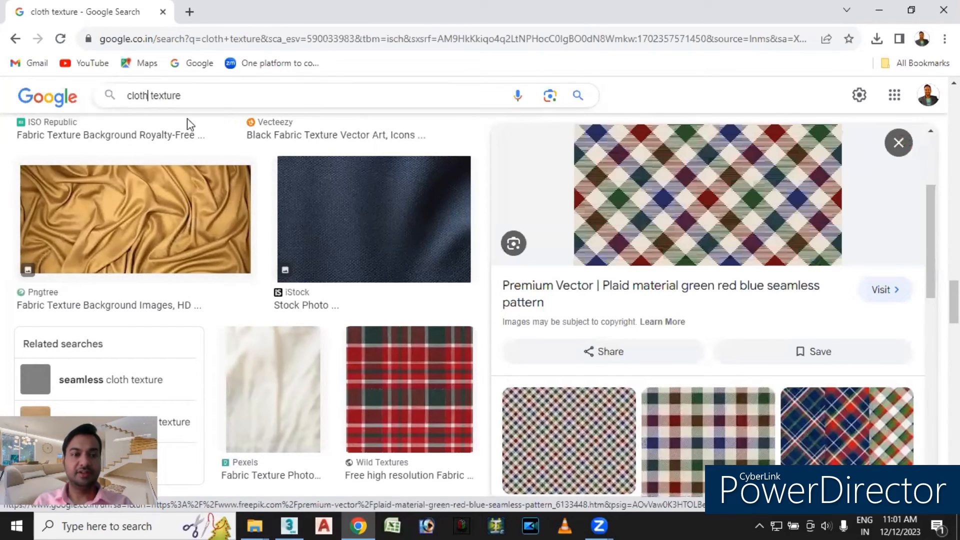
key(BackSpace)
key(BackSpace)
key(BackSpace)
key(BackSpace)
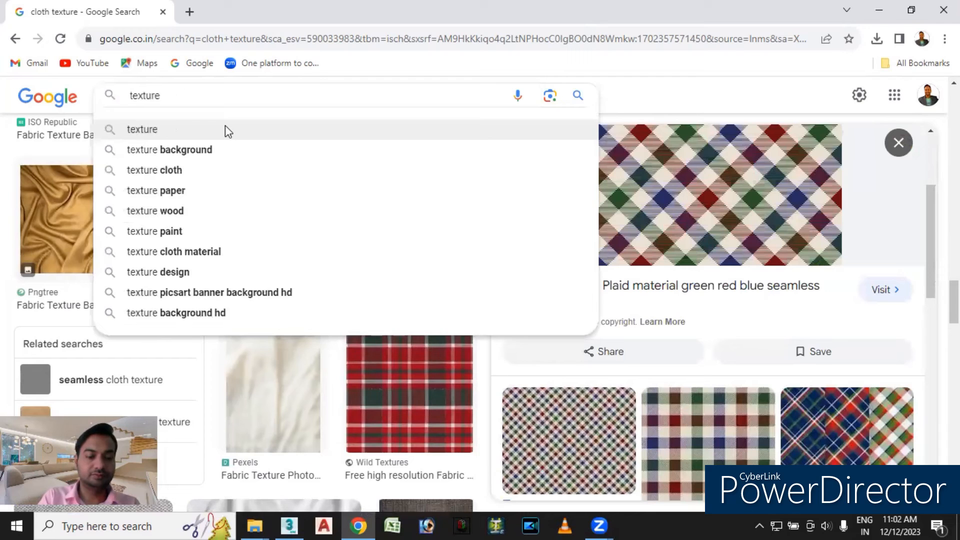
text(curtain)
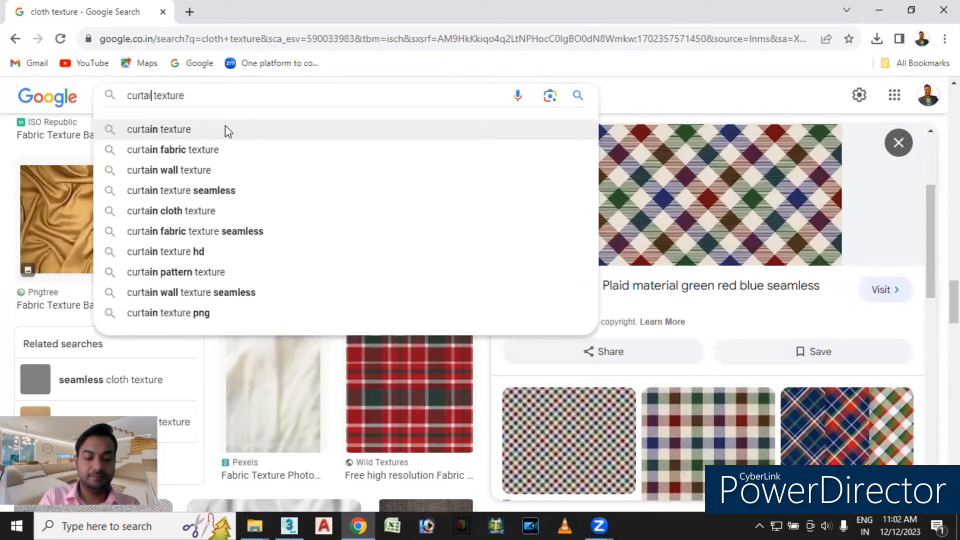
click(225, 130)
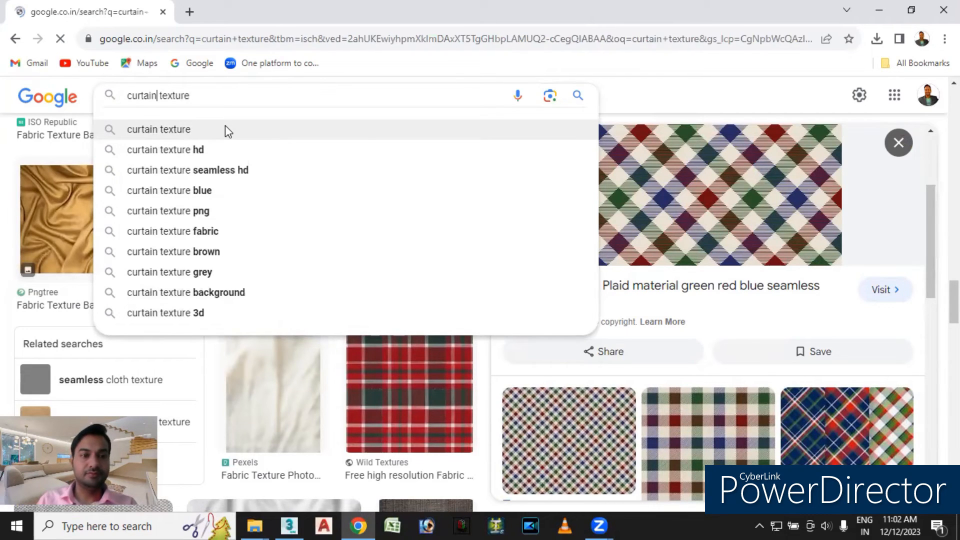
Look through the curtain texture image results for a flat patterned fabric suitable as a curtain map.
scroll(569, 307, down, 6)
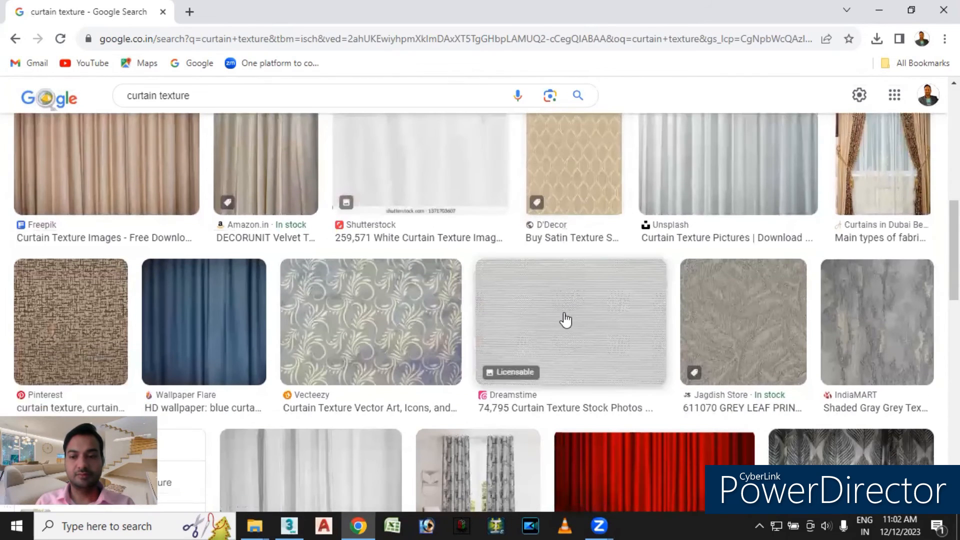
scroll(566, 318, down, 10)
scroll(564, 318, down, 6)
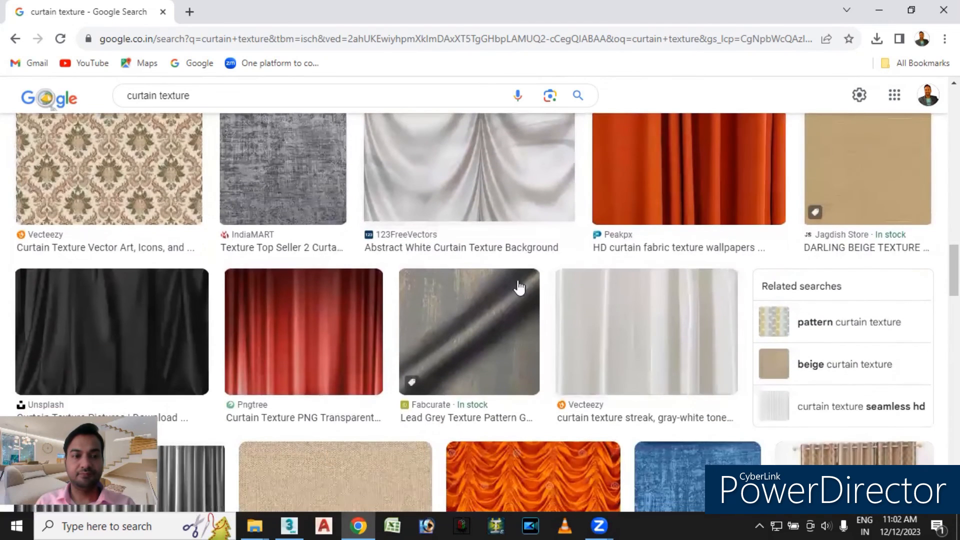
scroll(465, 281, down, 3)
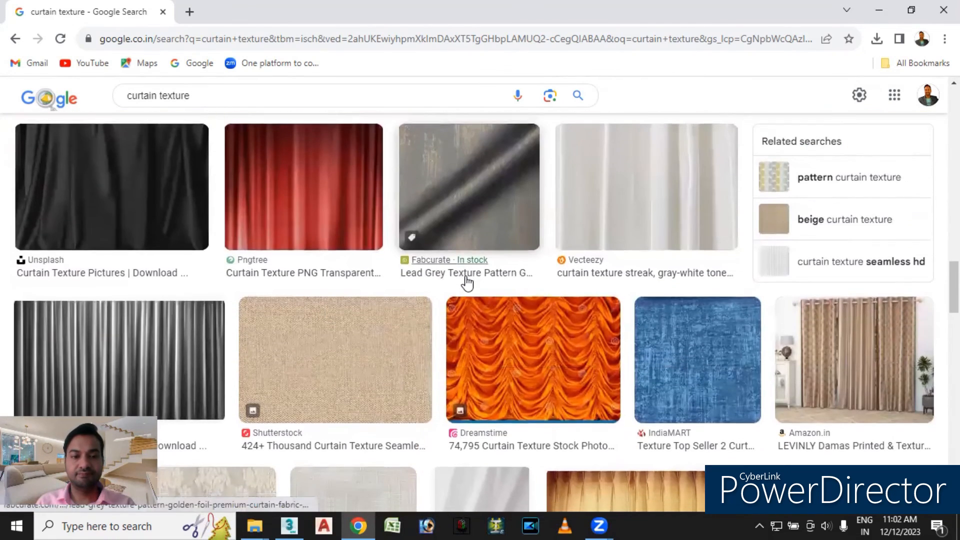
scroll(467, 283, down, 12)
scroll(469, 283, down, 11)
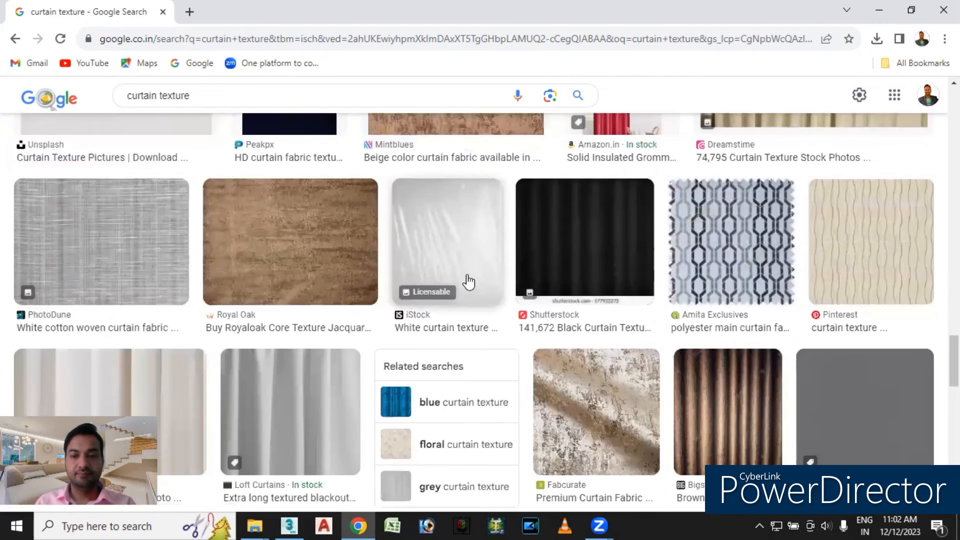
scroll(471, 285, down, 6)
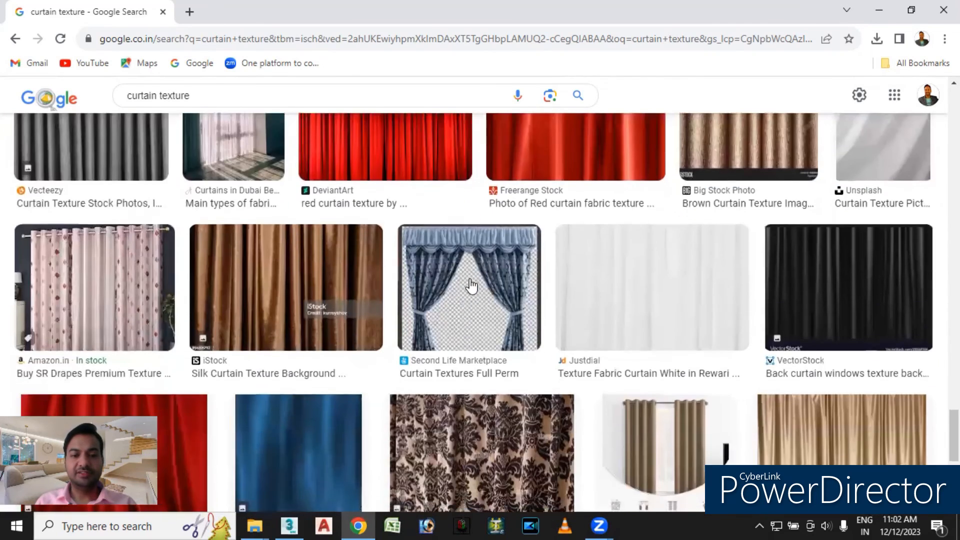
scroll(538, 304, down, 10)
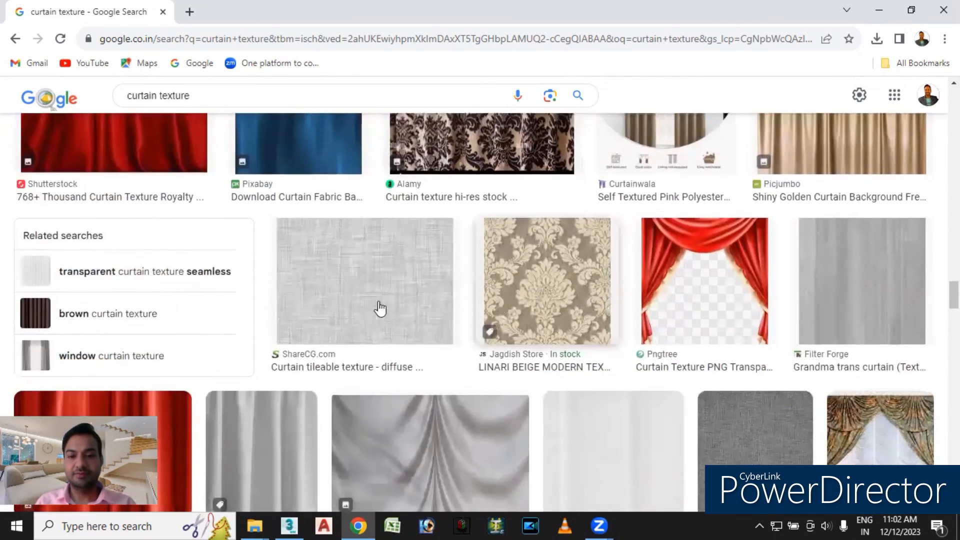
scroll(510, 302, down, 15)
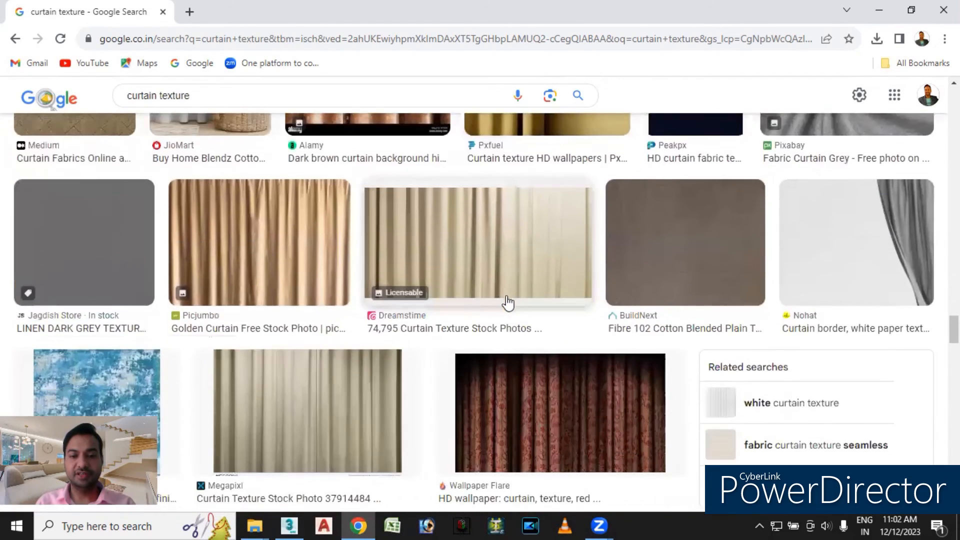
scroll(505, 303, down, 13)
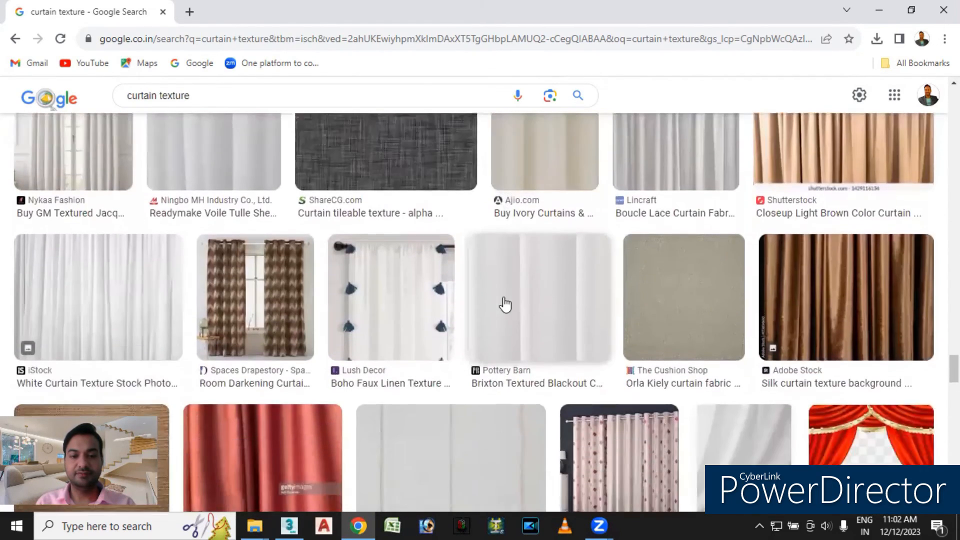
scroll(505, 303, down, 8)
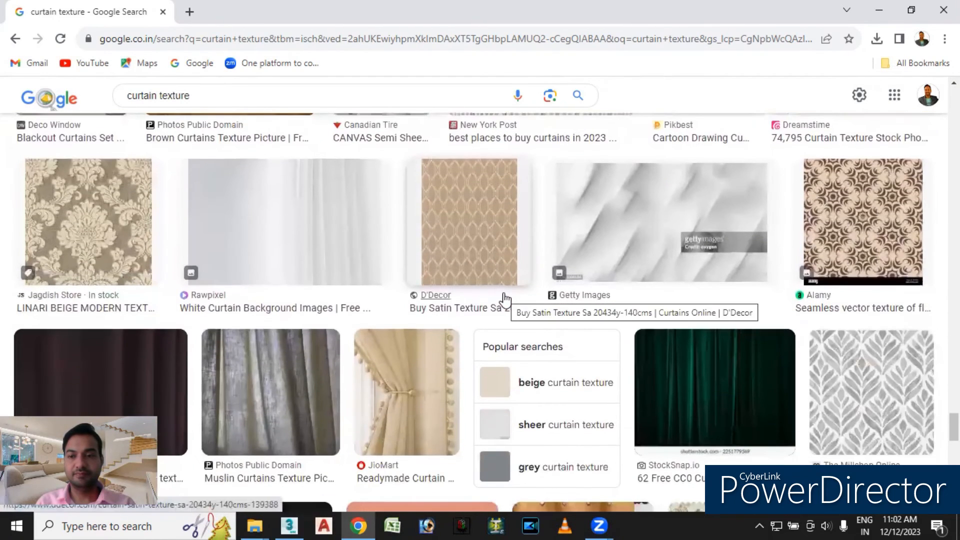
scroll(506, 299, down, 3)
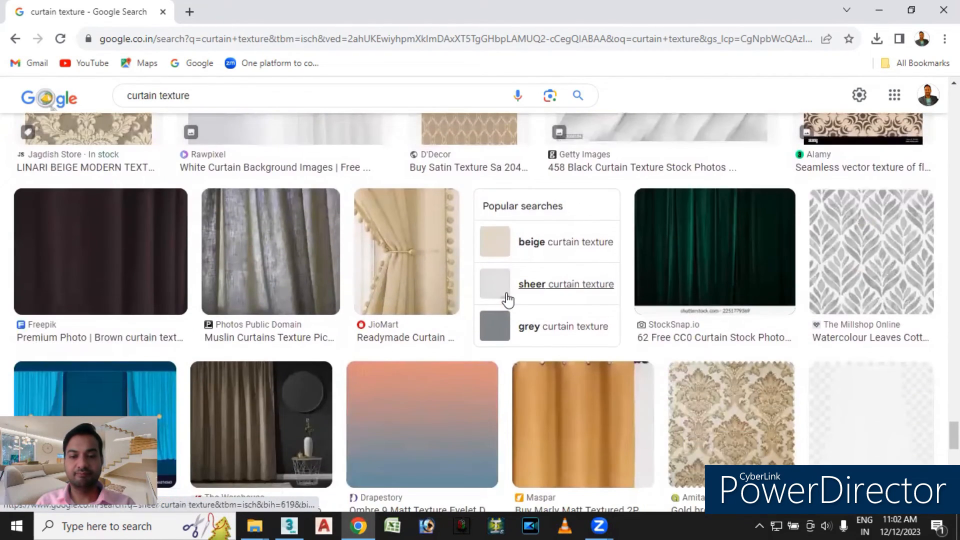
scroll(507, 299, up, 10)
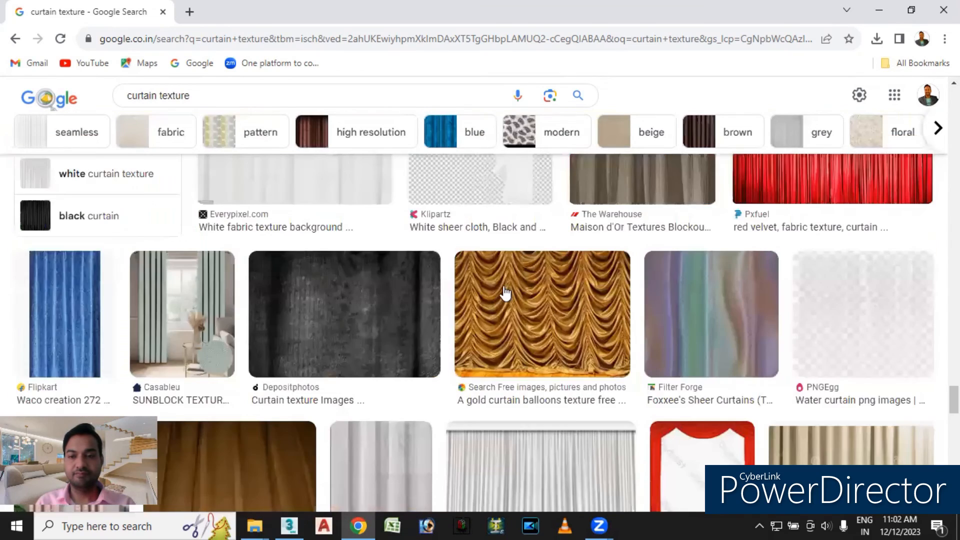
scroll(505, 293, up, 5)
scroll(505, 295, down, 3)
scroll(507, 296, down, 12)
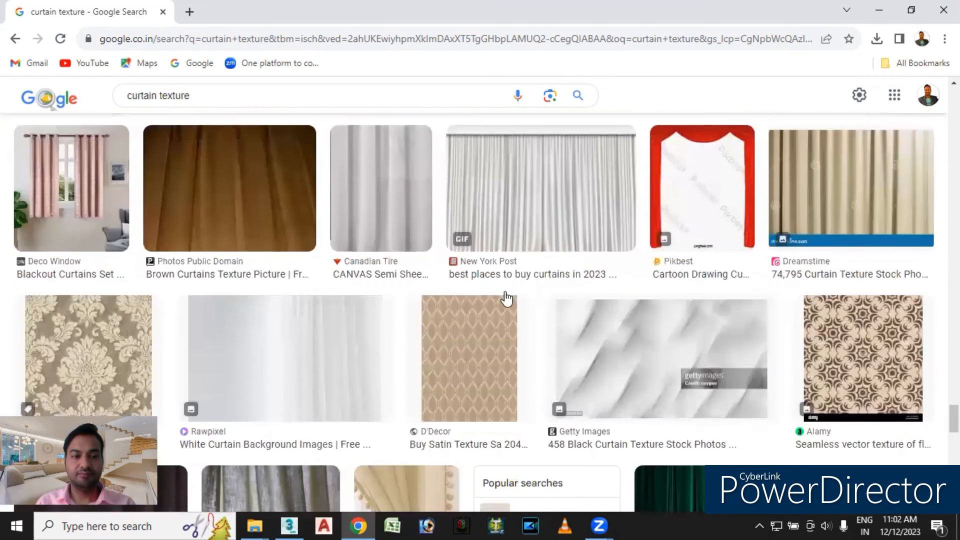
scroll(506, 296, down, 2)
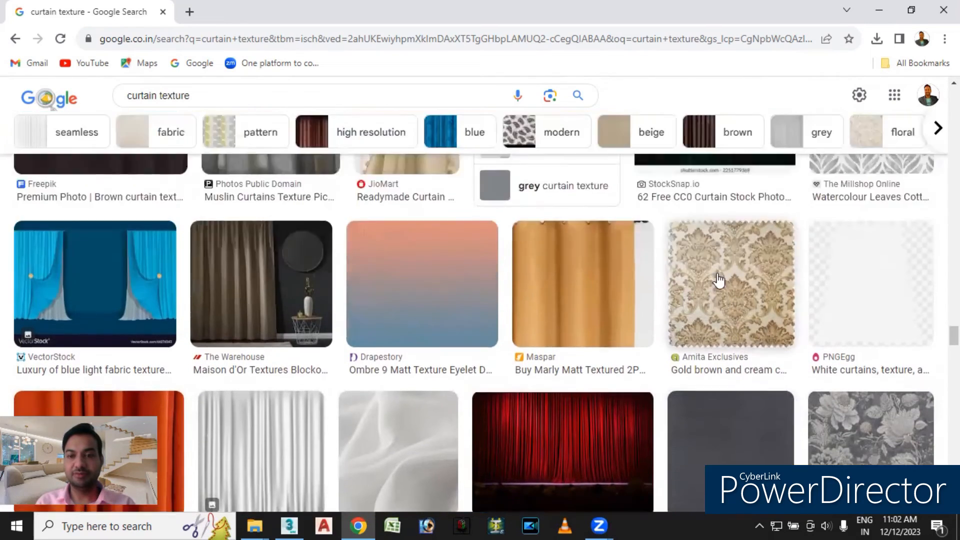
Save the gold brown and cream damask image from Amita Exclusives to the Desktop as JPEG 124814-312x312.
scroll(712, 283, up, 3)
click(754, 305)
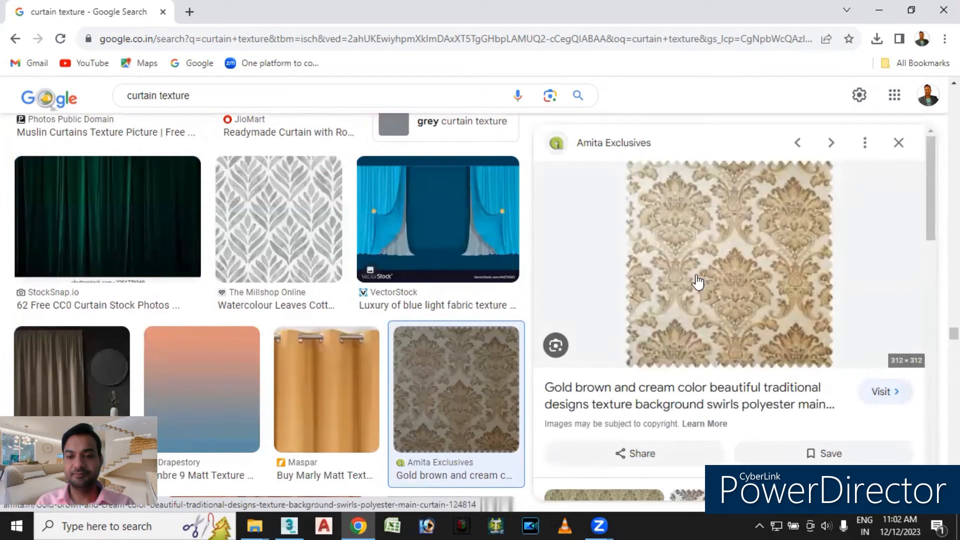
right_click(714, 263)
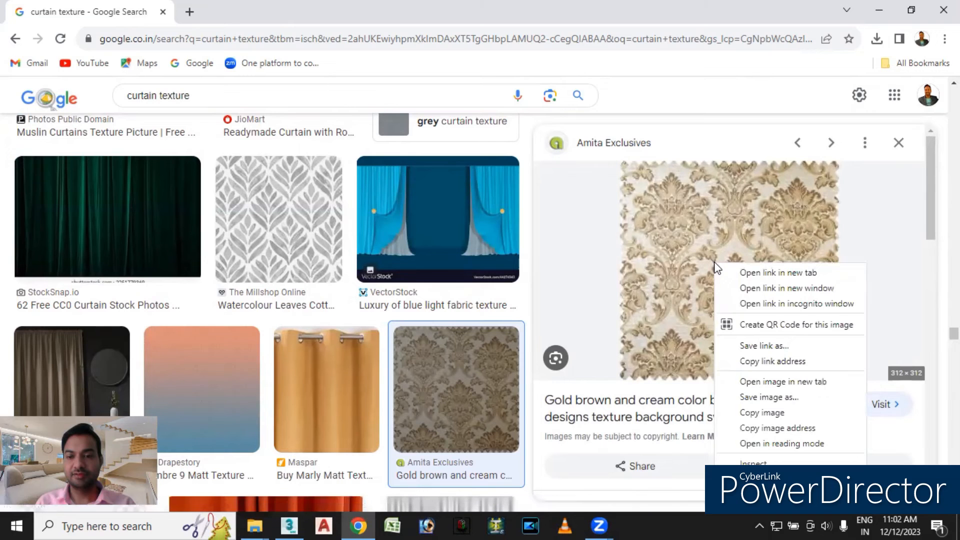
click(751, 396)
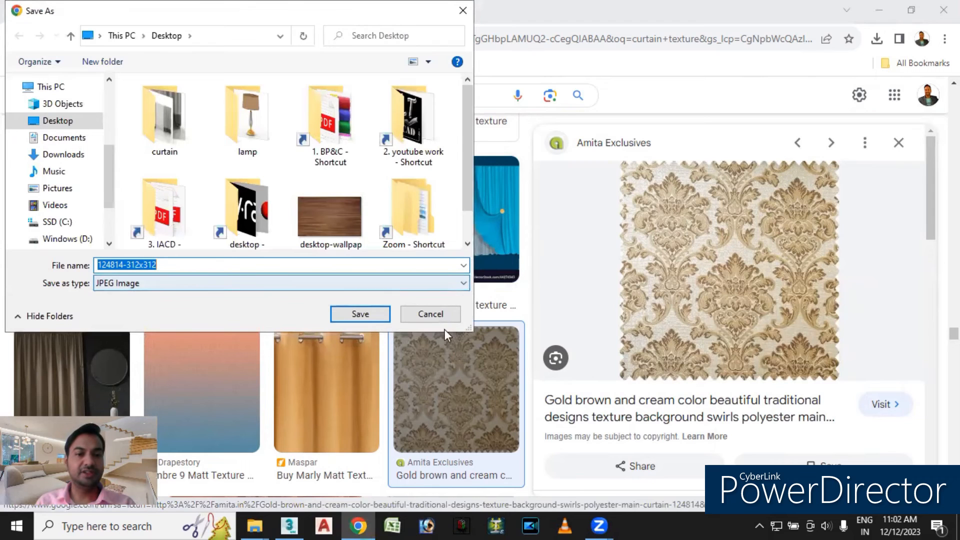
click(358, 316)
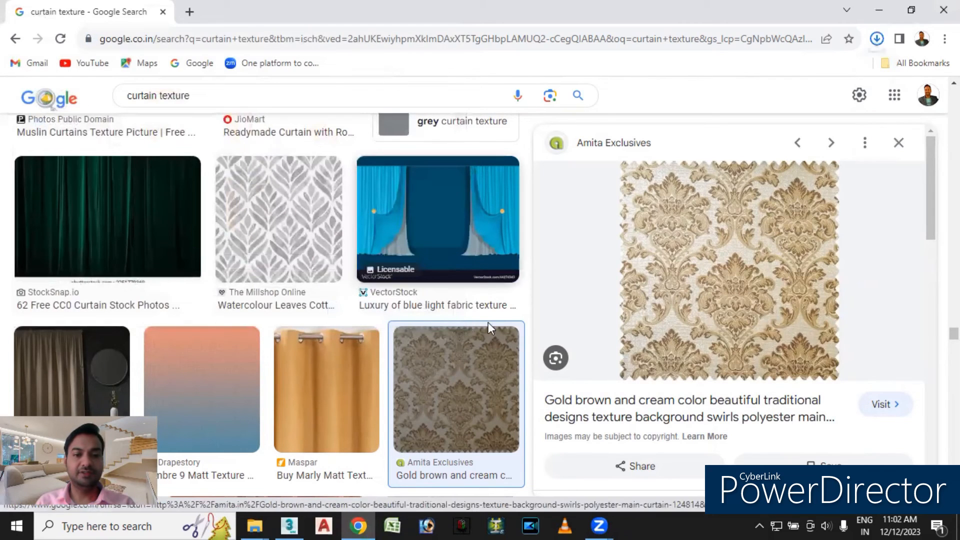
Switch to 3ds Max, enable the back material of the 02 - Default two-sided material, and assign a VRayMtl to it.
click(289, 525)
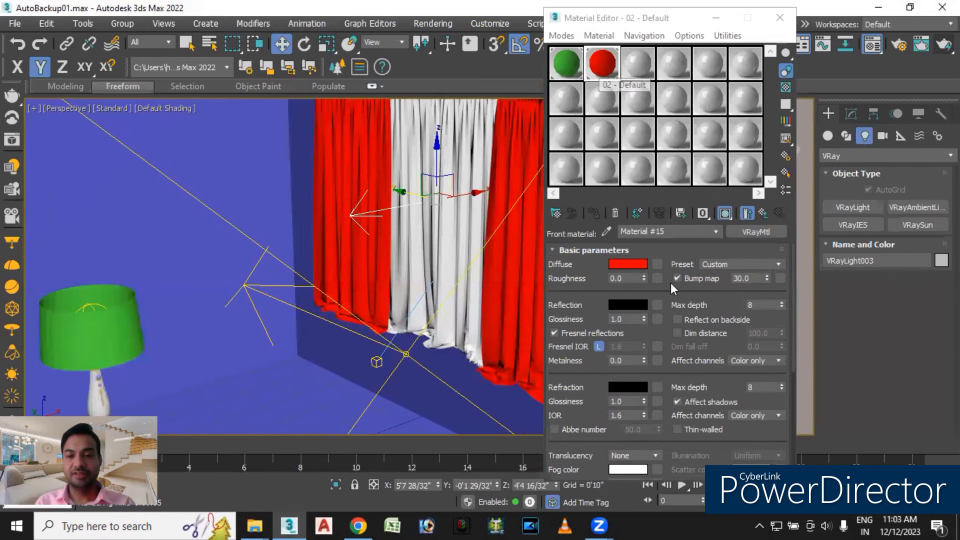
click(715, 231)
click(683, 244)
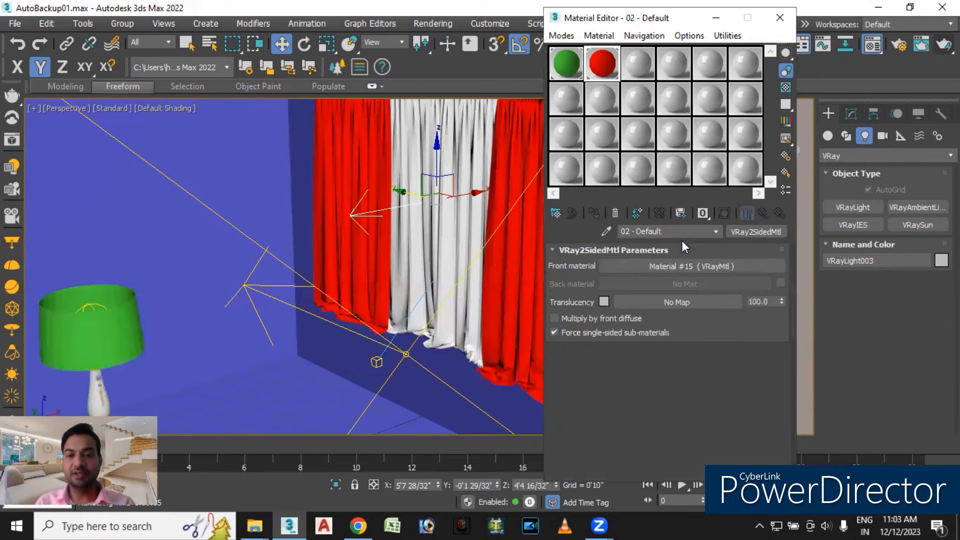
click(780, 283)
click(700, 283)
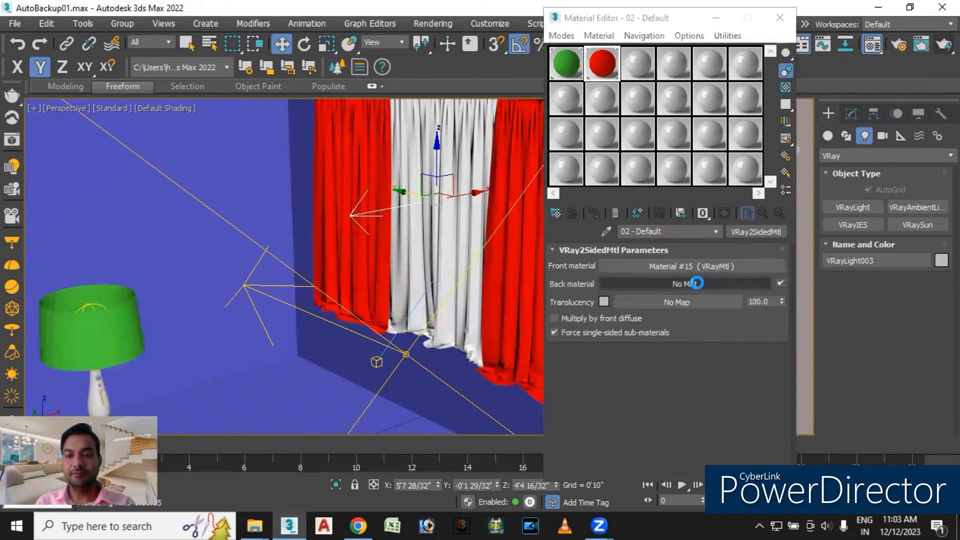
click(541, 445)
click(685, 283)
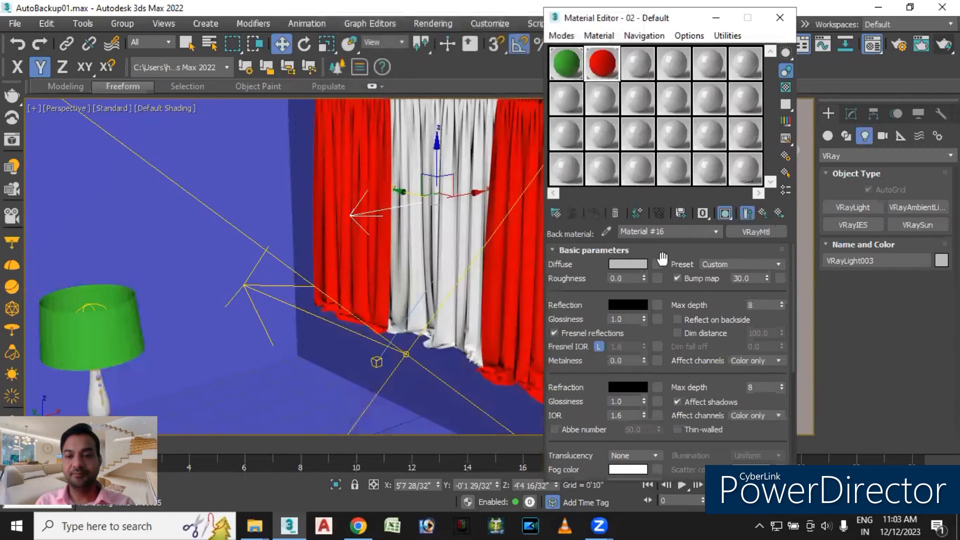
Assign a VRayBitmap to the back material's diffuse and load the image 124814-312x312 from the Desktop.
click(656, 264)
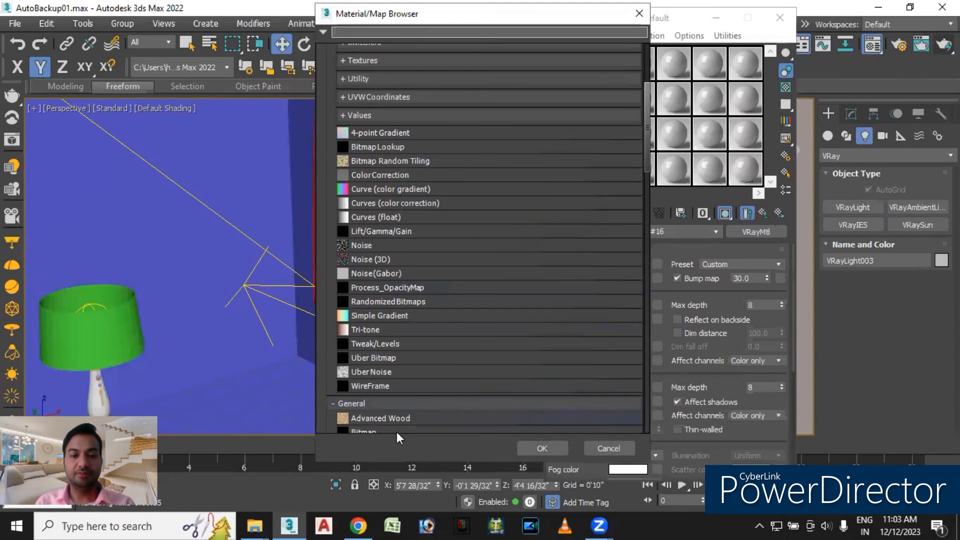
scroll(427, 264, down, 6)
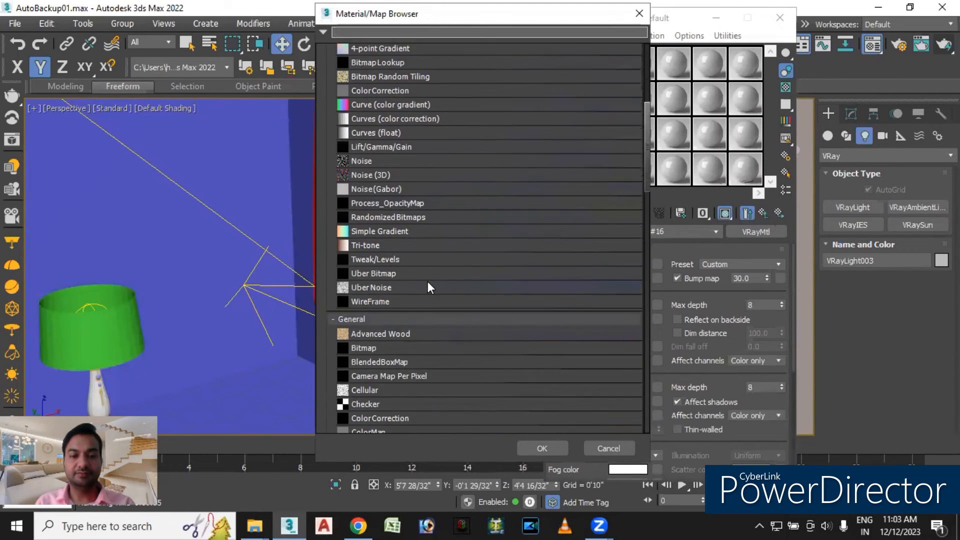
scroll(410, 315, down, 11)
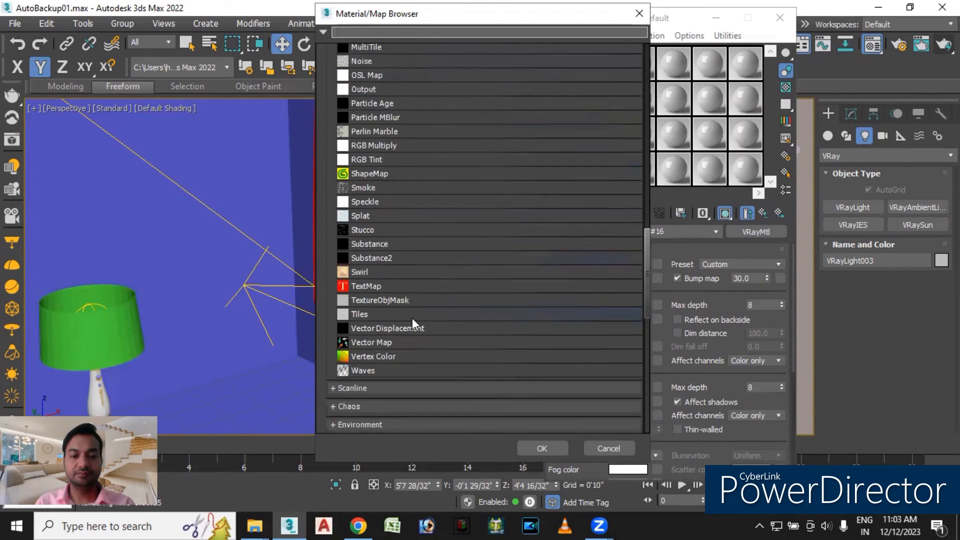
click(390, 322)
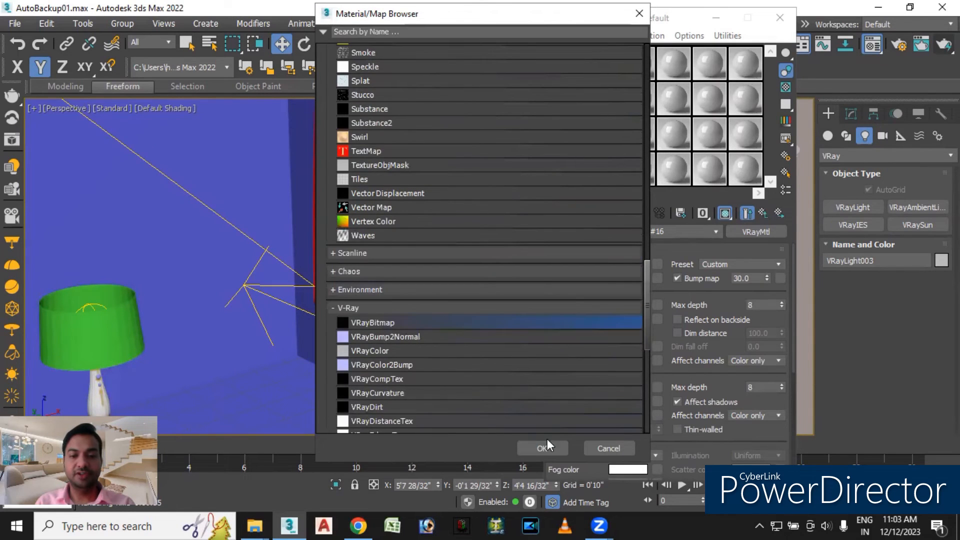
click(542, 448)
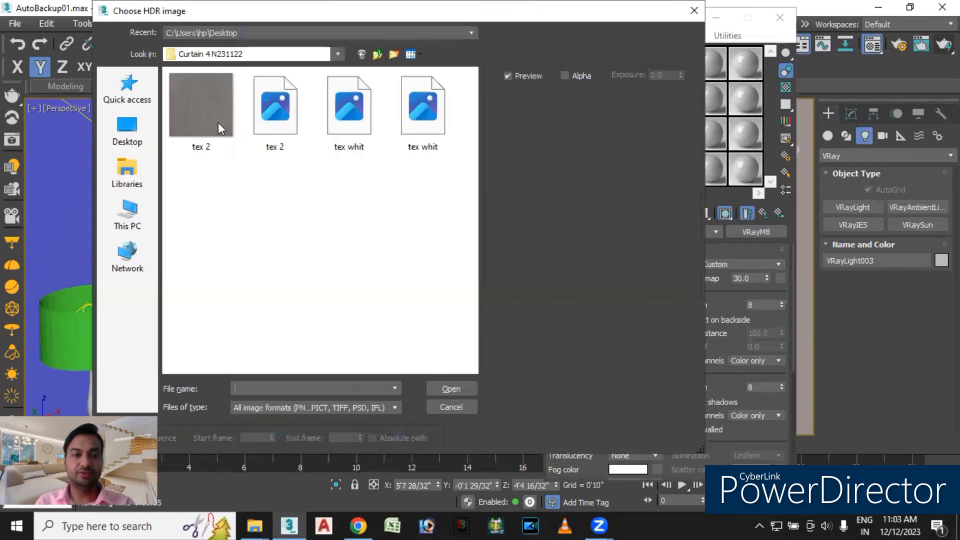
click(127, 136)
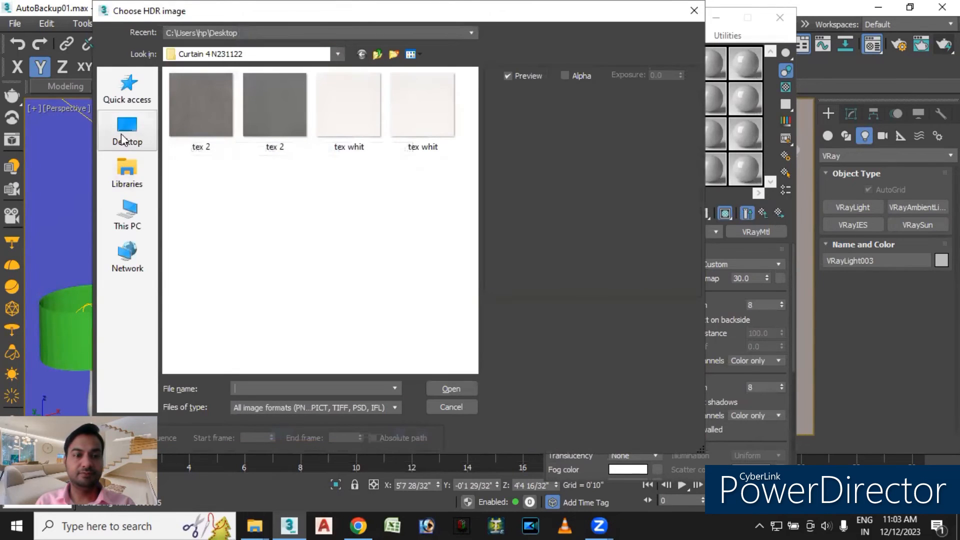
click(234, 270)
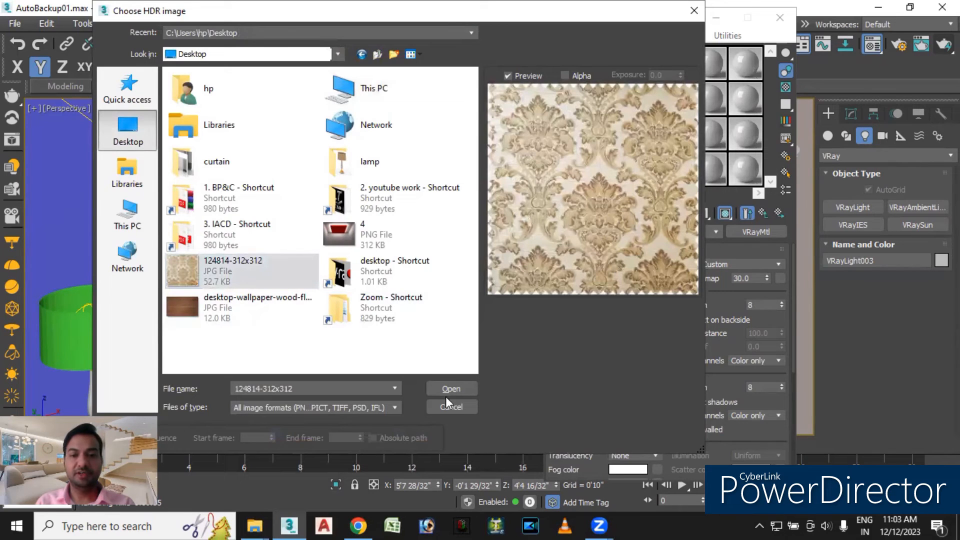
key(Return)
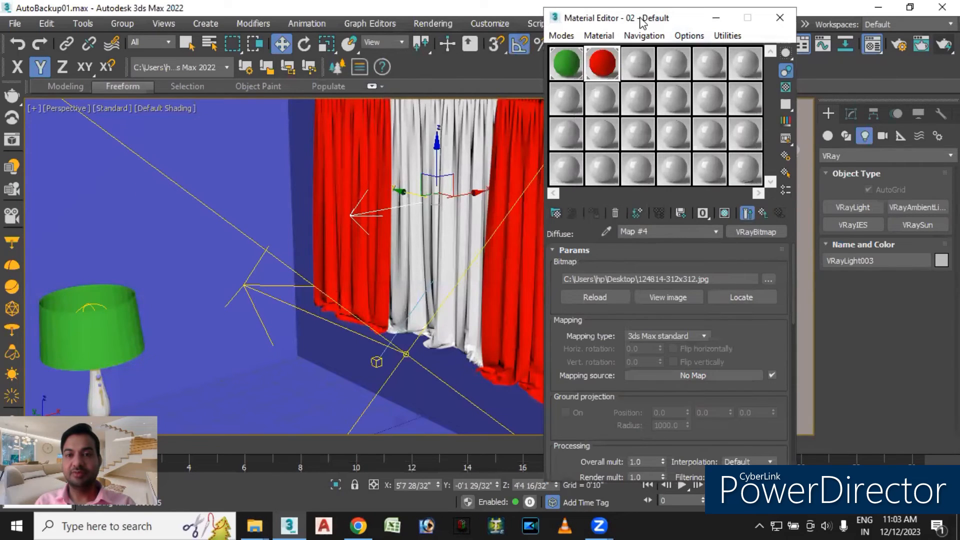
Render the perspective view framed on the curtains, inspect the fabric pattern up close, and stop the render.
drag(641, 21, 851, 151)
mouse_move(488, 287)
alt+middle_down()
mouse_move(480, 270)
mouse_move(473, 302)
mouse_move(488, 291)
alt+middle_up()
alt+middle_drag(543, 265, 555, 255)
scroll(549, 260, up, 3)
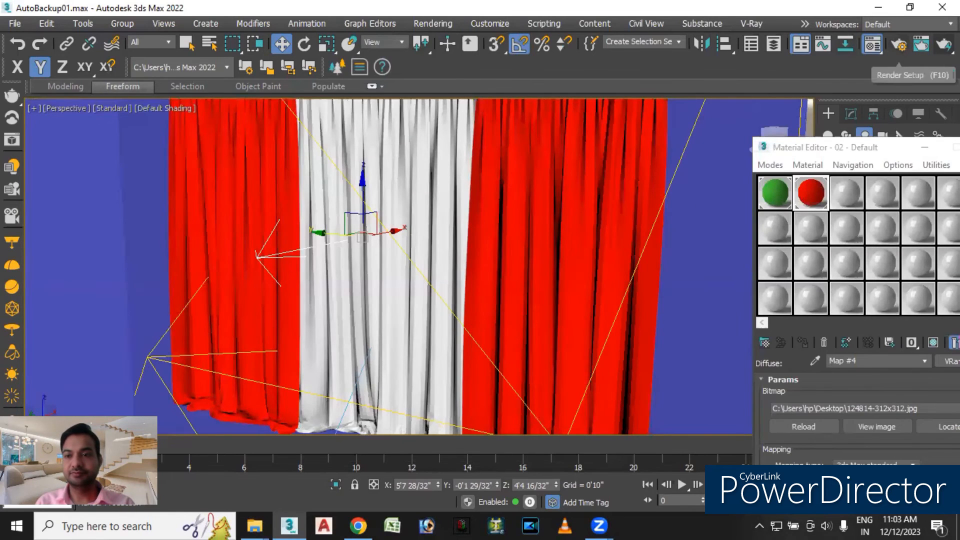
click(943, 44)
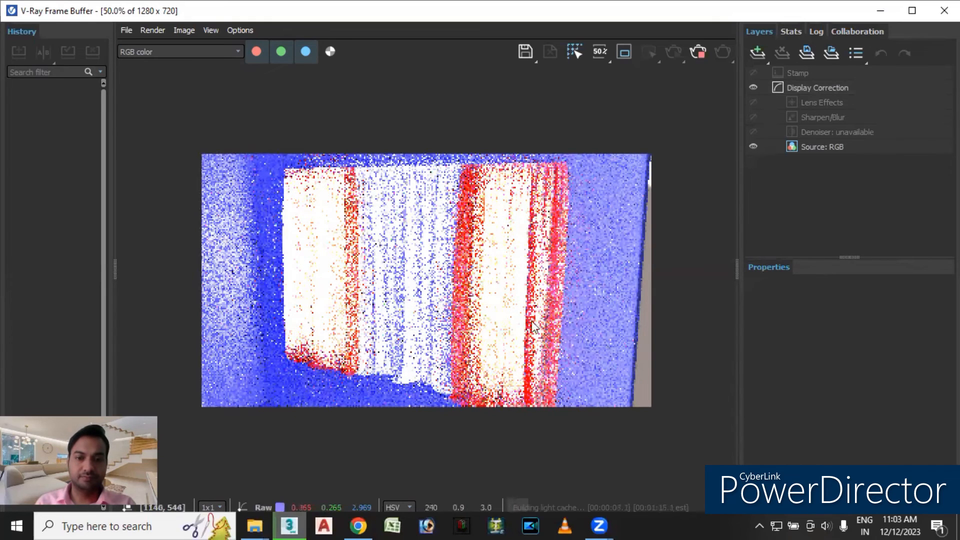
double_click(509, 307)
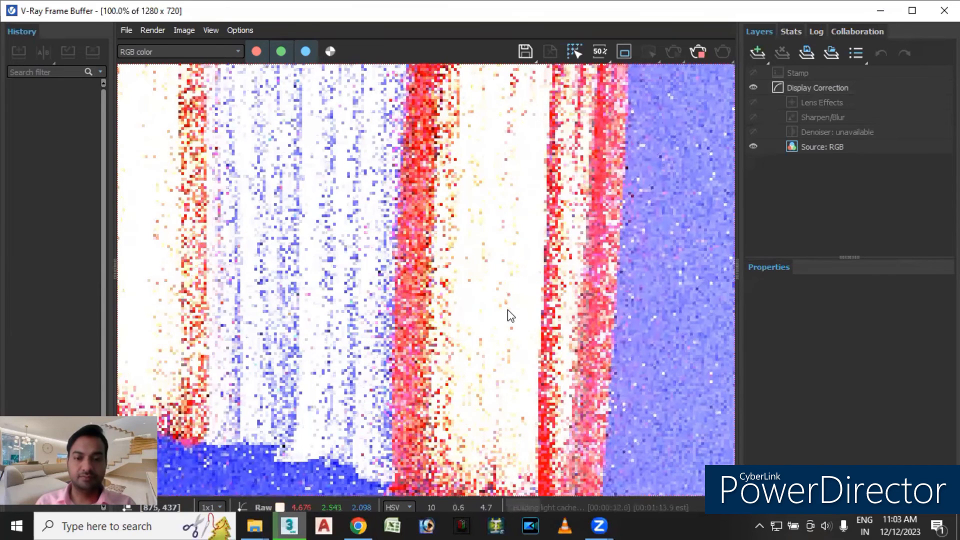
scroll(508, 311, down, 1)
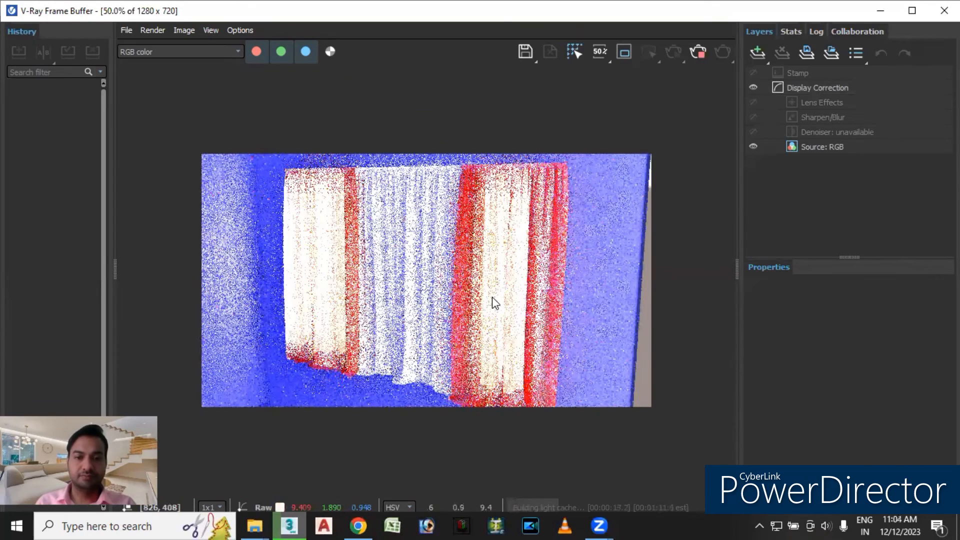
scroll(494, 297, up, 1)
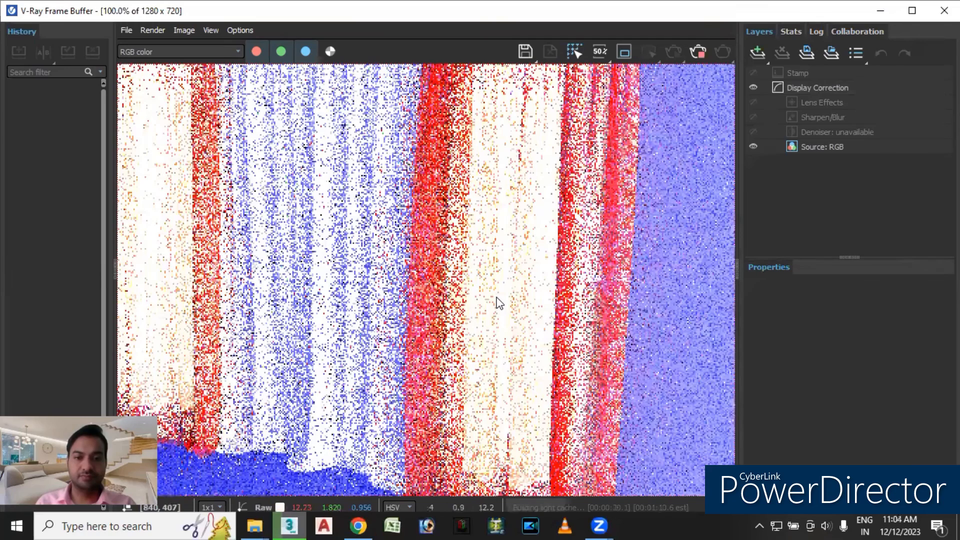
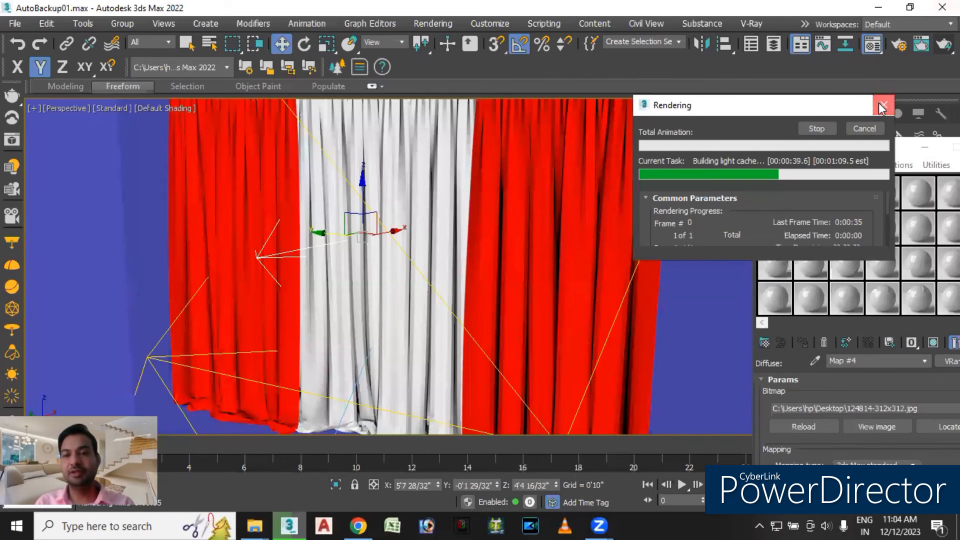
click(879, 103)
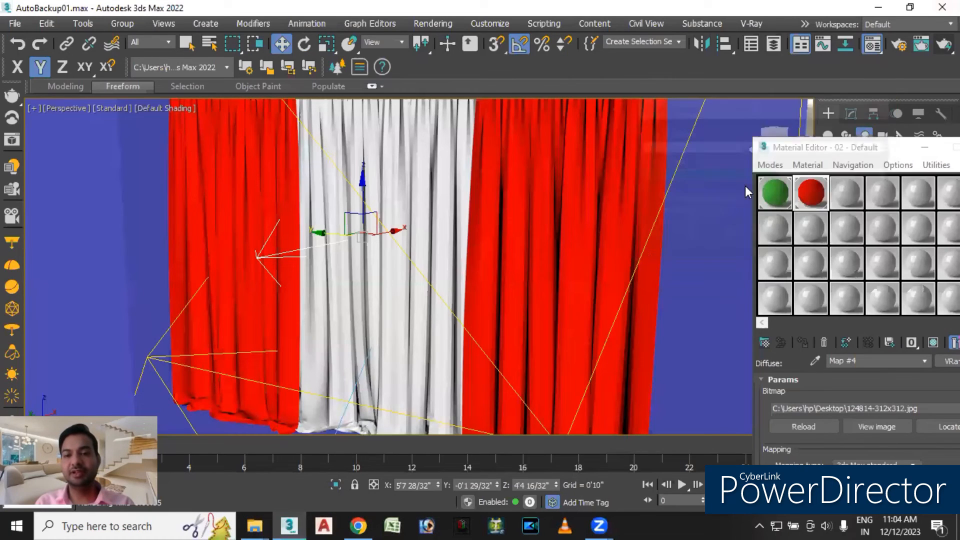
Set the multiplier of the selected VRayLight003 plane light behind the curtain to 5.0.
alt+middle_drag(665, 275, 547, 294)
click(865, 146)
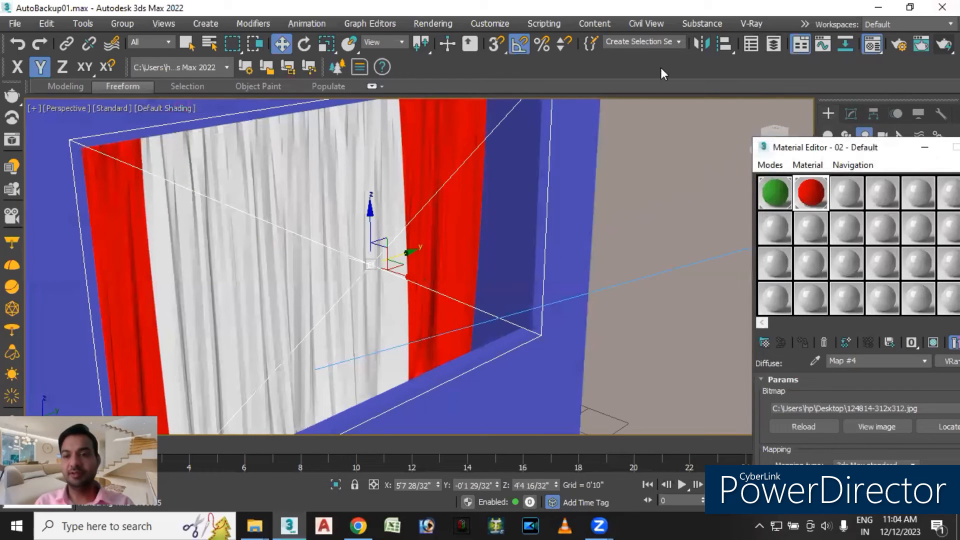
drag(664, 74, 644, 65)
click(850, 114)
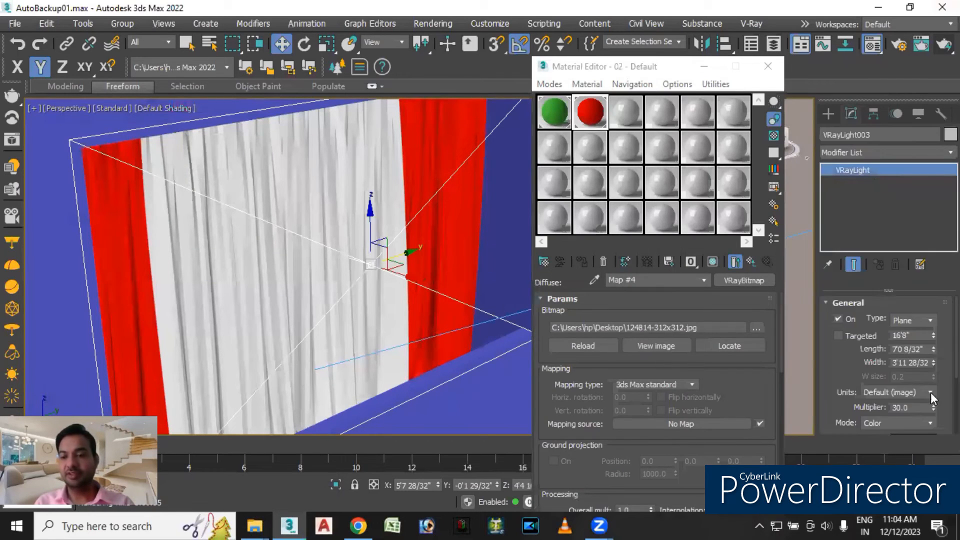
double_click(900, 407)
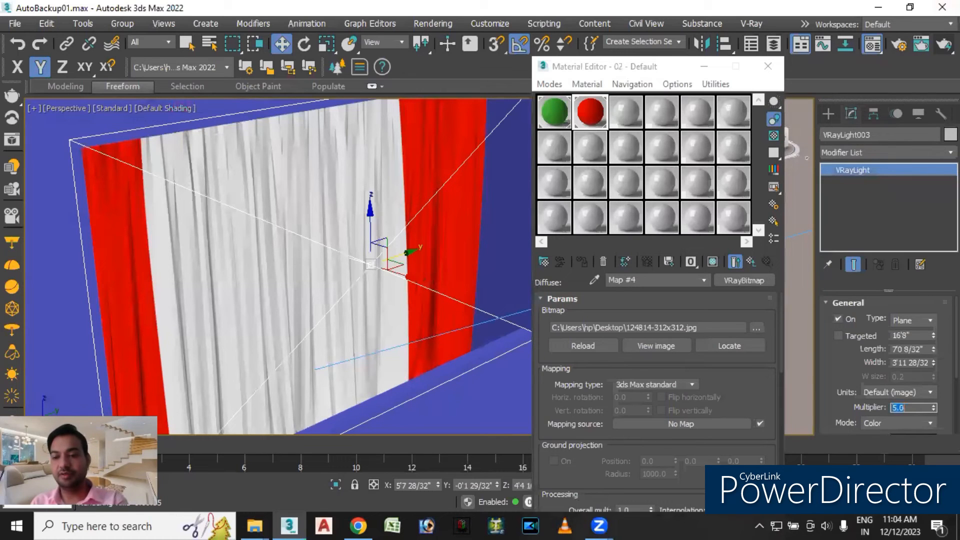
Test-render the curtains from the room side with the dimmed light, examine the damask pattern, and stop the render.
alt+middle_drag(469, 384, 213, 279)
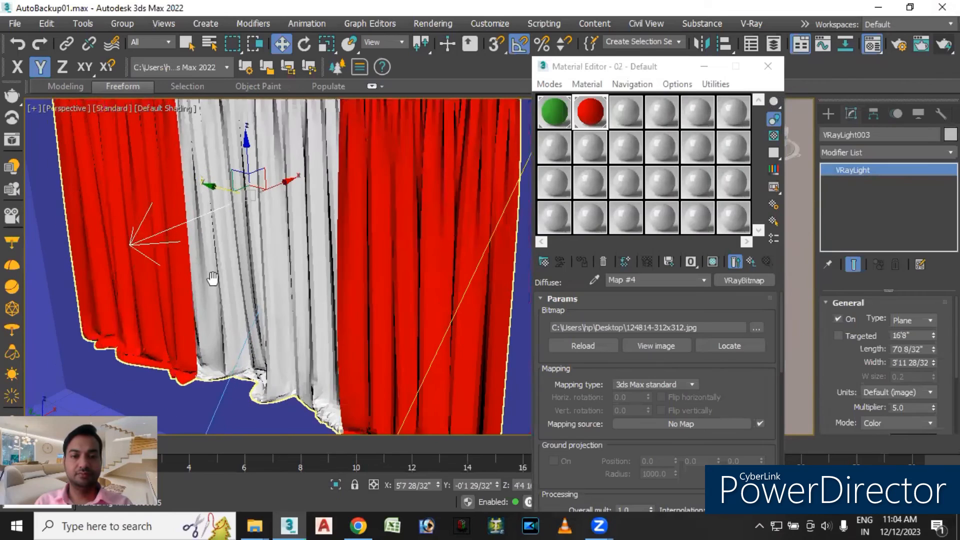
key(shift+q)
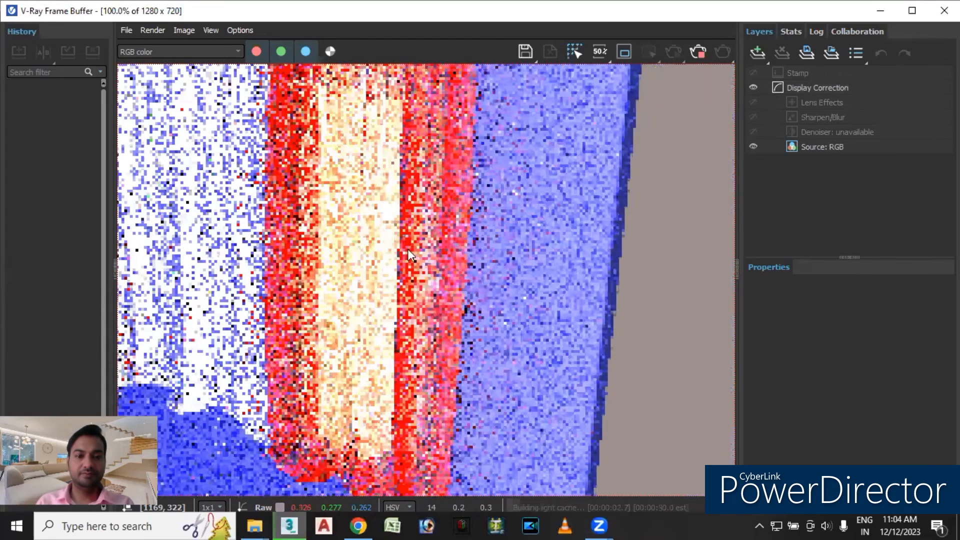
scroll(406, 249, up, 1)
middle_drag(520, 225, 525, 225)
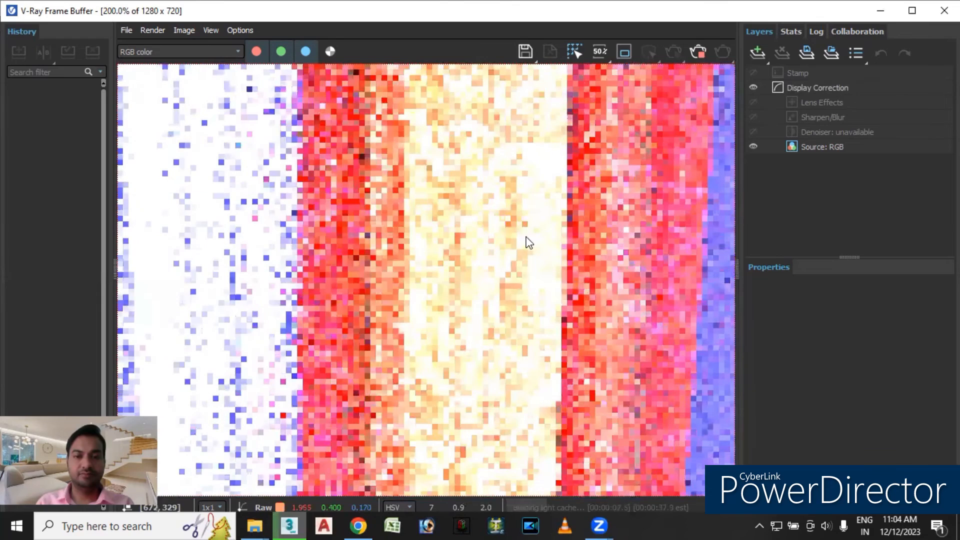
scroll(524, 238, down, 1)
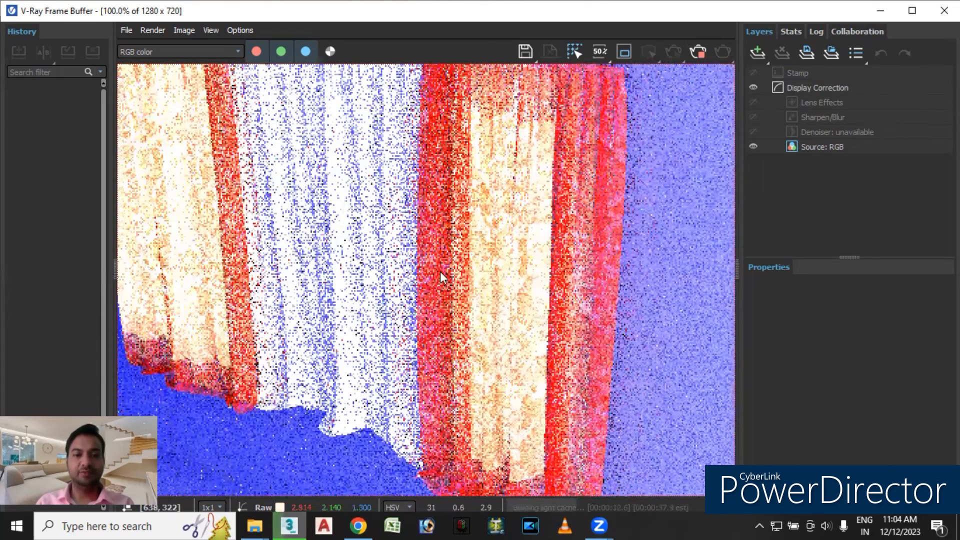
scroll(450, 265, down, 1)
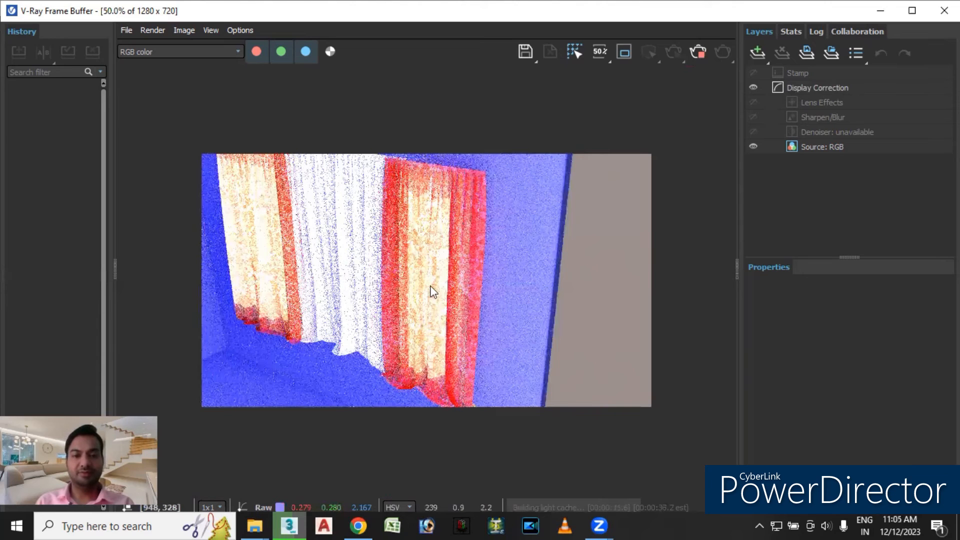
scroll(431, 273, up, 1)
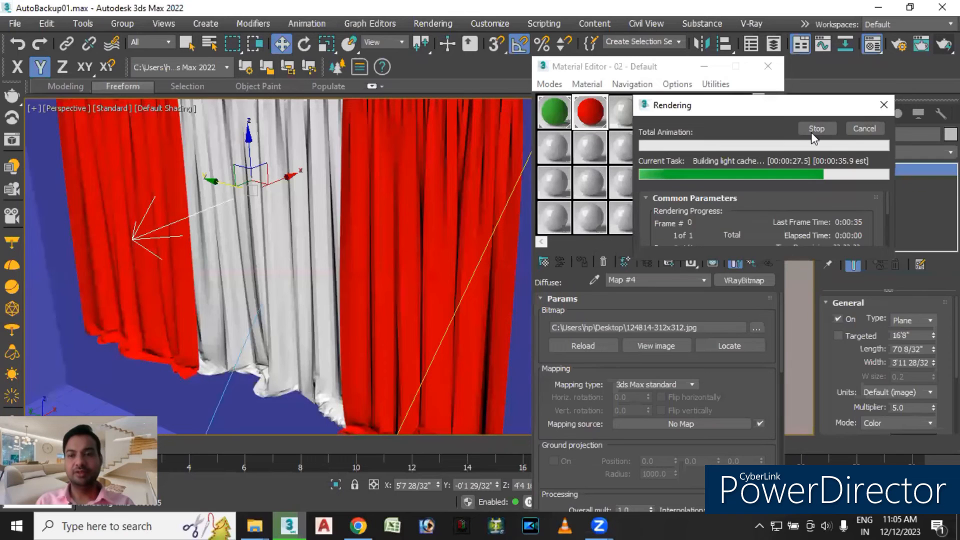
click(815, 129)
Close the Material Editor, deselect the light, render a wider view of the curtains, check the pattern, and stop the render.
key(m)
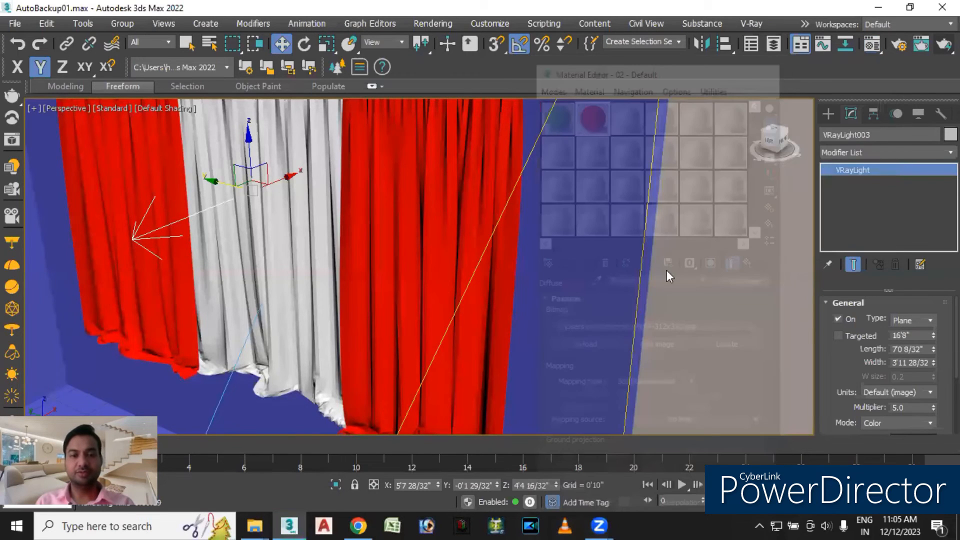
alt+middle_drag(550, 270, 403, 248)
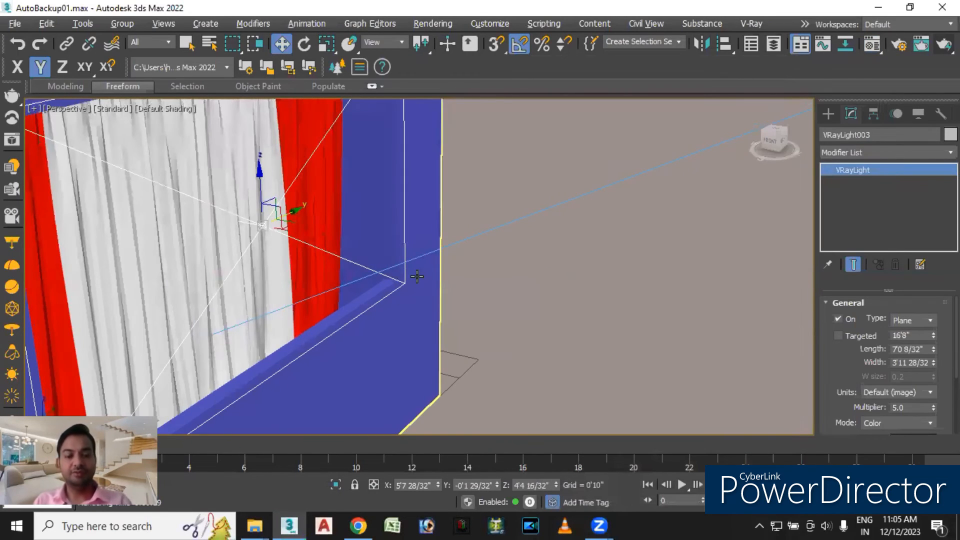
click(486, 325)
mouse_move(508, 317)
alt+middle_down()
mouse_move(504, 295)
mouse_move(523, 323)
alt+middle_up()
scroll(498, 299, down, 3)
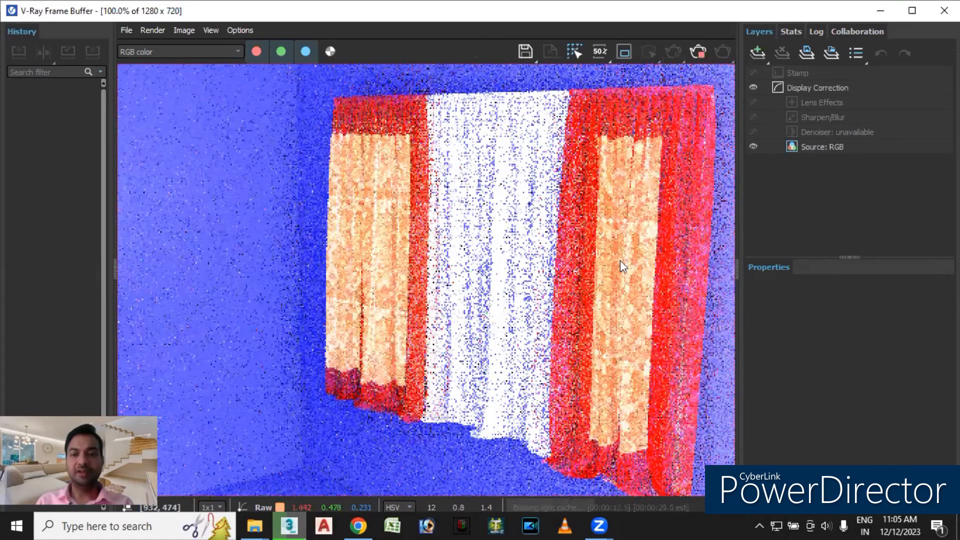
scroll(617, 283, up, 1)
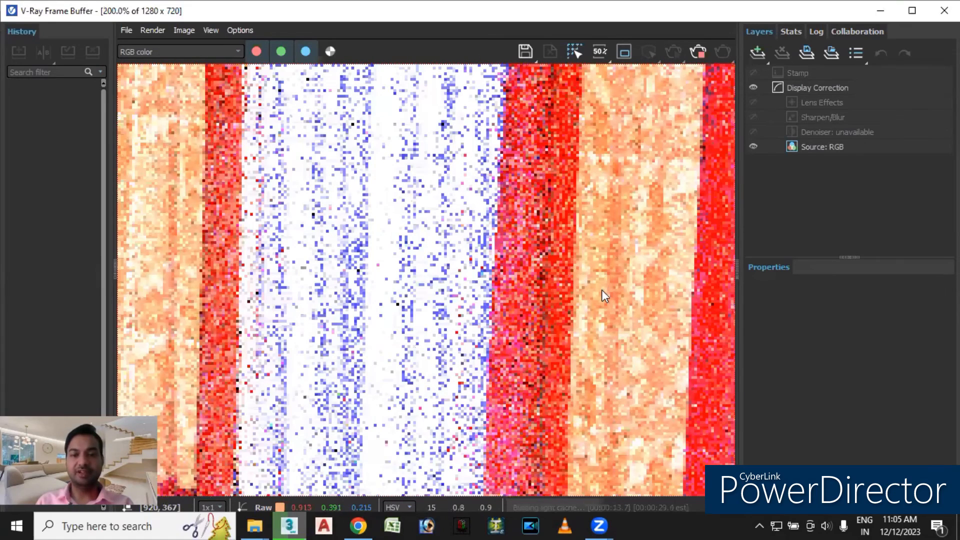
scroll(601, 289, down, 1)
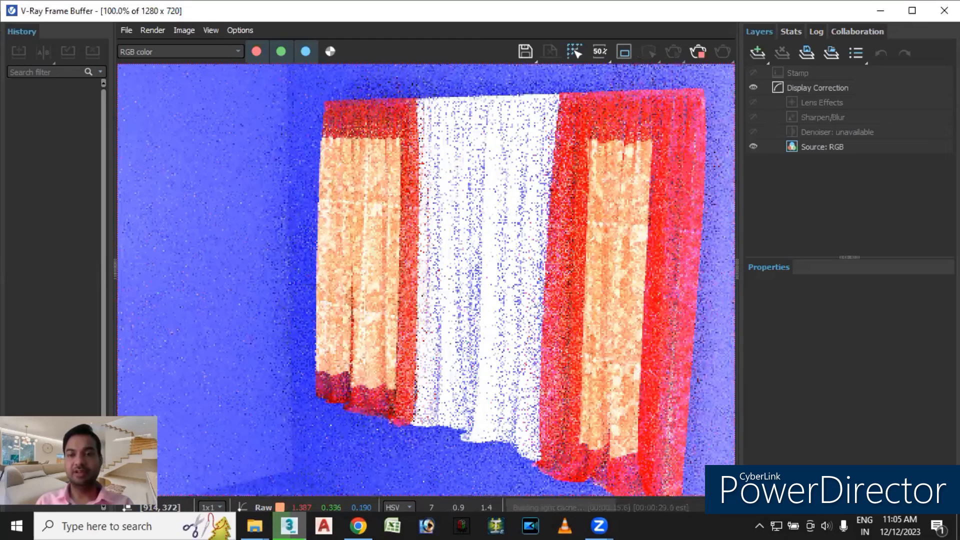
click(818, 125)
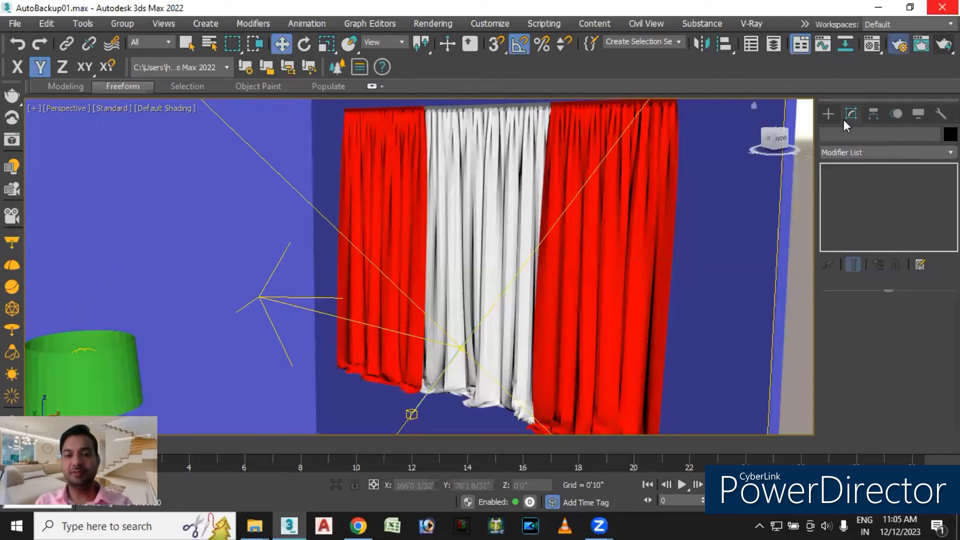
Open the render settings, review the common output parameters, and choose V-Ray 6 Hotfix 3 as the renderer.
click(898, 45)
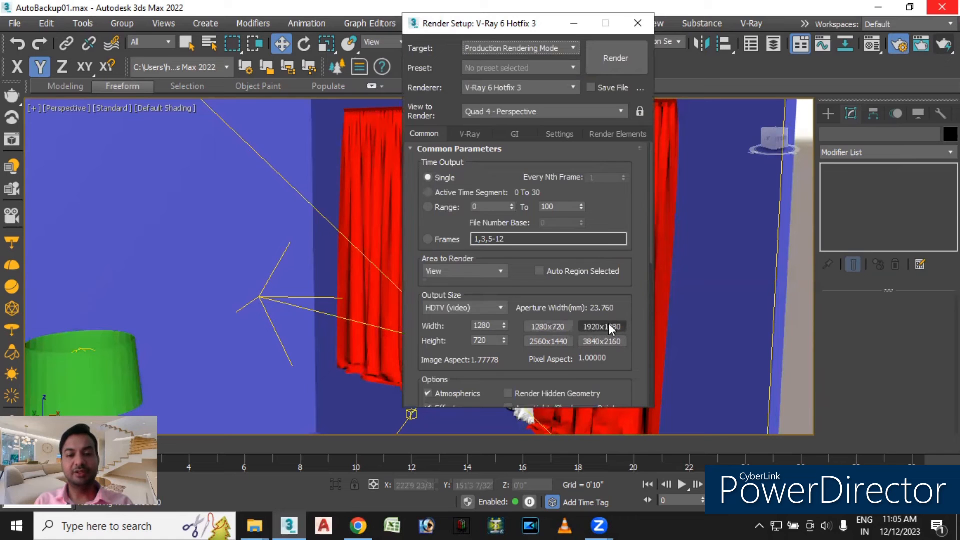
drag(653, 185, 650, 238)
scroll(599, 210, up, 3)
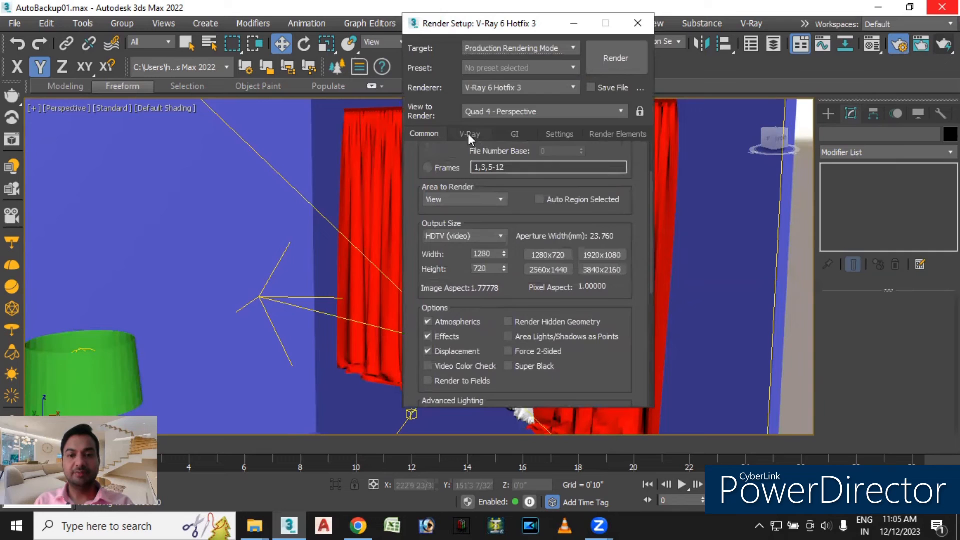
click(540, 87)
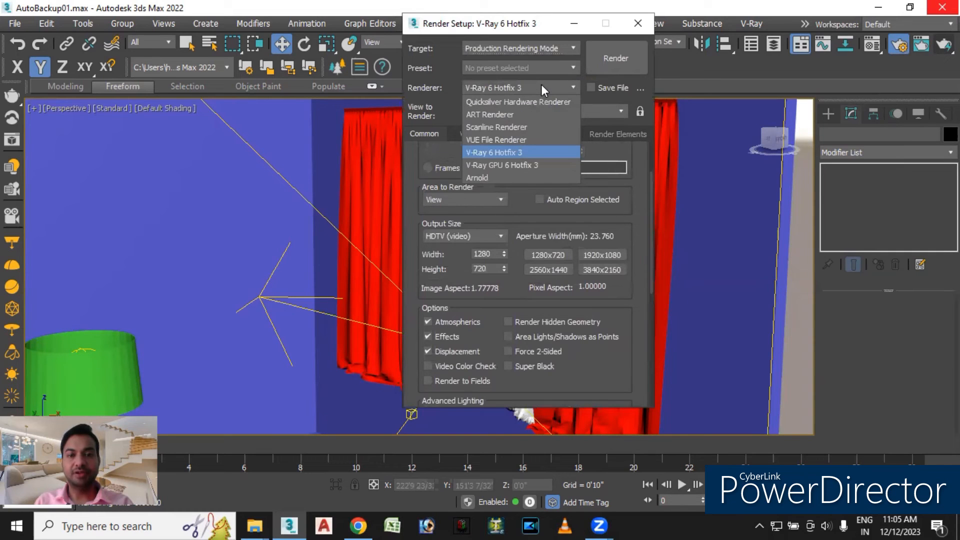
click(493, 152)
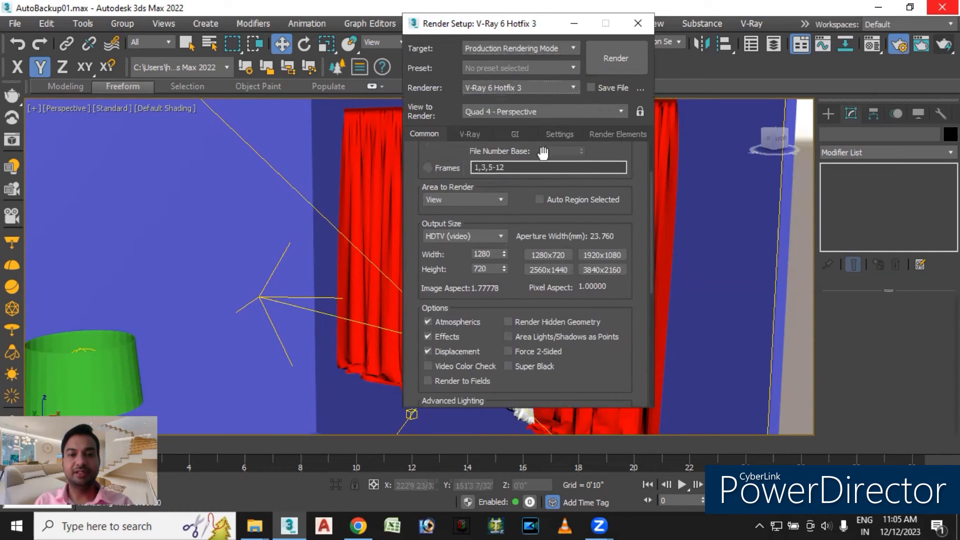
Set the V-Ray image sampler type to Bucket and the render mask to Texture.
click(470, 135)
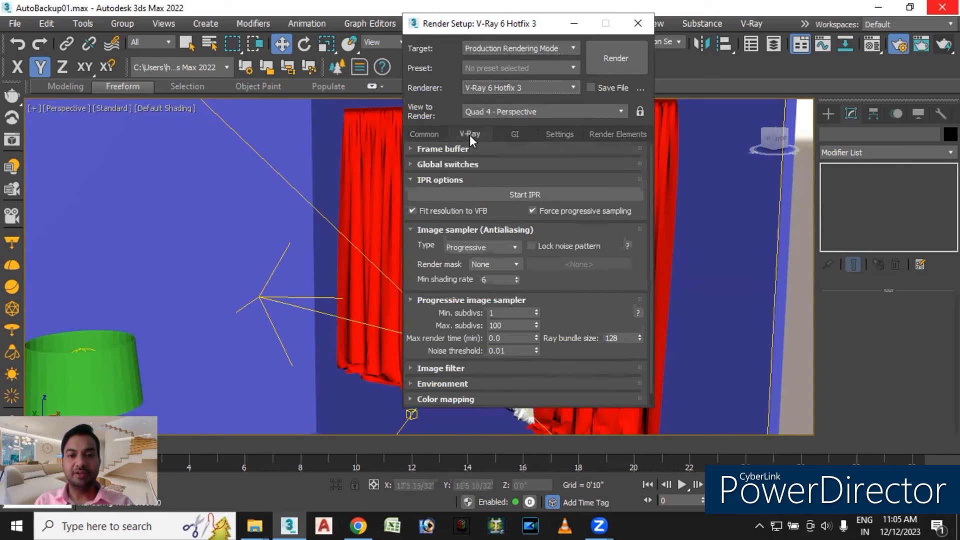
click(482, 243)
click(473, 258)
click(492, 265)
click(492, 286)
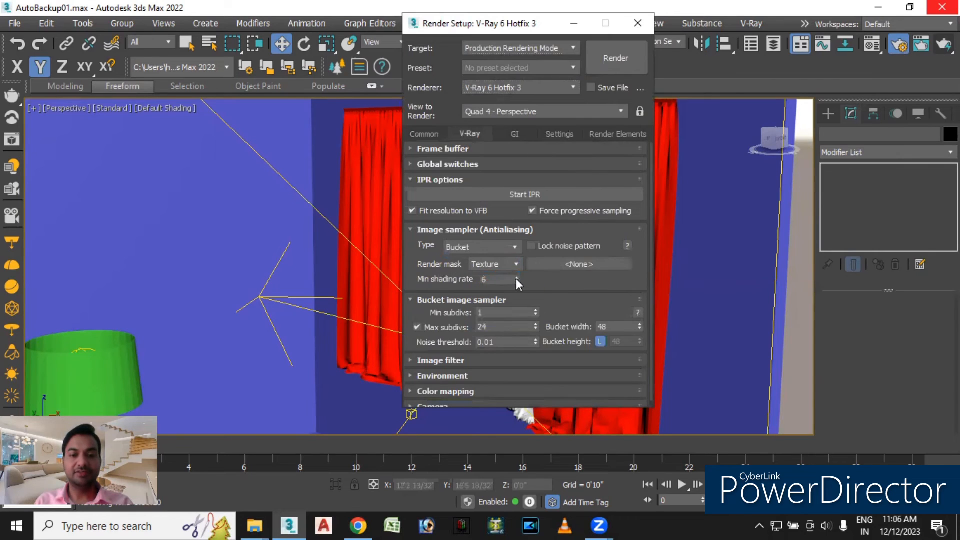
scroll(536, 275, down, 1)
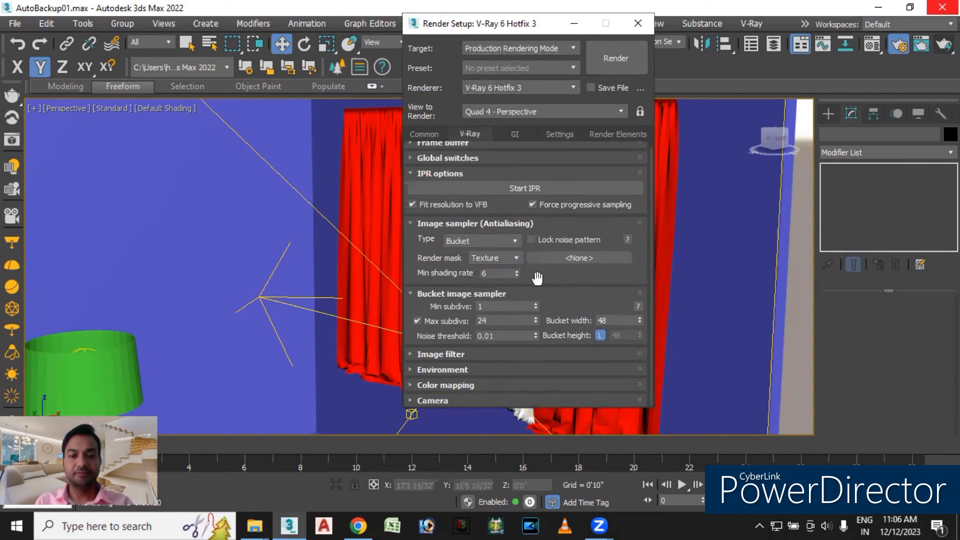
Enable the GI, reflection/refraction and refraction environment overrides in the V-Ray environment settings.
click(441, 369)
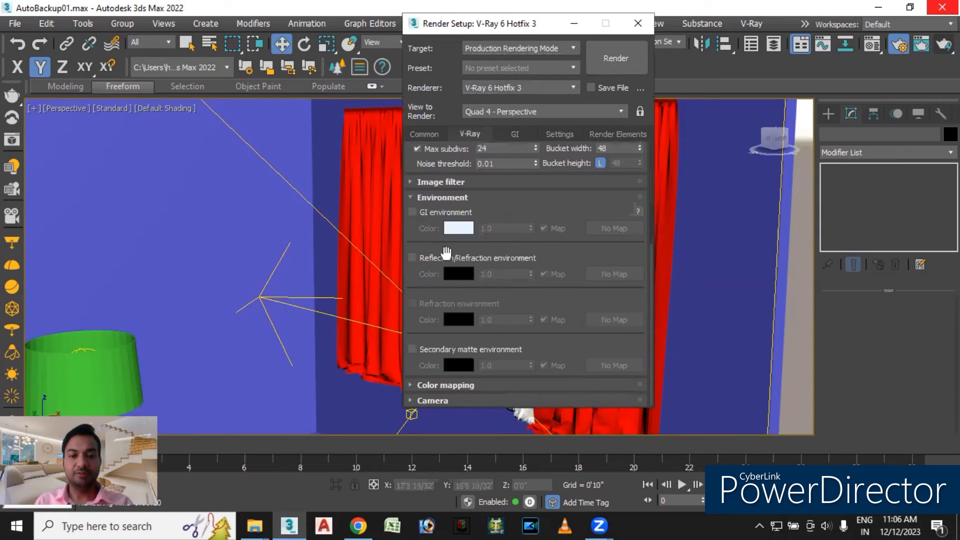
click(412, 212)
click(412, 257)
click(412, 304)
scroll(423, 345, up, 5)
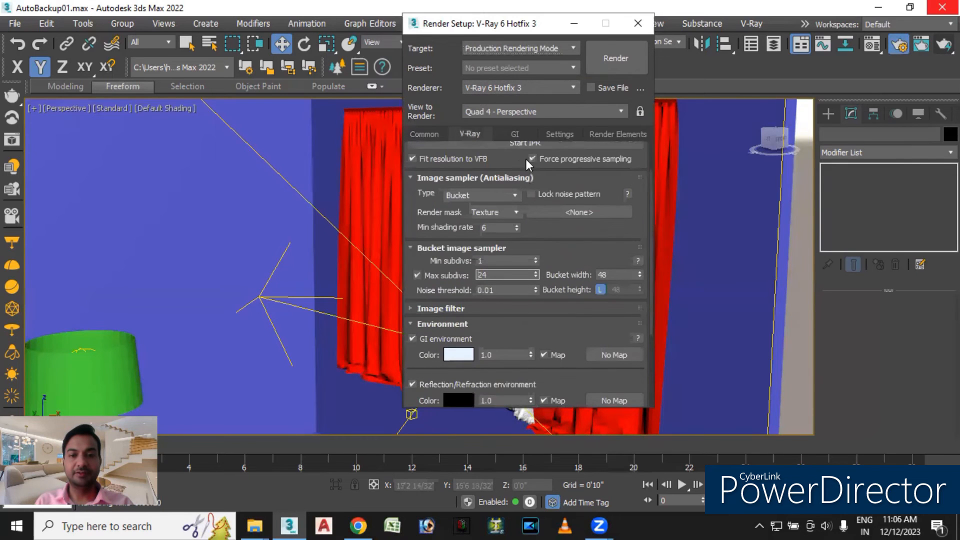
Set global illumination to Irradiance map as primary and Light cache as secondary engine, and expand the irradiance map settings.
click(516, 134)
click(515, 178)
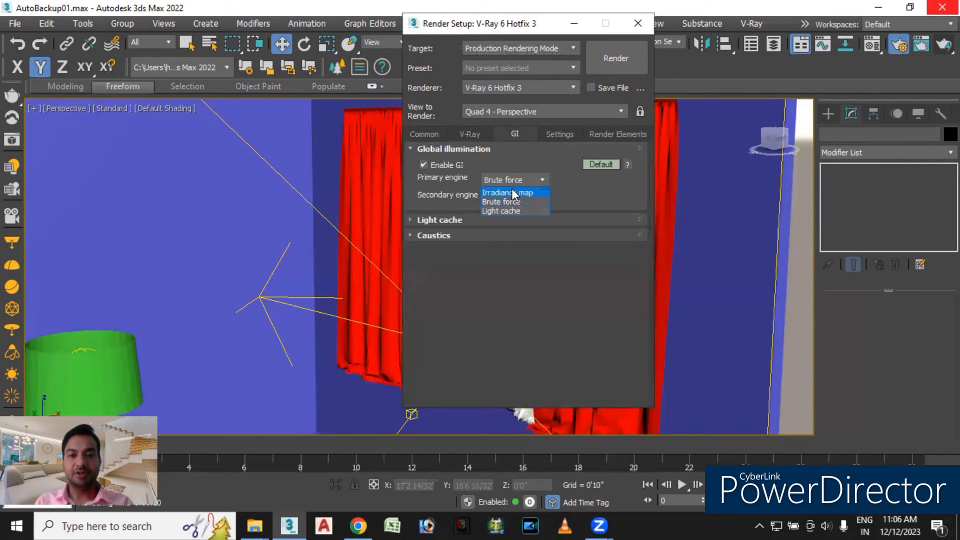
click(517, 193)
click(523, 196)
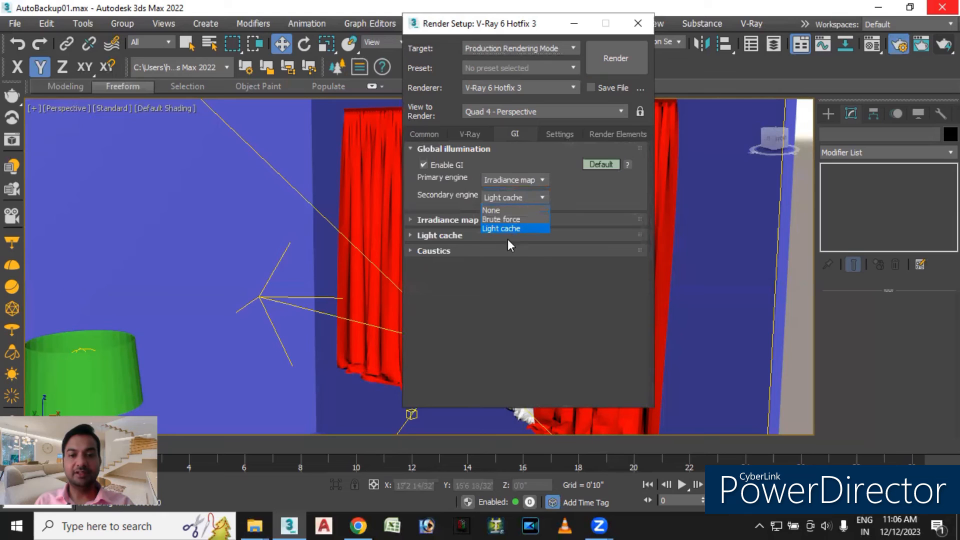
click(503, 226)
click(470, 220)
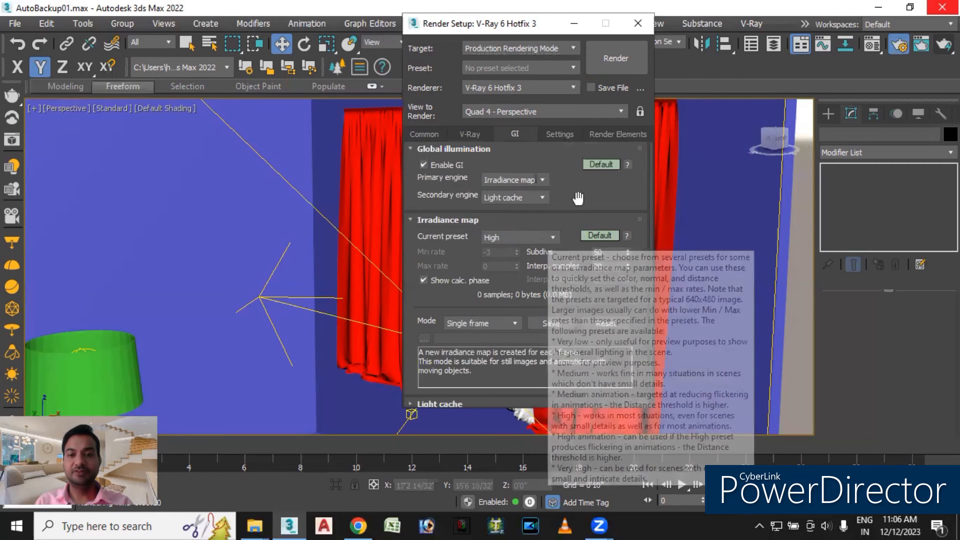
Render the perspective view with the new settings, inspect the right curtain's fabric up close, and stop the render.
click(616, 58)
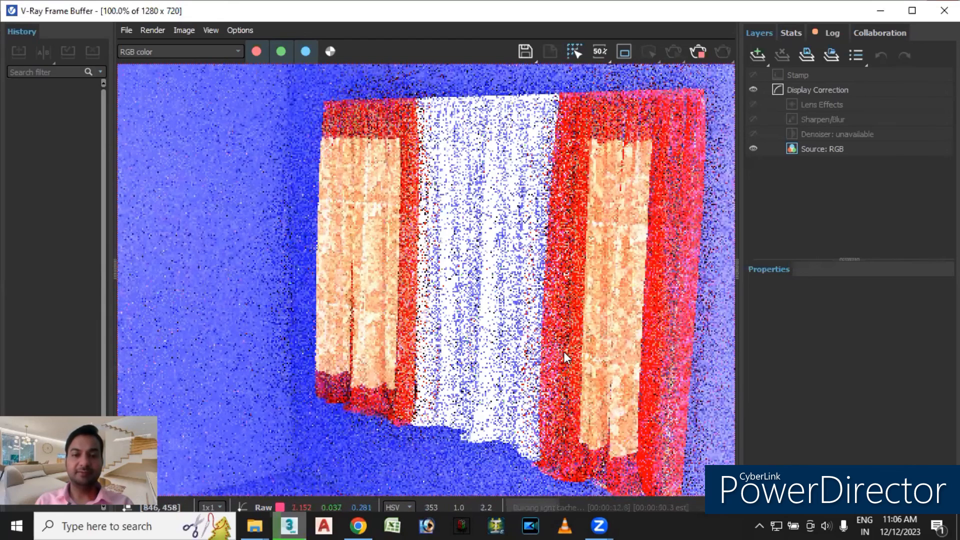
scroll(634, 334, up, 1)
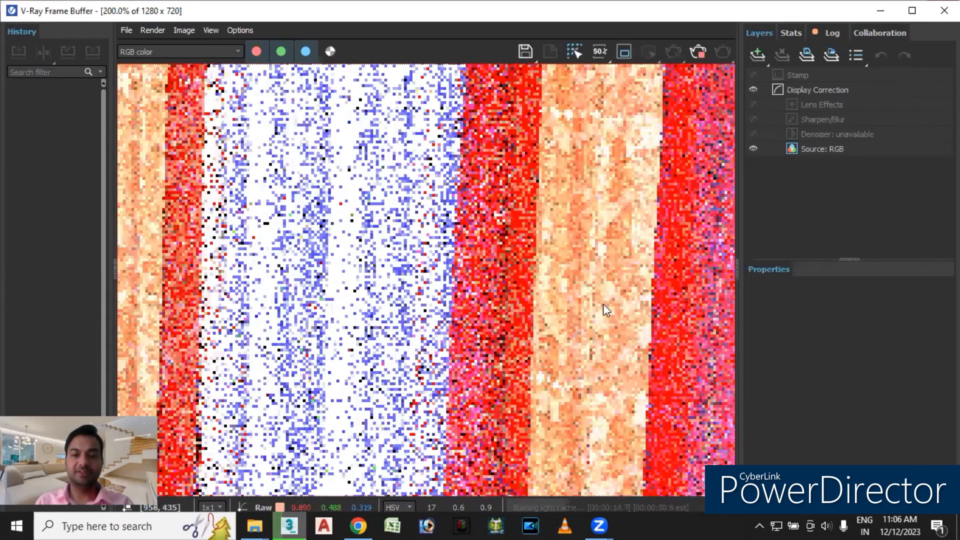
middle_drag(601, 317, 585, 306)
scroll(601, 317, down, 1)
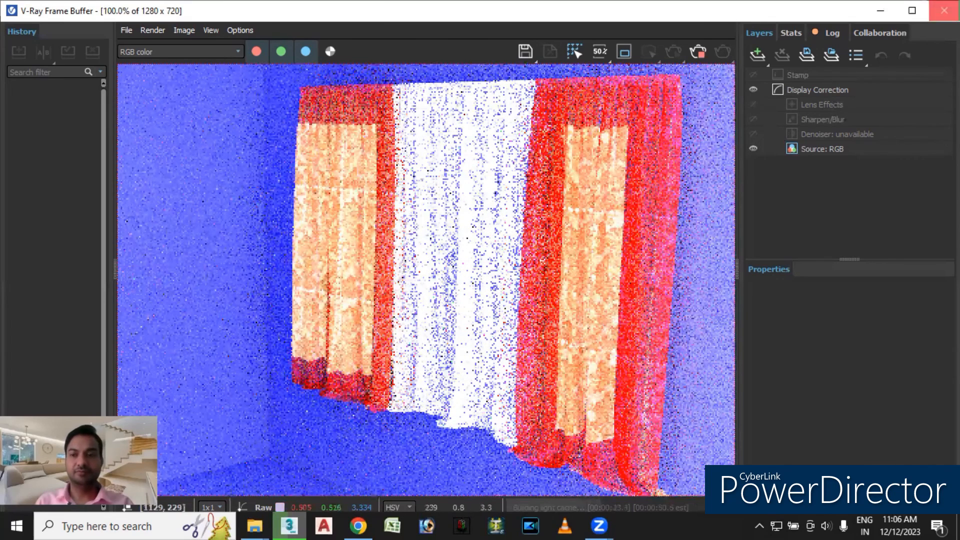
click(944, 10)
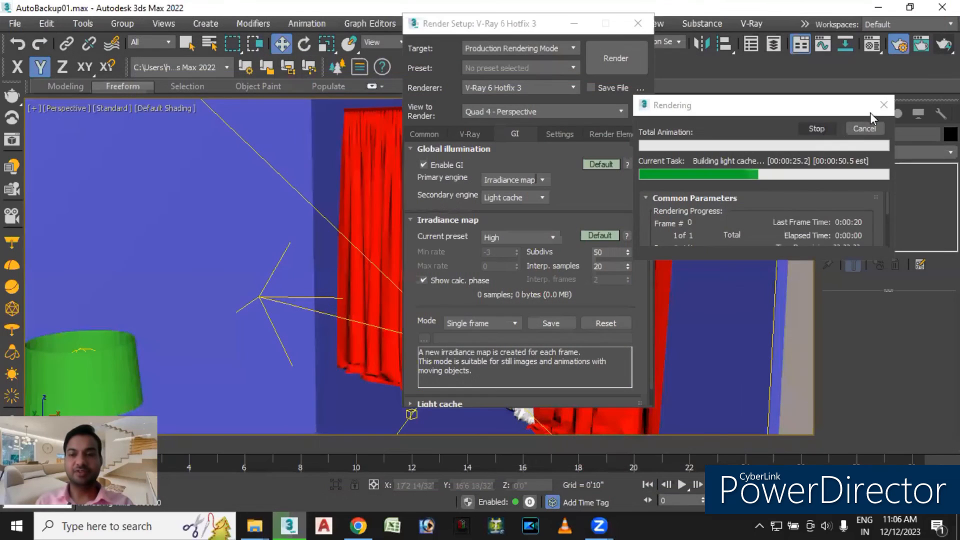
click(883, 104)
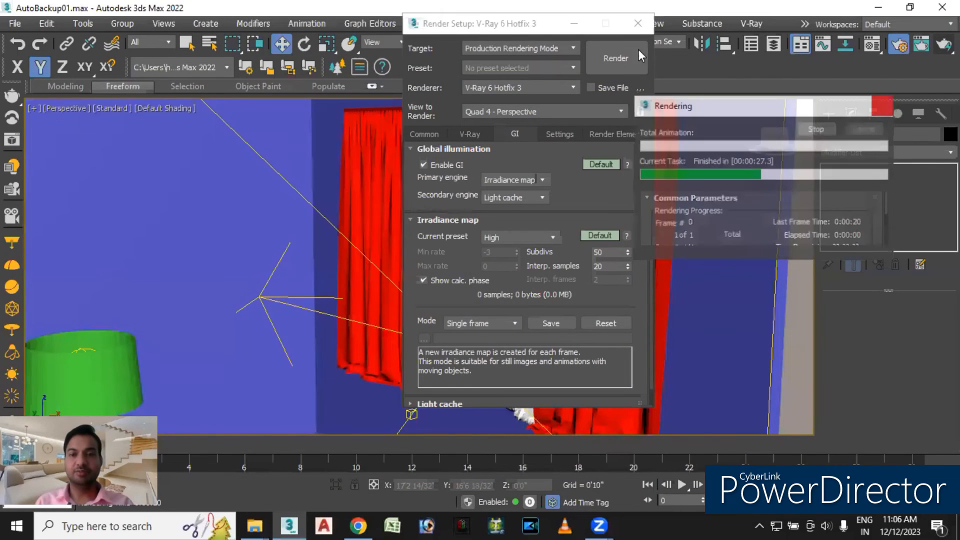
Put the render settings away, select the curtain group, and scale it vertically to about 85%.
click(573, 28)
scroll(592, 228, down, 3)
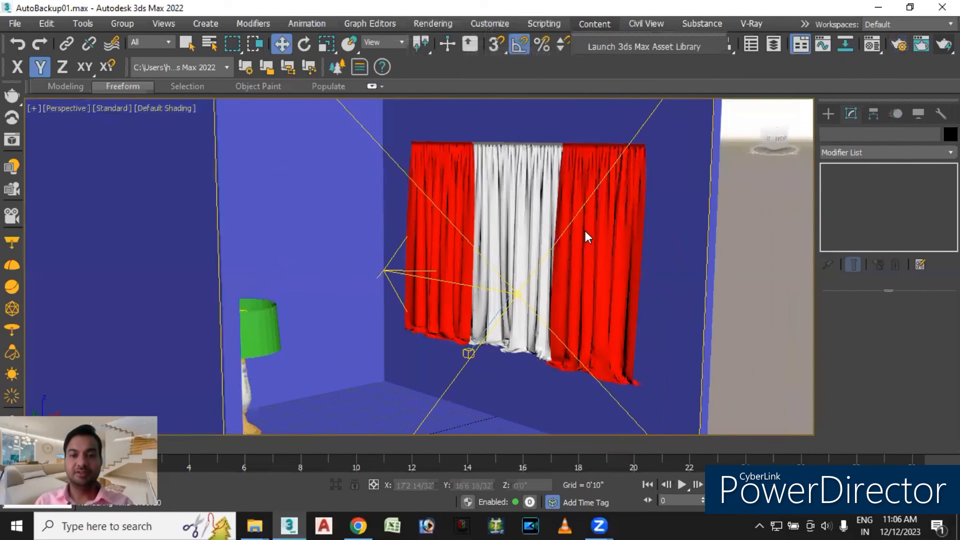
click(578, 285)
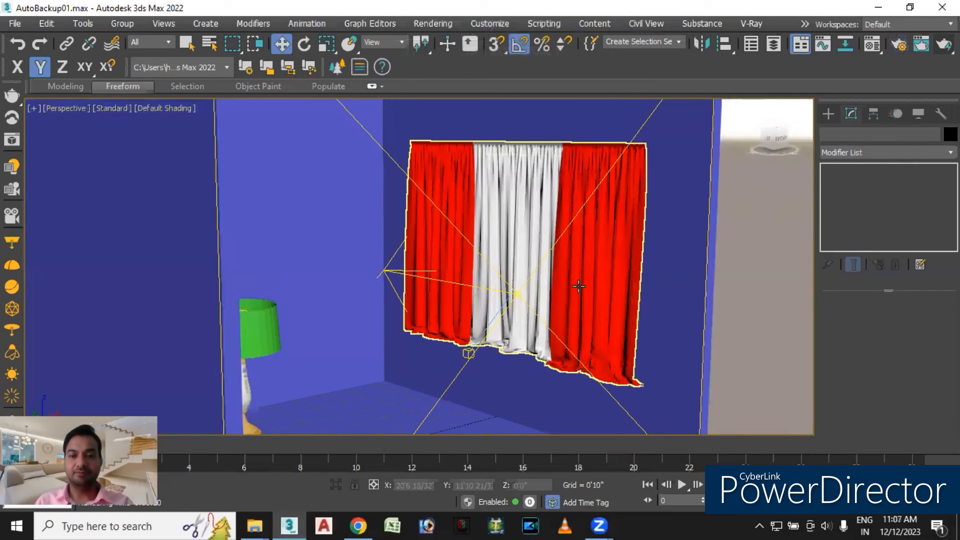
click(637, 263)
mouse_move(665, 341)
alt+middle_down()
mouse_move(653, 332)
mouse_move(440, 343)
mouse_move(533, 332)
mouse_move(475, 335)
mouse_move(652, 337)
alt+middle_up()
click(327, 44)
alt+middle_drag(499, 289, 530, 309)
drag(512, 193, 514, 201)
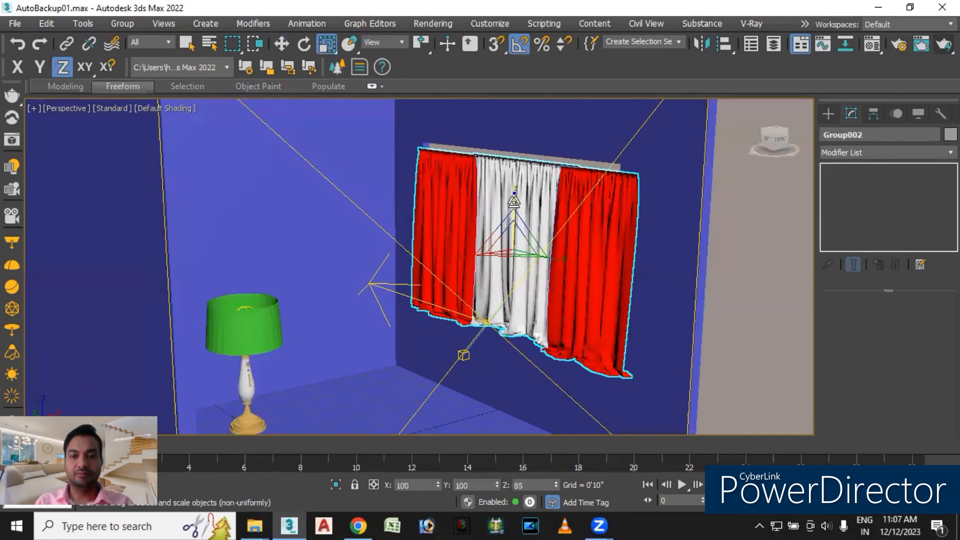
Fine-tune the curtain group's size against the window opening with small scale adjustments along Z and then Y.
alt+middle_drag(610, 274, 540, 230)
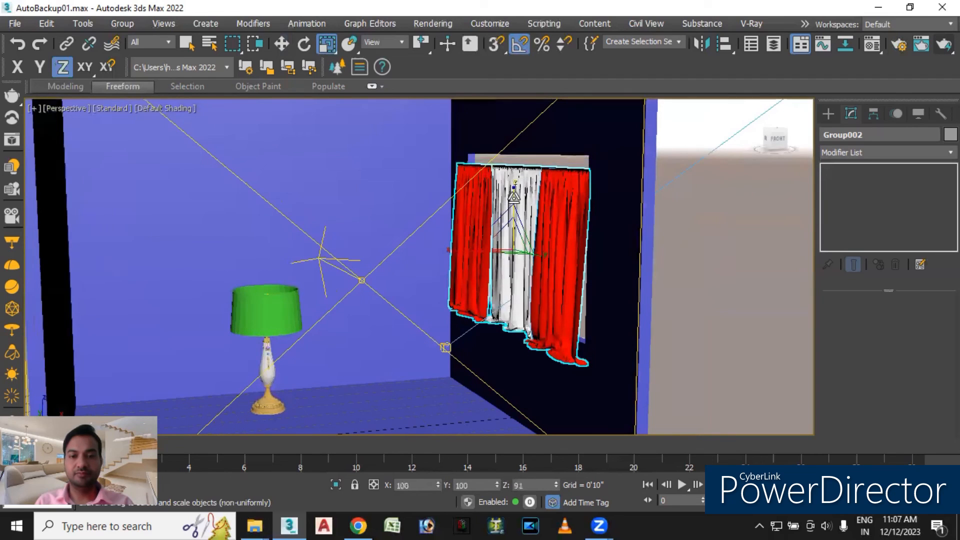
drag(512, 199, 513, 199)
alt+middle_drag(538, 265, 559, 268)
drag(551, 255, 546, 256)
Move the curtain group up along Z to cover the window opening and nudge it along Y.
click(282, 44)
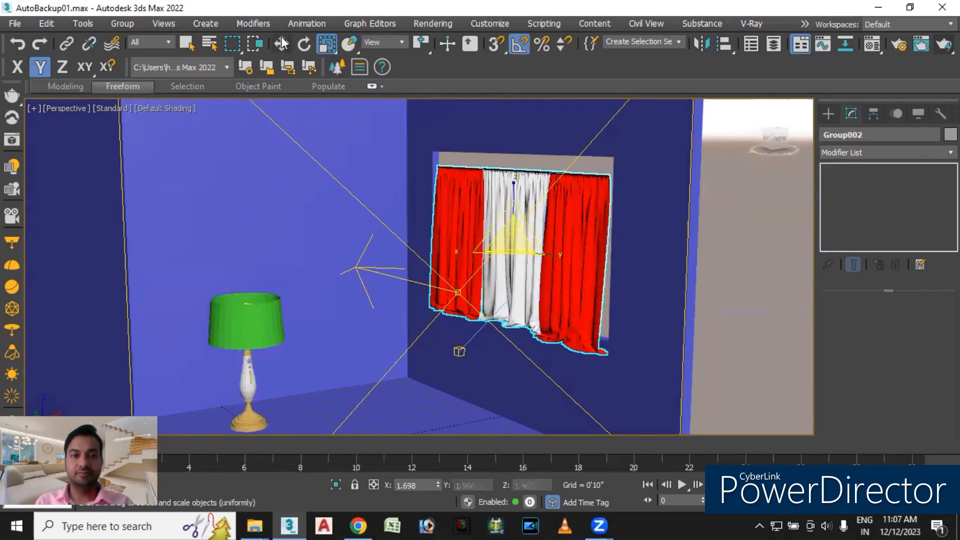
drag(515, 192, 516, 174)
drag(483, 225, 484, 225)
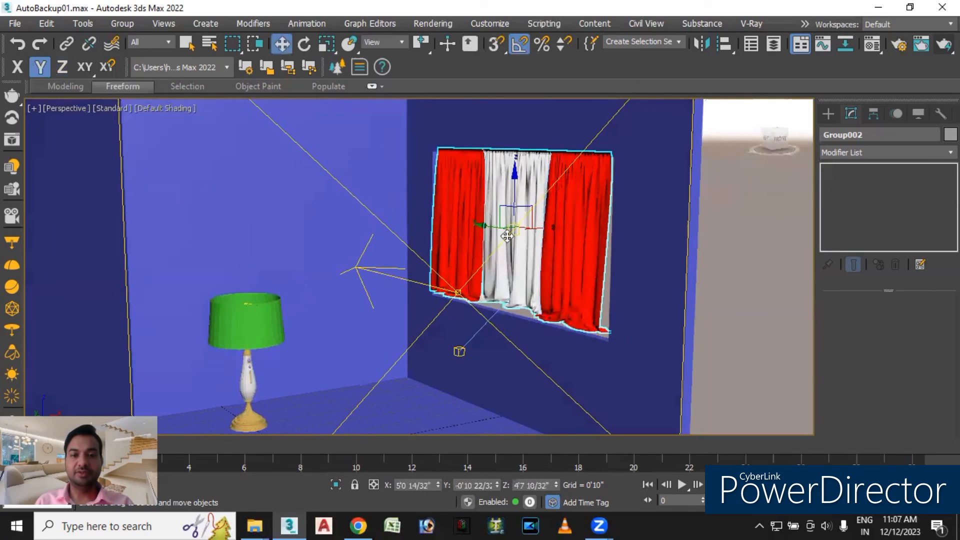
Frame the resized curtains closely, test-render the view, and stop the render.
scroll(495, 246, up, 3)
scroll(495, 246, up, 3)
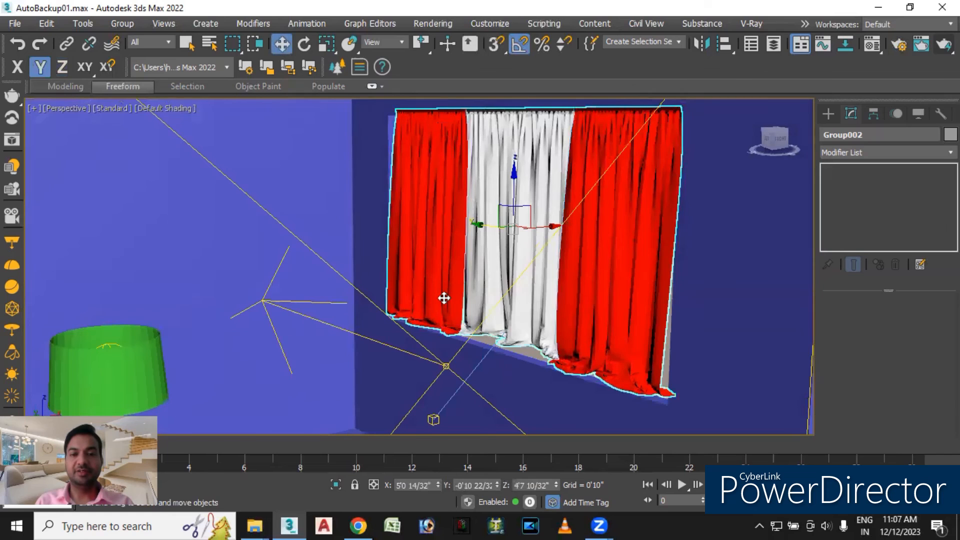
alt+middle_drag(443, 297, 445, 300)
click(943, 44)
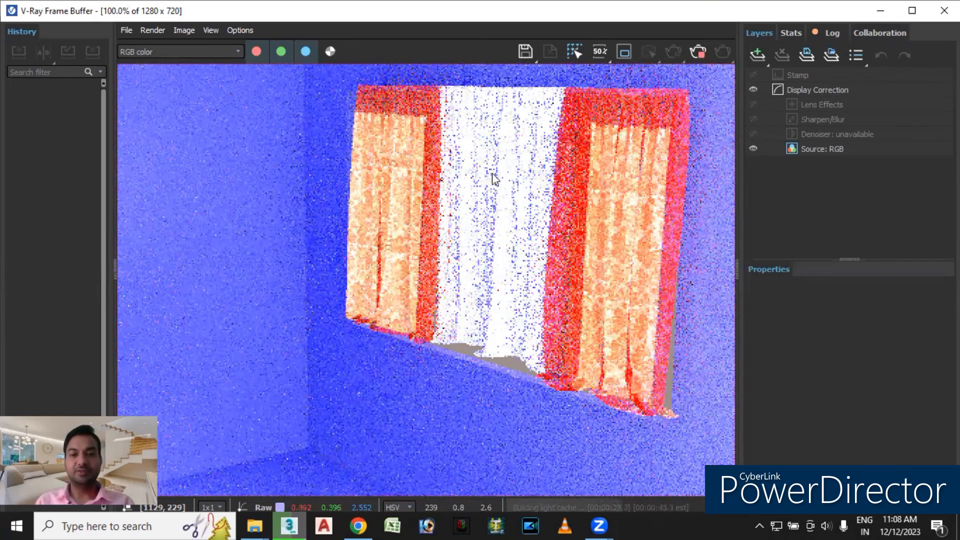
click(944, 10)
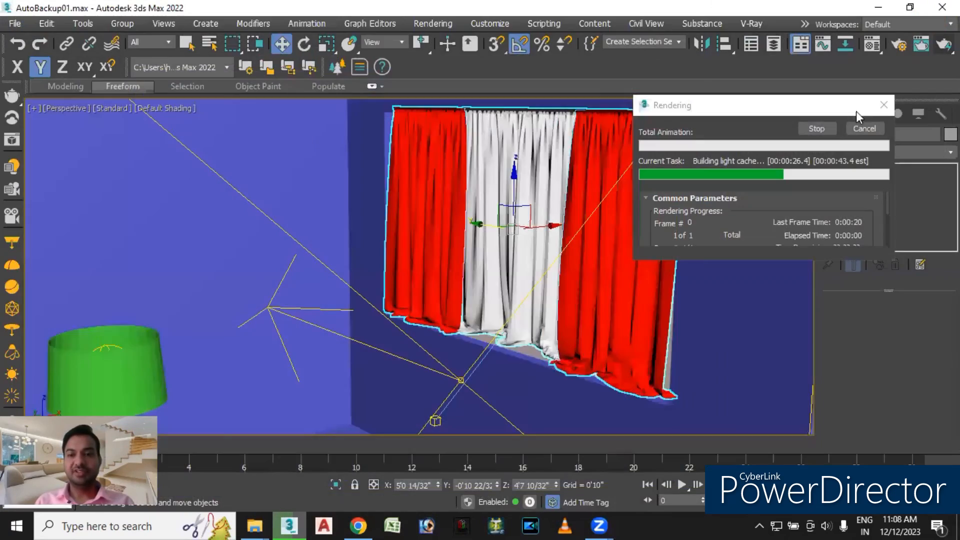
click(883, 104)
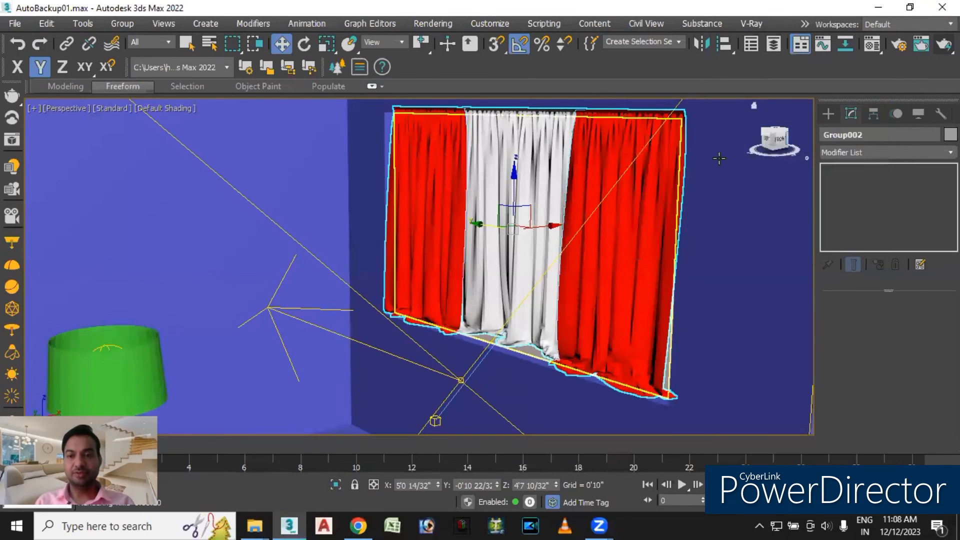
Examine the table lamp, the curtained window and the whole room from several angles.
scroll(521, 189, down, 4)
alt+middle_drag(549, 253, 462, 274)
scroll(323, 235, up, 5)
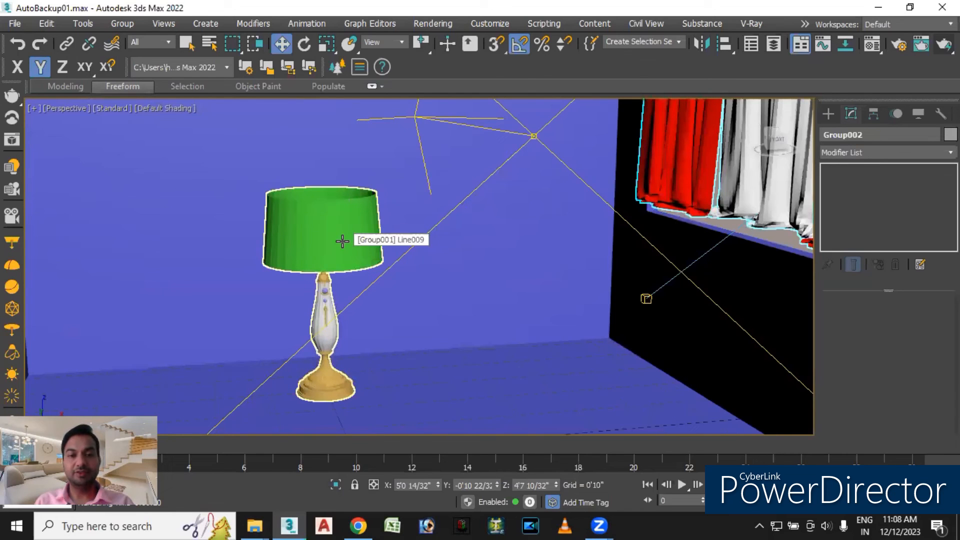
alt+middle_drag(437, 272, 441, 233)
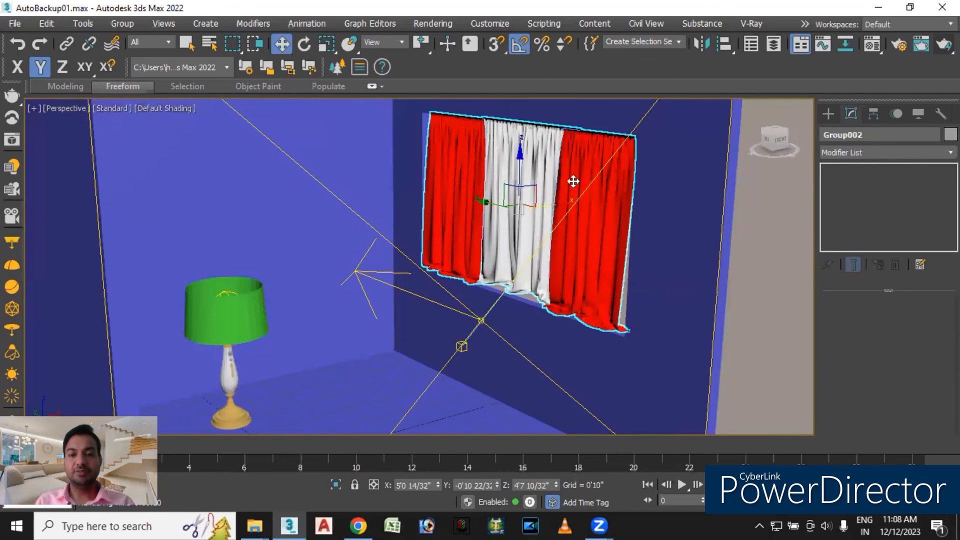
alt+middle_drag(611, 237, 536, 229)
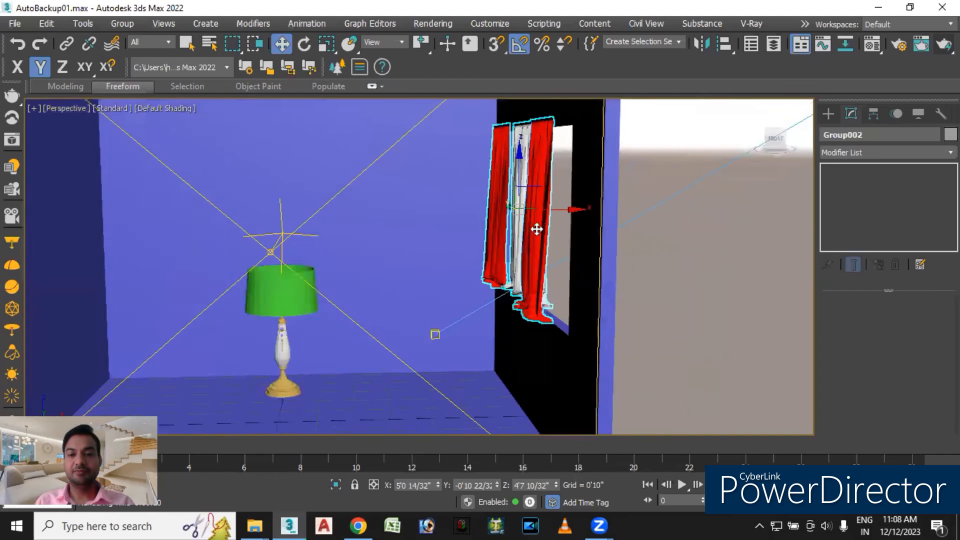
scroll(536, 229, down, 4)
alt+middle_drag(646, 256, 650, 275)
alt+middle_drag(513, 304, 491, 281)
Select the VRaySun001 target and raise it along Z to about 3'9" beside the window.
click(492, 281)
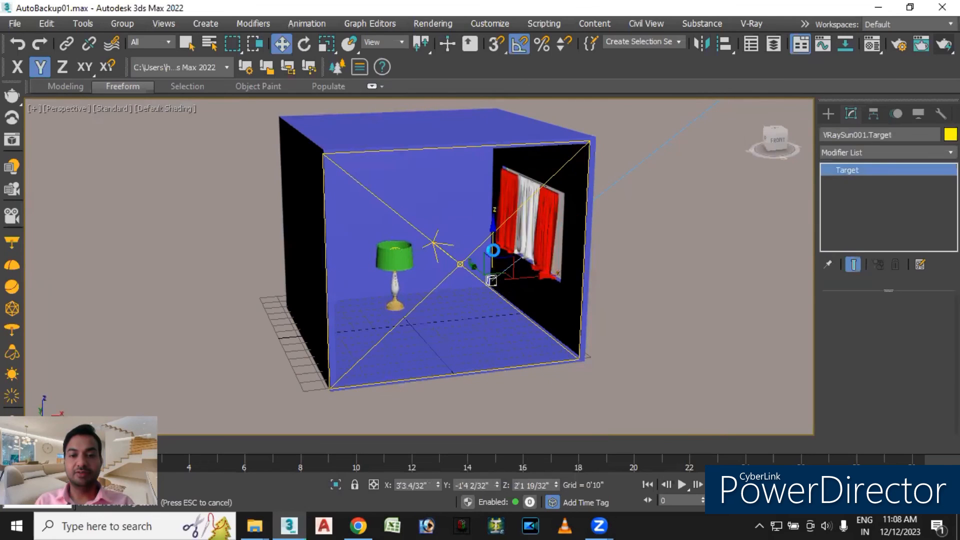
key(F7)
drag(493, 229, 492, 219)
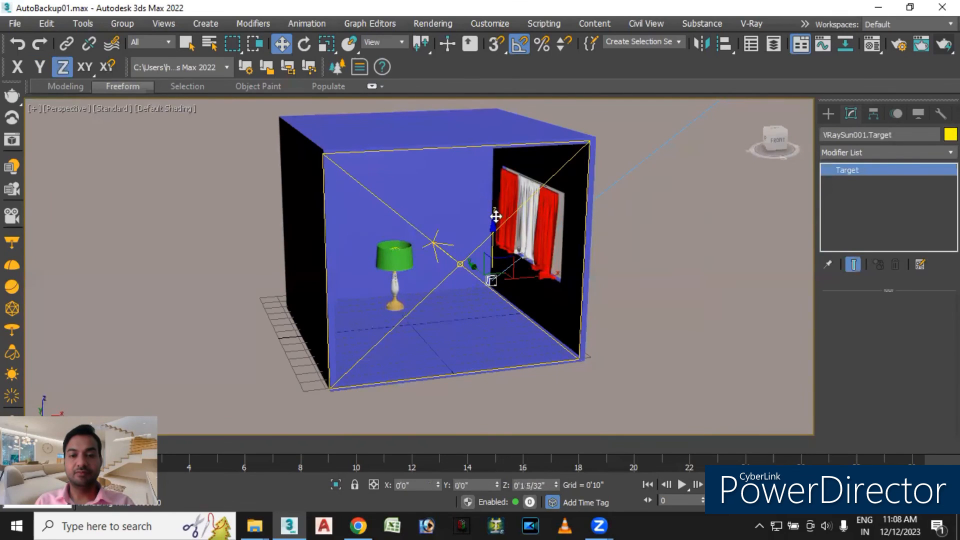
drag(491, 196, 492, 248)
alt+middle_drag(546, 294, 532, 292)
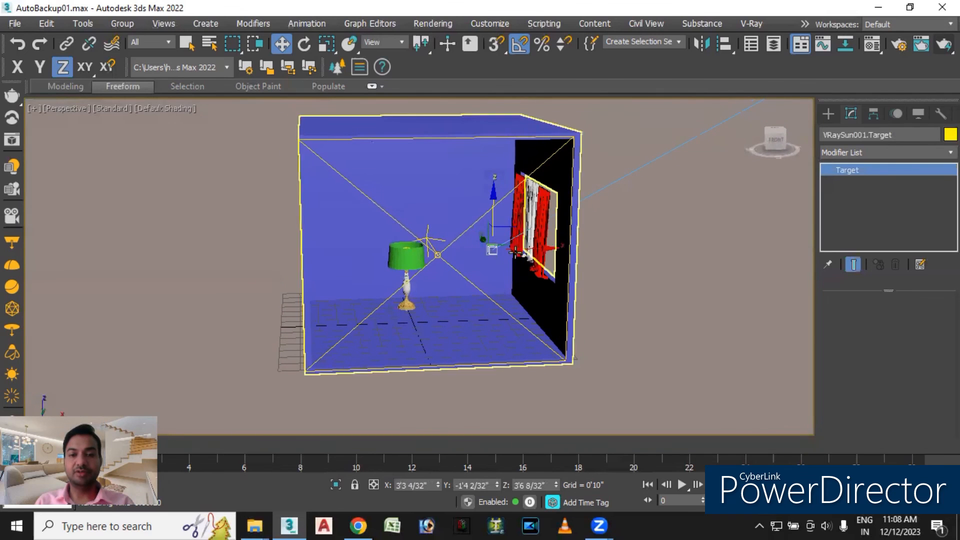
drag(493, 215, 492, 210)
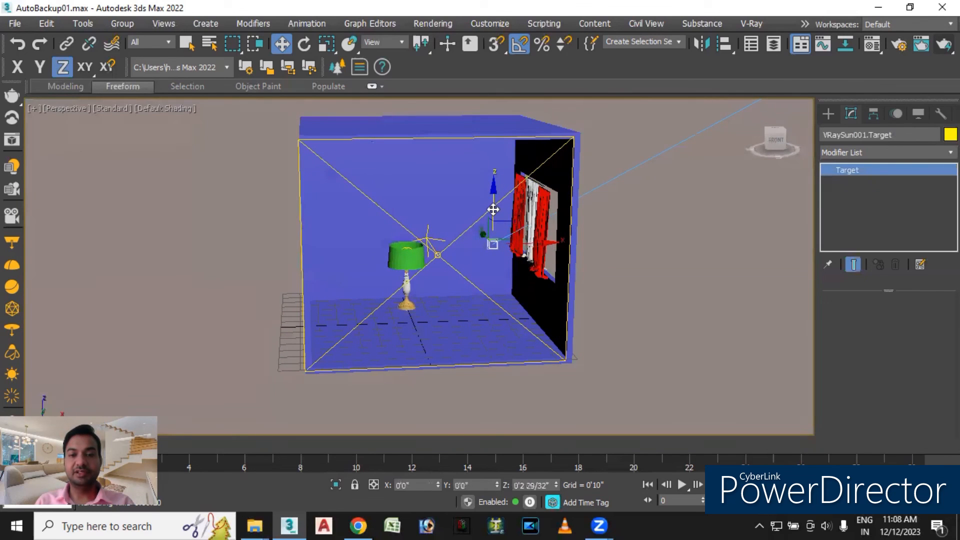
alt+middle_drag(542, 271, 531, 267)
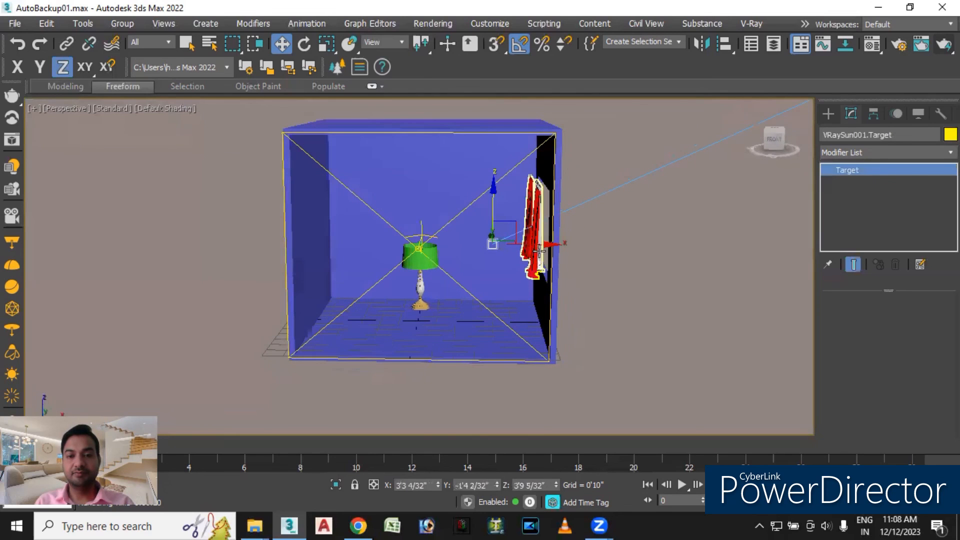
Shift the curtain group along X to about 5'4" so it sits closer to the window wall.
drag(548, 243, 578, 222)
click(536, 265)
scroll(567, 248, down, 4)
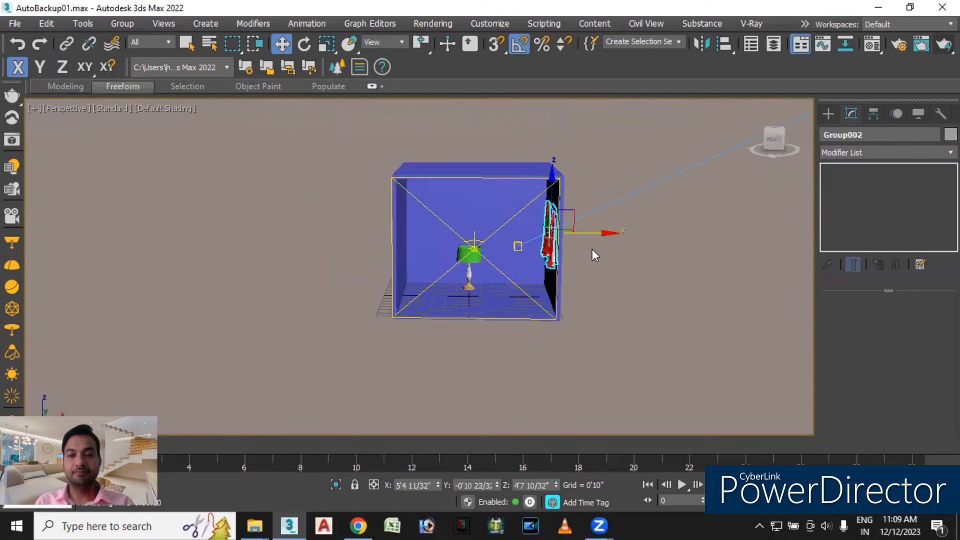
Select the VRaySun001 light and adjust its height along Z to about 16'10".
middle_drag(592, 249, 426, 267)
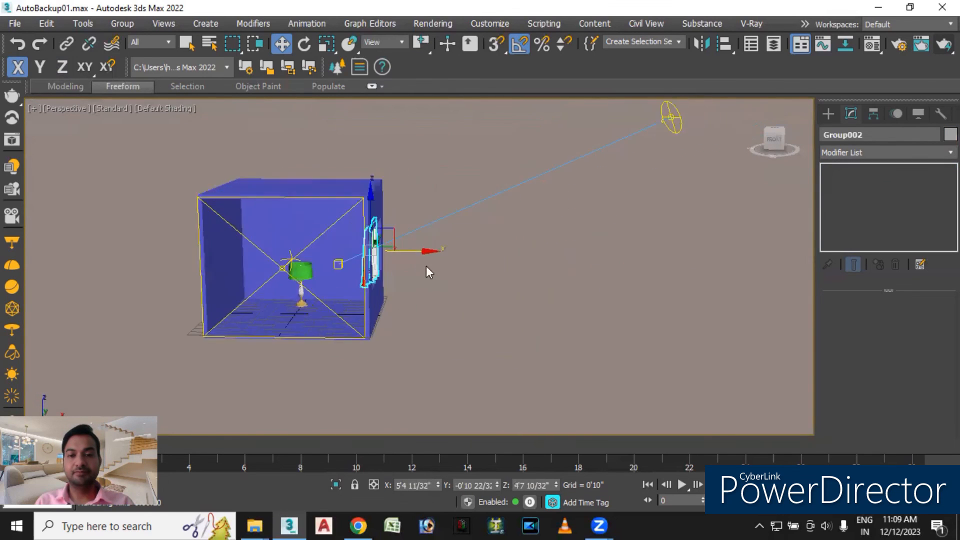
click(673, 120)
middle_drag(675, 167, 666, 195)
mouse_move(653, 145)
mouse_down()
mouse_move(651, 97)
mouse_move(652, 154)
mouse_up()
alt+middle_drag(570, 316, 618, 304)
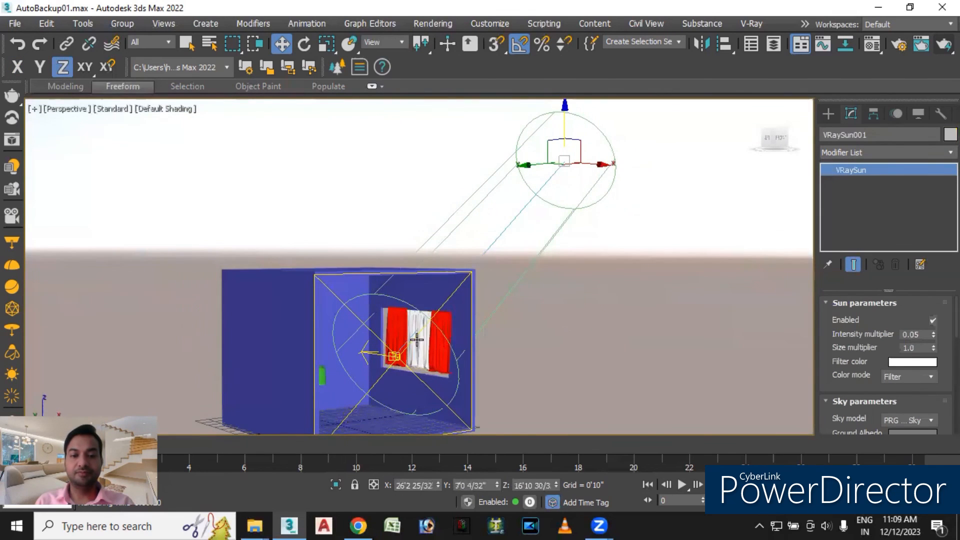
Fit the curtain group to the window opening by lowering it along Z to about 4'5" and shifting it along Y to about -0'7".
scroll(416, 340, up, 4)
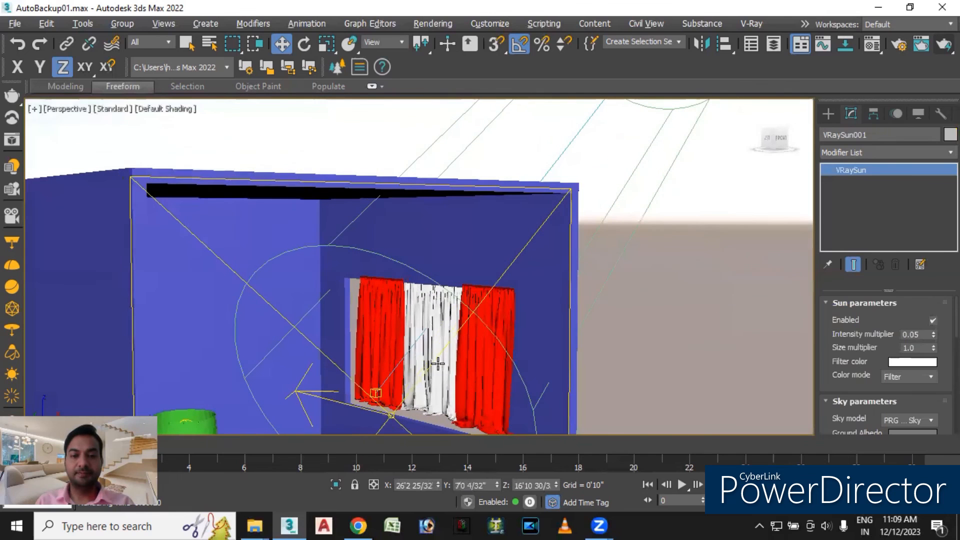
click(431, 303)
drag(431, 303, 430, 310)
drag(403, 354, 392, 348)
Frame the curtained window closely in the perspective view and start a V-Ray render.
middle_drag(579, 384, 560, 347)
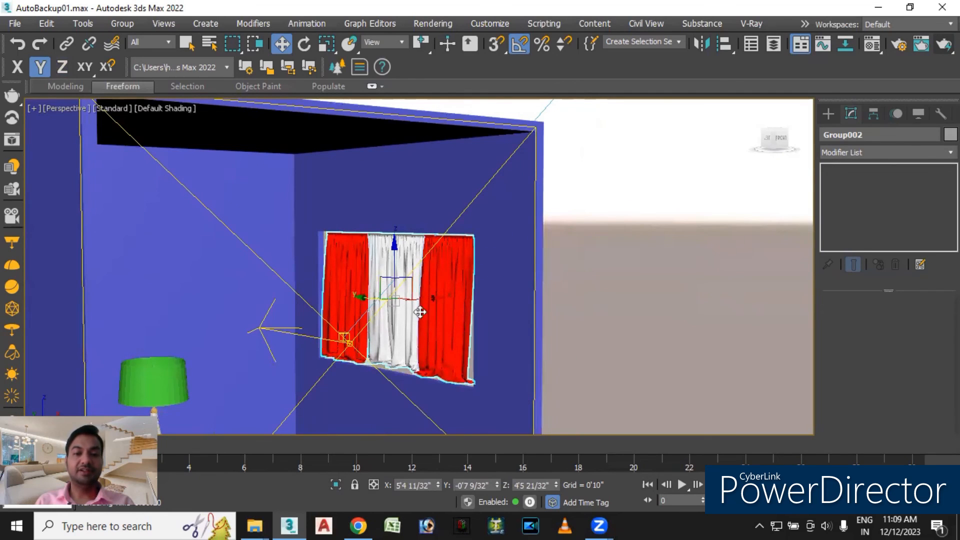
scroll(421, 347, up, 5)
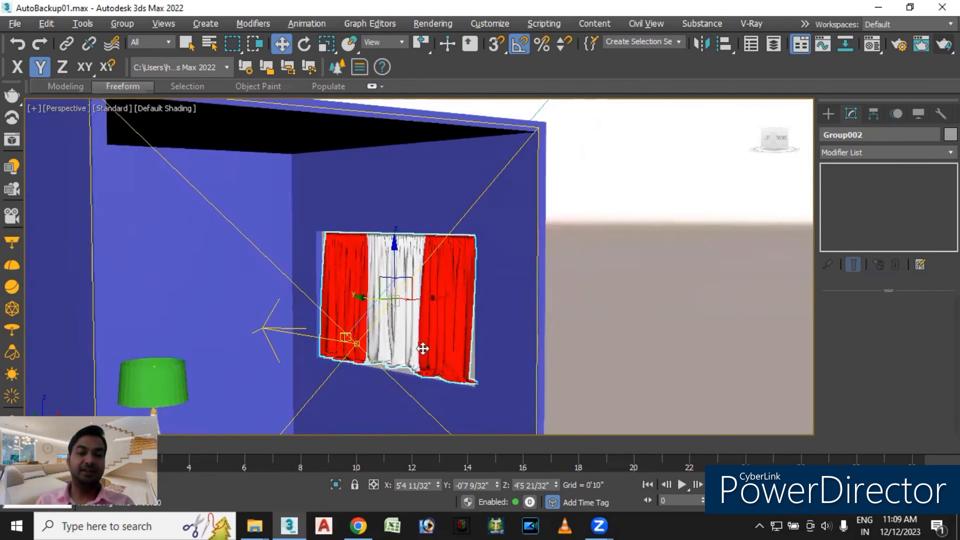
alt+middle_drag(443, 353, 448, 358)
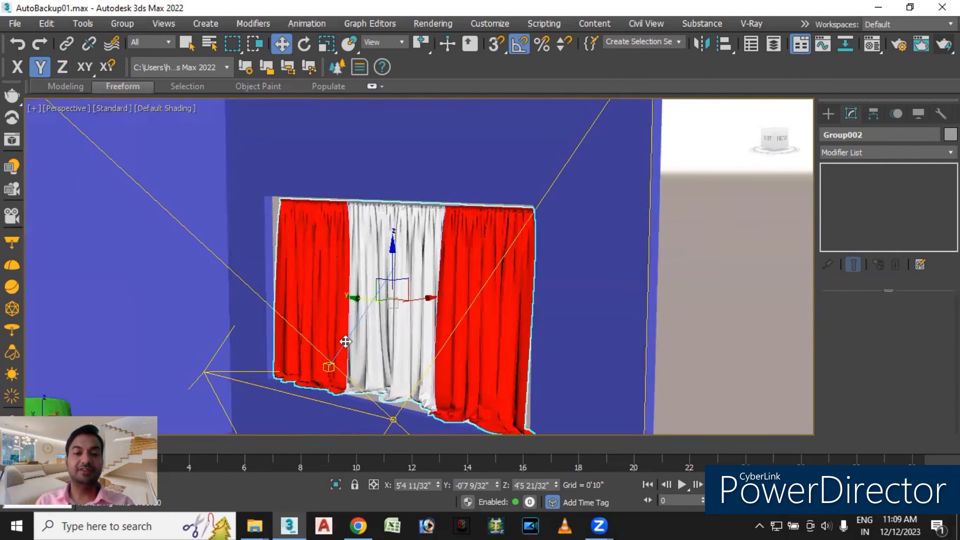
click(944, 44)
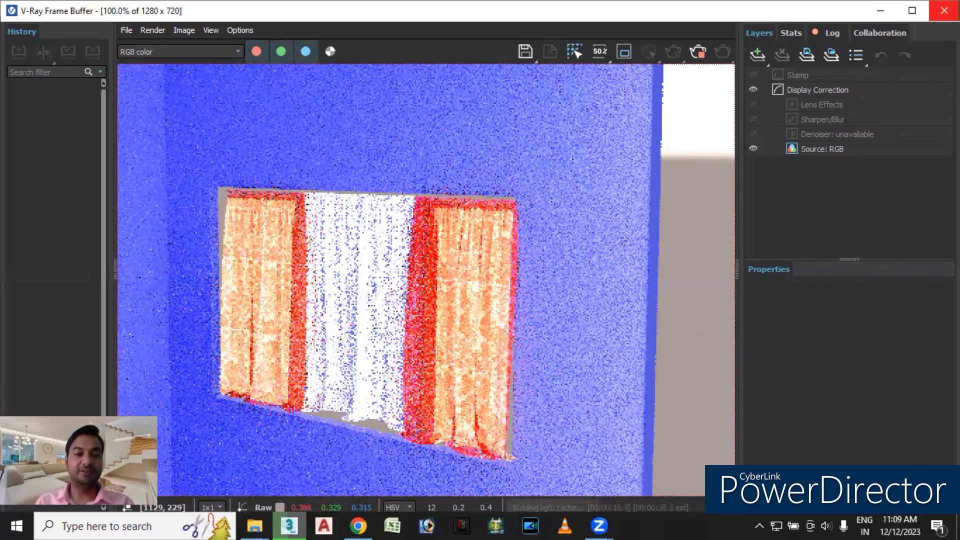
Examine the damask side curtains and the white sheer curtain in the render at different magnifications.
scroll(463, 340, up, 1)
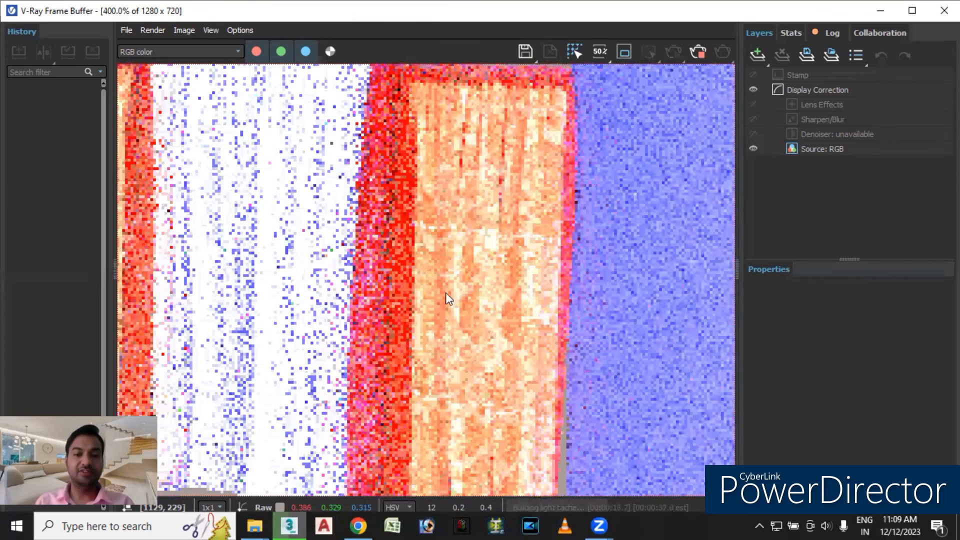
scroll(457, 311, down, 1)
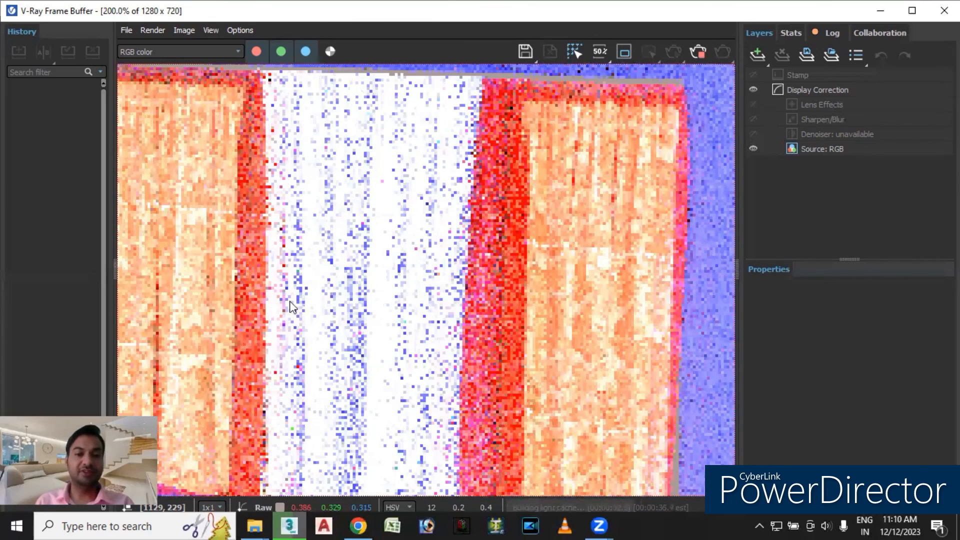
middle_drag(308, 300, 393, 313)
middle_drag(356, 249, 393, 244)
scroll(343, 267, down, 1)
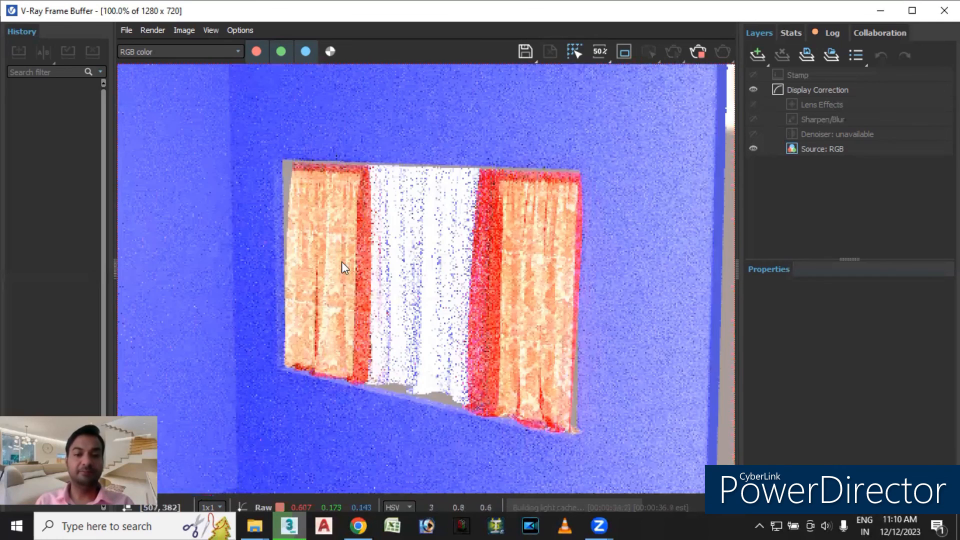
scroll(368, 292, up, 1)
scroll(419, 292, up, 1)
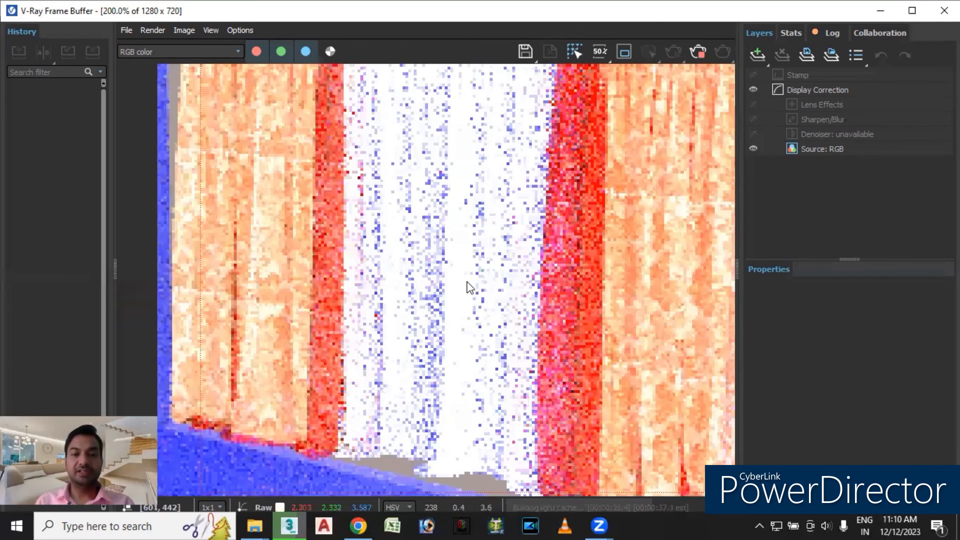
scroll(438, 280, down, 2)
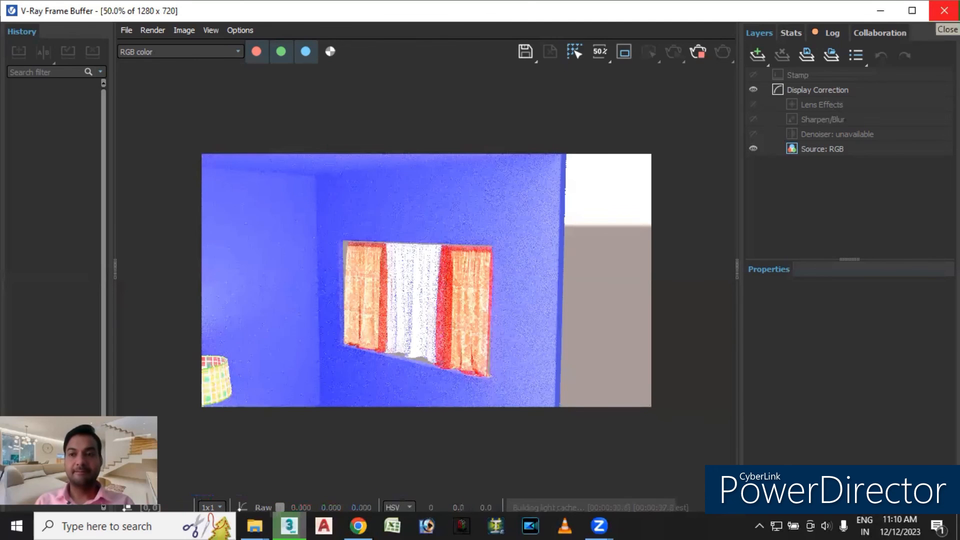
Close the render result and view the whole room from its open front, with the lamp and curtained window in frame.
click(944, 11)
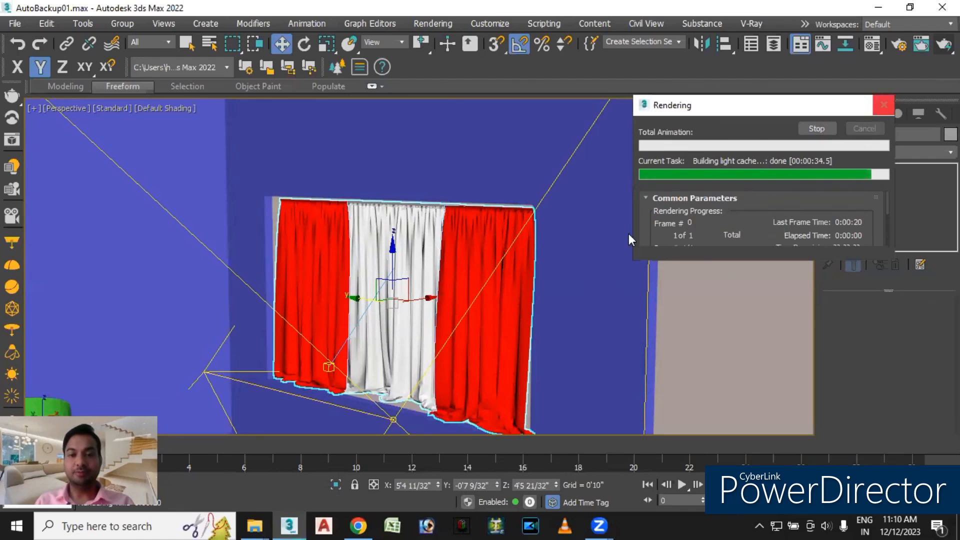
scroll(411, 300, down, 6)
alt+middle_drag(411, 300, 202, 201)
alt+middle_drag(307, 289, 264, 285)
alt+middle_drag(294, 332, 300, 259)
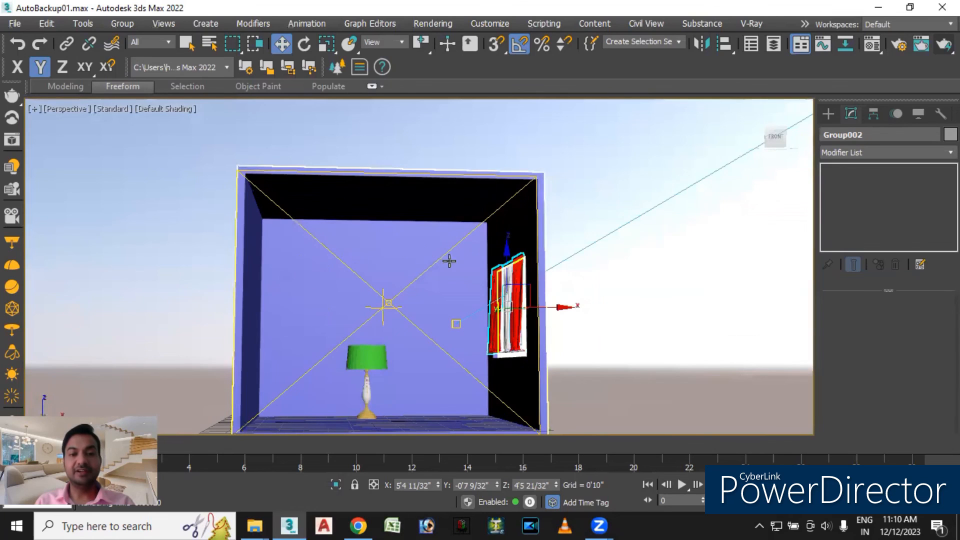
alt+middle_drag(356, 284, 448, 283)
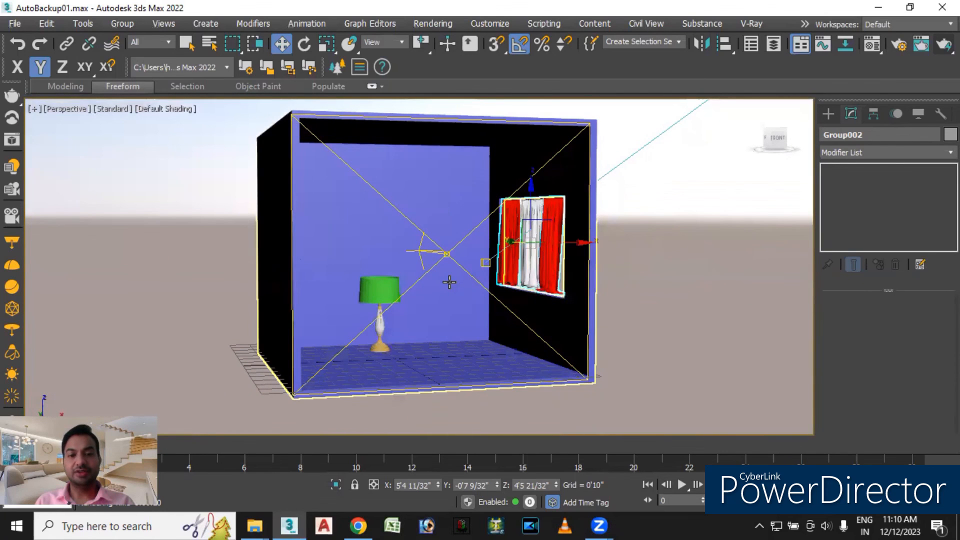